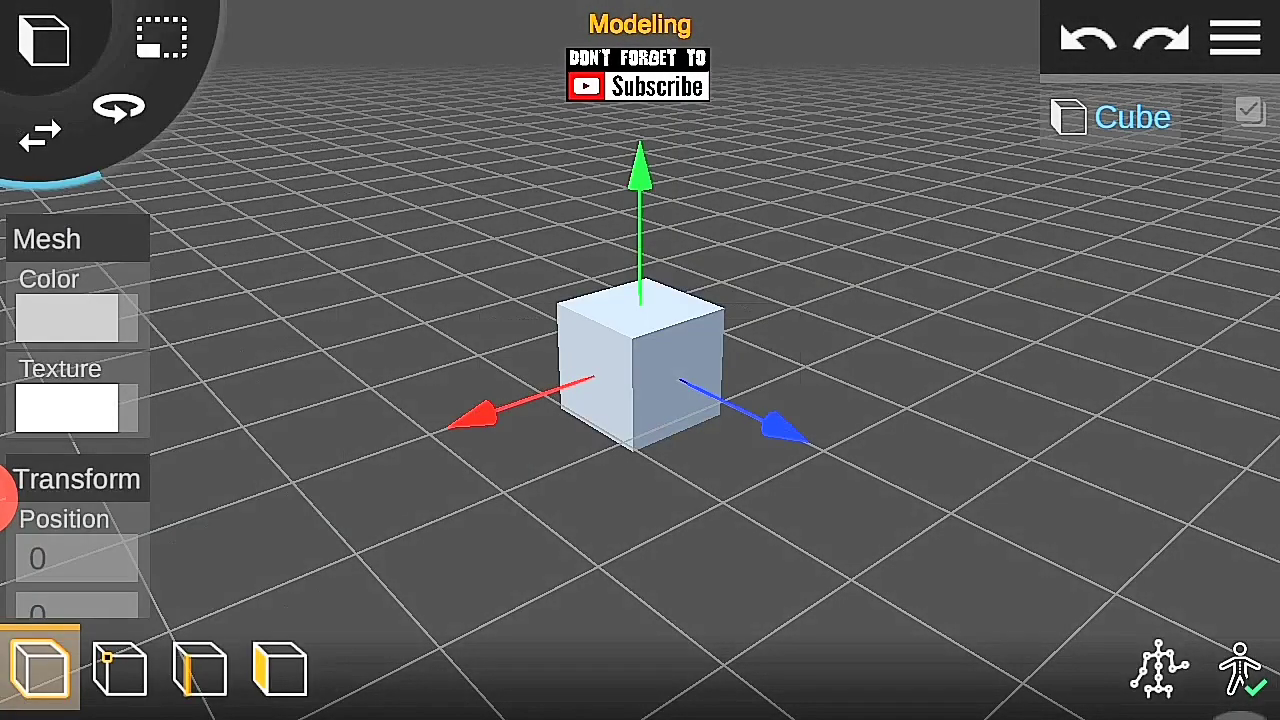
Step: Scale the cube along X and Z into a long, wide block (about 10.42 × 1 × 5.69)
mouse_move(1049, 383)
mouse_down()
mouse_move(514, 516)
mouse_move(640, 420)
mouse_up()
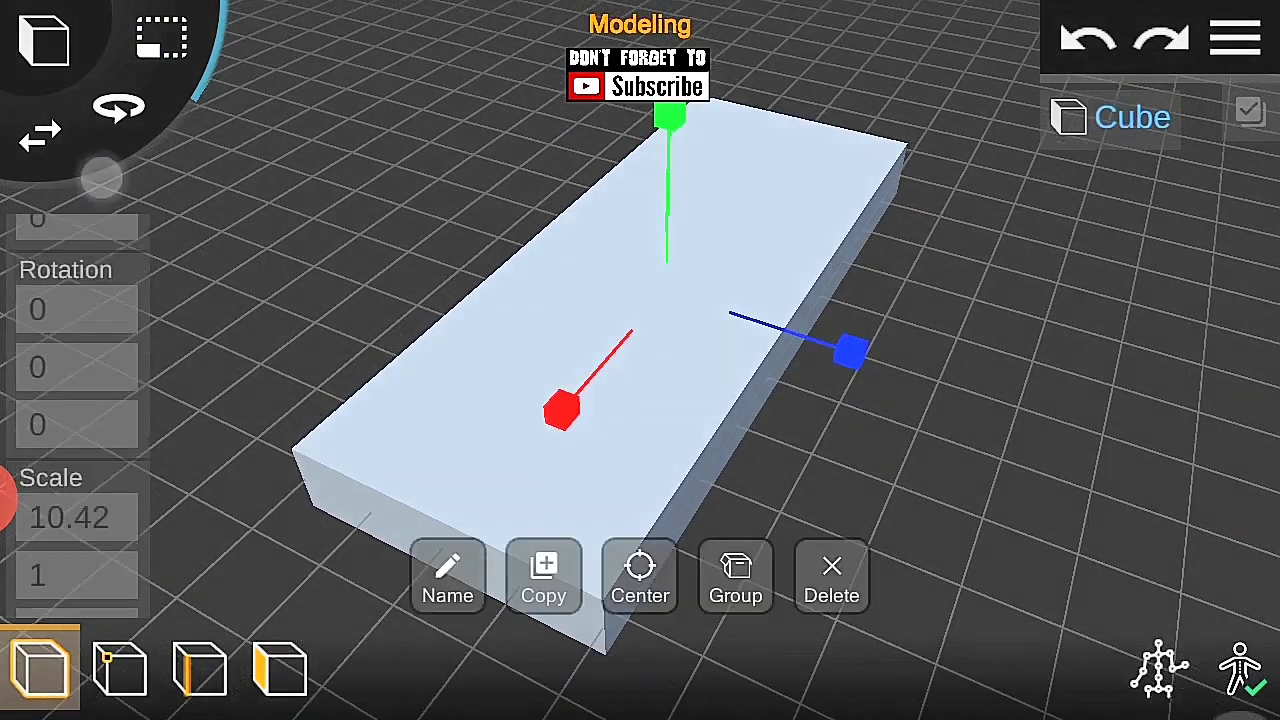
click(845, 330)
mouse_move(845, 330)
mouse_down()
mouse_move(884, 443)
mouse_move(846, 434)
mouse_move(1021, 386)
mouse_move(840, 174)
mouse_move(908, 110)
mouse_up()
click(280, 668)
click(40, 668)
mouse_move(991, 312)
mouse_down()
mouse_move(1106, 363)
mouse_move(1020, 389)
mouse_up()
scroll(640, 360, down, 2)
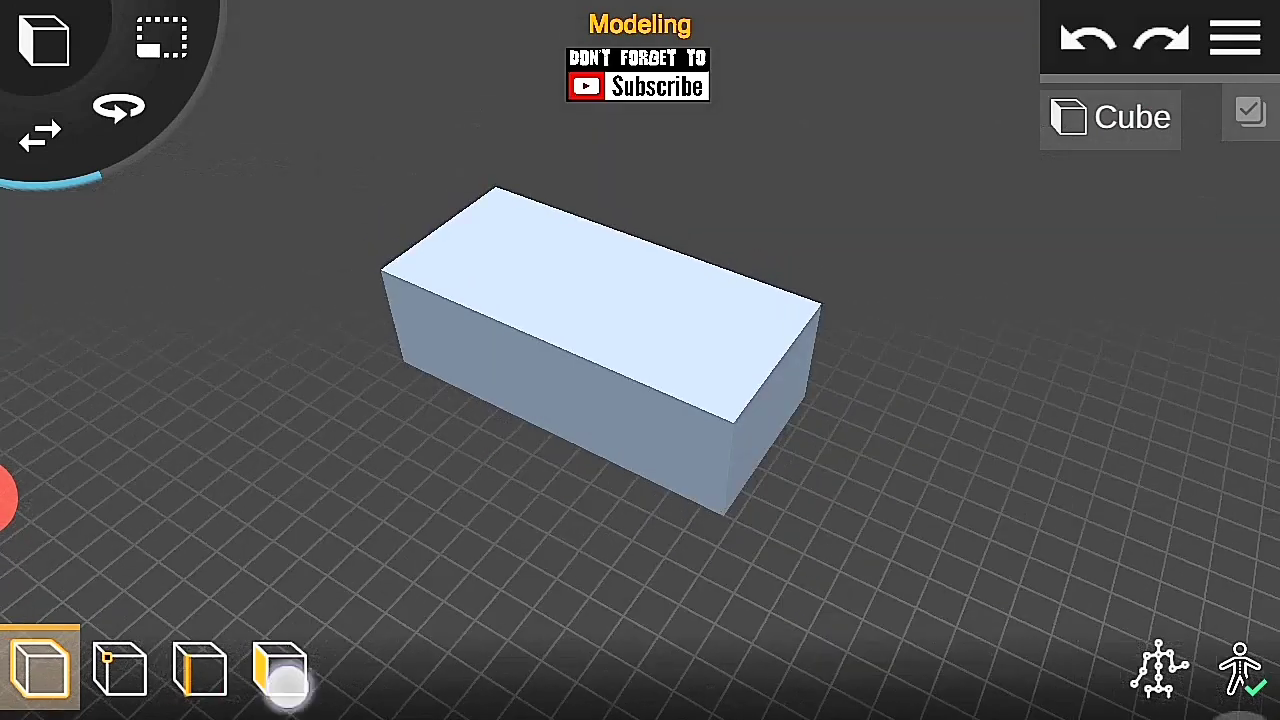
Step: In face mode, add two loop cuts dividing the block into three sections
click(282, 670)
click(791, 400)
click(927, 532)
drag(927, 532, 880, 420)
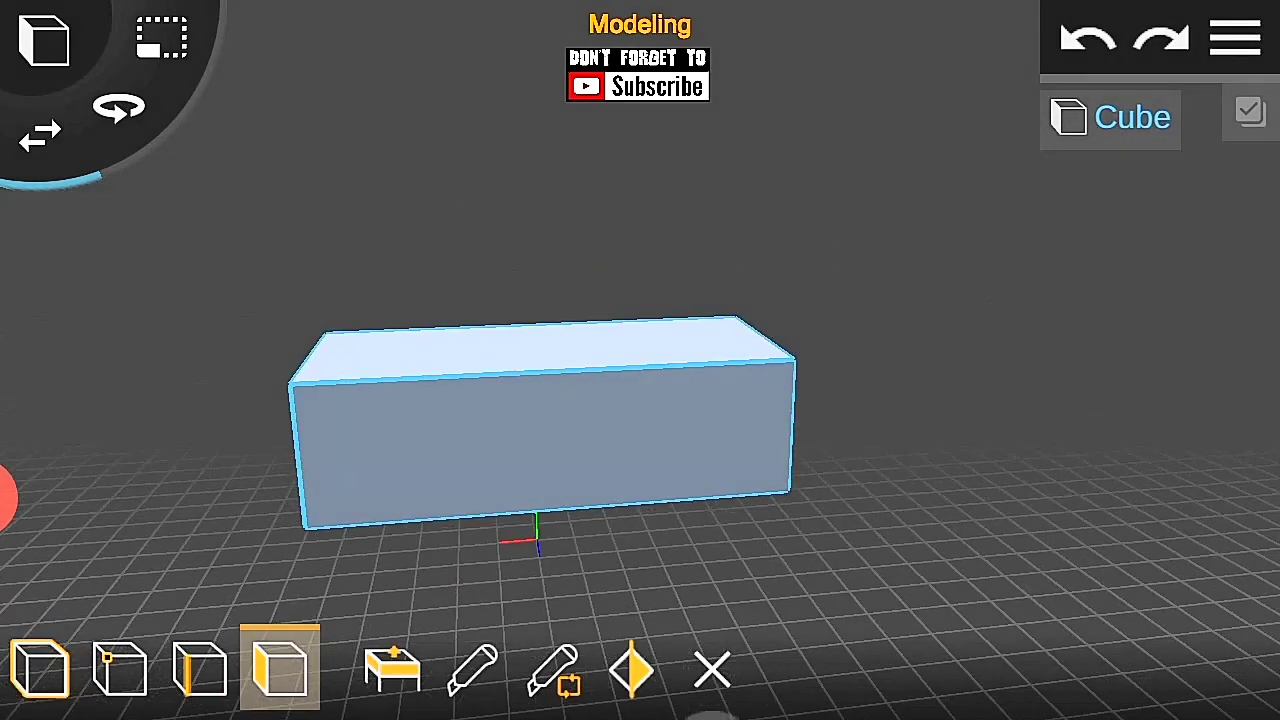
scroll(650, 420, up, 3)
mouse_move(997, 460)
mouse_down()
mouse_move(1010, 348)
mouse_move(610, 345)
mouse_up()
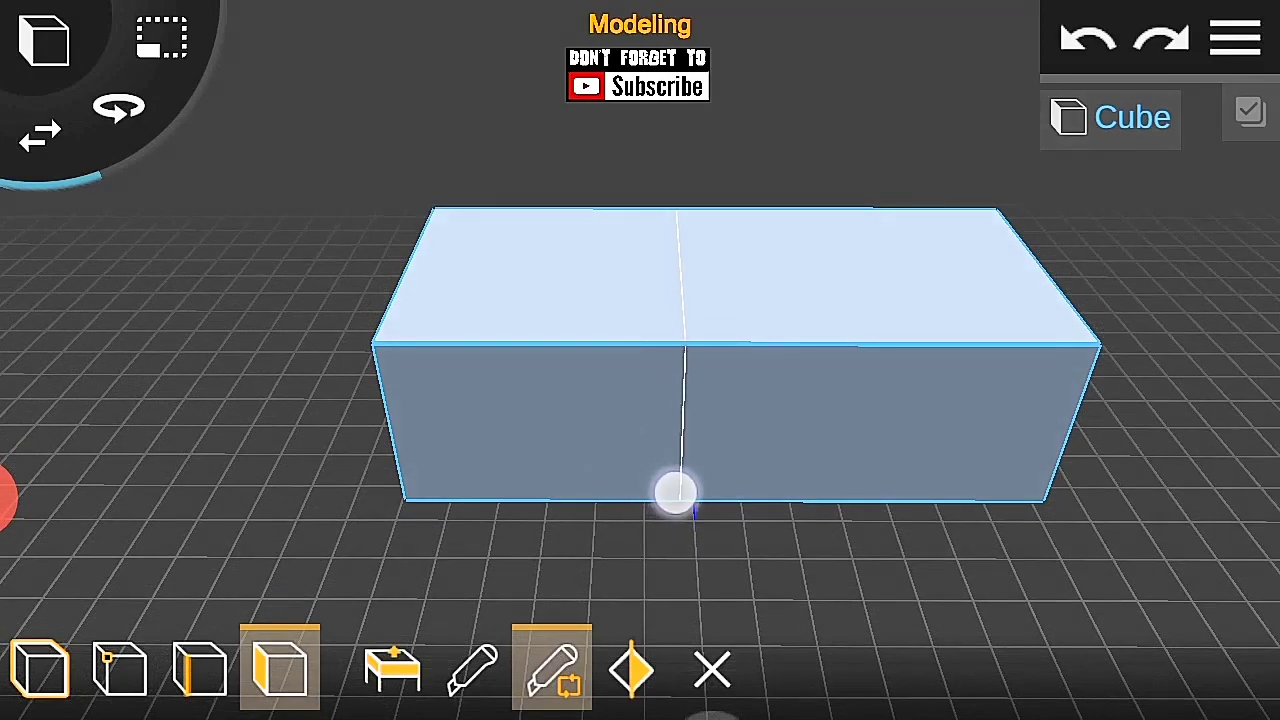
click(676, 491)
click(537, 688)
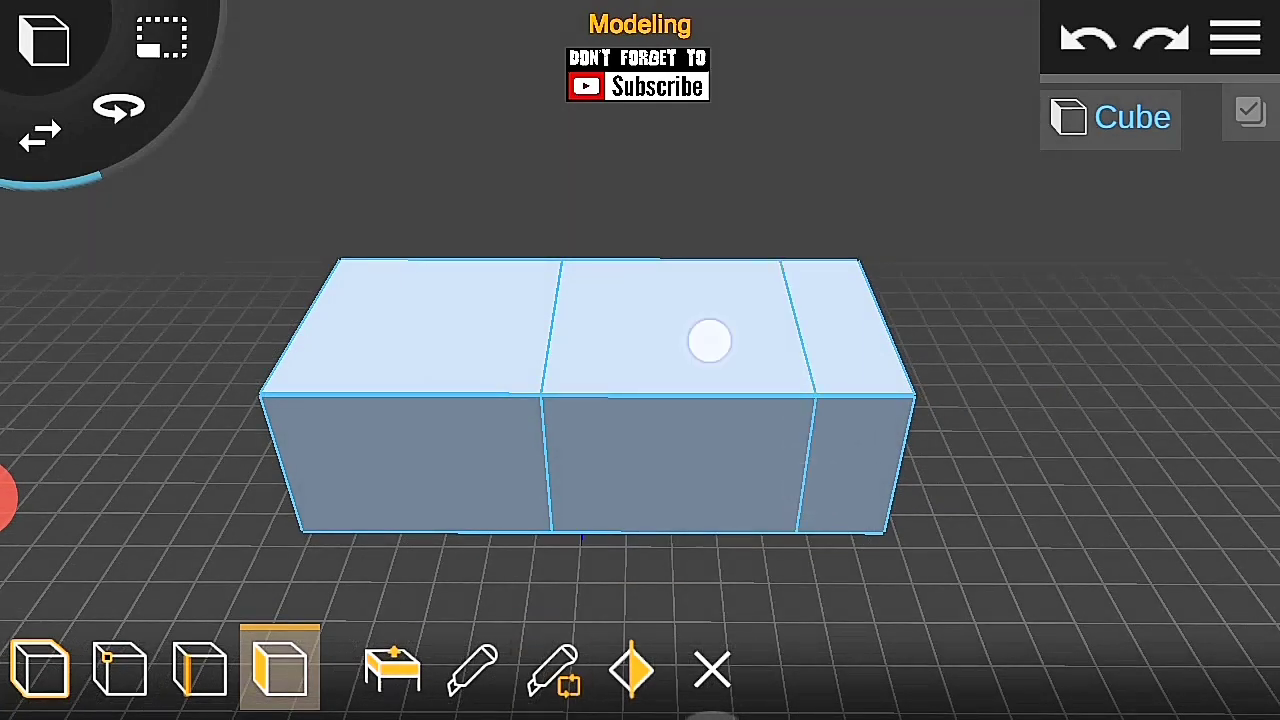
Step: Extrude the middle top face upward to form the raised cab
click(709, 341)
mouse_move(934, 440)
mouse_down()
mouse_move(923, 357)
mouse_move(1143, 583)
mouse_move(840, 415)
mouse_move(1017, 294)
mouse_move(949, 291)
mouse_up()
click(1250, 112)
mouse_move(1100, 460)
mouse_down()
mouse_move(437, 442)
mouse_move(700, 483)
mouse_move(743, 366)
mouse_up()
click(723, 409)
click(392, 668)
mouse_move(775, 160)
mouse_down()
mouse_move(887, 101)
mouse_move(914, 103)
mouse_up()
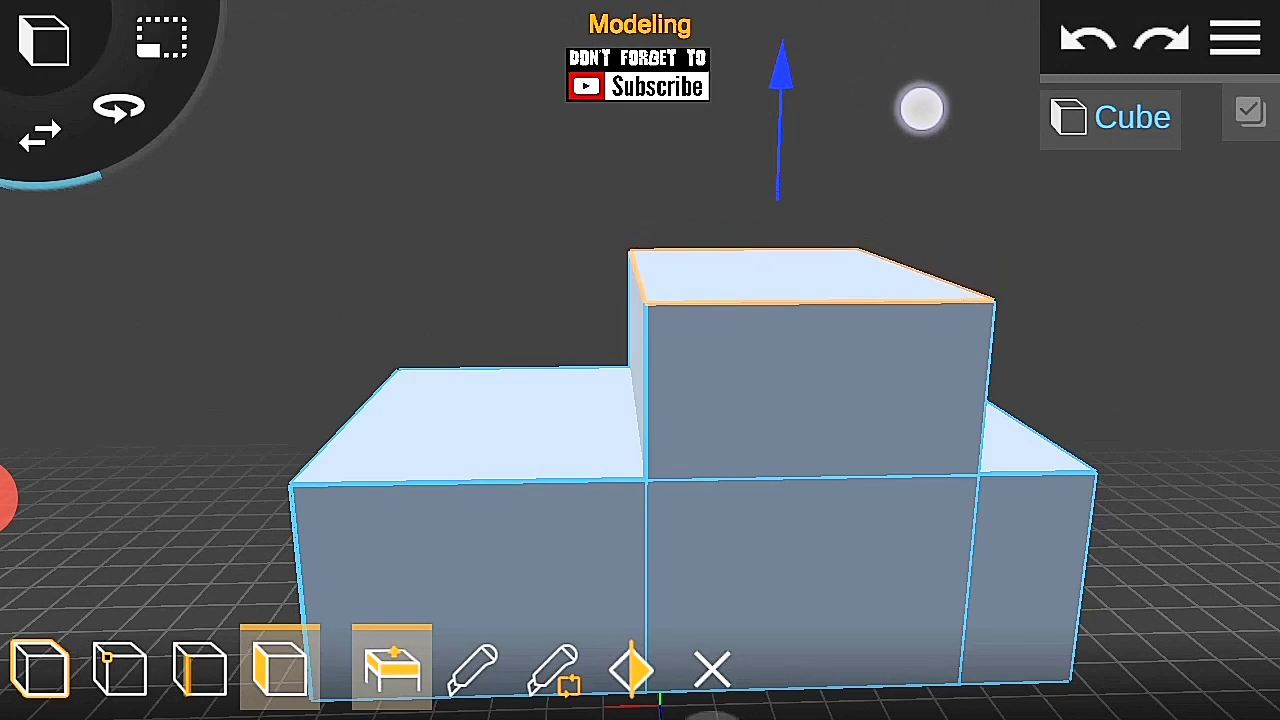
drag(251, 369, 917, 423)
Step: Slide the cab's front top edge back to give it a sloped front
click(200, 668)
click(550, 325)
drag(800, 480, 894, 473)
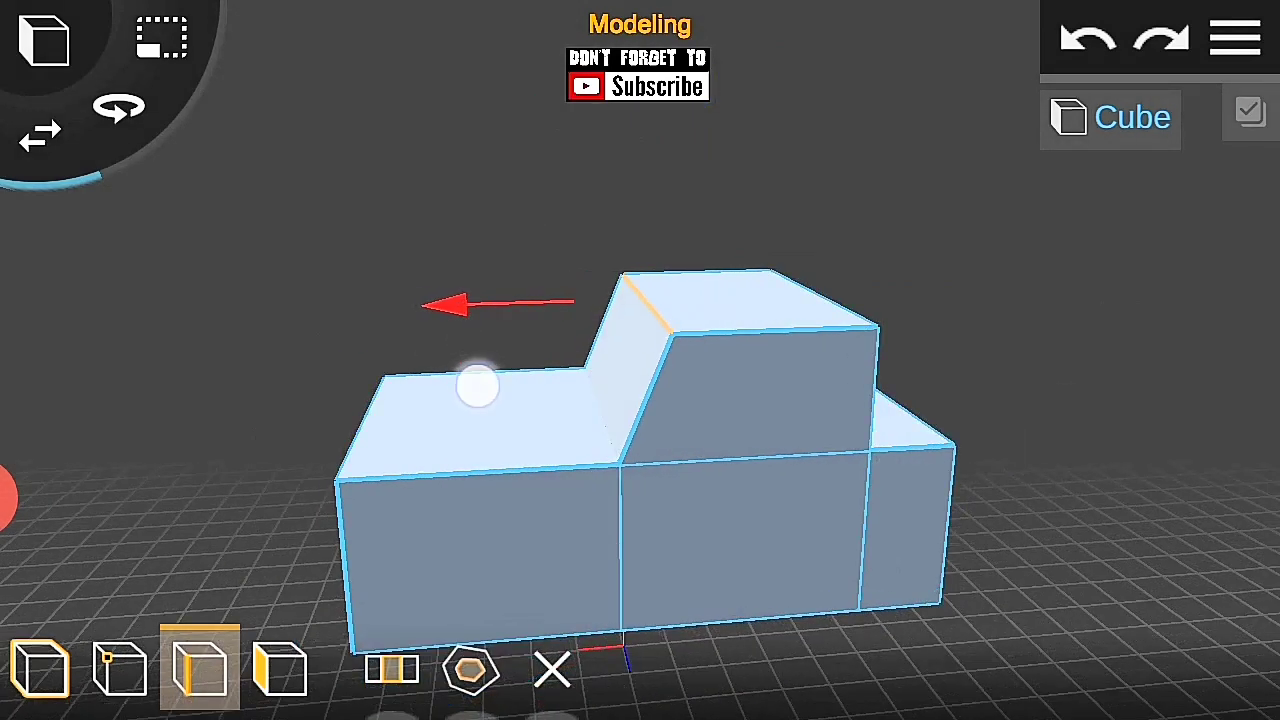
mouse_move(1090, 356)
mouse_down()
mouse_move(843, 377)
mouse_move(589, 366)
mouse_up()
click(40, 668)
click(280, 668)
mouse_move(943, 463)
mouse_down()
mouse_move(1211, 320)
mouse_move(953, 467)
mouse_move(975, 486)
mouse_up()
mouse_move(1064, 494)
mouse_down()
mouse_move(1120, 409)
mouse_move(851, 546)
mouse_move(703, 523)
mouse_up()
scroll(375, 320, up, 5)
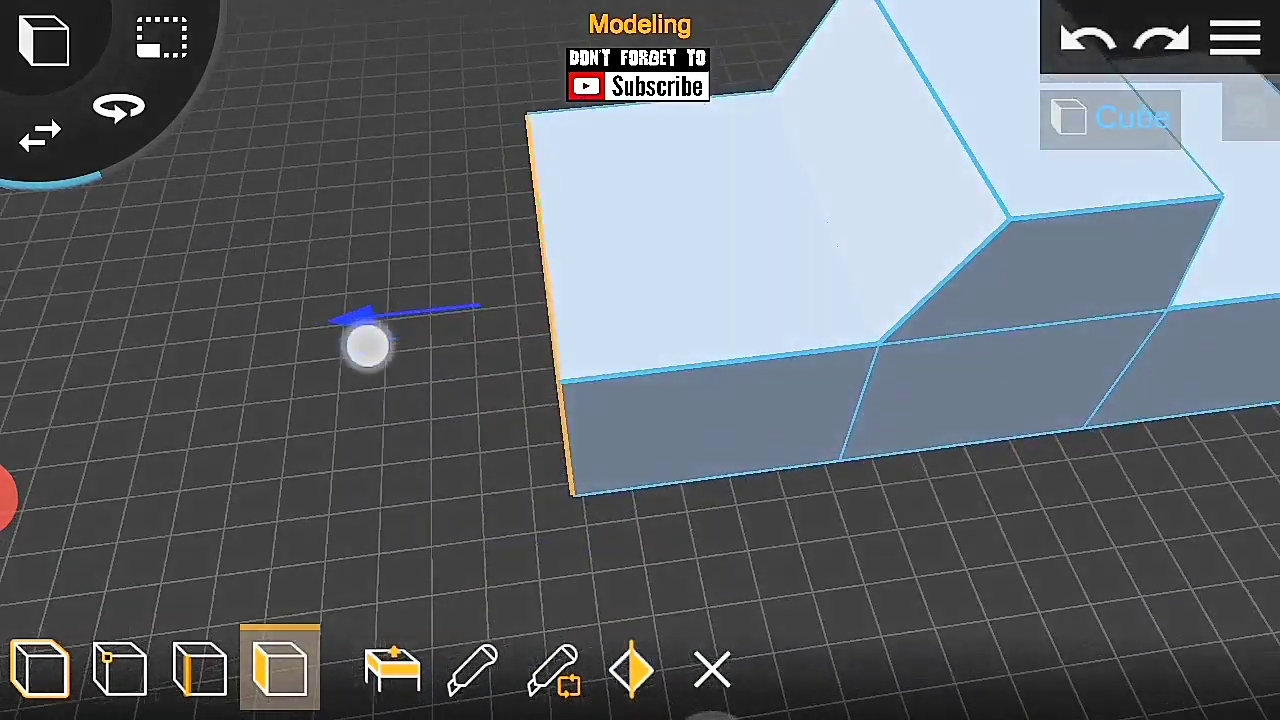
Step: Save the project as 'pick up truck'
click(1236, 38)
click(1120, 331)
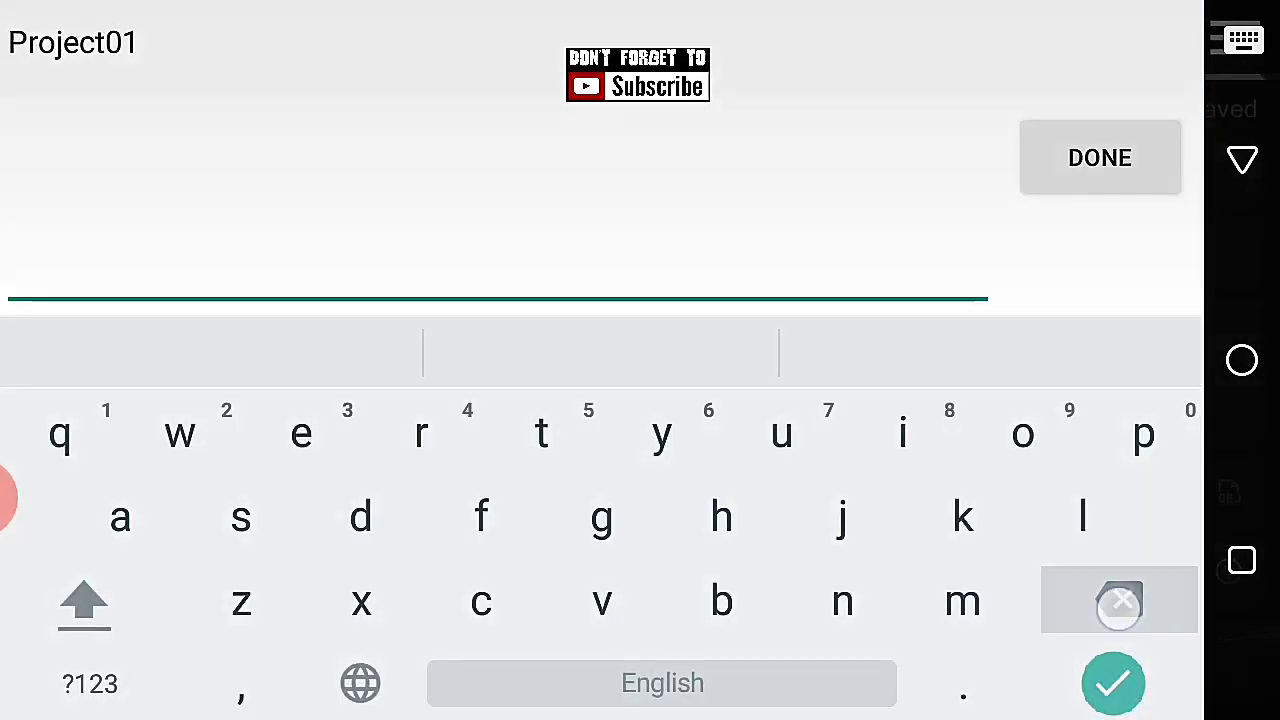
text(ruck)
click(1100, 157)
click(871, 454)
click(298, 322)
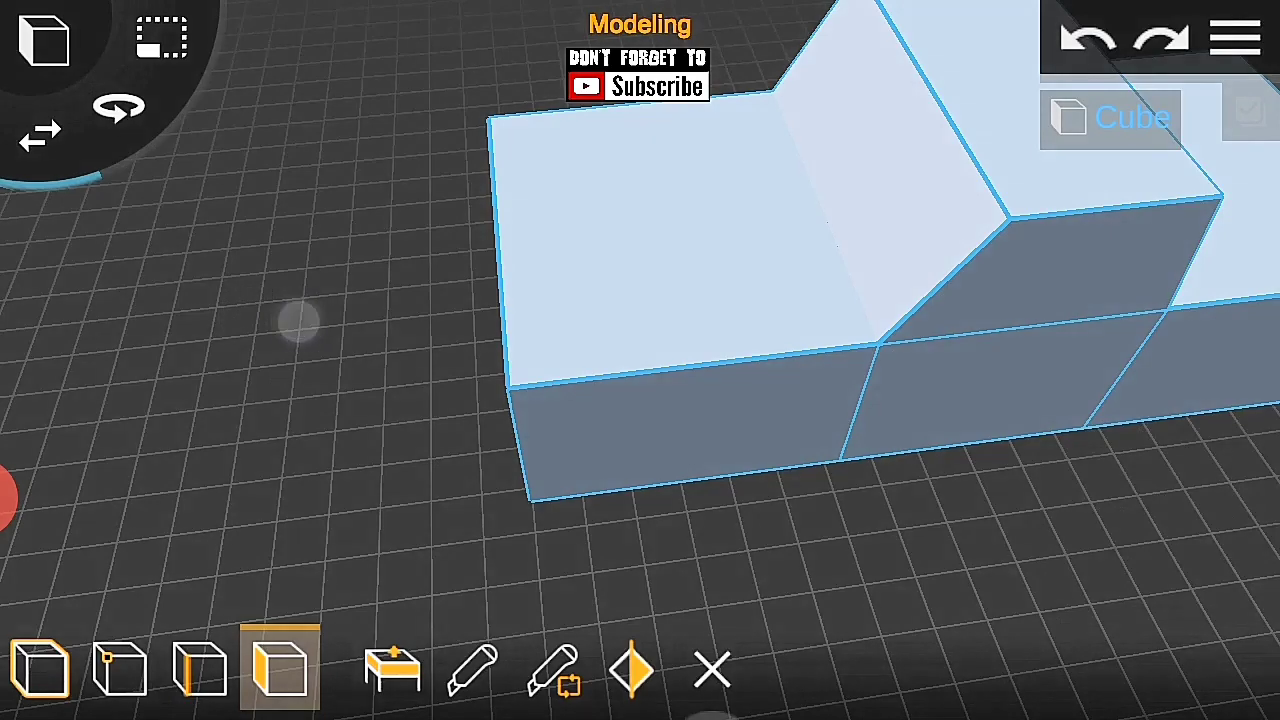
Step: Orbit around the truck and select its end face to inspect it
scroll(1020, 494, down, 5)
drag(1020, 494, 911, 380)
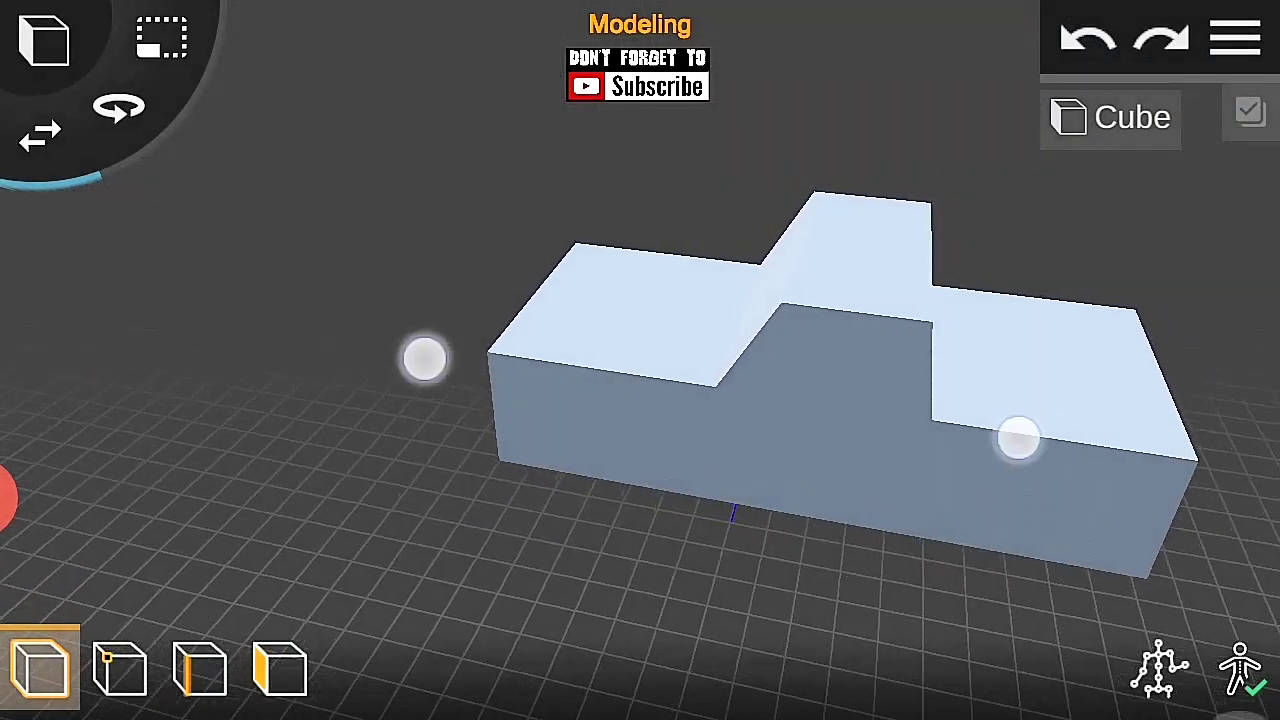
scroll(720, 397, up, 2)
scroll(620, 390, up, 3)
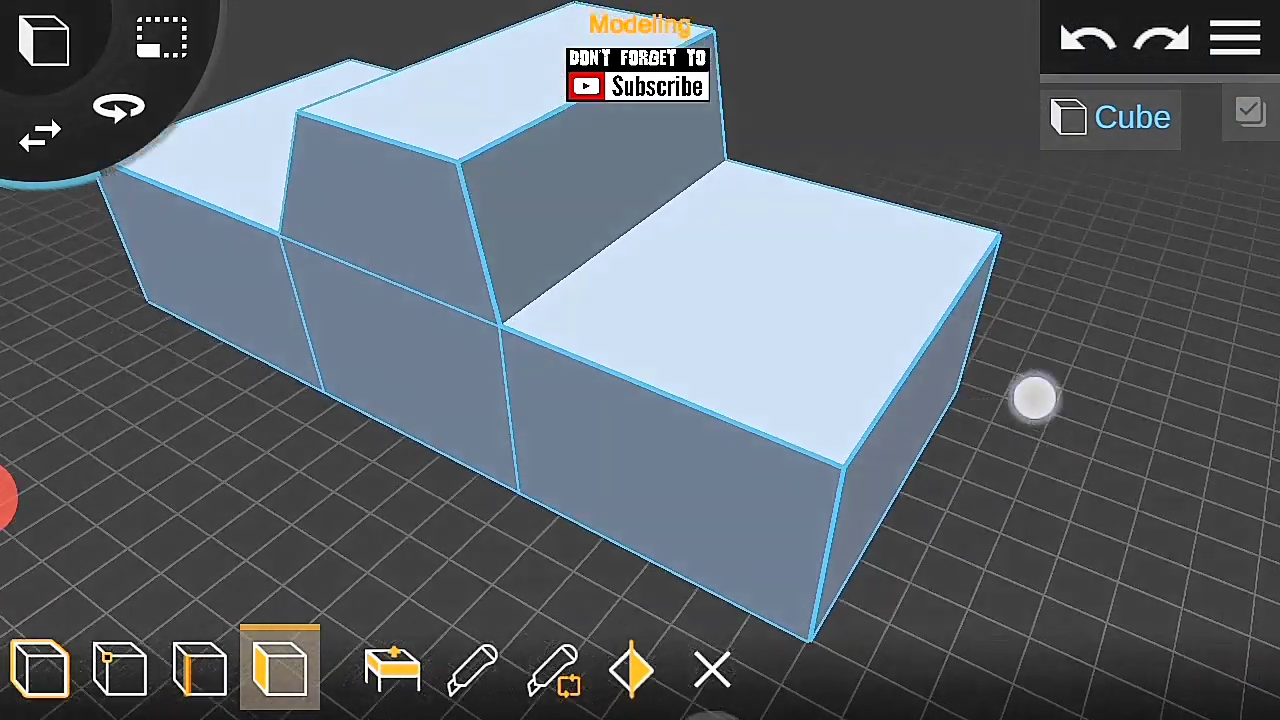
click(983, 423)
scroll(678, 398, down, 3)
mouse_move(1007, 483)
mouse_down()
mouse_move(974, 391)
mouse_move(834, 326)
mouse_up()
click(974, 391)
Step: Select the body's top face, inspect it from several angles, then return to object mode
click(834, 326)
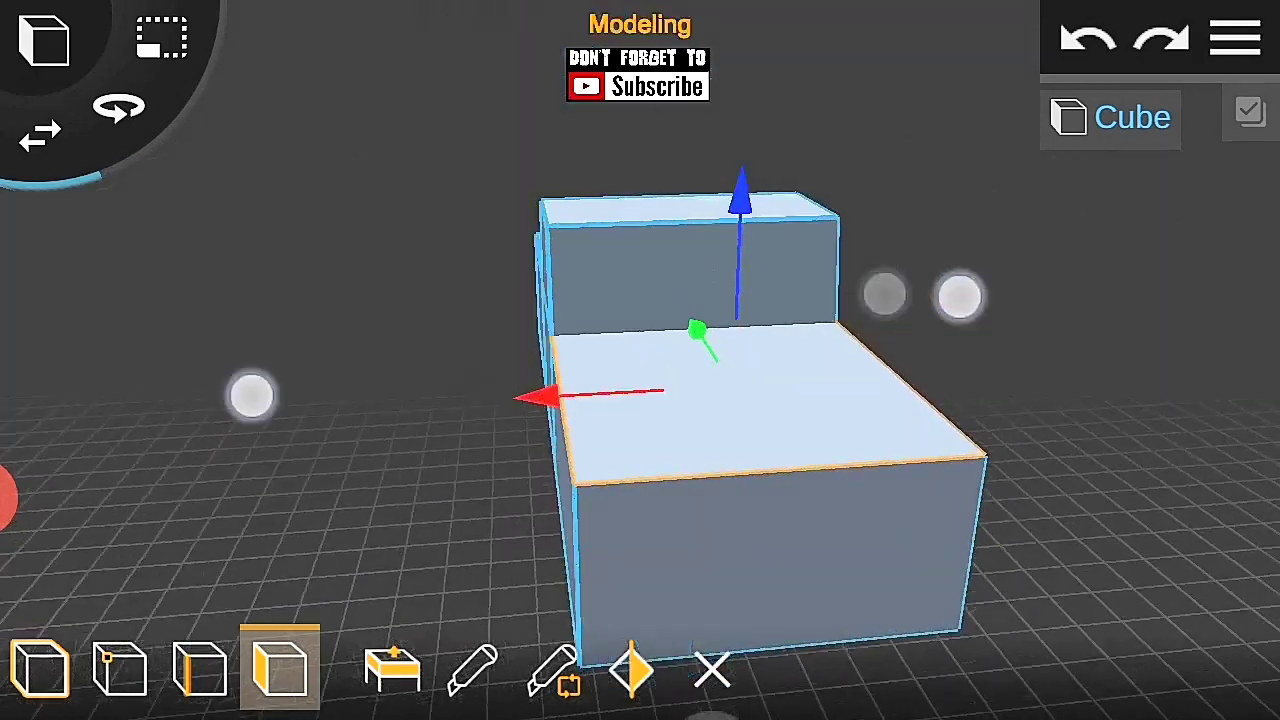
drag(886, 291, 796, 265)
drag(1035, 331, 860, 362)
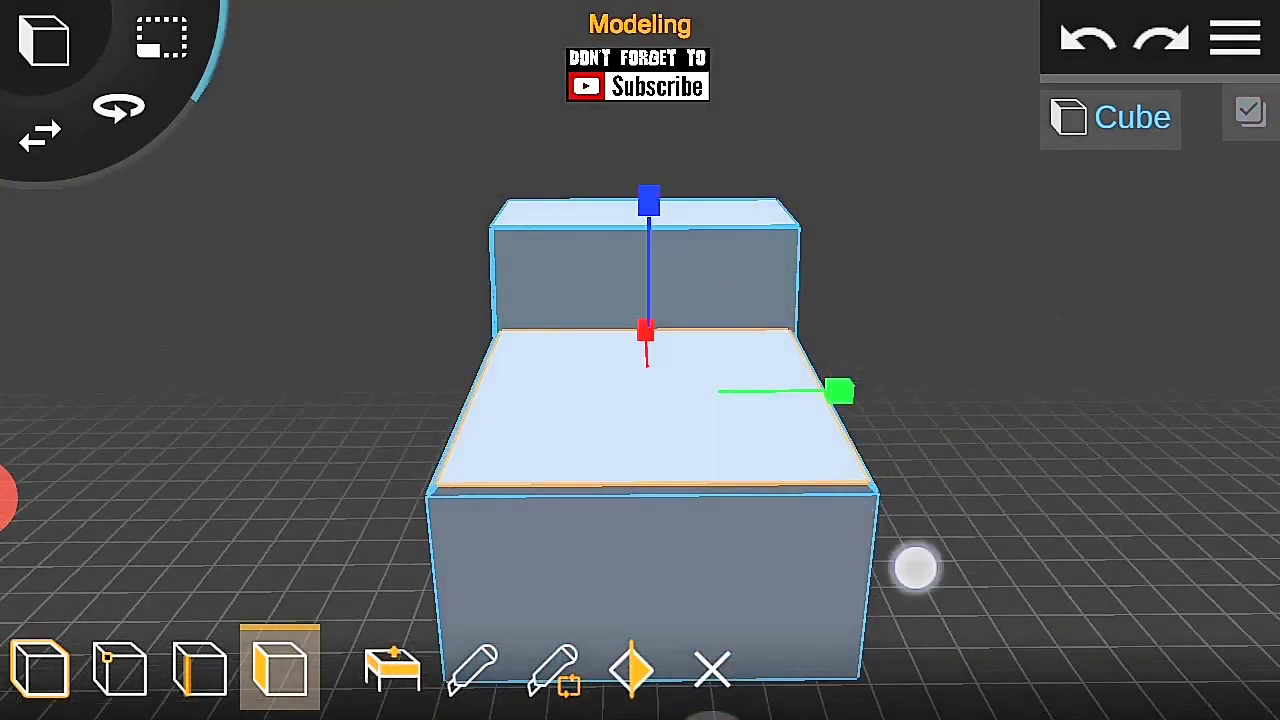
drag(916, 568, 1069, 526)
drag(556, 336, 552, 348)
mouse_move(956, 470)
mouse_down()
mouse_move(1063, 257)
mouse_move(788, 264)
mouse_move(823, 543)
mouse_up()
mouse_move(998, 428)
mouse_down()
mouse_move(1174, 397)
mouse_move(573, 417)
mouse_up()
mouse_move(1056, 463)
mouse_down()
mouse_move(926, 446)
mouse_move(994, 177)
mouse_move(920, 189)
mouse_up()
click(280, 668)
drag(948, 548, 1214, 491)
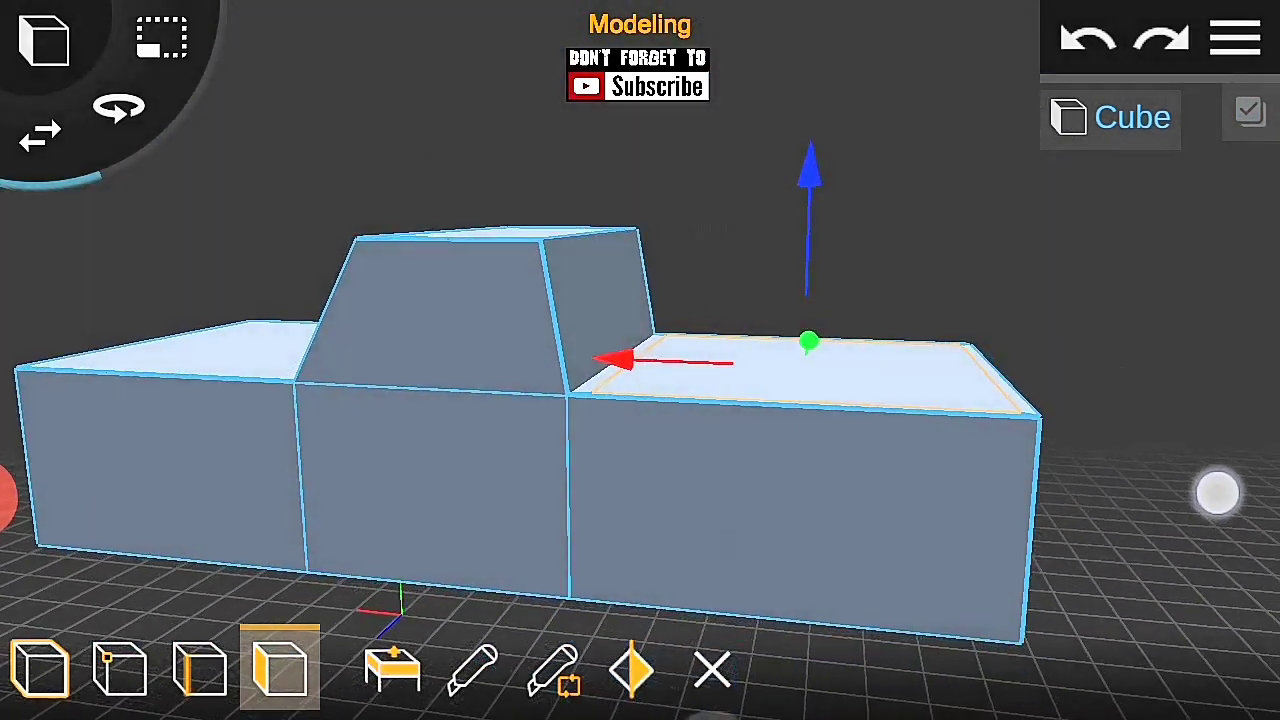
click(712, 668)
Step: Add a second Cube object to the scene
click(57, 165)
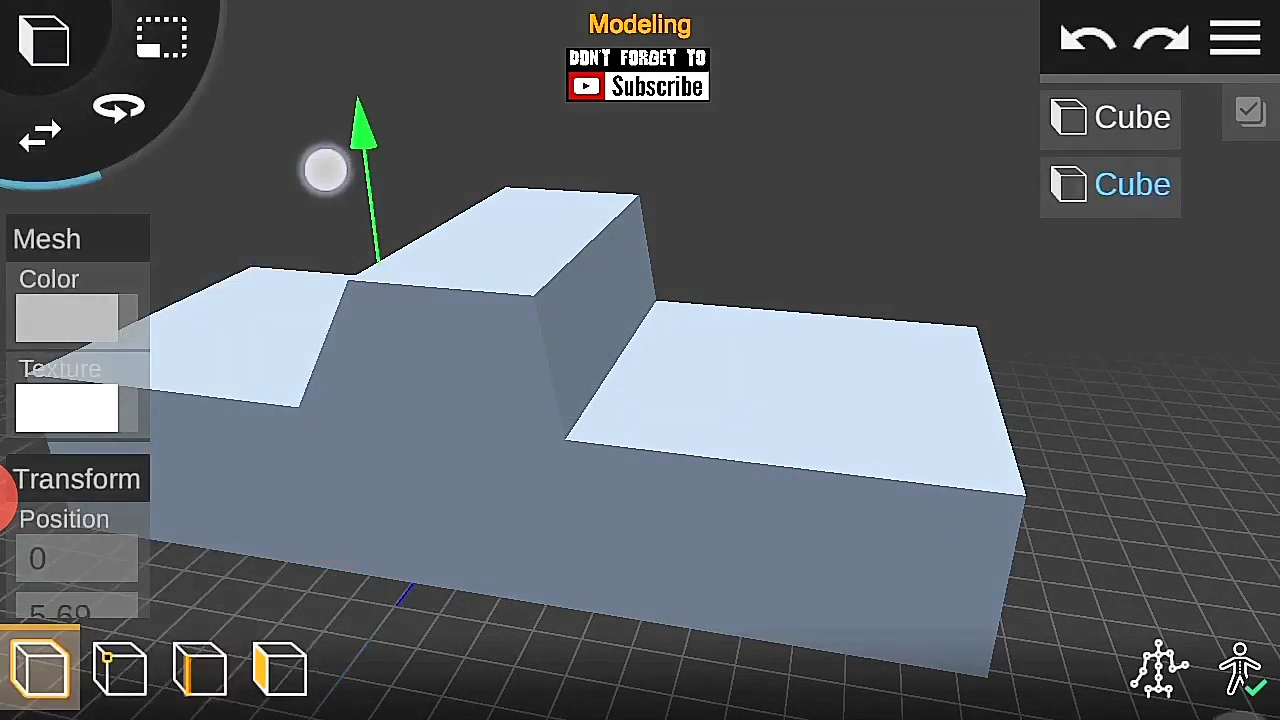
mouse_move(503, 449)
mouse_down()
mouse_move(1063, 183)
mouse_move(1158, 385)
mouse_up()
mouse_move(919, 291)
mouse_down()
mouse_move(923, 277)
mouse_move(959, 337)
mouse_up()
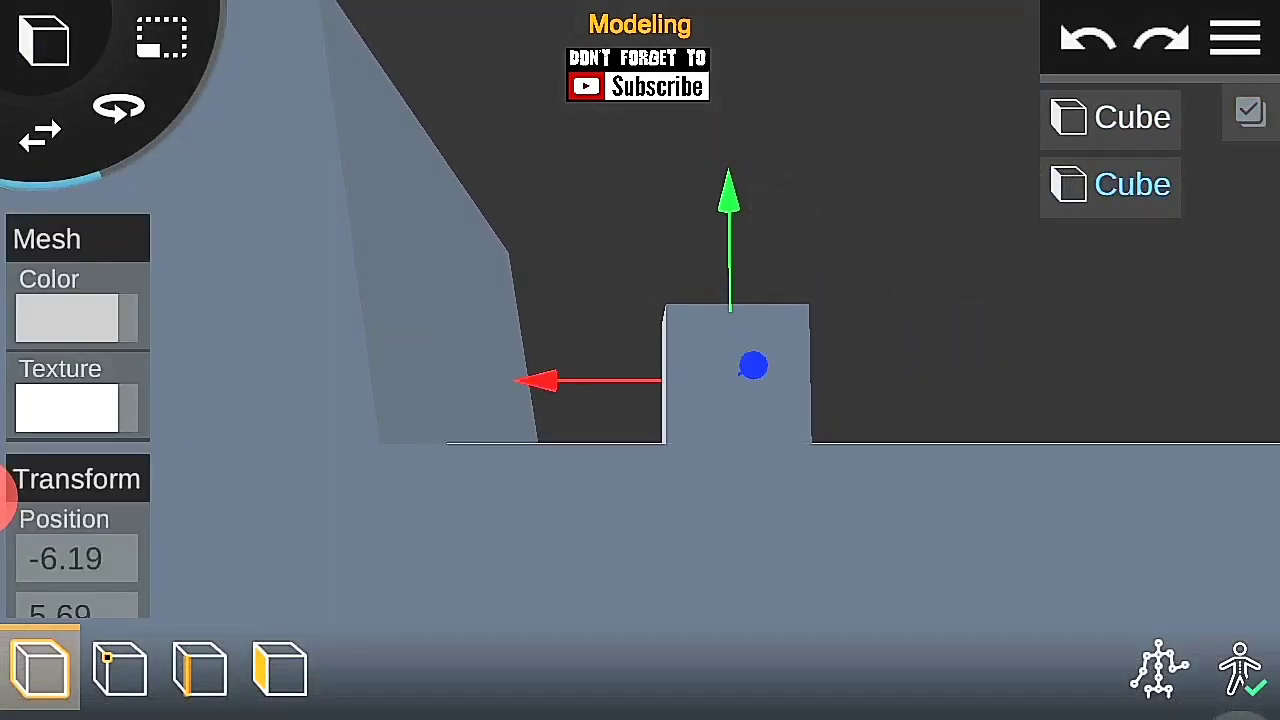
drag(784, 207, 977, 486)
Step: Select the truck body in face mode and view the block tops from above
click(280, 668)
click(651, 314)
mouse_move(651, 314)
mouse_down()
mouse_move(651, 298)
mouse_move(420, 405)
mouse_move(663, 400)
mouse_move(609, 366)
mouse_move(940, 465)
mouse_move(754, 437)
mouse_move(914, 486)
mouse_move(778, 425)
mouse_up()
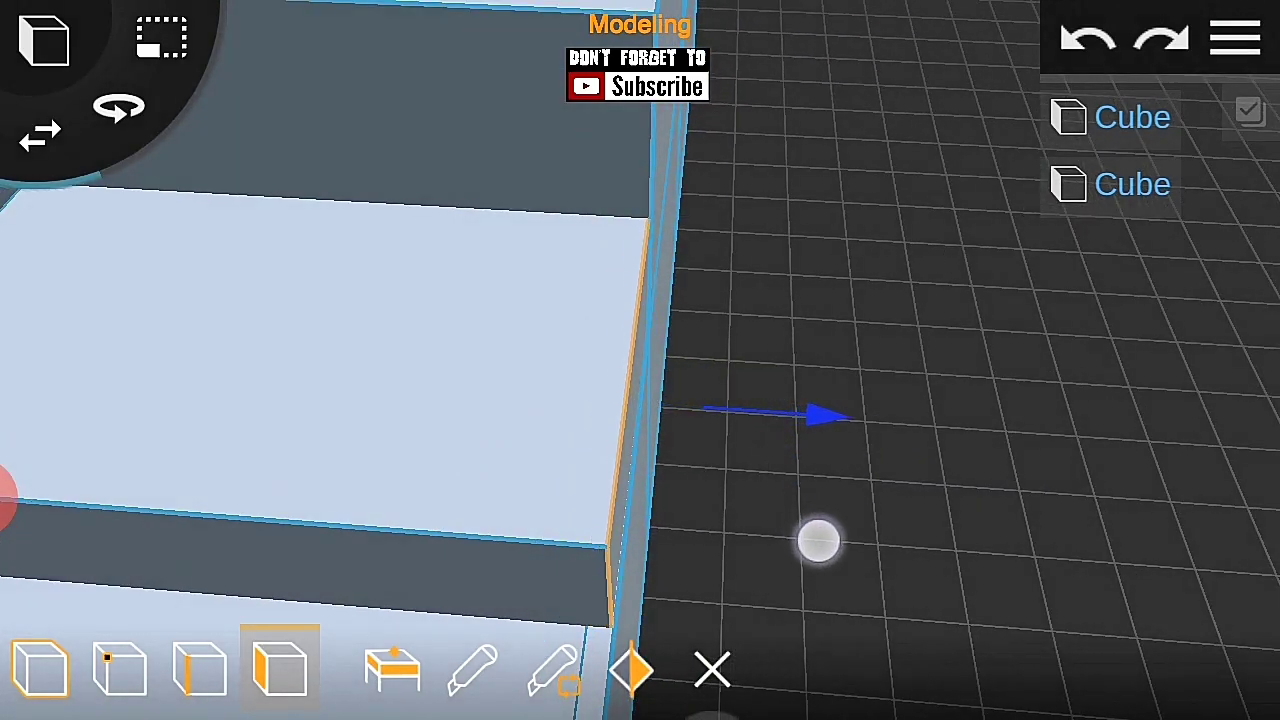
mouse_move(927, 502)
mouse_down()
mouse_move(1071, 357)
mouse_move(877, 480)
mouse_move(517, 360)
mouse_move(965, 453)
mouse_move(468, 513)
mouse_up()
mouse_move(263, 407)
mouse_down()
mouse_move(966, 457)
mouse_move(815, 255)
mouse_up()
mouse_move(869, 193)
mouse_down()
mouse_move(1009, 289)
mouse_move(989, 231)
mouse_move(996, 194)
mouse_up()
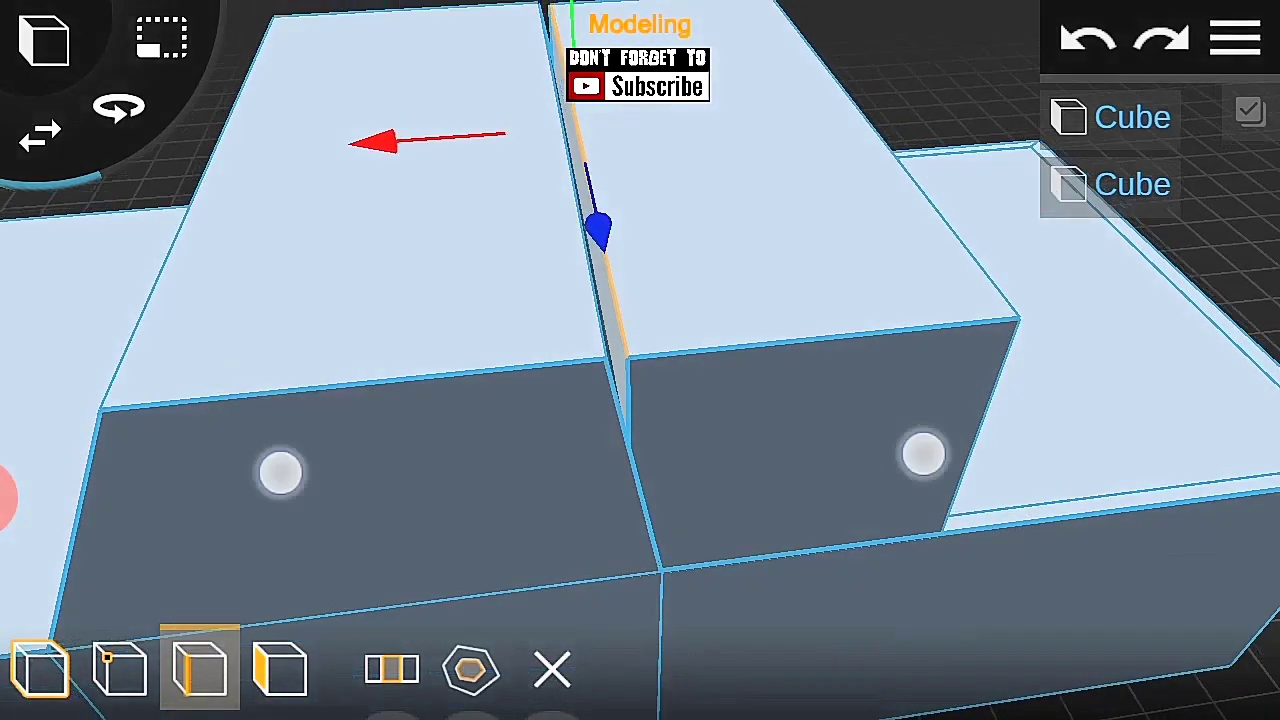
mouse_move(280, 471)
mouse_down()
mouse_move(360, 366)
mouse_move(945, 228)
mouse_move(1014, 334)
mouse_move(744, 157)
mouse_up()
click(280, 668)
mouse_move(960, 300)
mouse_down()
mouse_move(1023, 429)
mouse_move(971, 526)
mouse_move(1146, 589)
mouse_up()
Step: Loop-cut the bed section and extrude its top face downward into a cargo bed
click(552, 668)
click(657, 444)
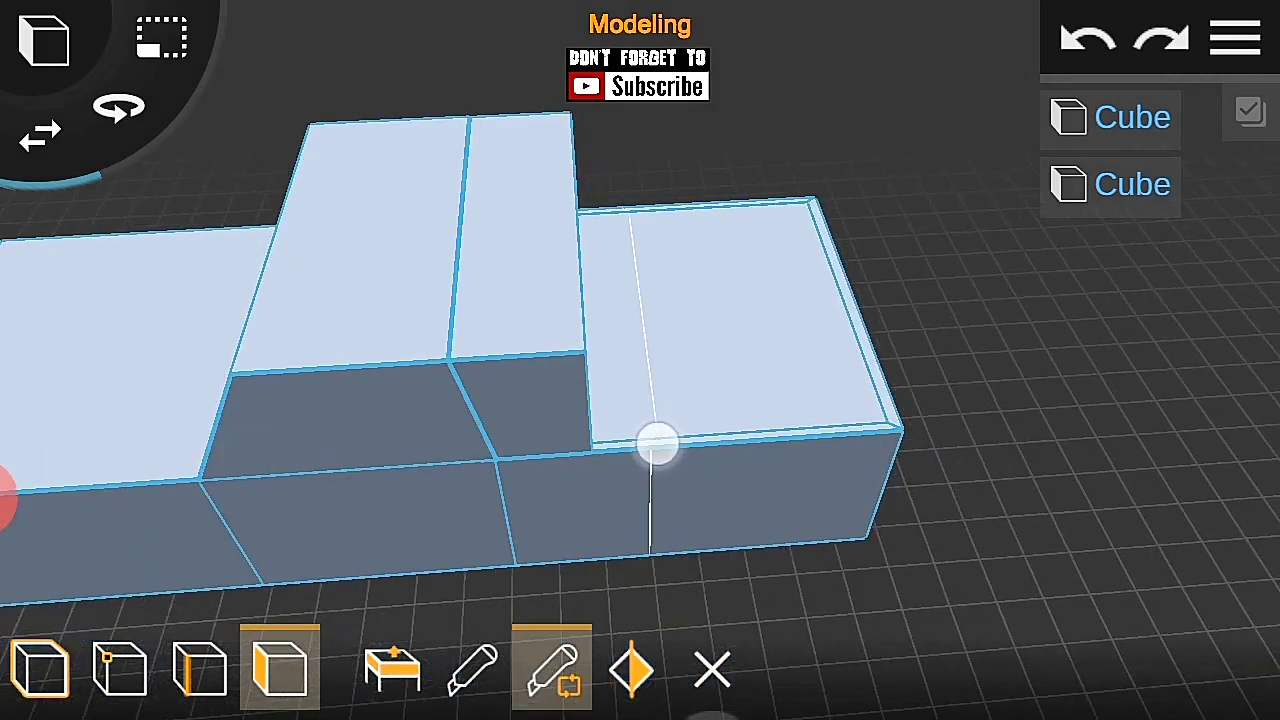
click(392, 668)
click(849, 346)
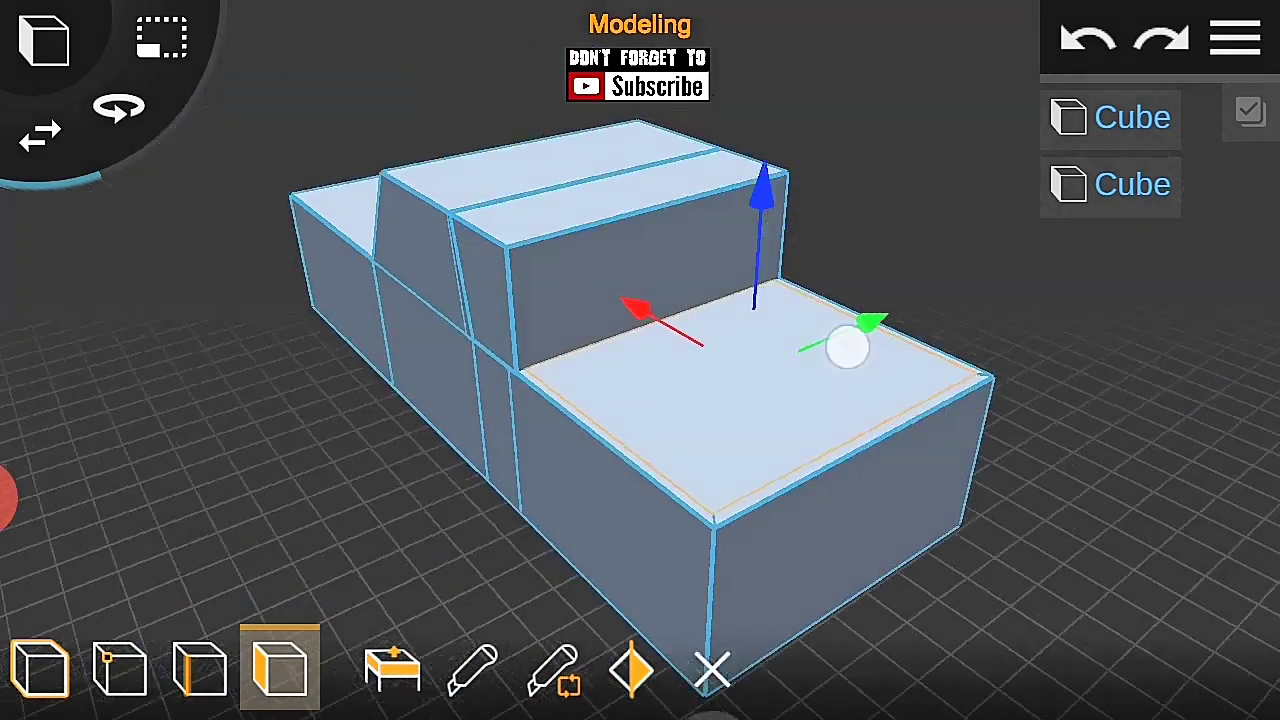
drag(849, 346, 762, 195)
drag(1037, 354, 329, 417)
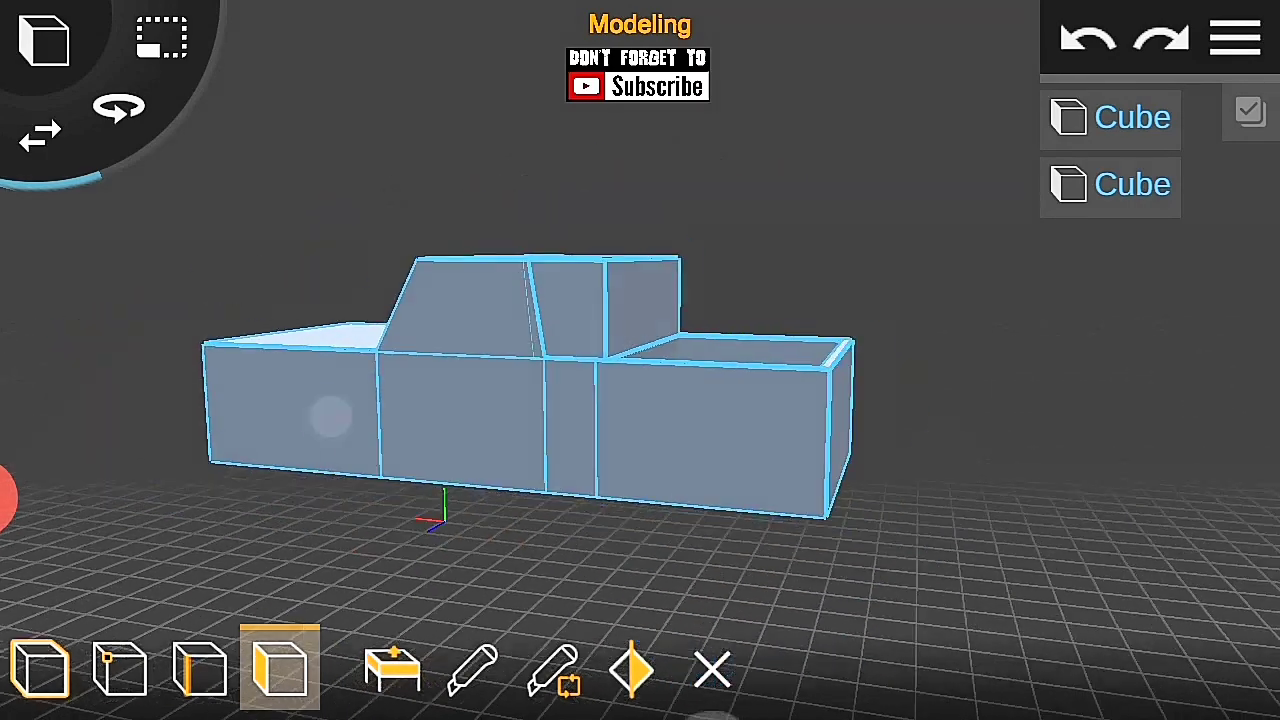
drag(1109, 463, 1131, 451)
click(1235, 38)
click(980, 554)
Step: Add an edge loop across the cabin's sloped section
mouse_move(977, 449)
mouse_down()
mouse_move(1052, 494)
mouse_move(1009, 460)
mouse_move(1032, 440)
mouse_up()
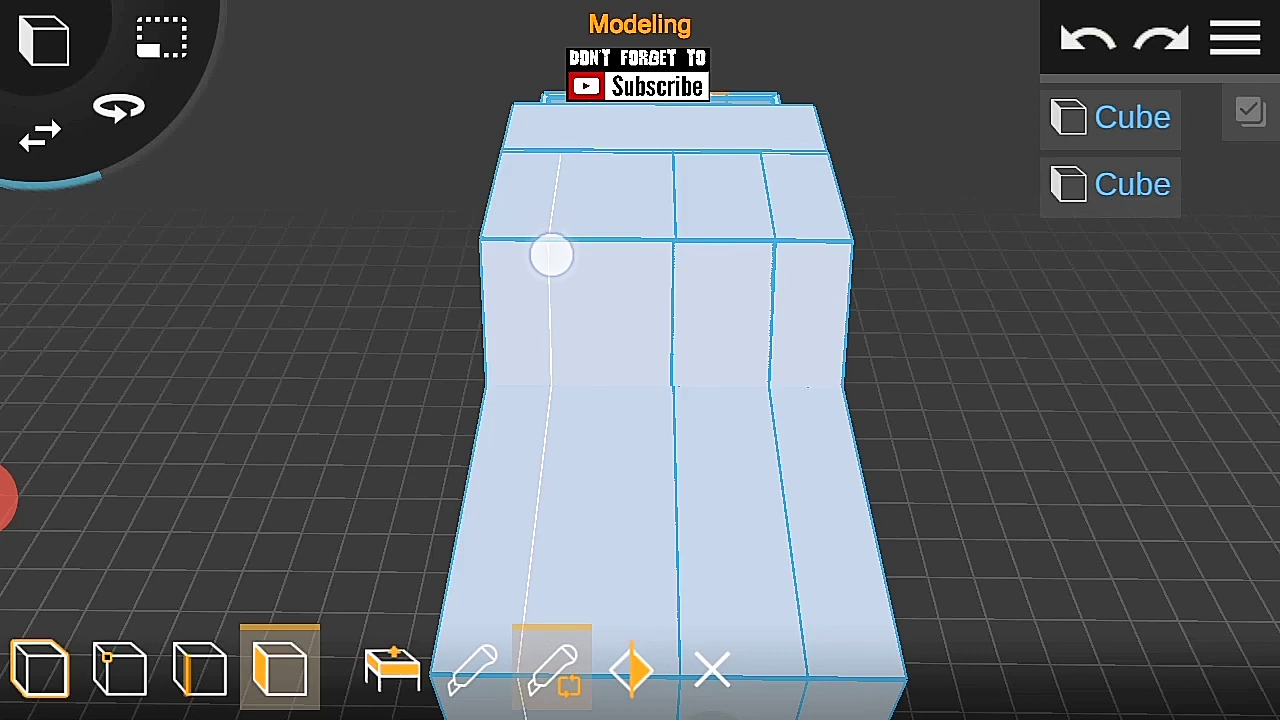
mouse_move(572, 305)
mouse_down()
mouse_move(731, 386)
mouse_move(700, 380)
mouse_up()
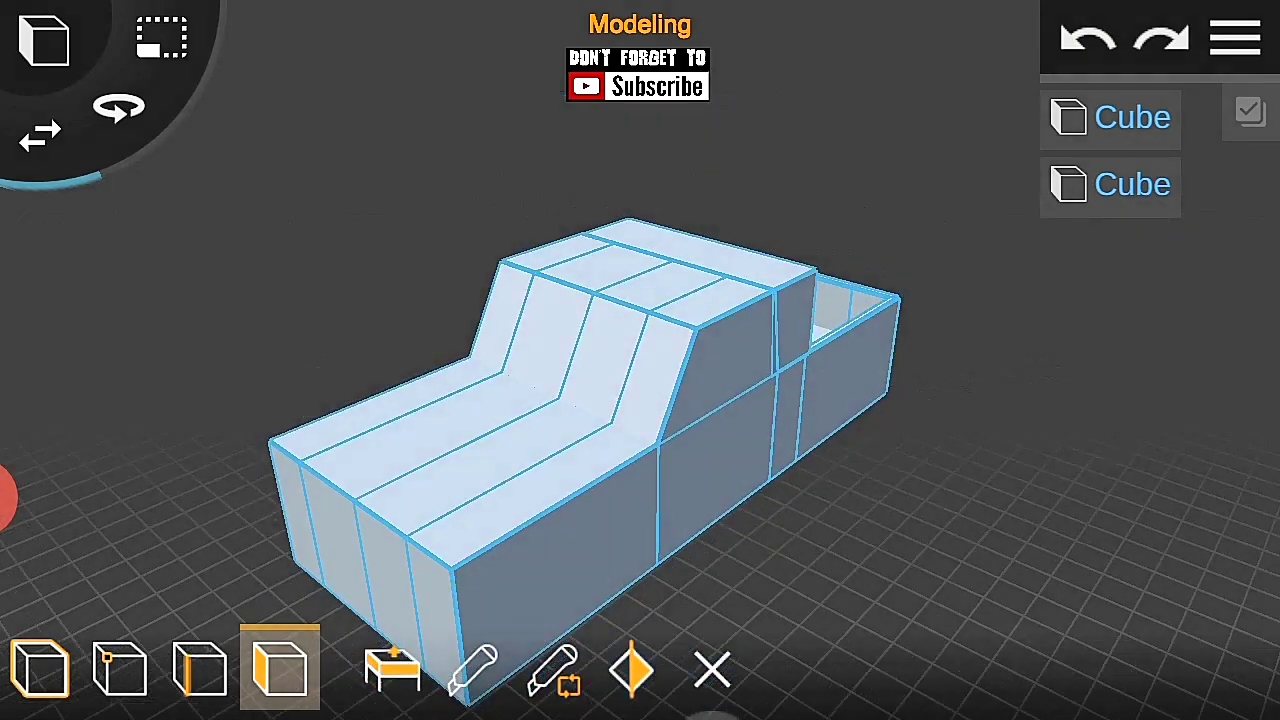
scroll(640, 430, up, 5)
mouse_move(968, 411)
mouse_down()
mouse_move(1069, 414)
mouse_move(946, 409)
mouse_move(880, 456)
mouse_move(943, 386)
mouse_up()
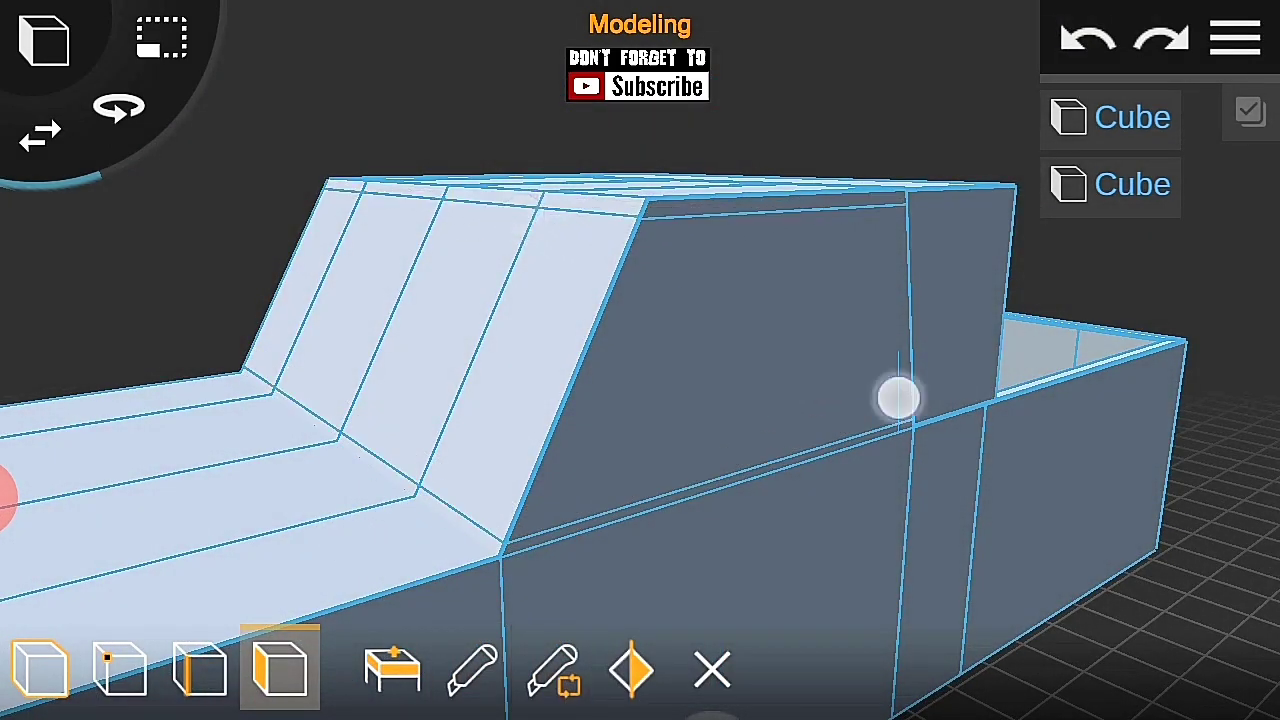
drag(898, 397, 694, 429)
click(552, 668)
click(520, 543)
click(1236, 38)
click(1236, 38)
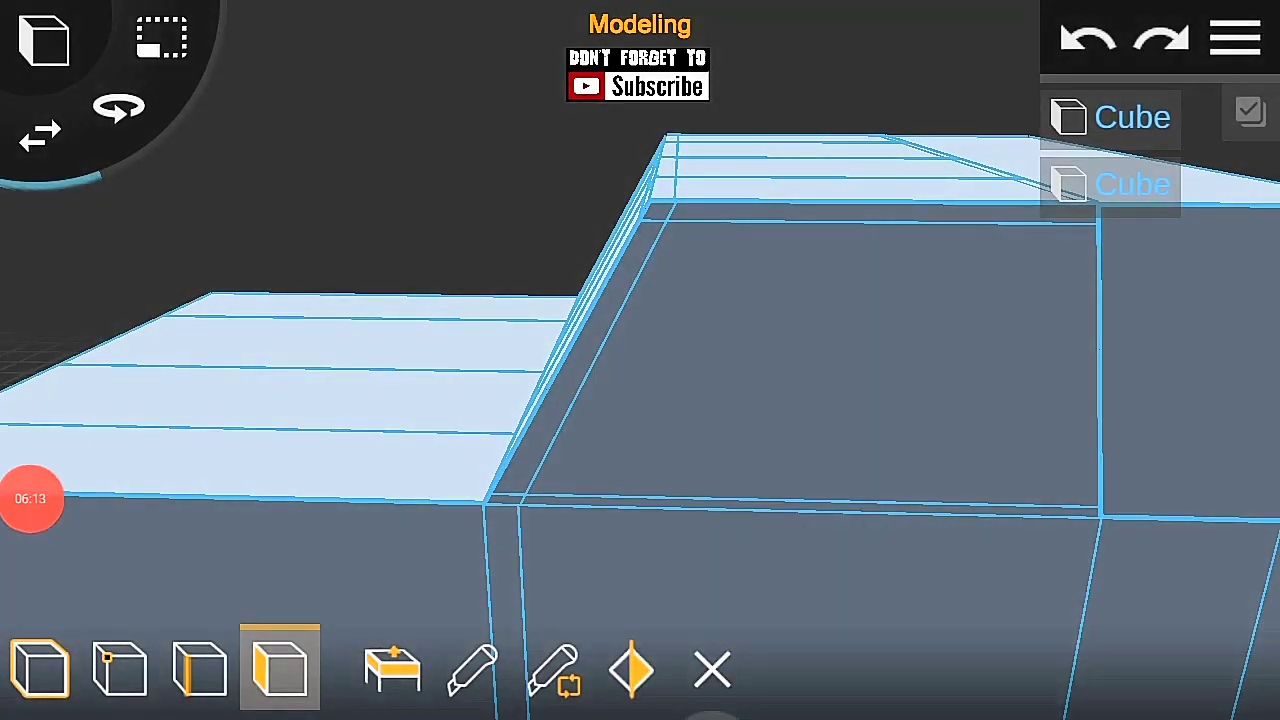
mouse_move(942, 407)
mouse_down()
mouse_move(789, 349)
mouse_move(806, 351)
mouse_up()
drag(909, 411, 938, 405)
drag(755, 361, 757, 358)
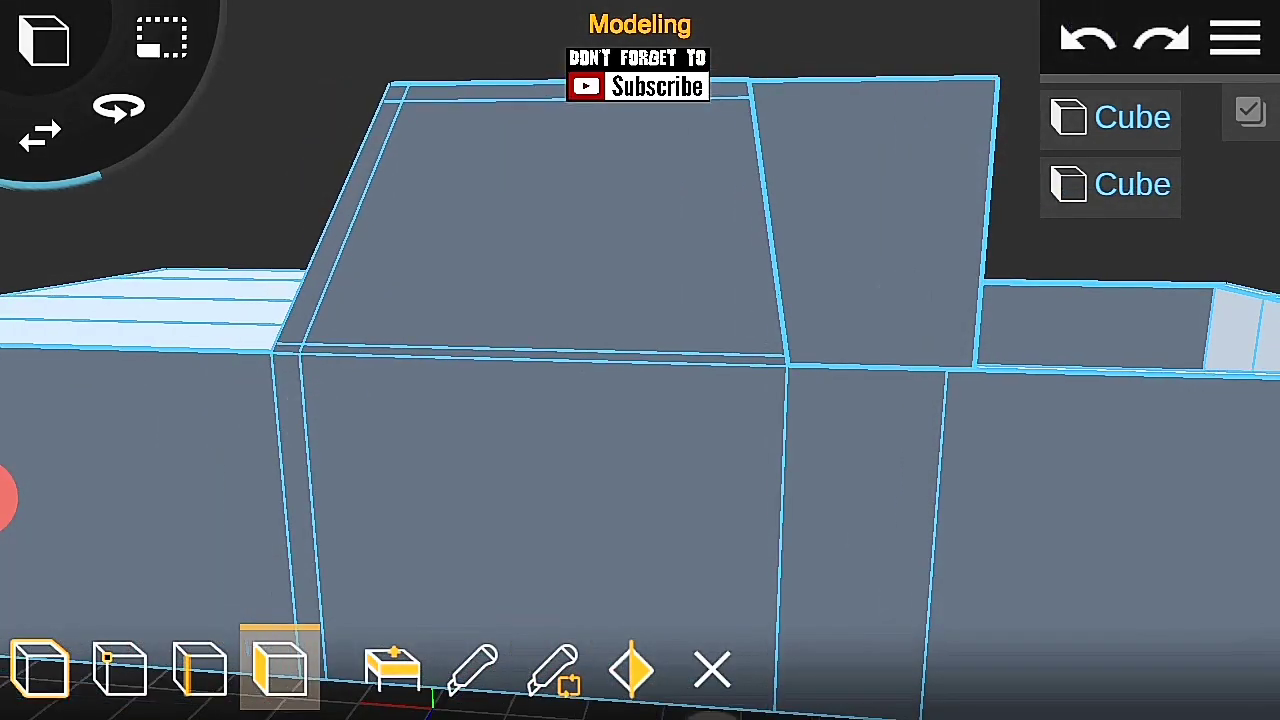
Step: Add vertical loop cuts across the cab's rear wall to split it into narrow and wide panels
mouse_move(770, 462)
mouse_down()
mouse_move(877, 449)
mouse_move(989, 337)
mouse_move(943, 417)
mouse_up()
click(200, 668)
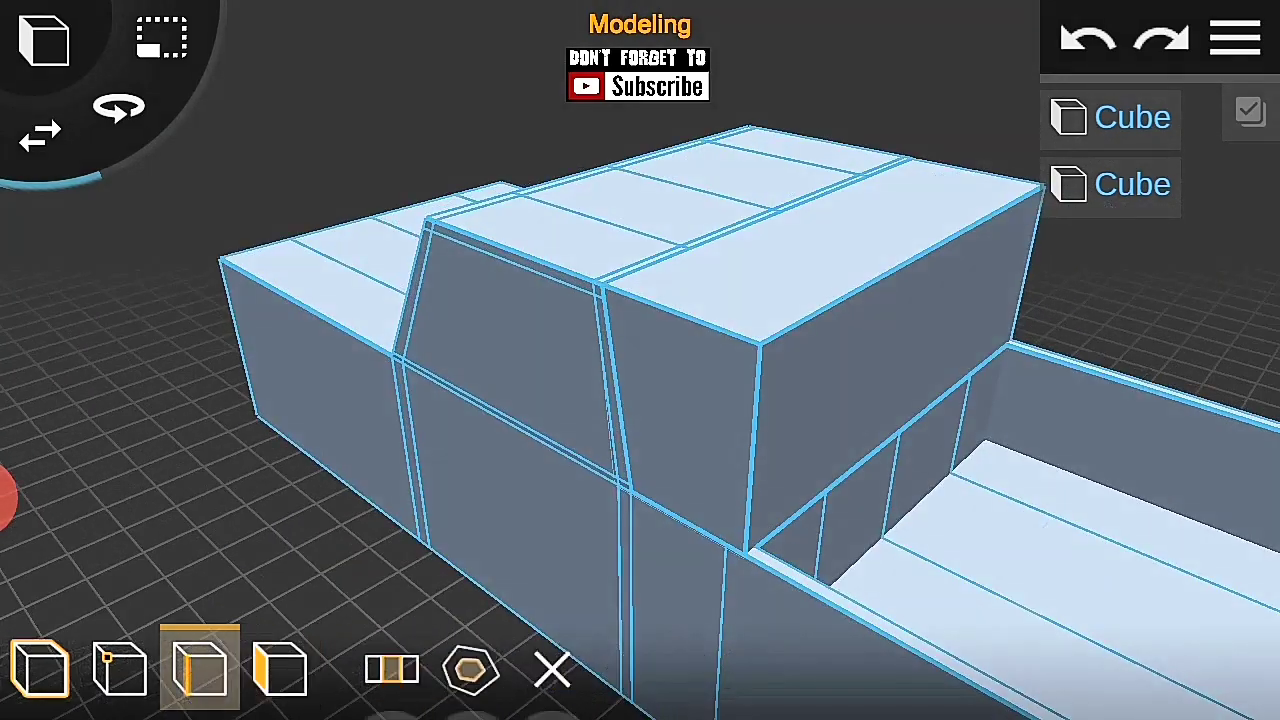
click(900, 267)
mouse_move(269, 380)
mouse_down()
mouse_move(494, 366)
mouse_move(834, 417)
mouse_up()
click(280, 668)
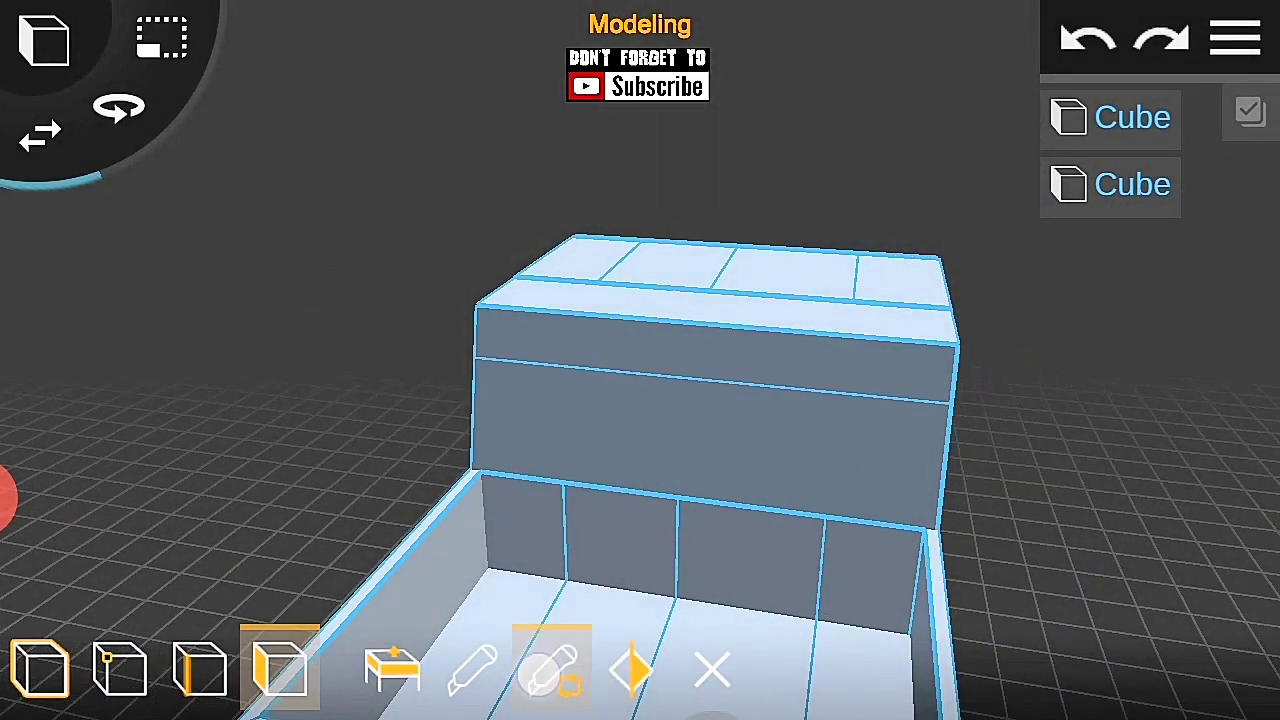
drag(974, 489, 1091, 354)
click(534, 673)
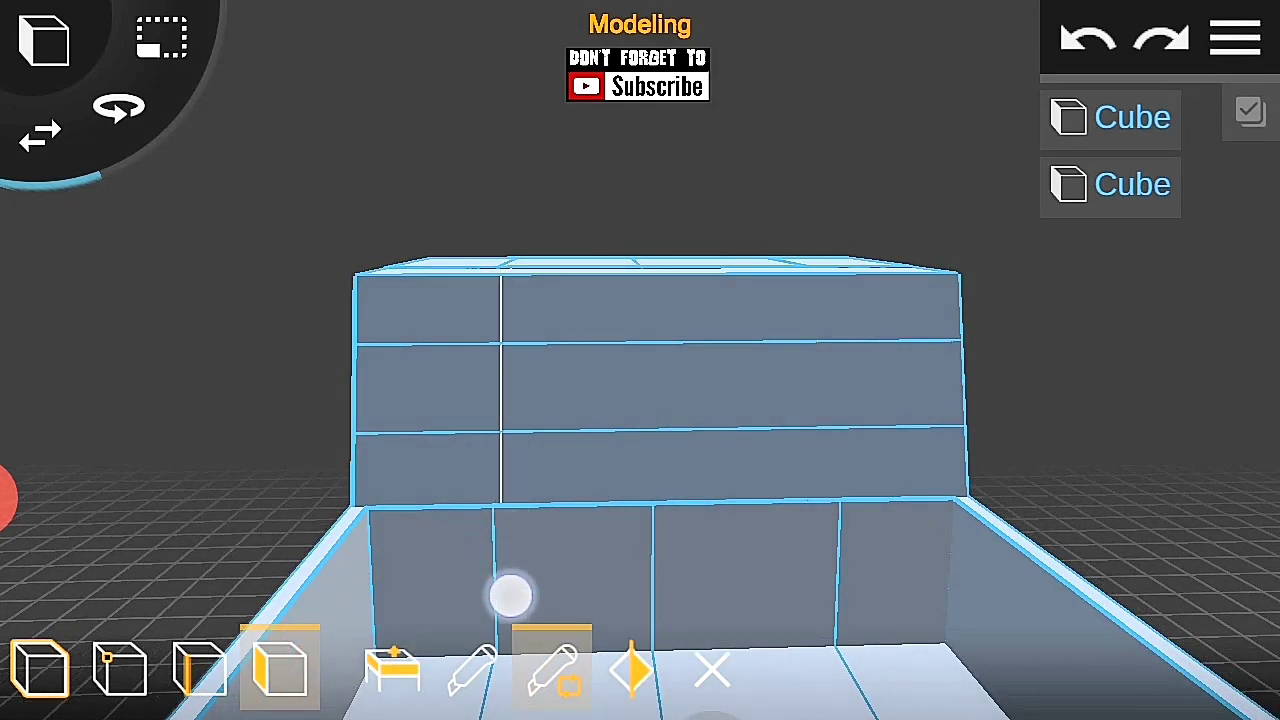
drag(457, 418, 560, 430)
click(552, 668)
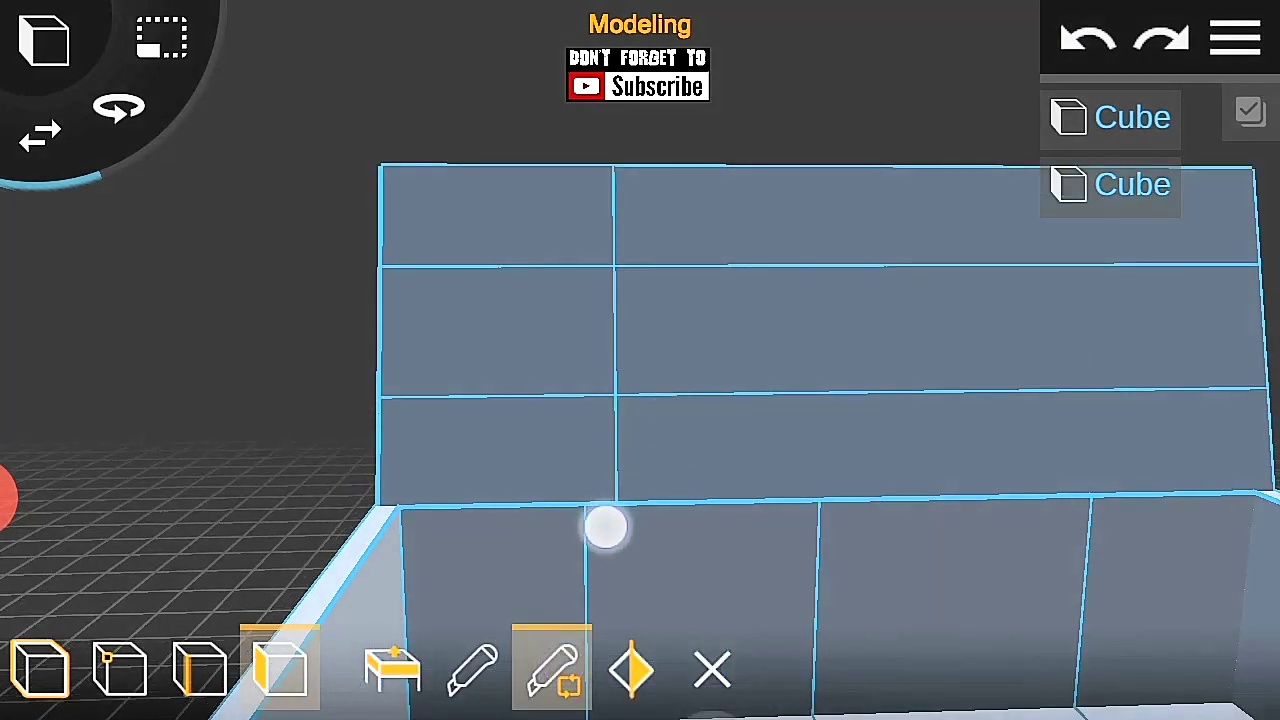
drag(625, 541, 530, 540)
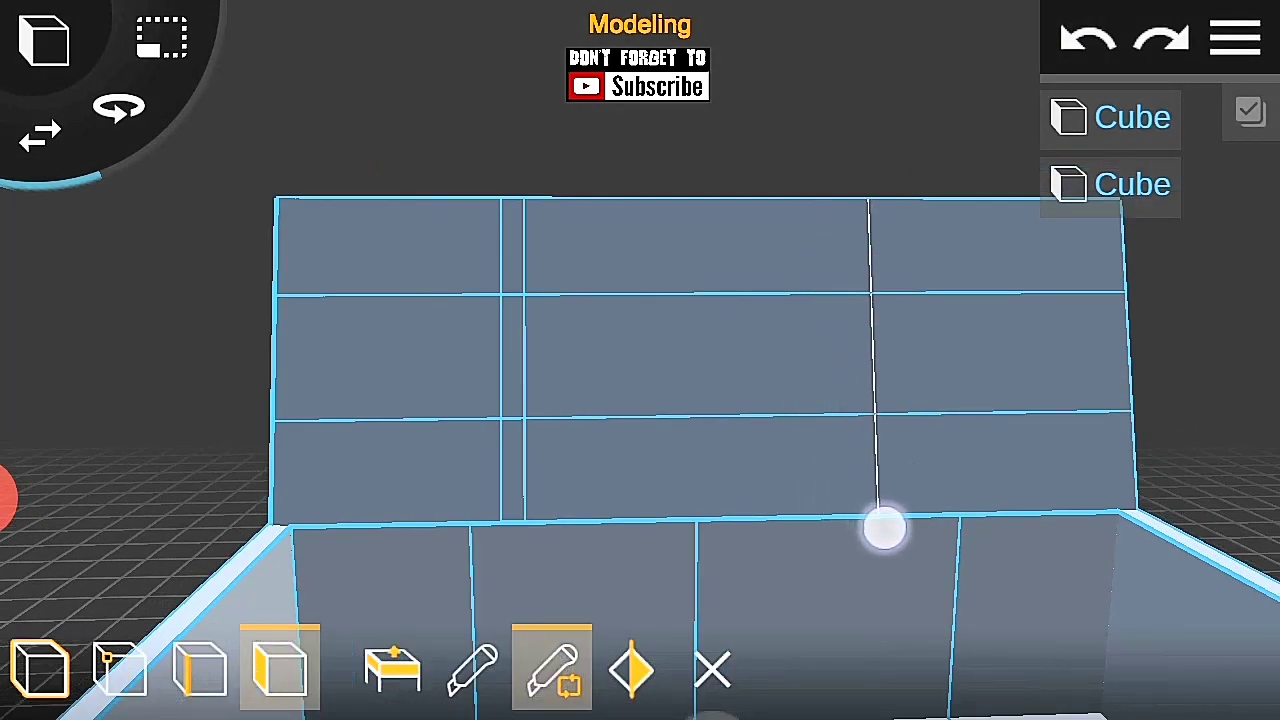
Step: Save the pick up truck model and review the cab wall from an angled side view
click(1236, 38)
click(1157, 331)
click(986, 100)
drag(1034, 480, 1037, 384)
drag(228, 383, 500, 390)
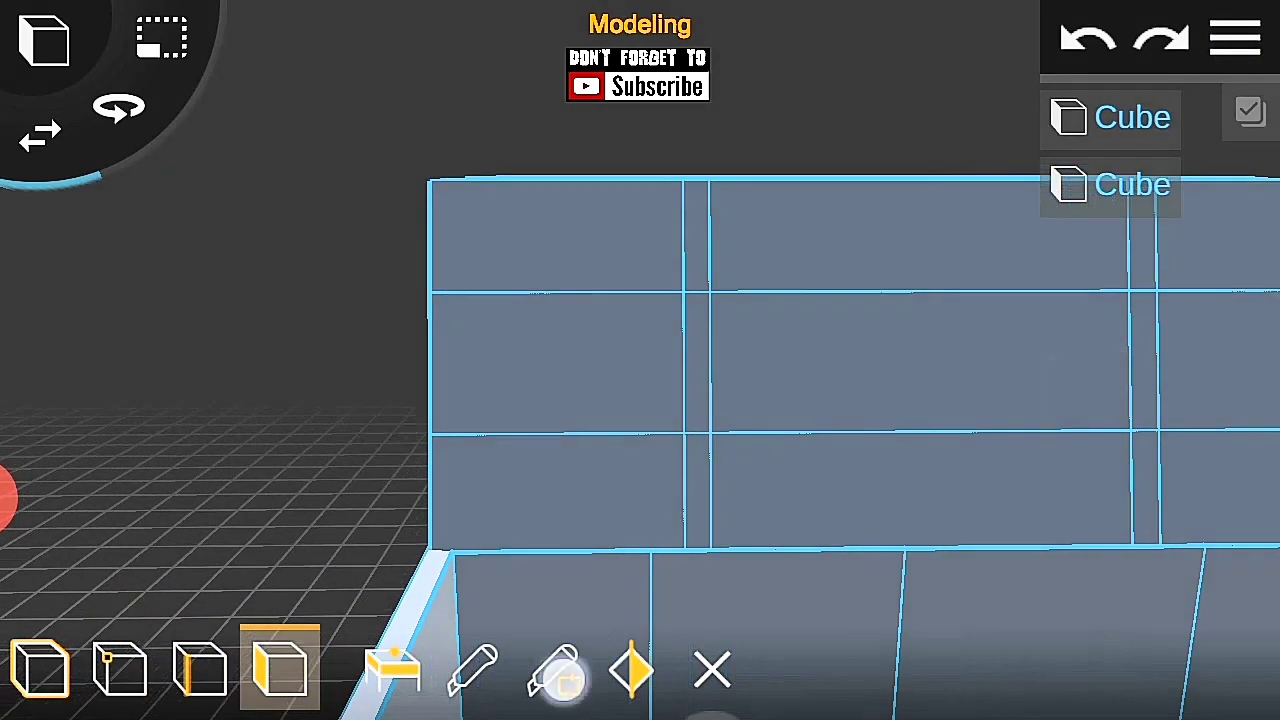
drag(413, 516, 142, 399)
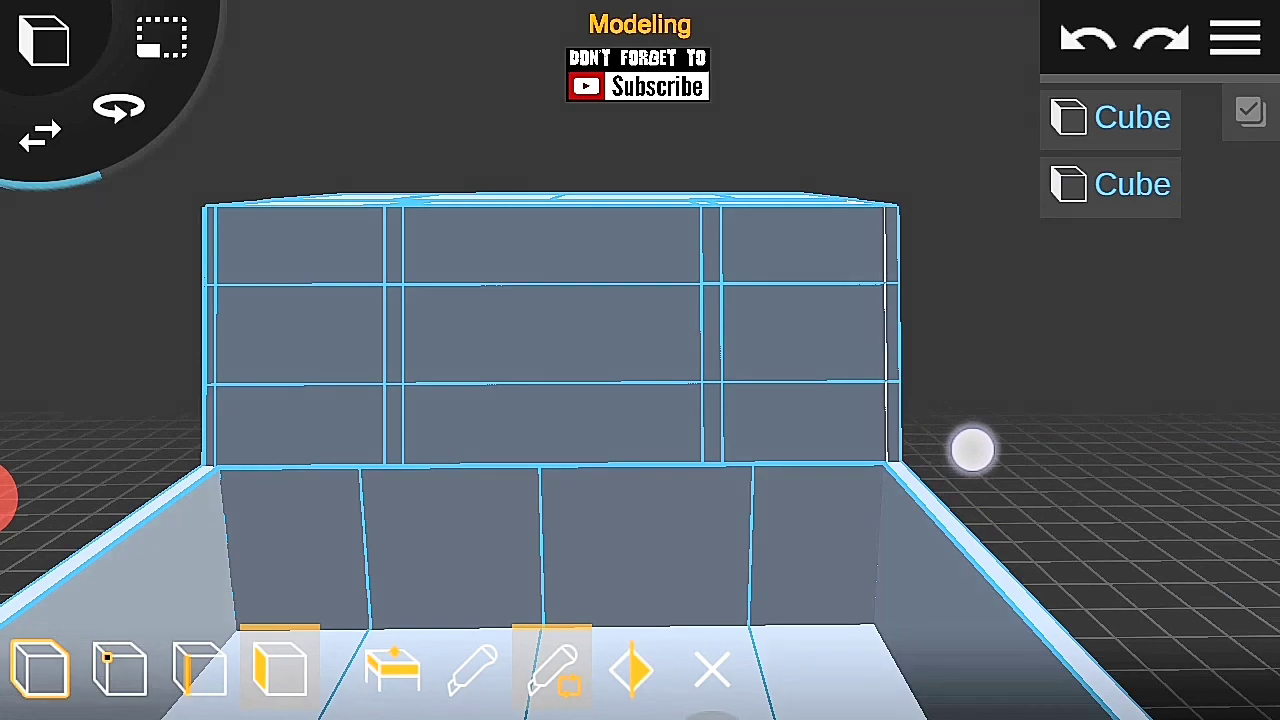
drag(519, 327, 1077, 494)
click(393, 668)
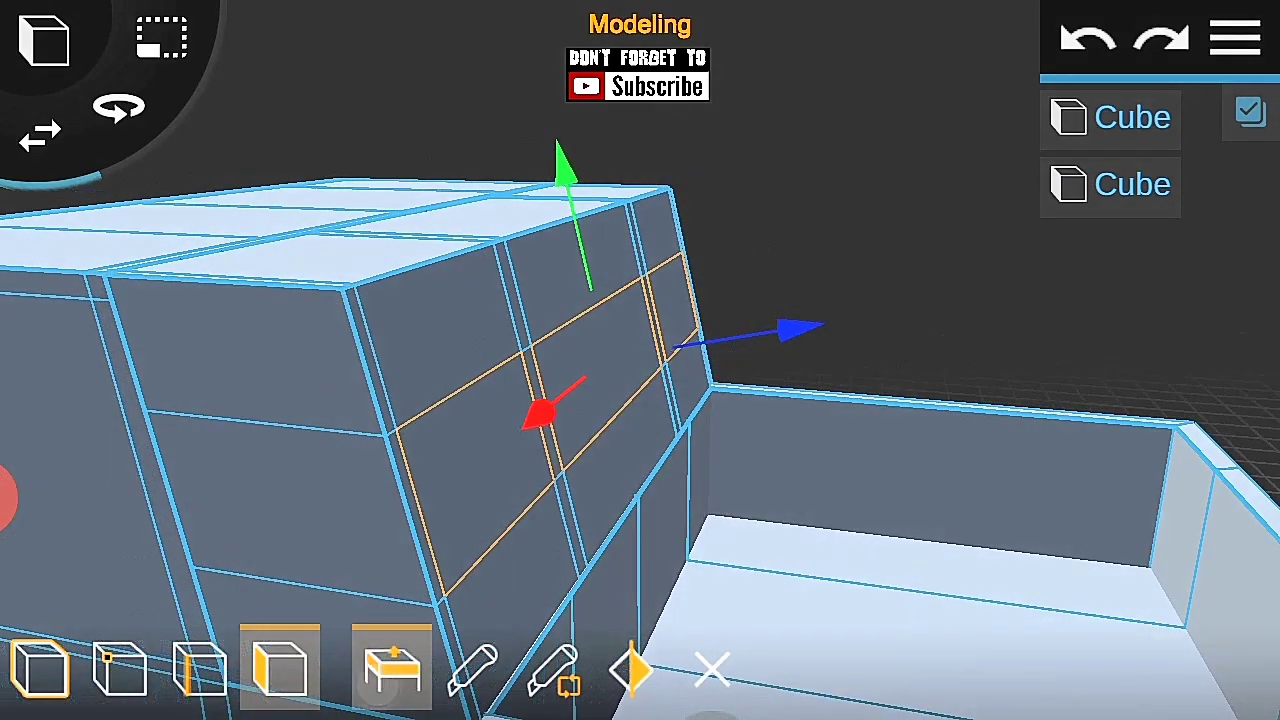
Step: Push the first cab side window face inward to recess it
click(1235, 38)
click(1138, 336)
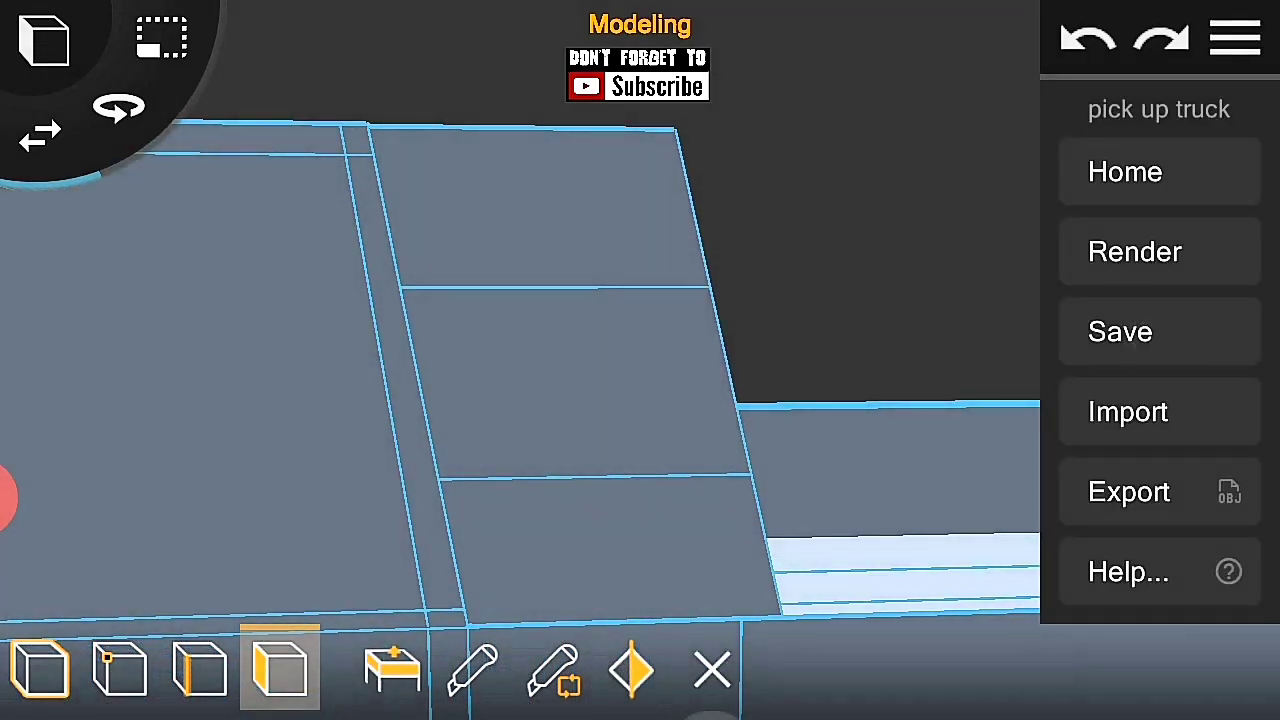
drag(1000, 400, 1119, 335)
mouse_move(906, 509)
mouse_down()
mouse_move(812, 575)
mouse_move(1103, 389)
mouse_up()
Step: Select the side window face on the cab's opposite side
click(477, 460)
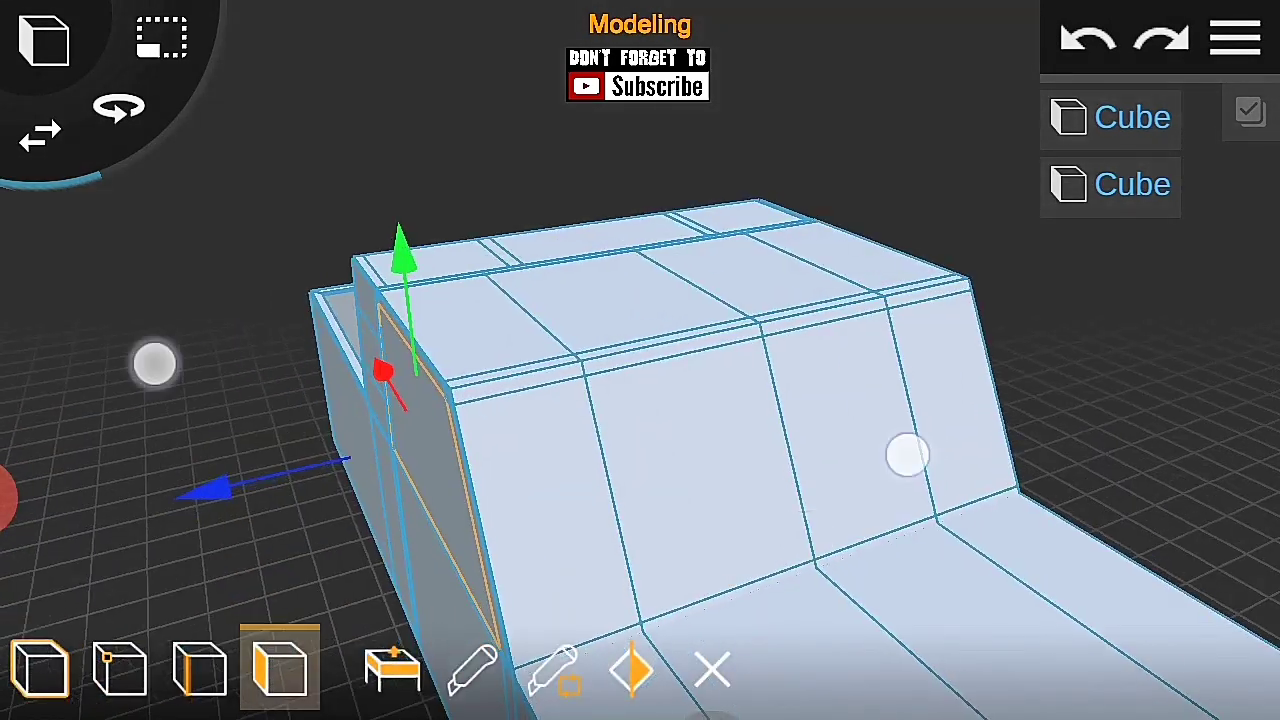
drag(803, 531, 352, 461)
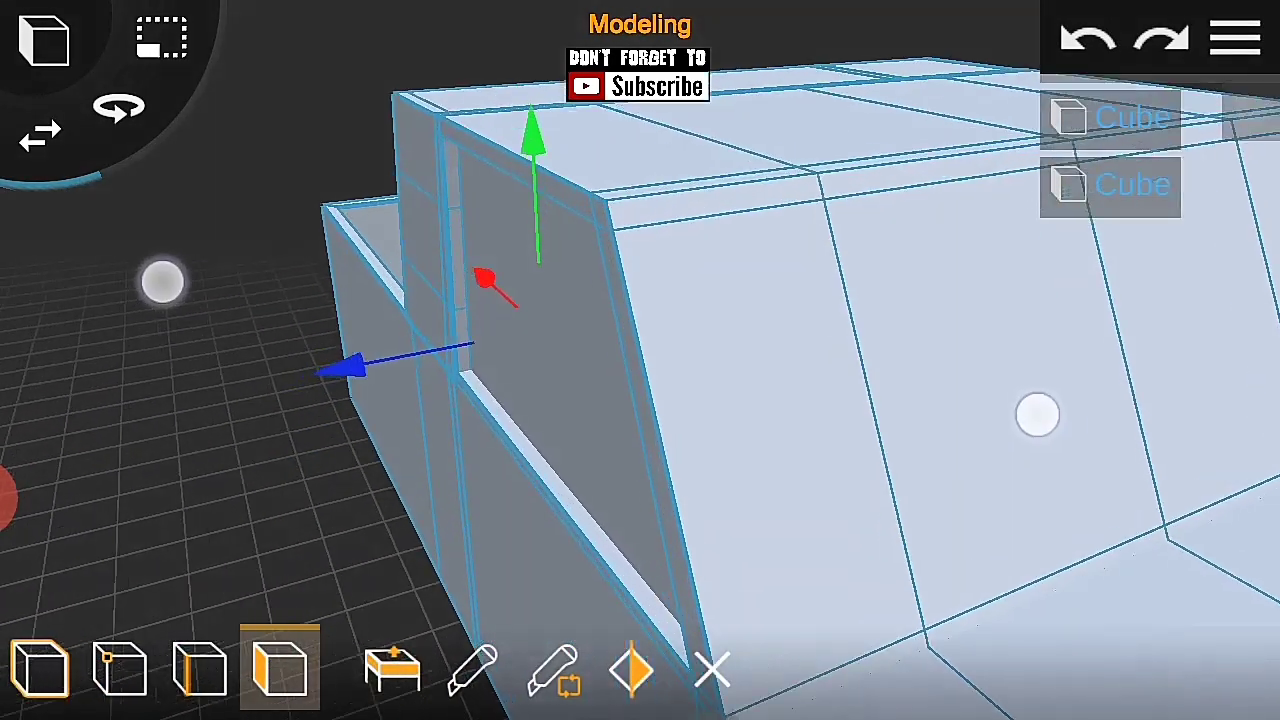
mouse_move(163, 280)
mouse_down()
mouse_move(382, 421)
mouse_move(300, 409)
mouse_move(317, 411)
mouse_up()
drag(417, 391, 329, 474)
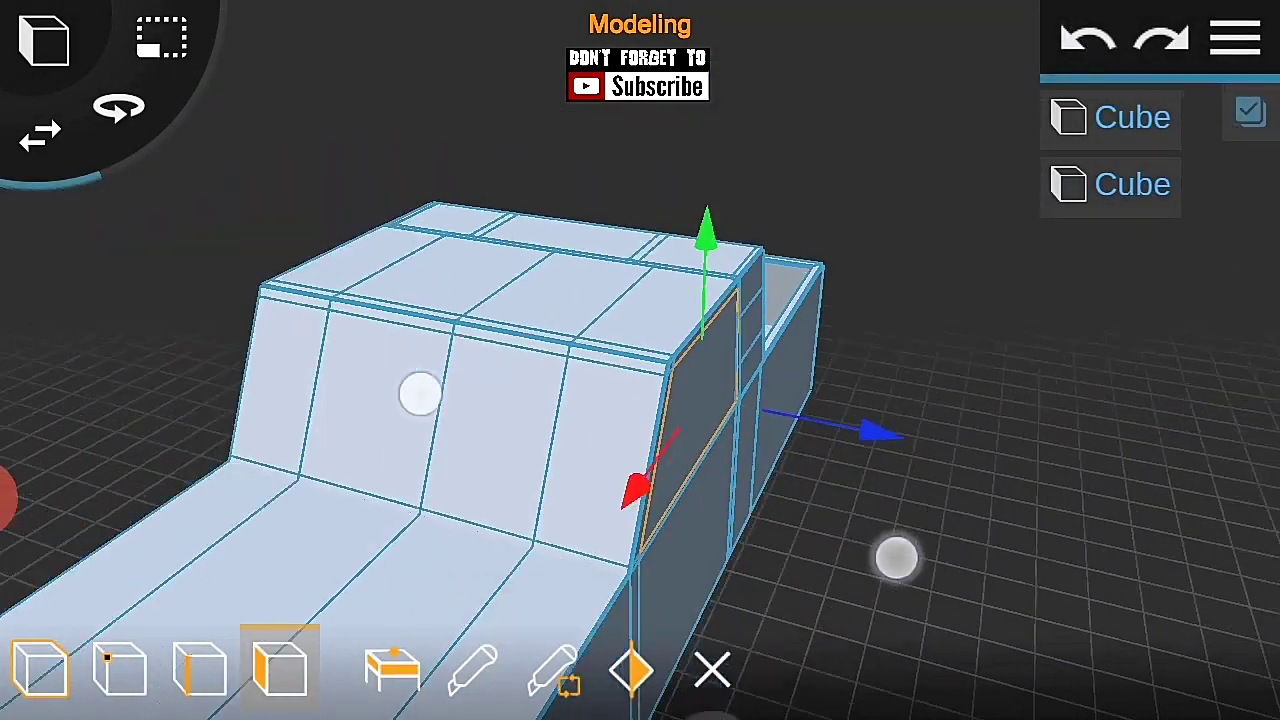
mouse_move(800, 169)
mouse_down()
mouse_move(960, 534)
mouse_move(1003, 281)
mouse_up()
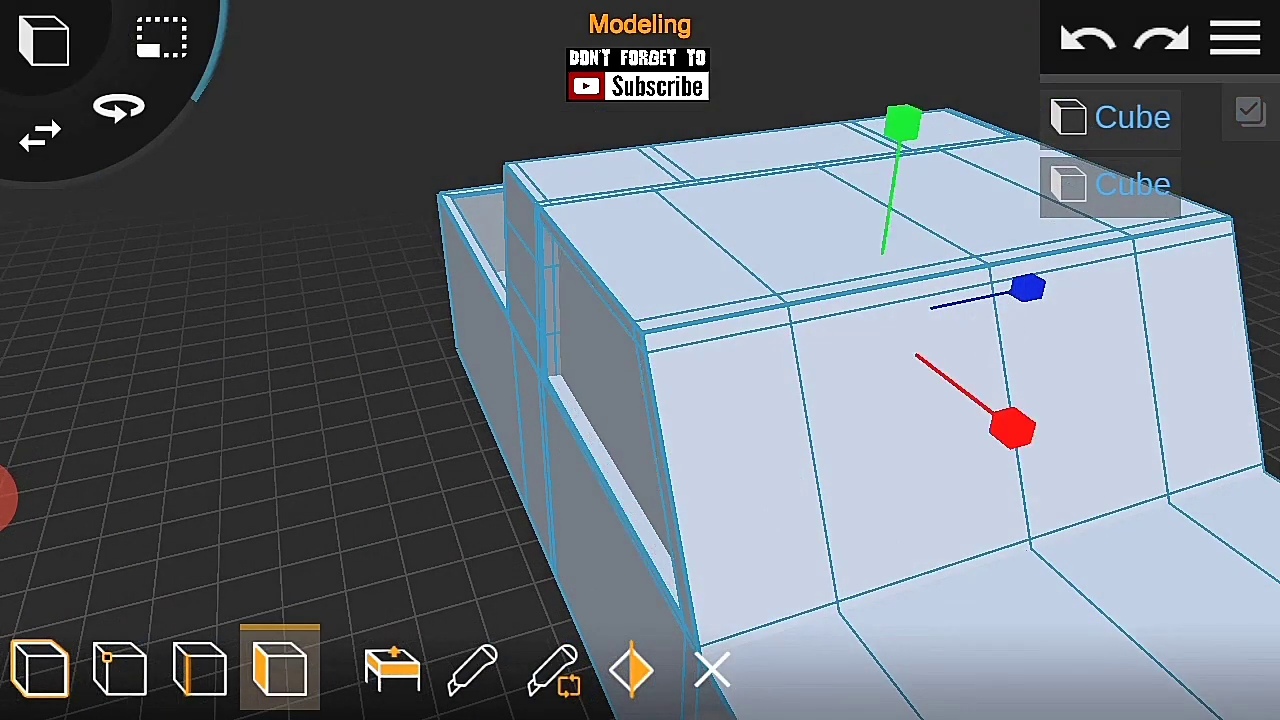
drag(972, 492, 288, 343)
Step: Cut edge loops framing the cab roof
click(1236, 38)
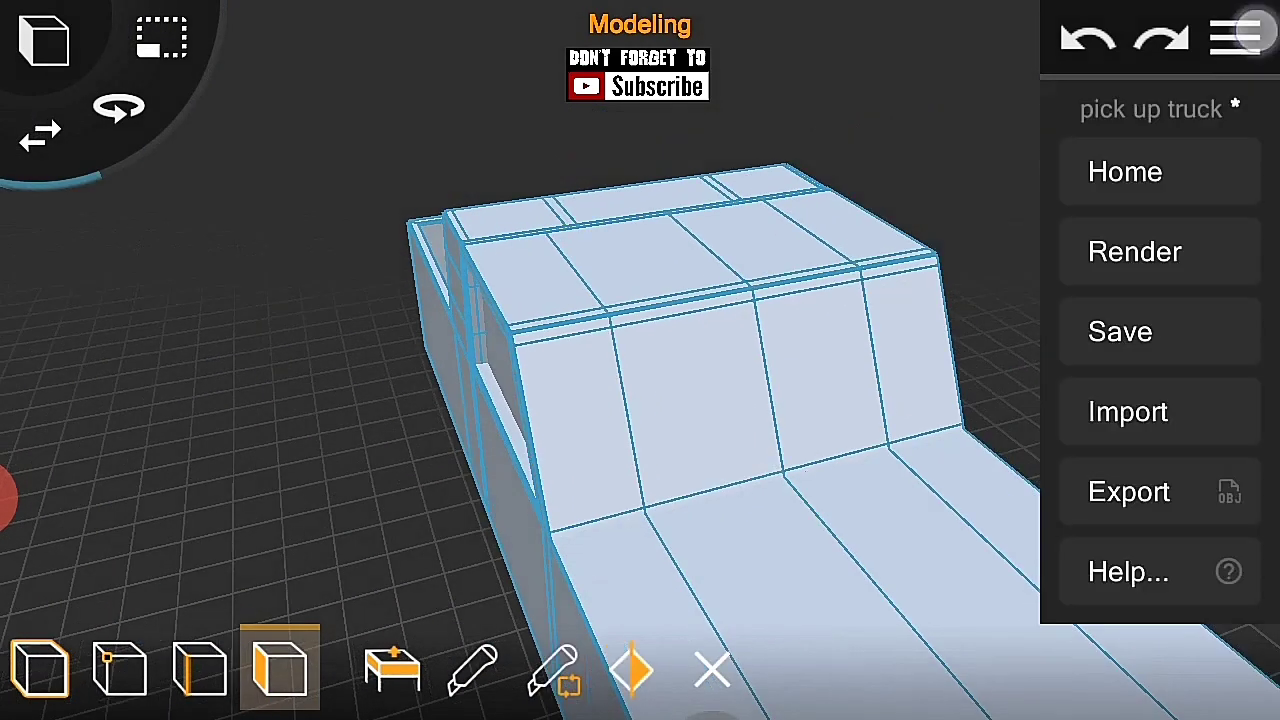
drag(198, 411, 249, 349)
mouse_move(920, 454)
mouse_down()
mouse_move(881, 400)
mouse_move(760, 420)
mouse_up()
click(553, 672)
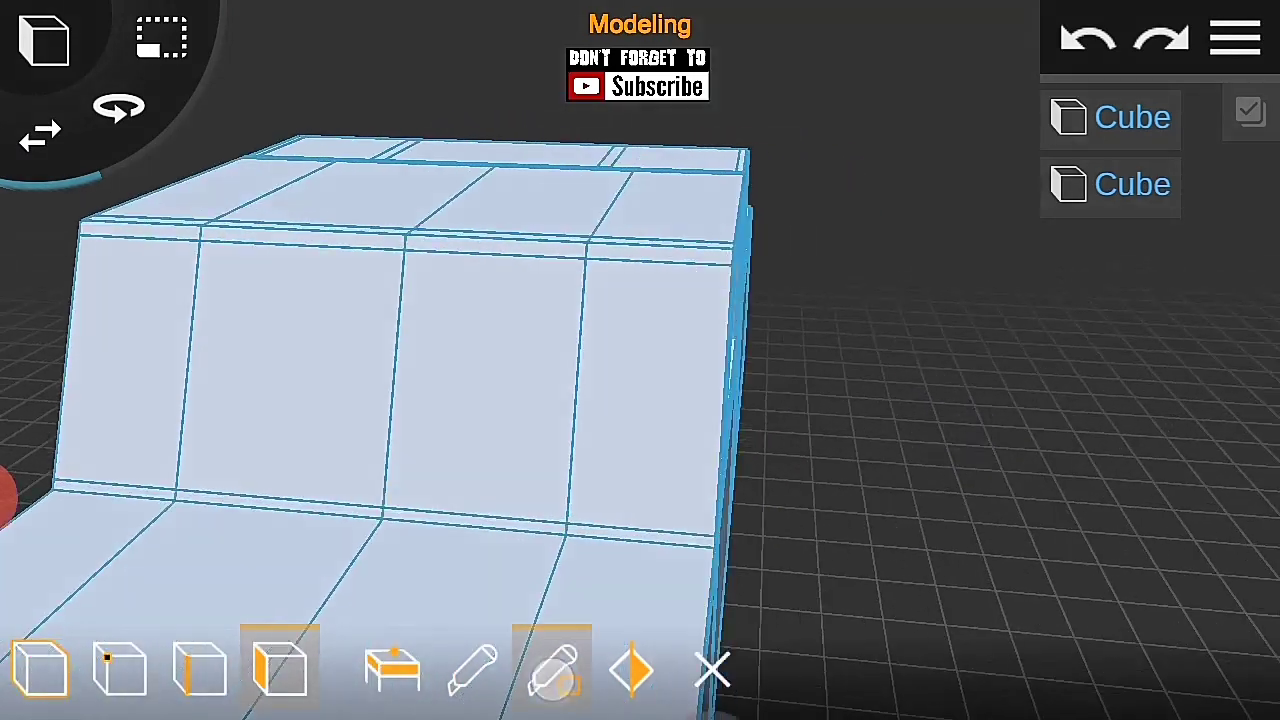
mouse_move(860, 240)
mouse_down()
mouse_move(1000, 374)
mouse_move(1042, 393)
mouse_up()
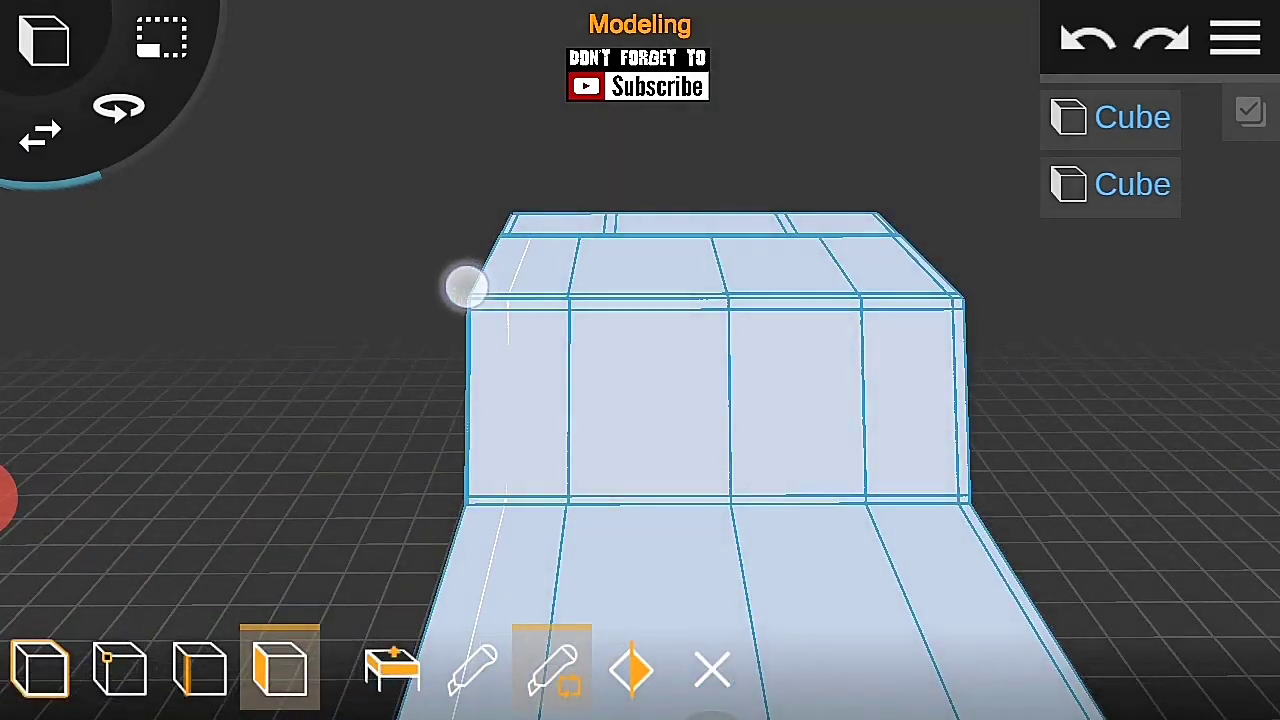
mouse_move(921, 405)
mouse_down()
mouse_move(1109, 300)
mouse_move(1000, 471)
mouse_move(1049, 529)
mouse_move(883, 297)
mouse_move(772, 362)
mouse_move(1034, 394)
mouse_up()
Step: Rotate the chosen slanted cab face
click(118, 108)
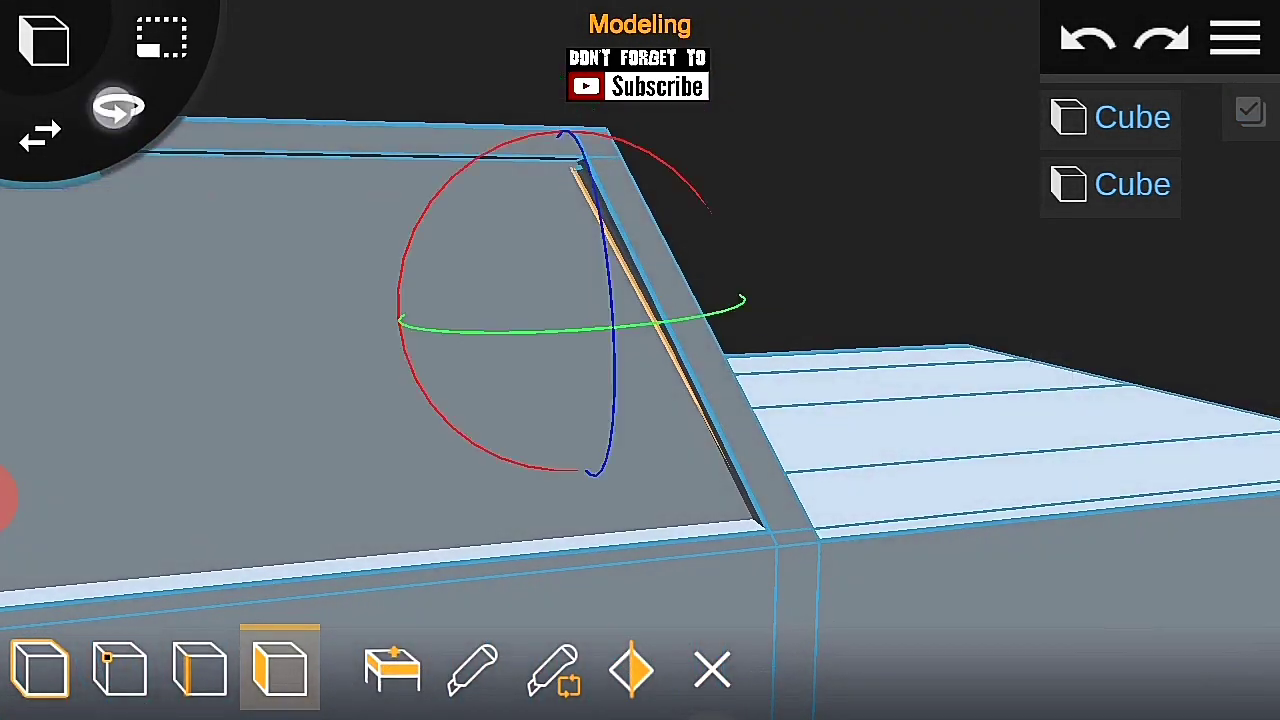
mouse_move(810, 257)
mouse_down()
mouse_move(752, 560)
mouse_move(29, 134)
mouse_up()
click(1235, 38)
click(985, 210)
Step: Select a strip face along the cab's roof edge in face mode
click(40, 668)
scroll(590, 390, down, 5)
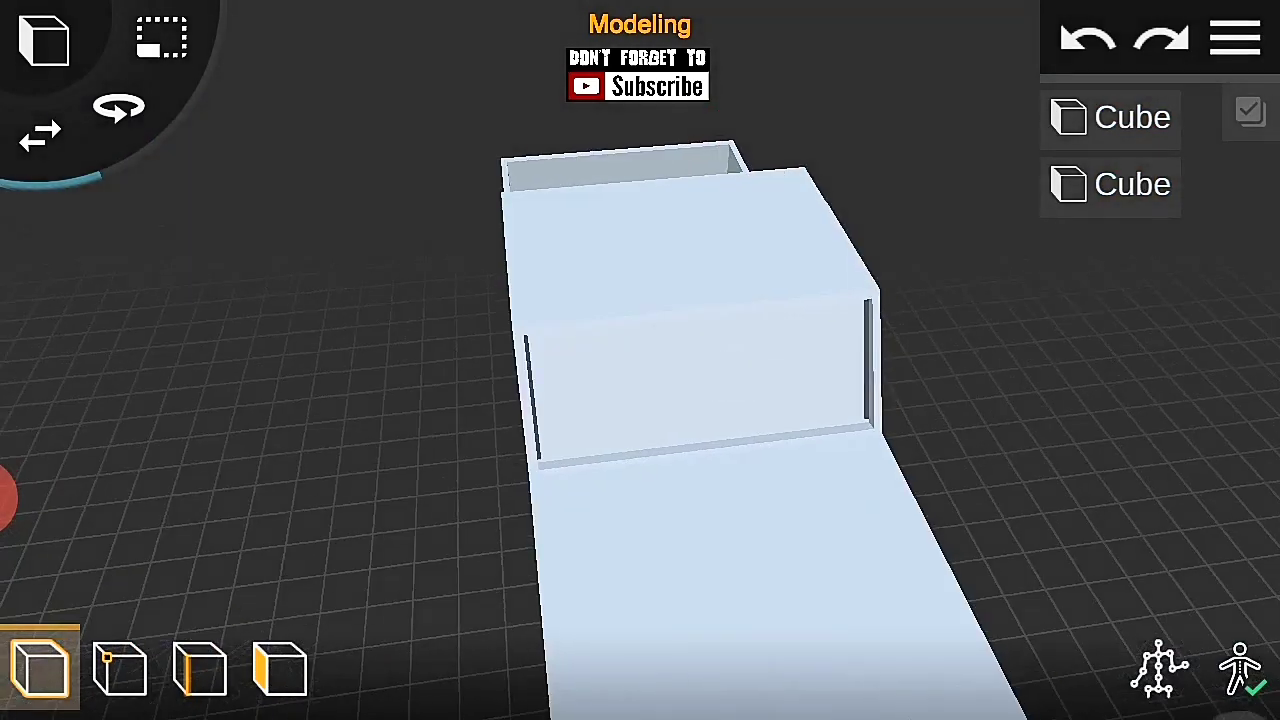
click(280, 668)
scroll(617, 443, up, 5)
click(745, 405)
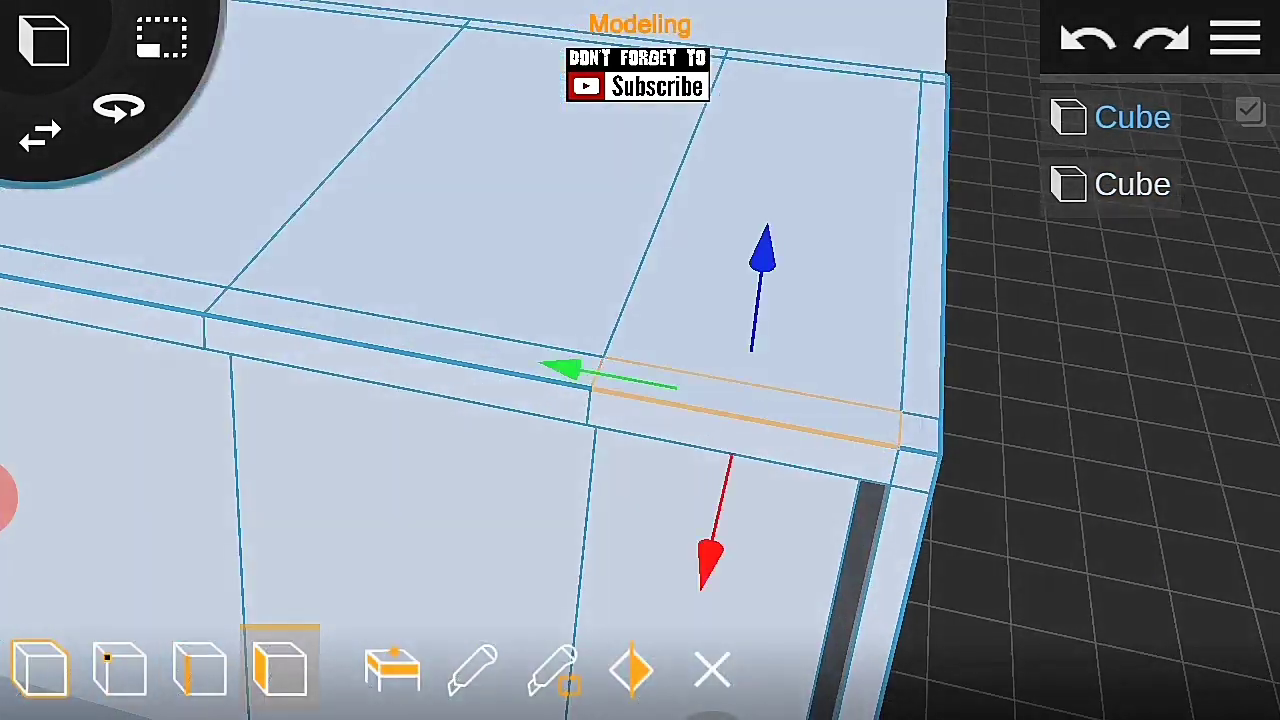
scroll(680, 455, down, 3)
mouse_move(409, 460)
mouse_down()
mouse_move(431, 286)
mouse_move(374, 349)
mouse_move(927, 572)
mouse_move(520, 403)
mouse_up()
scroll(657, 505, down, 3)
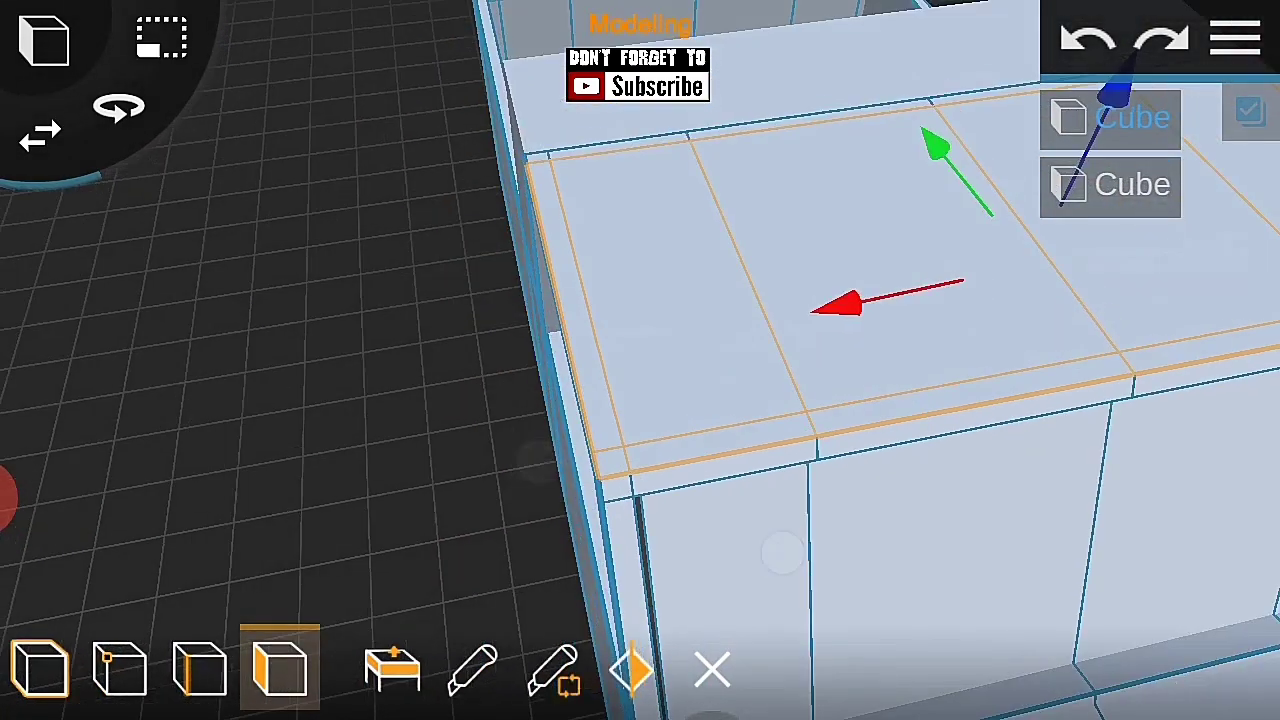
scroll(588, 346, up, 5)
scroll(588, 346, down, 3)
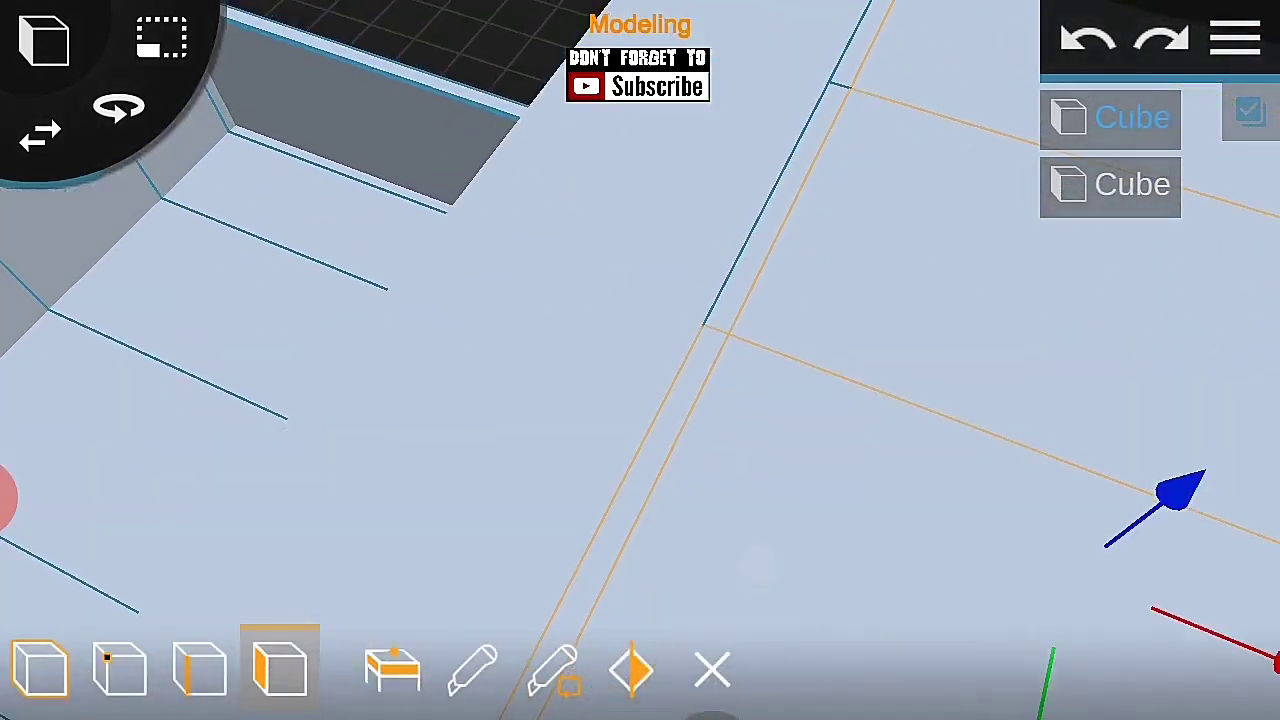
Step: Inspect the cab's top face and roof-edge faces from several angles
drag(574, 423, 710, 273)
mouse_move(457, 303)
mouse_down()
mouse_move(334, 329)
mouse_move(330, 300)
mouse_up()
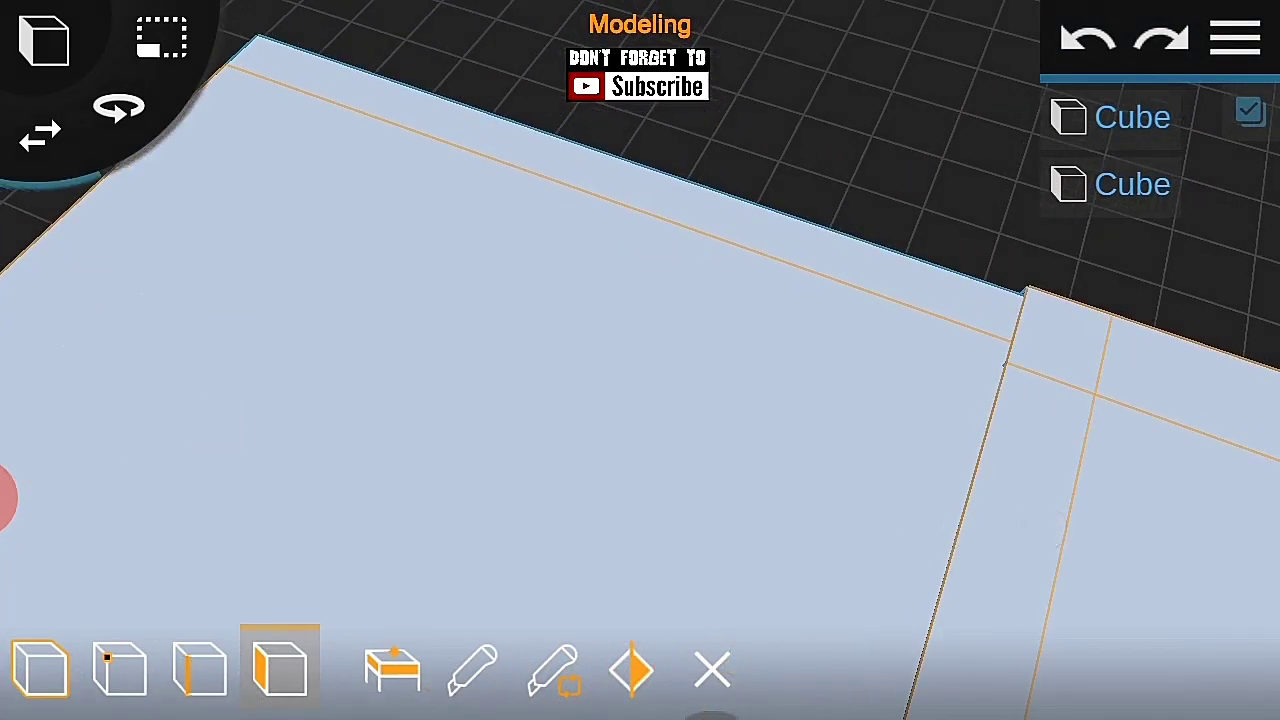
scroll(618, 337, down, 3)
scroll(618, 337, up, 3)
scroll(726, 251, down, 3)
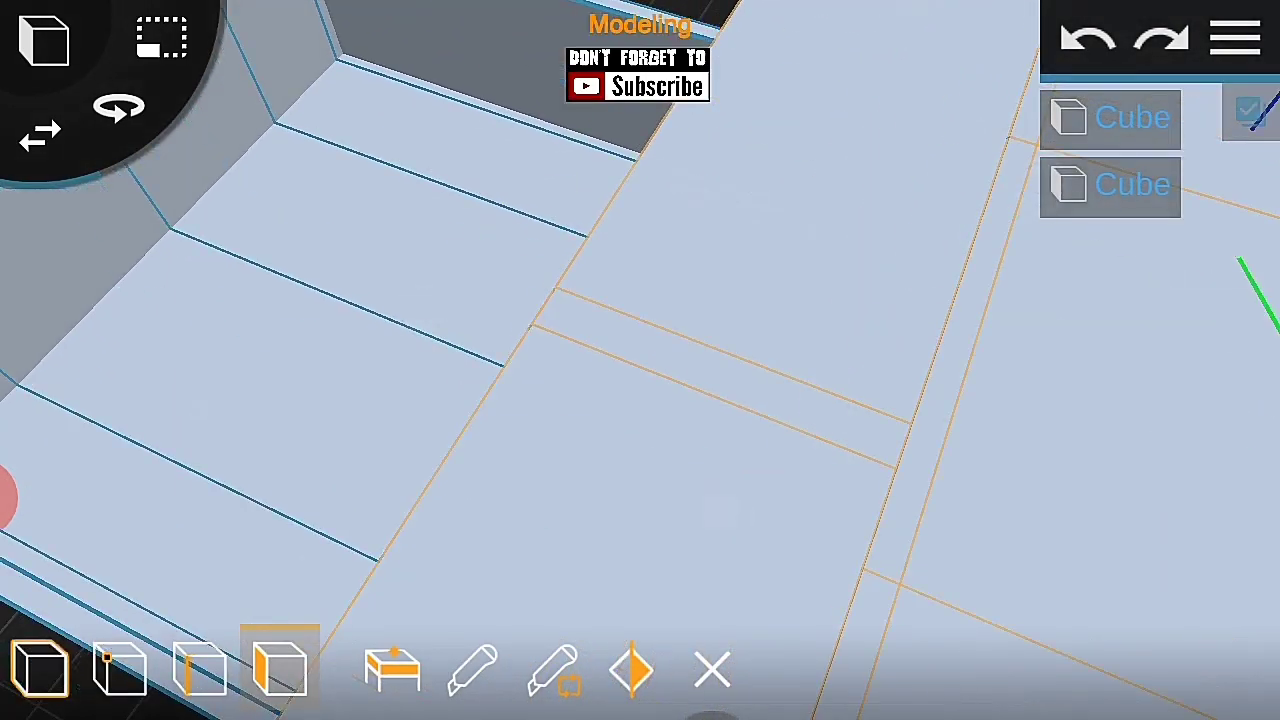
scroll(474, 451, down, 3)
mouse_move(672, 545)
mouse_down()
mouse_move(1103, 480)
mouse_move(1029, 363)
mouse_up()
mouse_move(223, 289)
mouse_down()
mouse_move(446, 331)
mouse_move(1150, 380)
mouse_up()
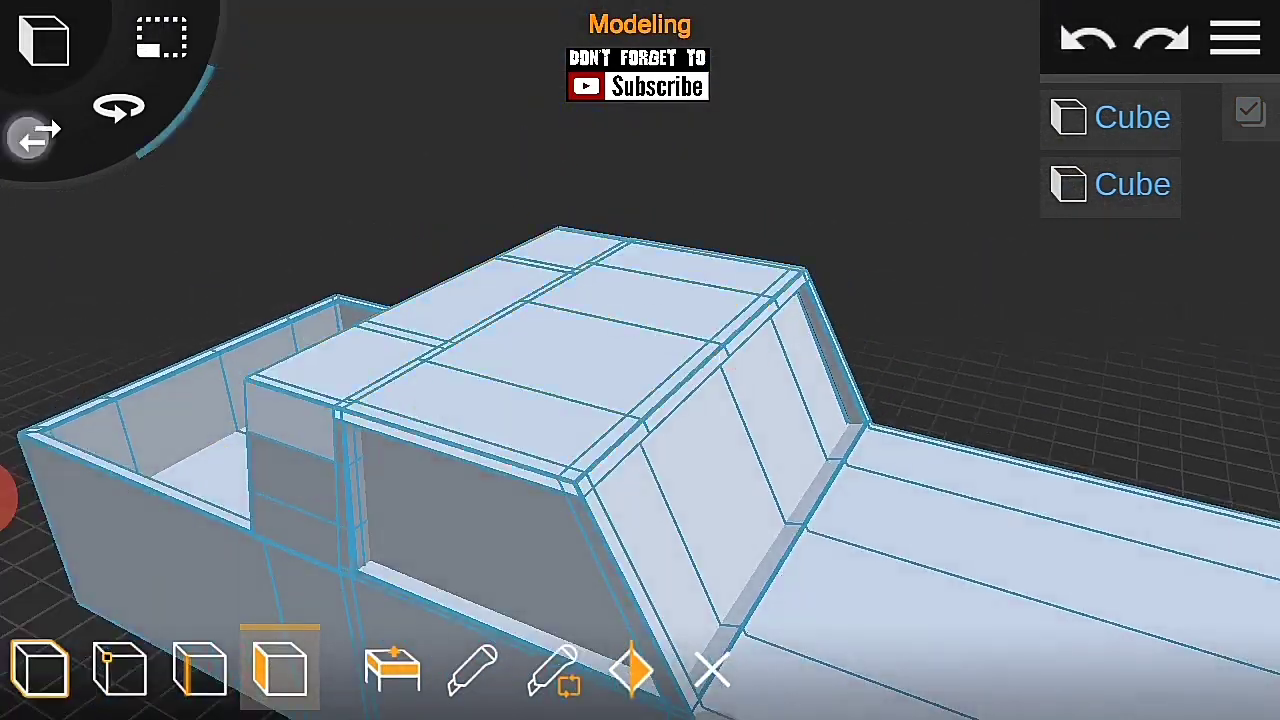
Step: Add a horizontal edge loop around the truck body's lower sides
click(1063, 346)
click(1236, 38)
click(1106, 171)
mouse_move(1031, 410)
mouse_down()
mouse_move(1223, 554)
mouse_move(1054, 434)
mouse_move(1000, 462)
mouse_move(940, 457)
mouse_move(909, 429)
mouse_up()
click(280, 668)
click(553, 668)
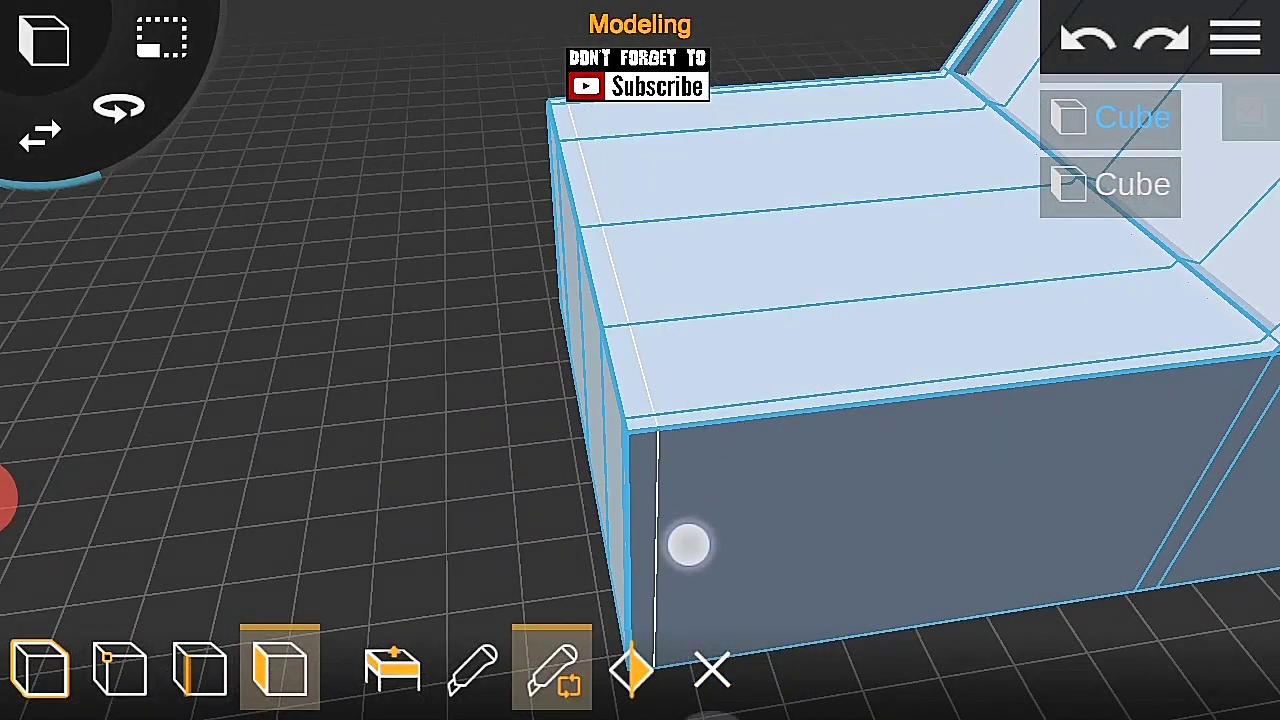
drag(820, 505, 908, 474)
Step: Select the hood's front top edge in edge mode
click(200, 668)
click(811, 503)
drag(974, 297, 997, 360)
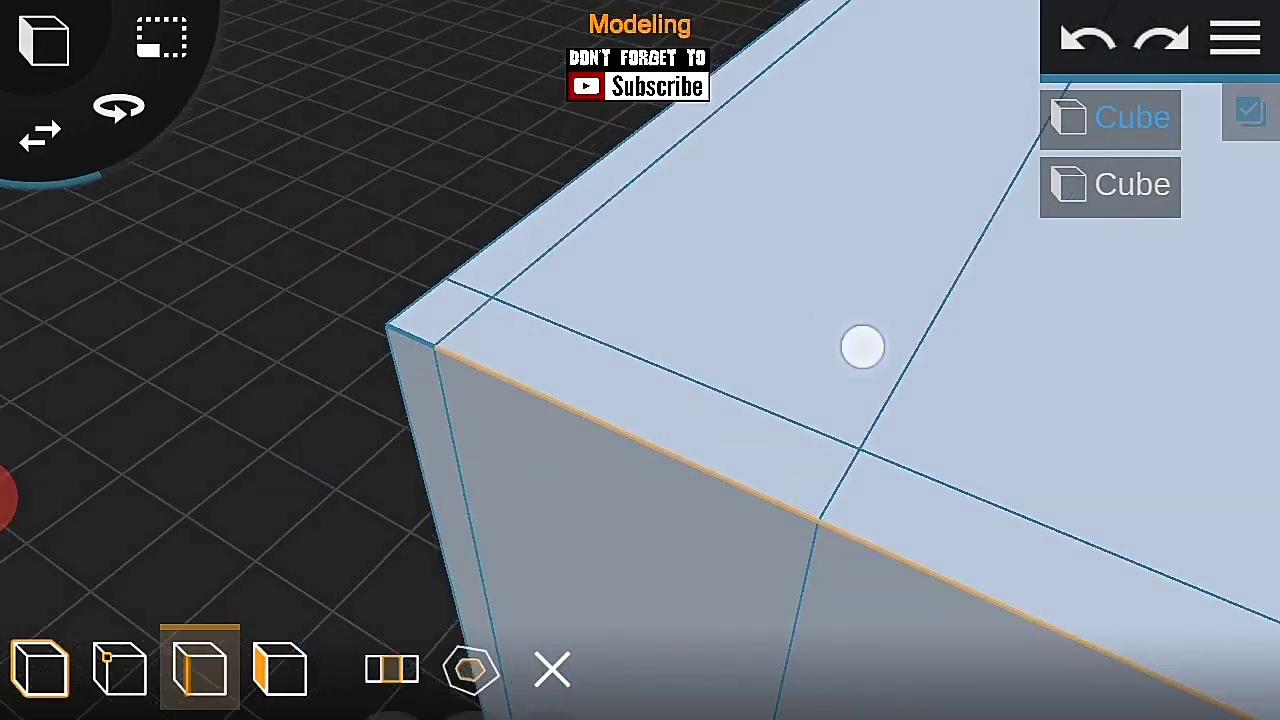
mouse_move(820, 346)
mouse_down()
mouse_move(1003, 360)
mouse_move(990, 420)
mouse_up()
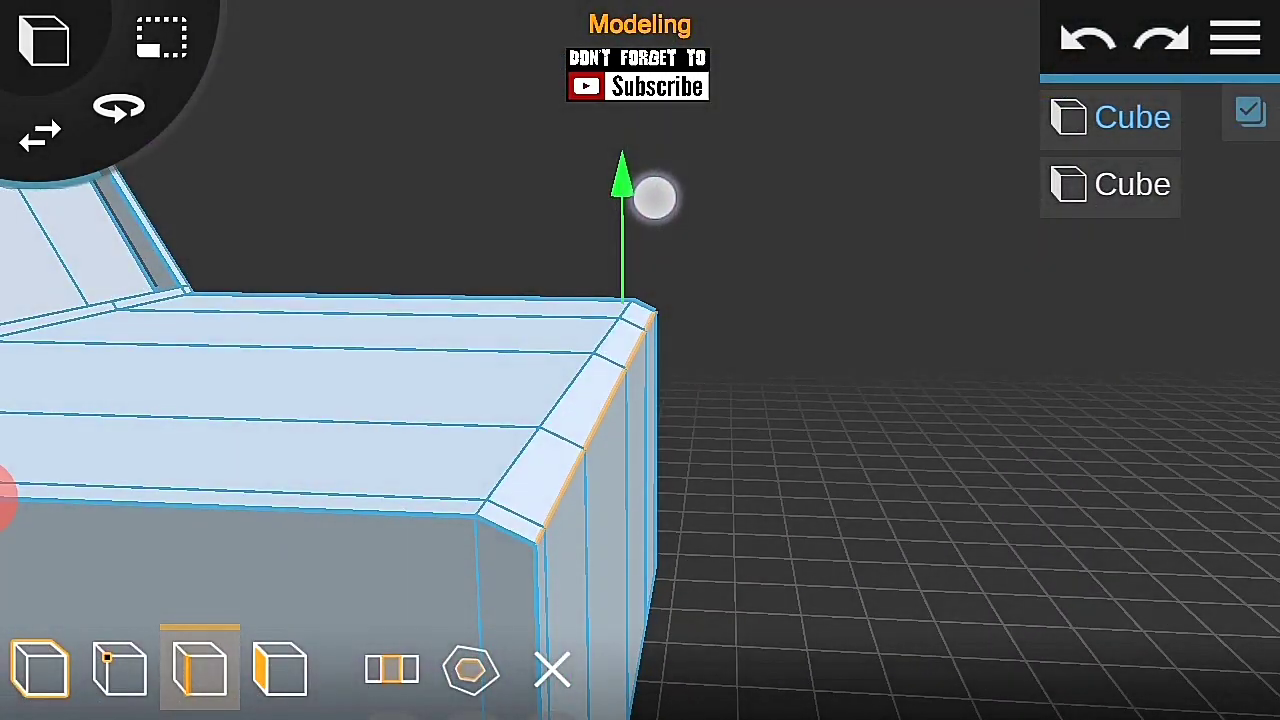
mouse_move(1062, 493)
mouse_down()
mouse_move(862, 471)
mouse_move(1074, 403)
mouse_move(1030, 490)
mouse_up()
click(1235, 38)
click(1235, 38)
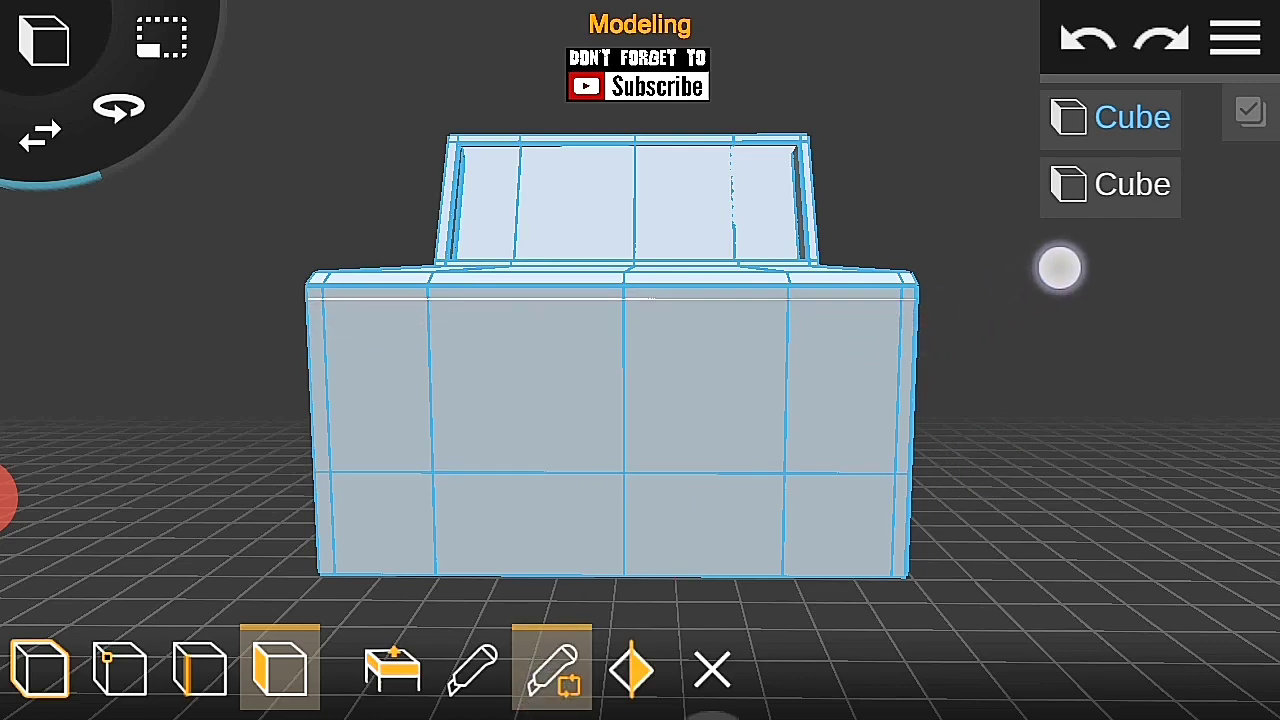
Step: Try a bevel on the nose's front corner, then undo it
drag(1062, 264, 994, 411)
scroll(620, 400, up, 3)
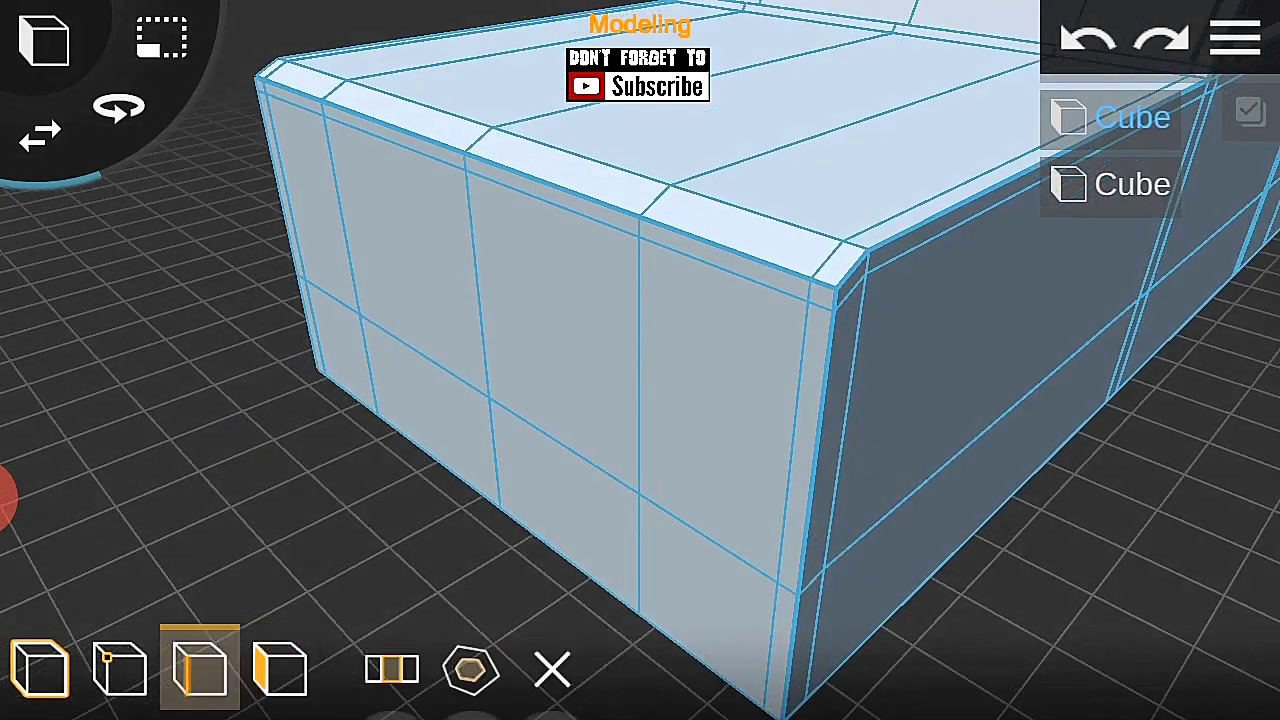
click(1236, 38)
drag(986, 403, 763, 248)
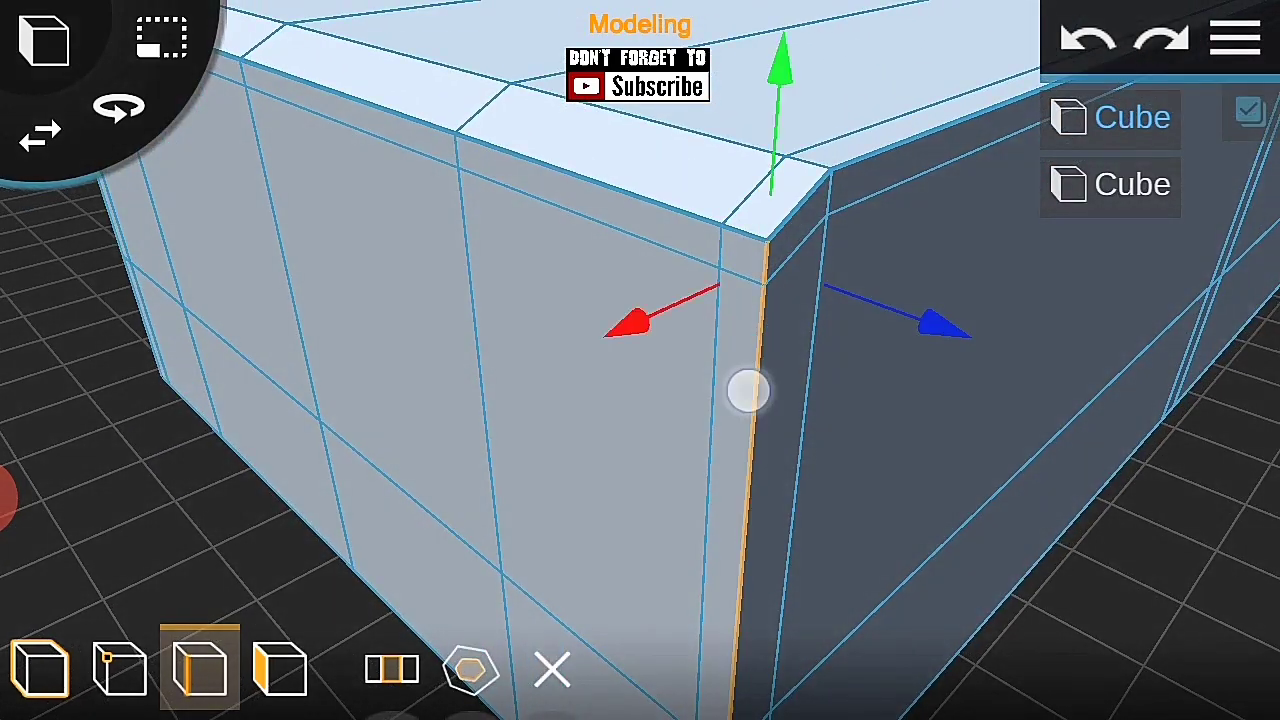
drag(748, 390, 766, 560)
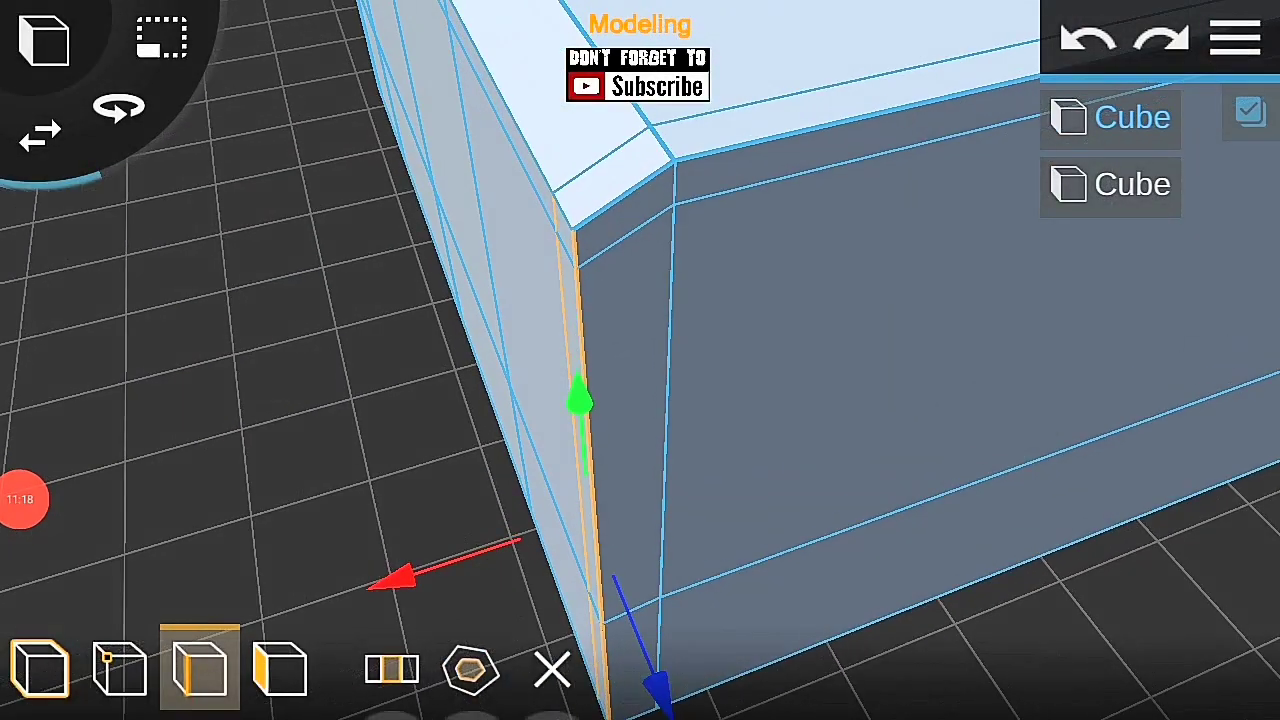
mouse_move(671, 273)
mouse_down()
mouse_move(643, 446)
mouse_move(374, 457)
mouse_move(411, 480)
mouse_move(1116, 297)
mouse_move(1129, 280)
mouse_up()
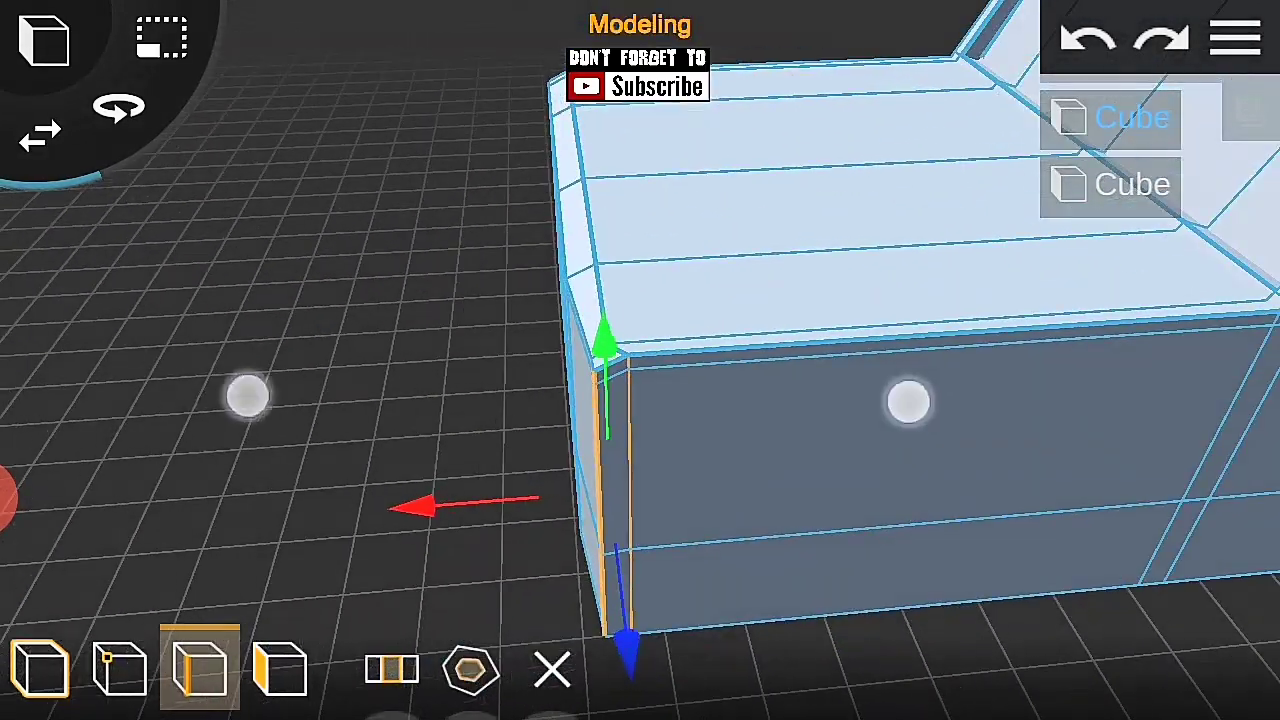
drag(909, 400, 1060, 371)
click(1089, 38)
click(1163, 42)
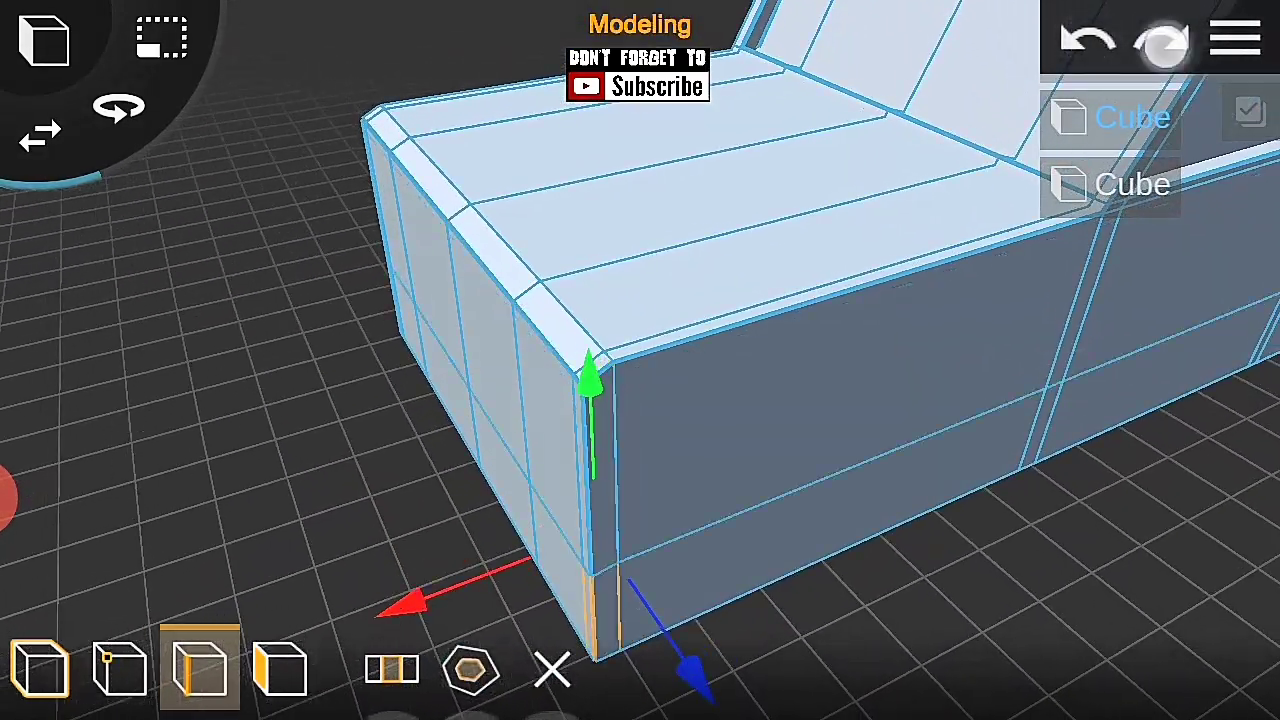
click(1089, 38)
Step: Select the vertical front corner edge of the truck's nose
drag(769, 474, 1077, 420)
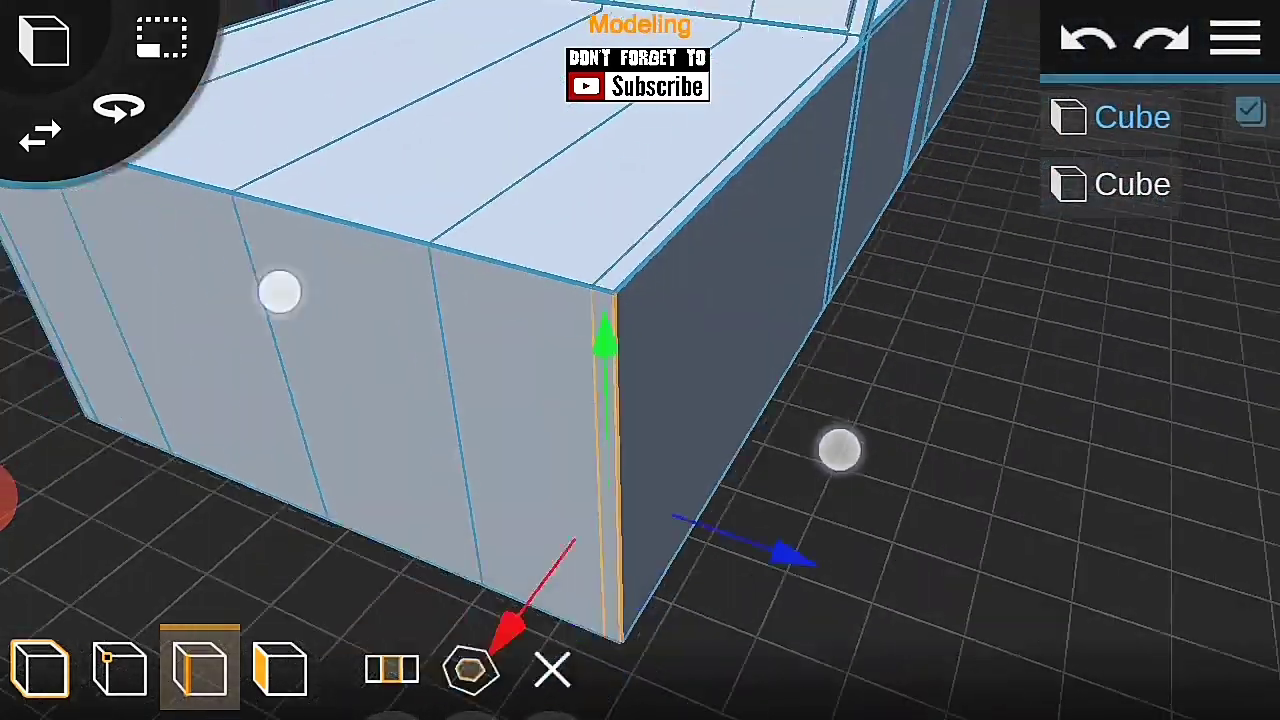
mouse_move(837, 449)
mouse_down()
mouse_move(449, 506)
mouse_move(1105, 315)
mouse_move(1083, 483)
mouse_move(1000, 450)
mouse_up()
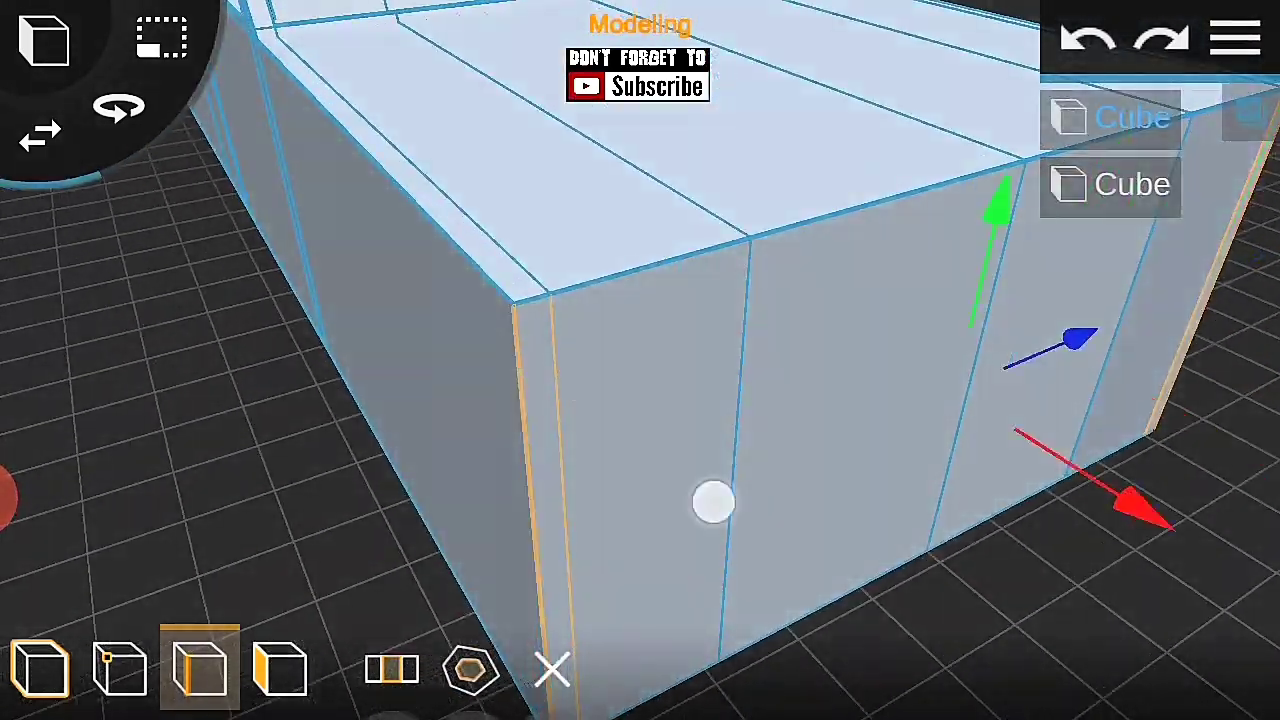
drag(1000, 400, 846, 350)
mouse_move(990, 400)
mouse_down()
mouse_move(574, 414)
mouse_move(1066, 449)
mouse_move(1040, 371)
mouse_move(846, 432)
mouse_up()
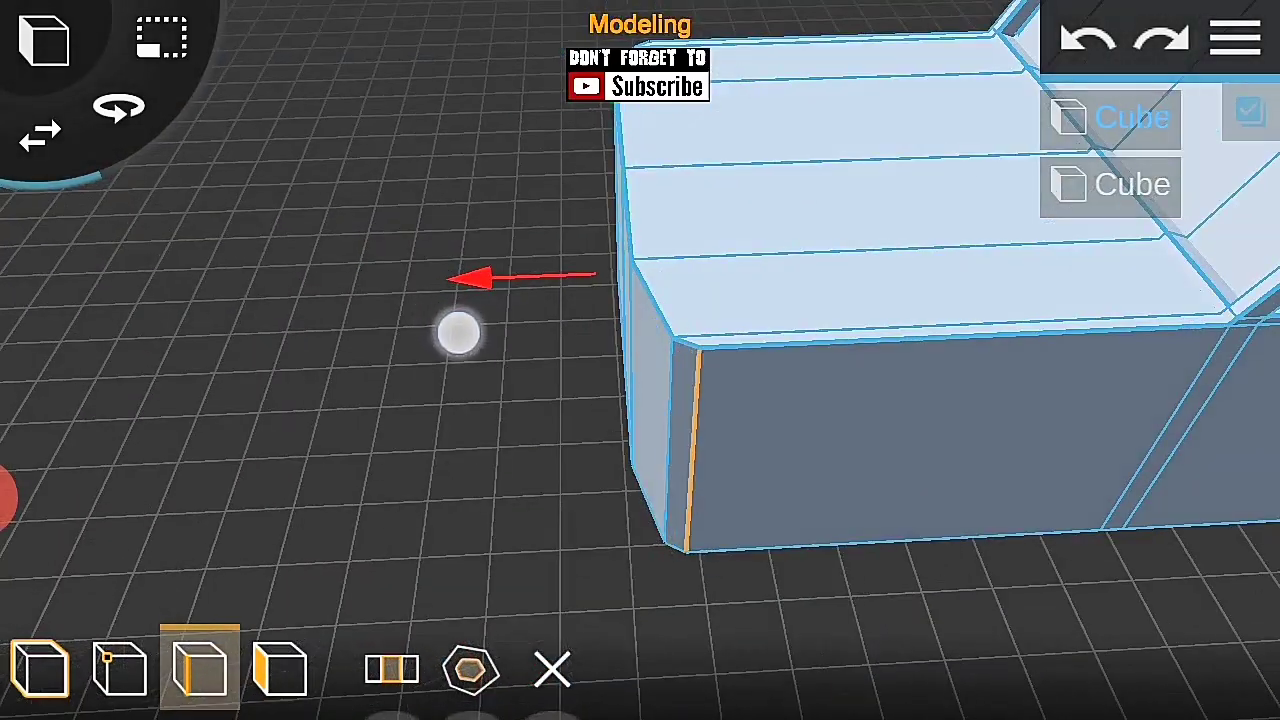
mouse_move(1000, 420)
mouse_down()
mouse_move(1220, 406)
mouse_move(994, 469)
mouse_move(1063, 394)
mouse_move(821, 521)
mouse_up()
mouse_move(806, 574)
mouse_down()
mouse_move(1080, 474)
mouse_move(990, 470)
mouse_up()
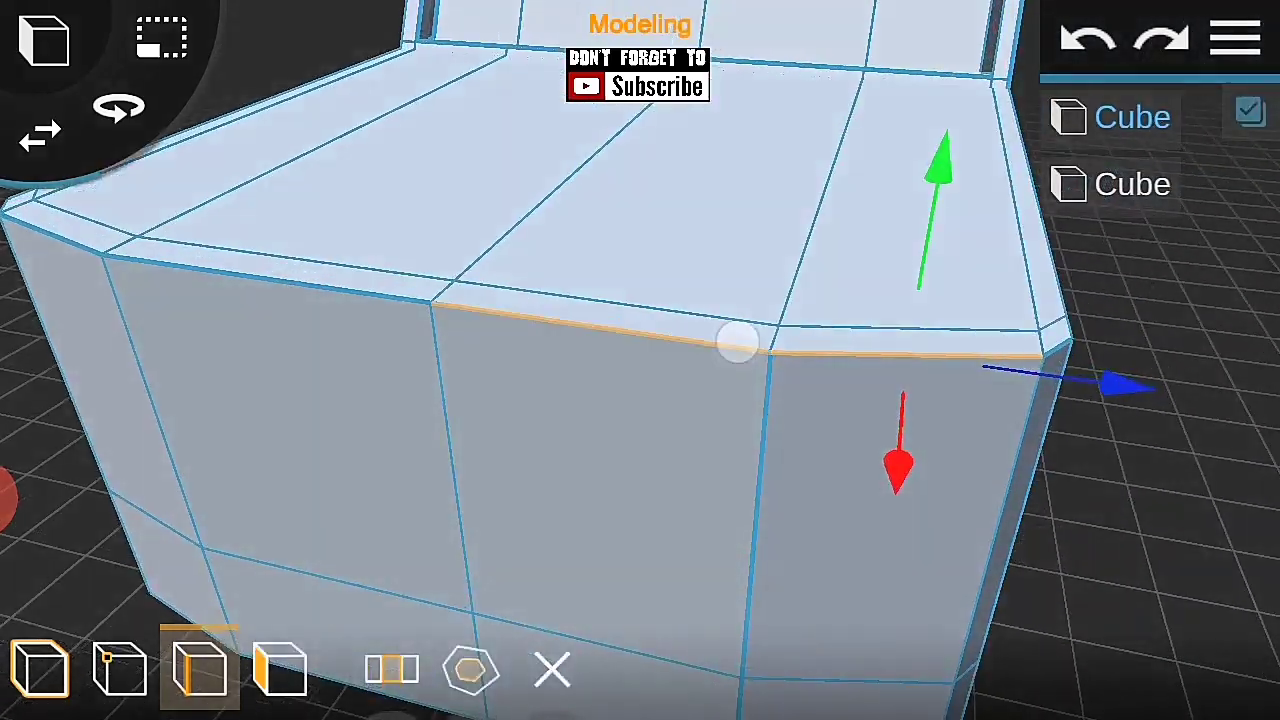
mouse_move(737, 340)
mouse_down()
mouse_move(424, 422)
mouse_move(1094, 474)
mouse_move(769, 546)
mouse_move(846, 489)
mouse_move(700, 520)
mouse_up()
click(703, 364)
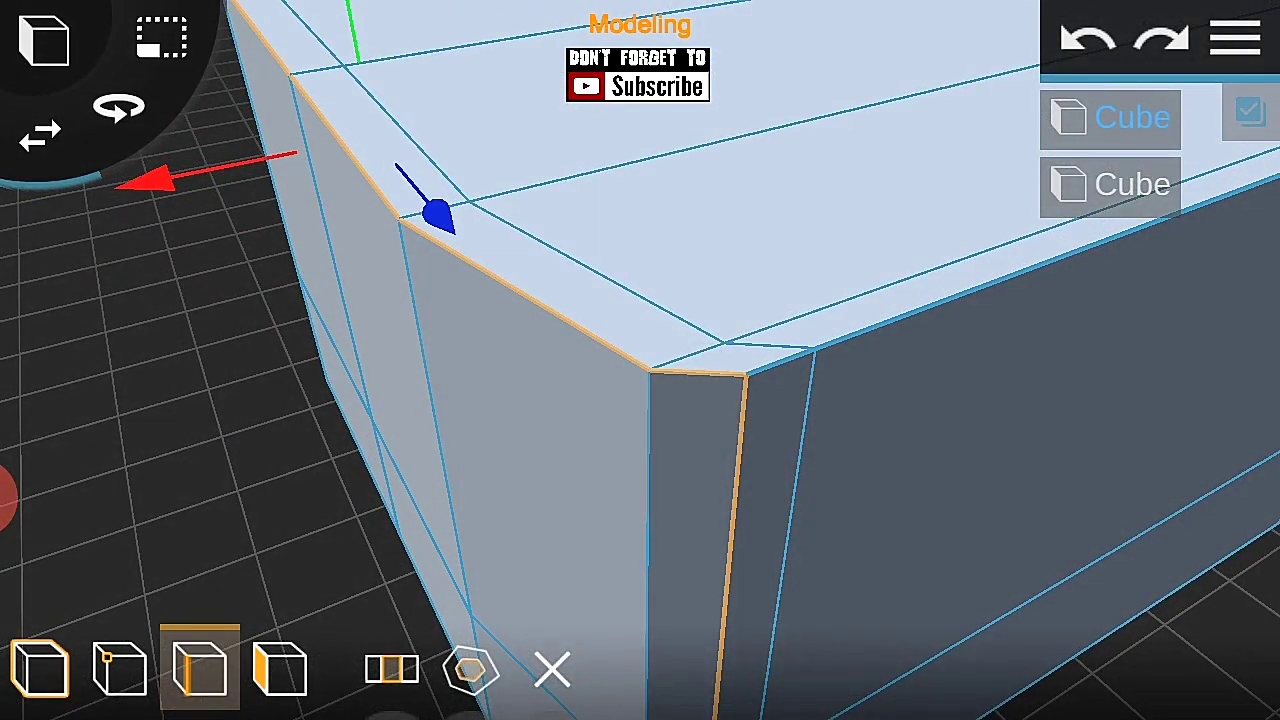
scroll(621, 407, down, 3)
mouse_move(678, 165)
mouse_down()
mouse_move(1083, 291)
mouse_move(1100, 463)
mouse_up()
click(1236, 38)
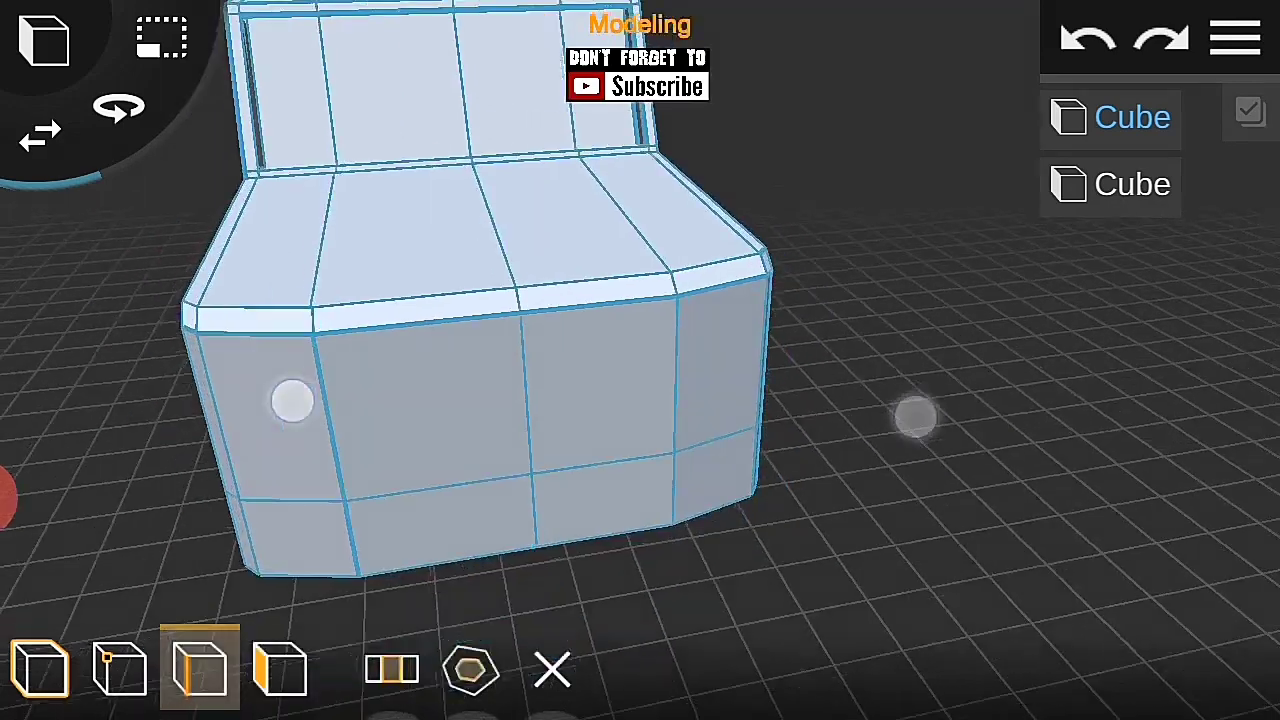
scroll(590, 410, down, 3)
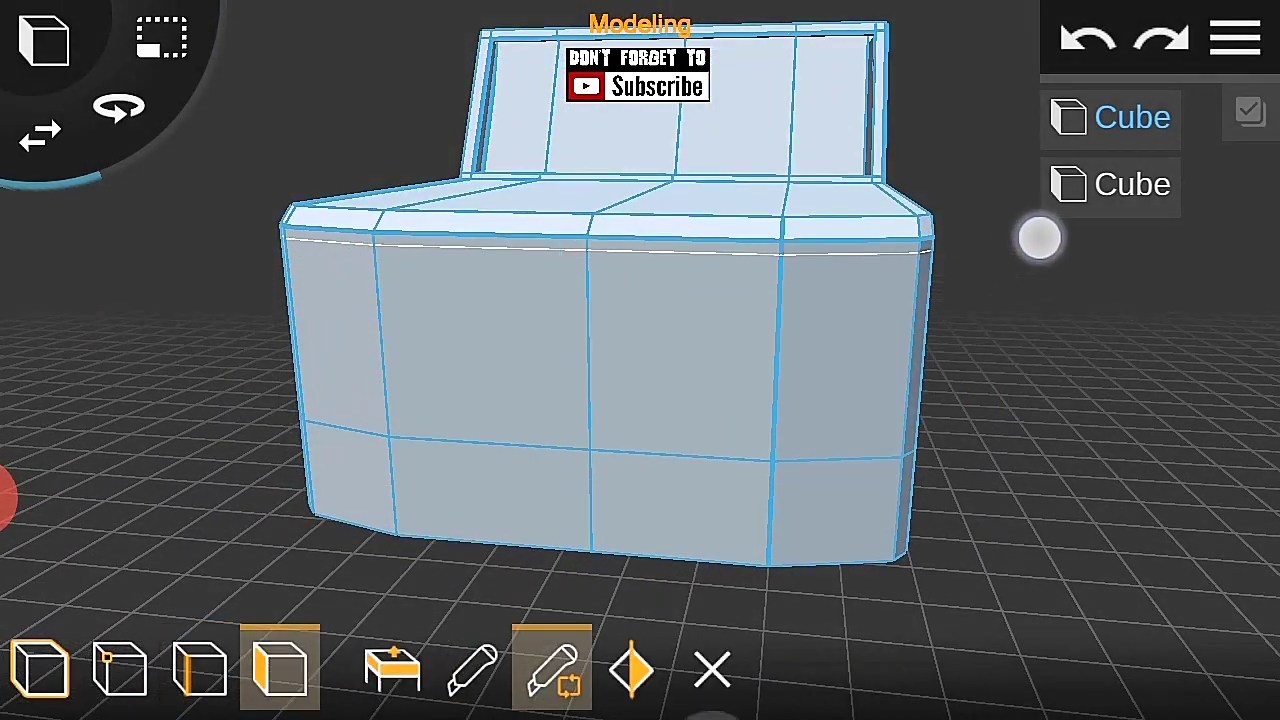
Step: Select the hood's front corner edge and undo the last change
scroll(625, 358, up, 5)
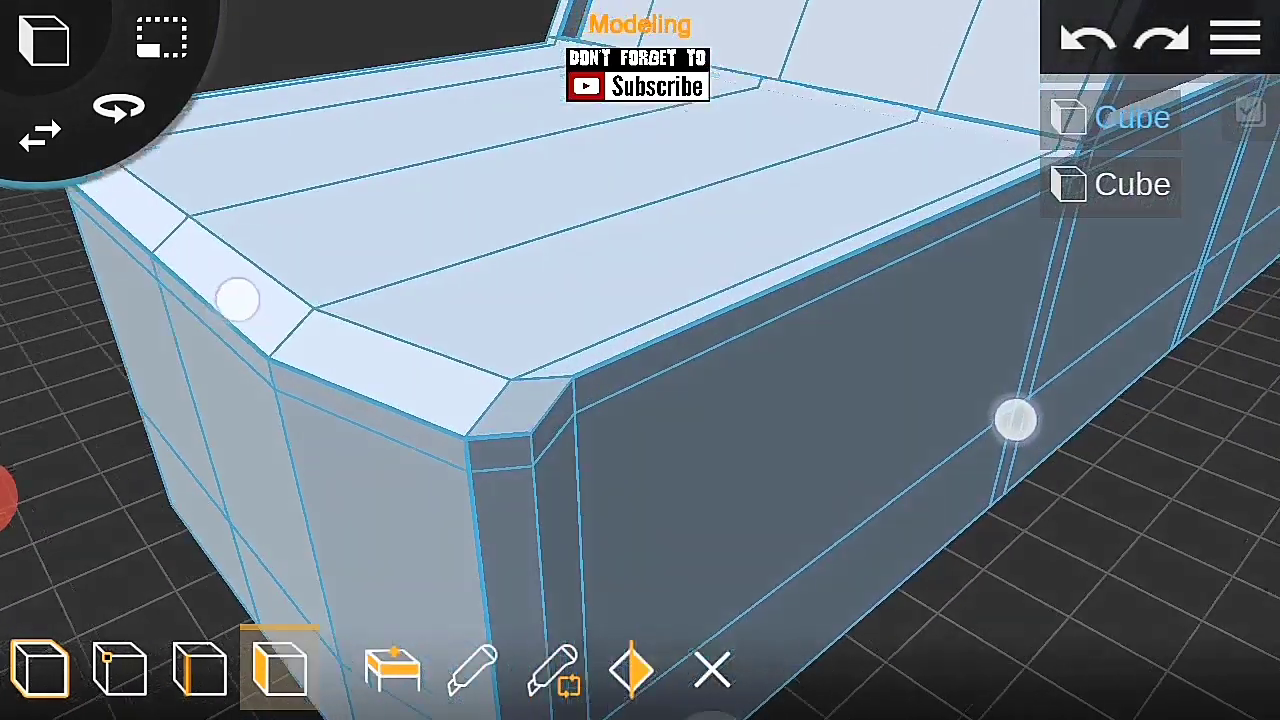
click(730, 333)
drag(640, 450, 466, 443)
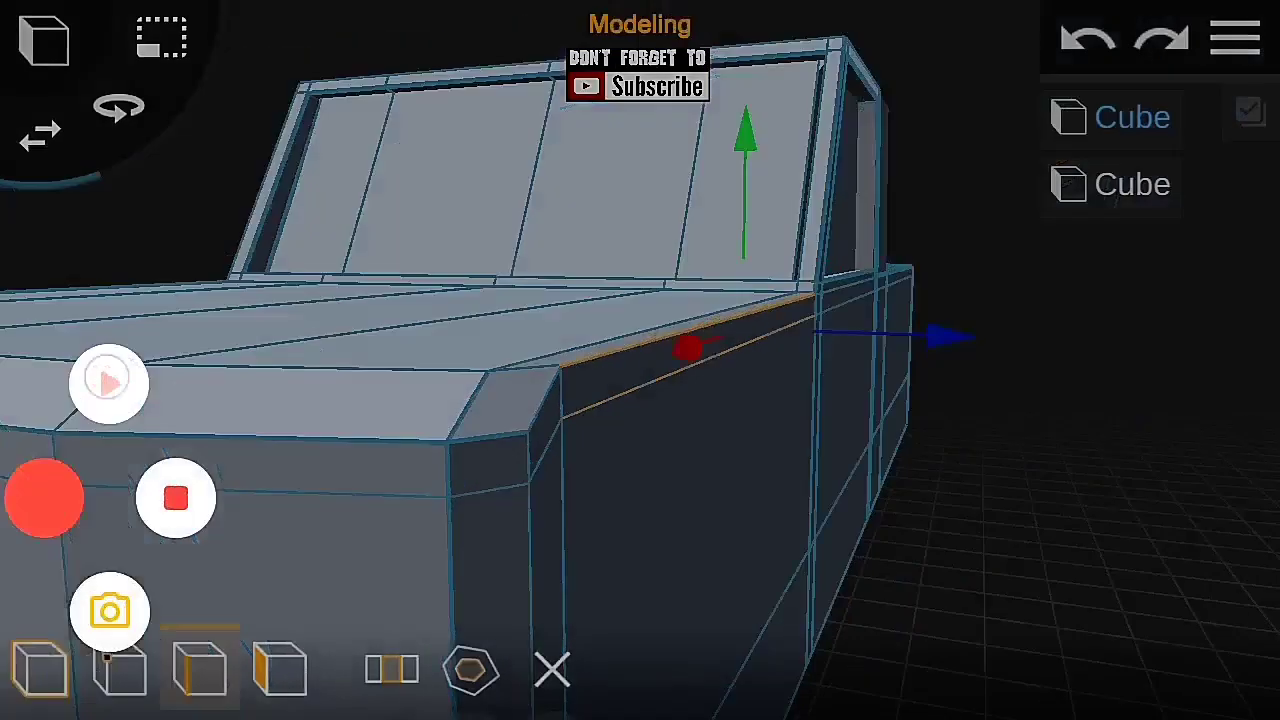
scroll(650, 488, down, 3)
scroll(780, 470, up, 5)
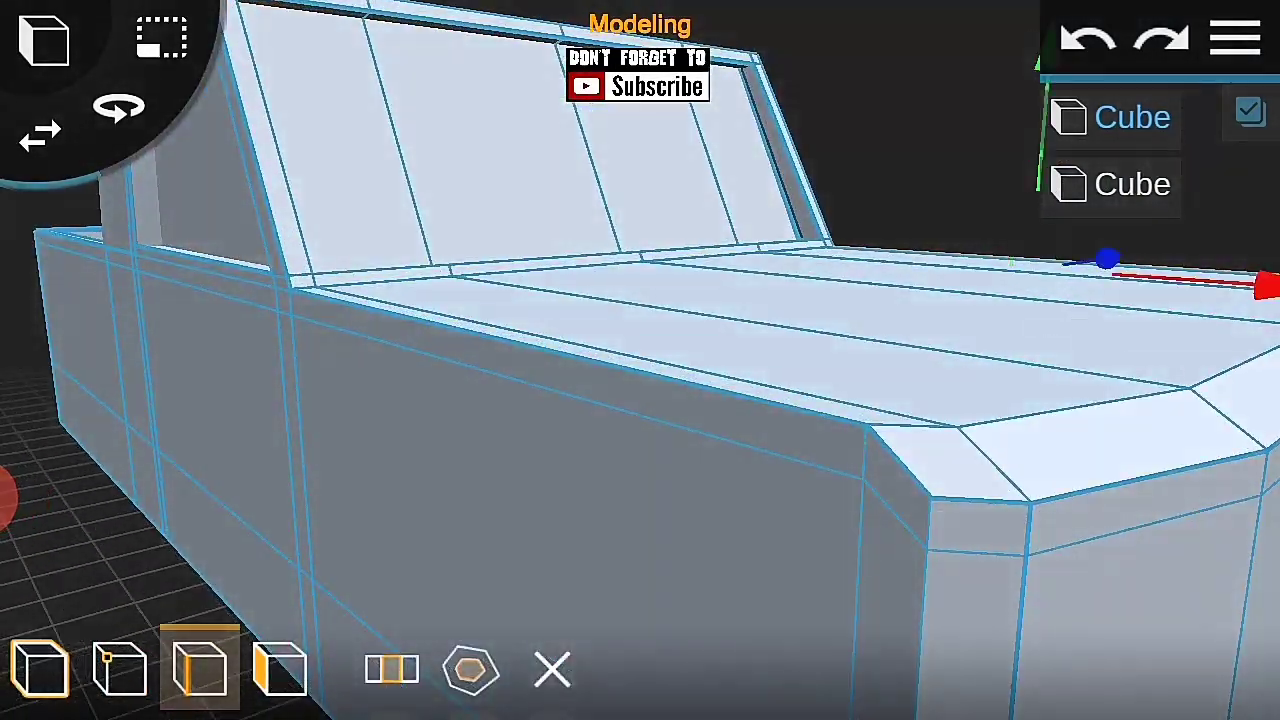
mouse_move(560, 470)
mouse_down()
mouse_move(657, 483)
mouse_move(489, 494)
mouse_up()
mouse_move(1043, 443)
mouse_down()
mouse_move(686, 350)
mouse_move(800, 394)
mouse_move(1023, 437)
mouse_move(385, 165)
mouse_up()
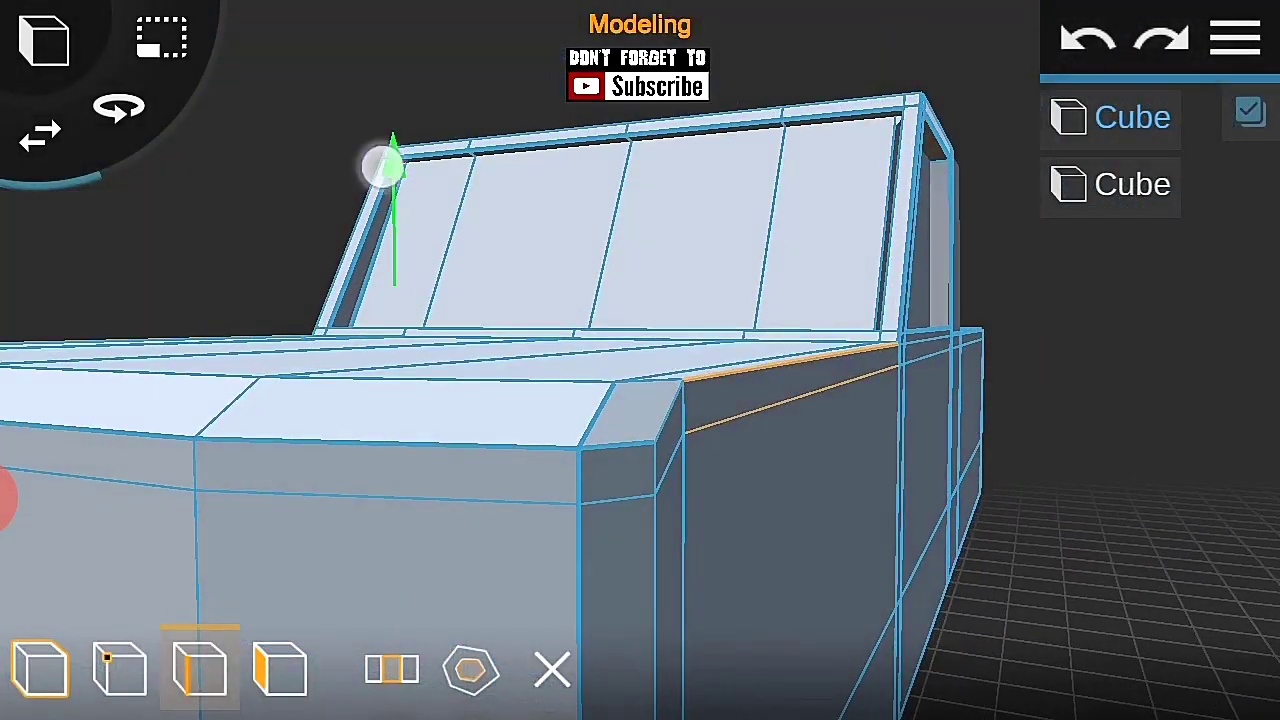
mouse_move(1063, 303)
mouse_down()
mouse_move(1077, 303)
mouse_move(1109, 477)
mouse_move(934, 414)
mouse_move(750, 410)
mouse_move(980, 423)
mouse_up()
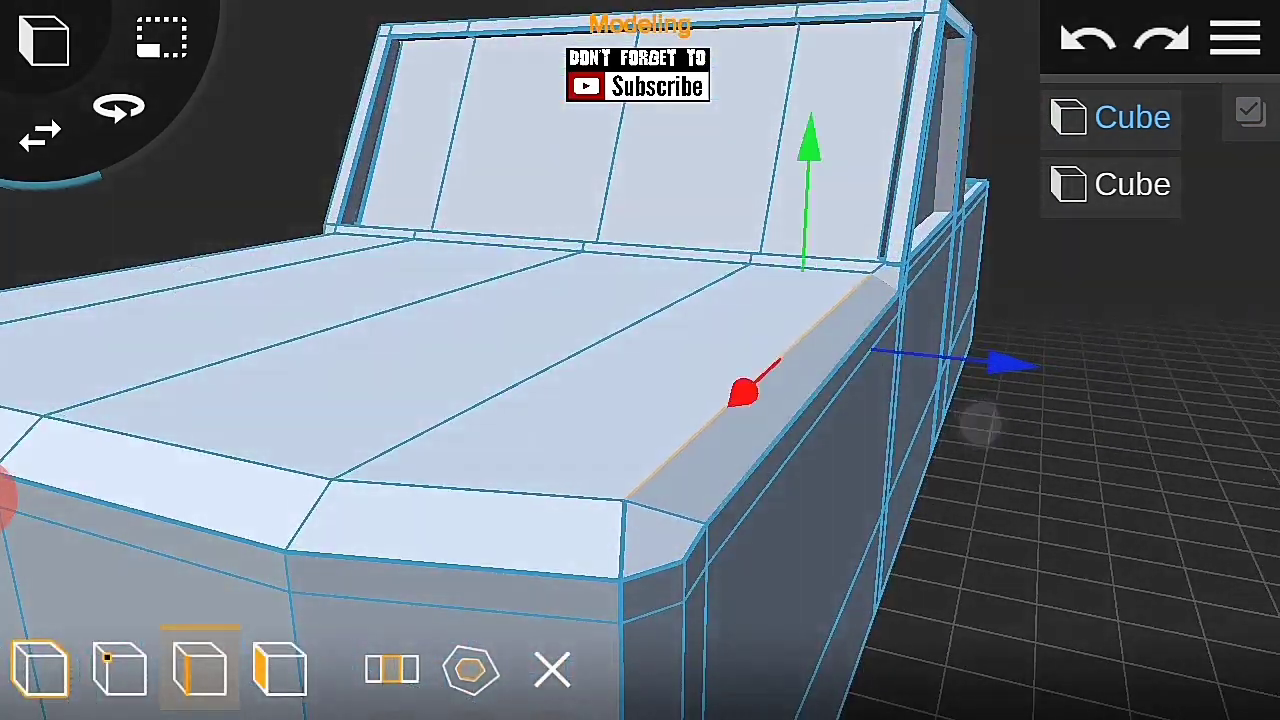
click(1086, 37)
Step: Check the hood's bevelled front and side edges from several angles
drag(900, 450, 1120, 611)
drag(1100, 480, 1028, 352)
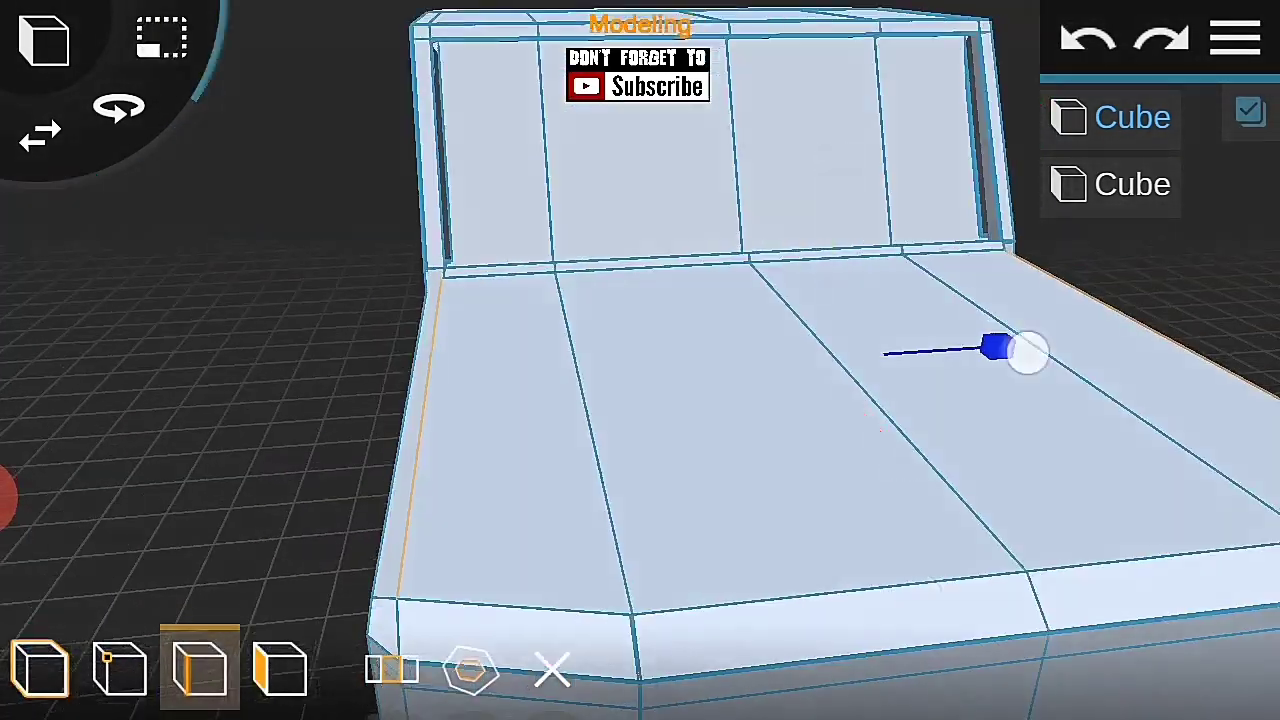
mouse_move(1024, 427)
mouse_down()
mouse_move(1123, 420)
mouse_move(1051, 400)
mouse_move(1014, 531)
mouse_move(990, 560)
mouse_move(763, 540)
mouse_move(689, 443)
mouse_move(1083, 375)
mouse_up()
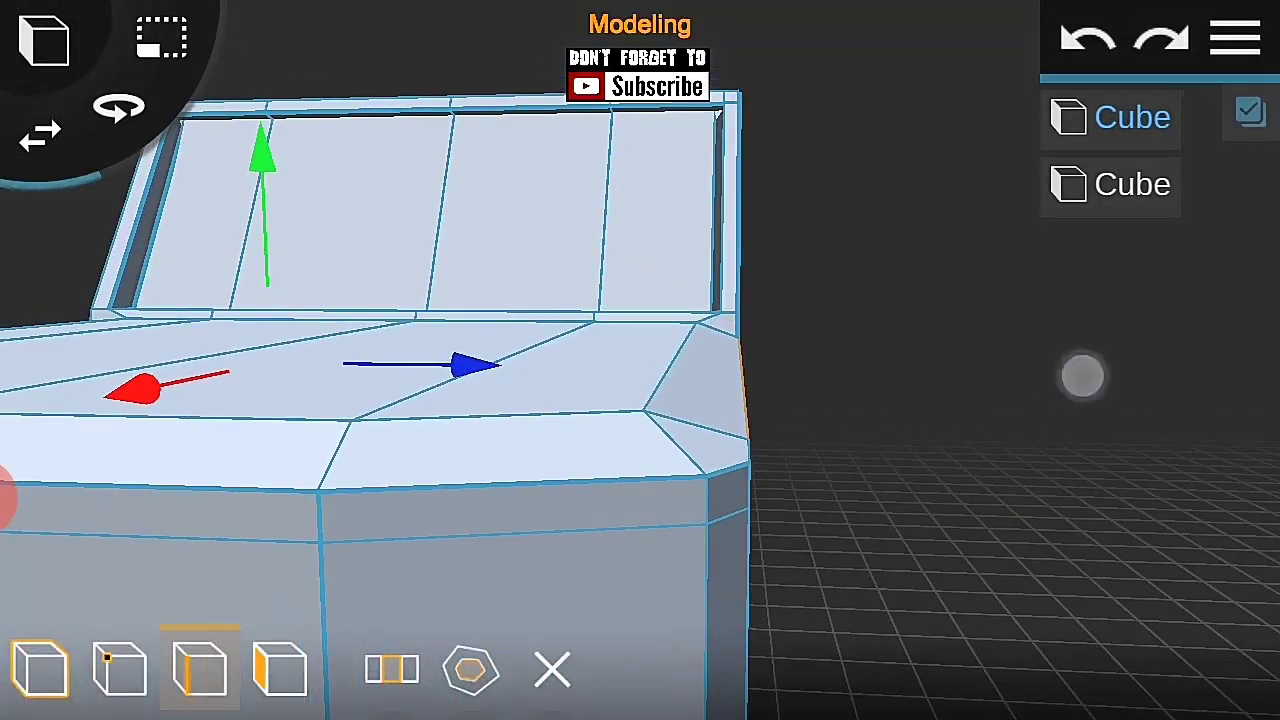
mouse_move(447, 407)
mouse_down()
mouse_move(829, 486)
mouse_move(34, 126)
mouse_up()
Step: Return to whole-object mode and zoom in on the truck cab
click(1236, 38)
click(40, 668)
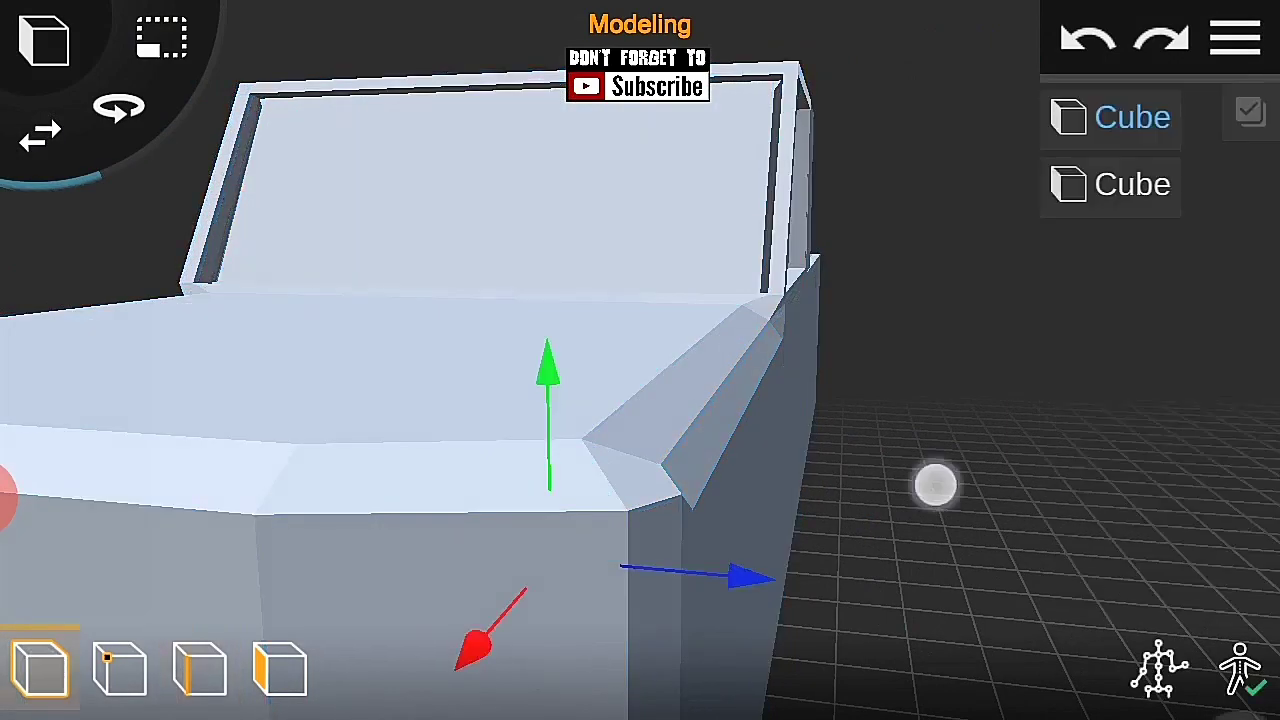
drag(934, 483, 763, 585)
mouse_move(956, 426)
mouse_down()
mouse_move(980, 557)
mouse_move(960, 437)
mouse_up()
mouse_move(760, 540)
mouse_down()
mouse_move(797, 509)
mouse_move(937, 477)
mouse_move(857, 366)
mouse_up()
click(1236, 38)
click(280, 668)
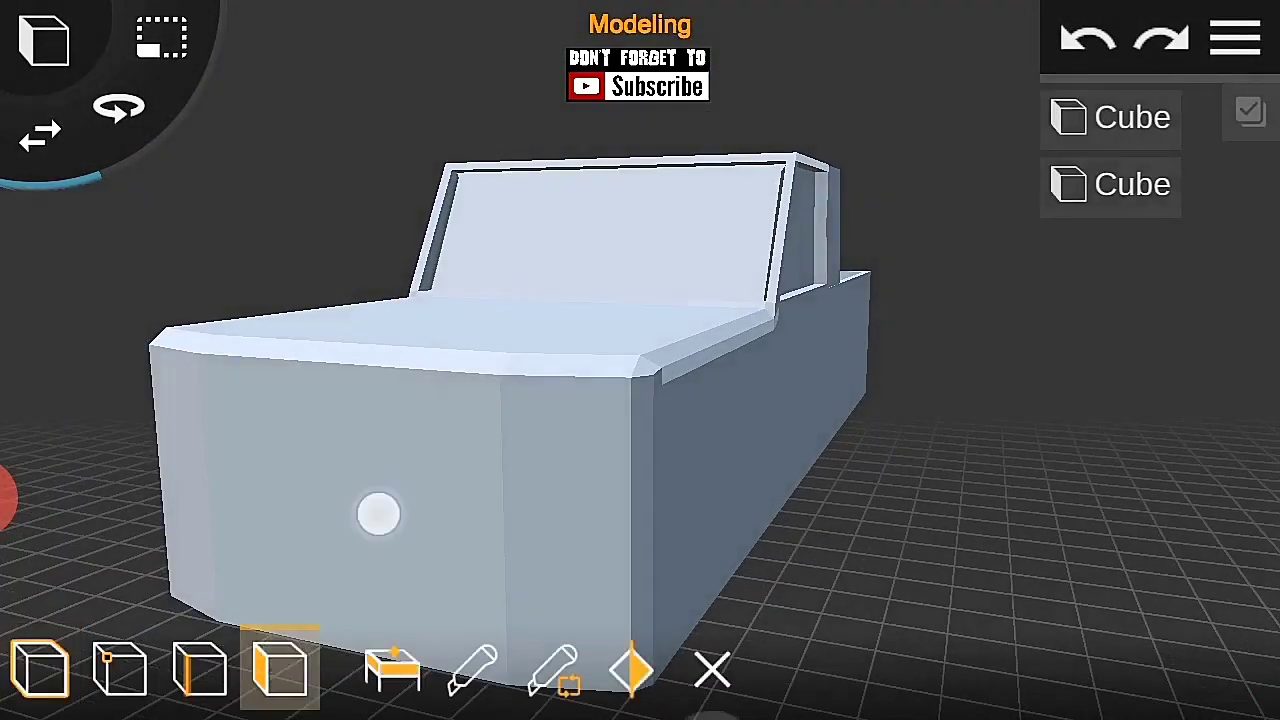
Step: Add a horizontal loop cut across the truck's front
click(377, 514)
drag(1003, 509, 914, 443)
click(552, 668)
click(757, 387)
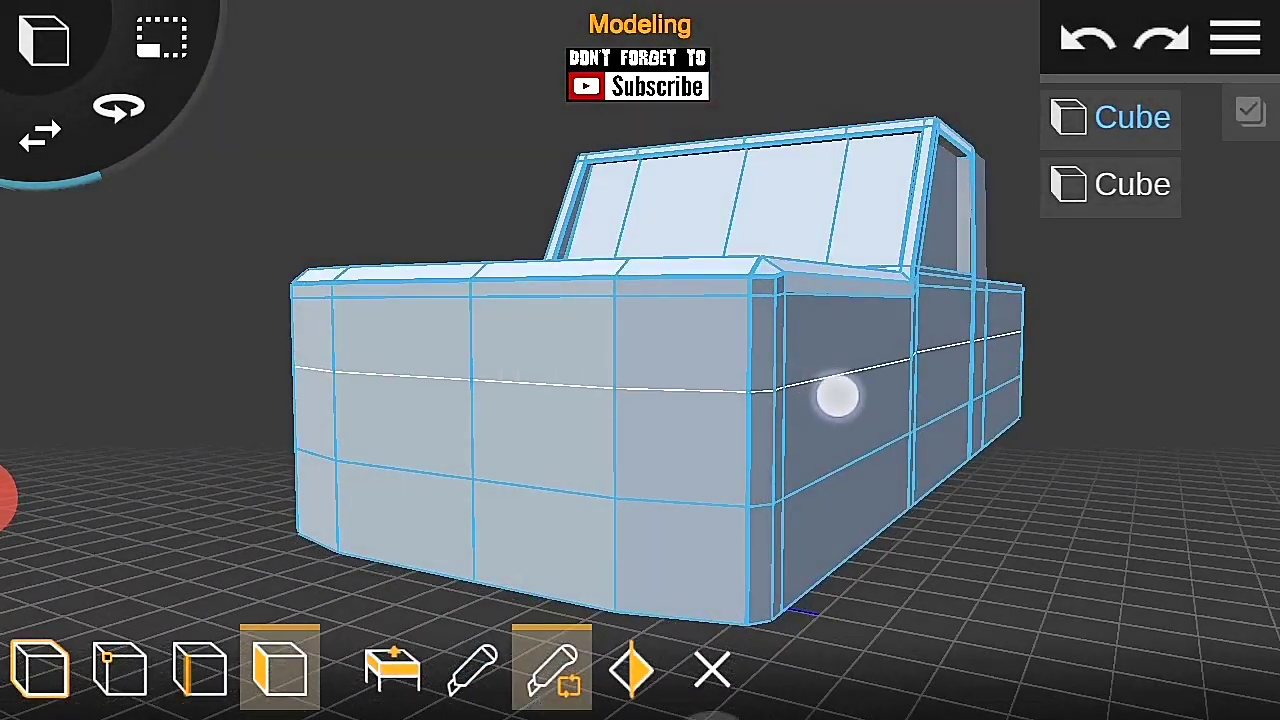
Step: Add a vertical loop cut down the centre of the front
mouse_move(1180, 560)
mouse_down()
mouse_move(1083, 534)
mouse_move(1043, 469)
mouse_up()
click(734, 347)
scroll(606, 457, up, 3)
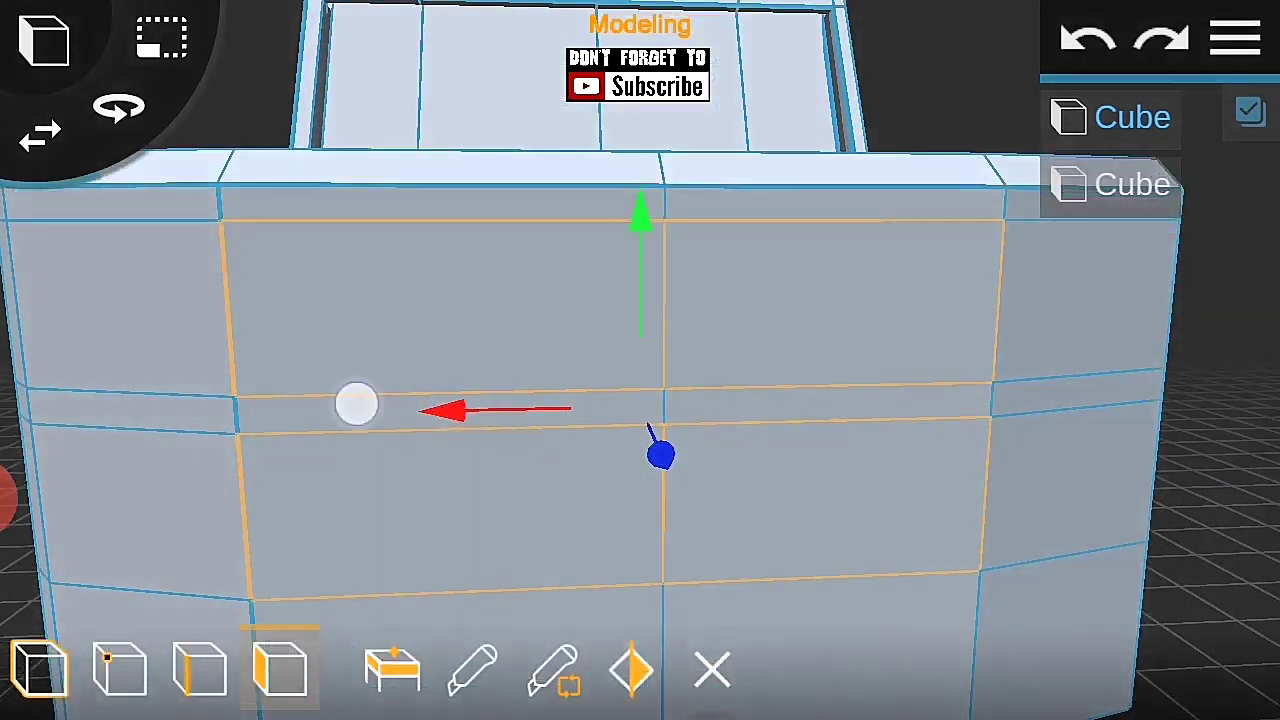
click(1143, 454)
click(552, 668)
click(563, 384)
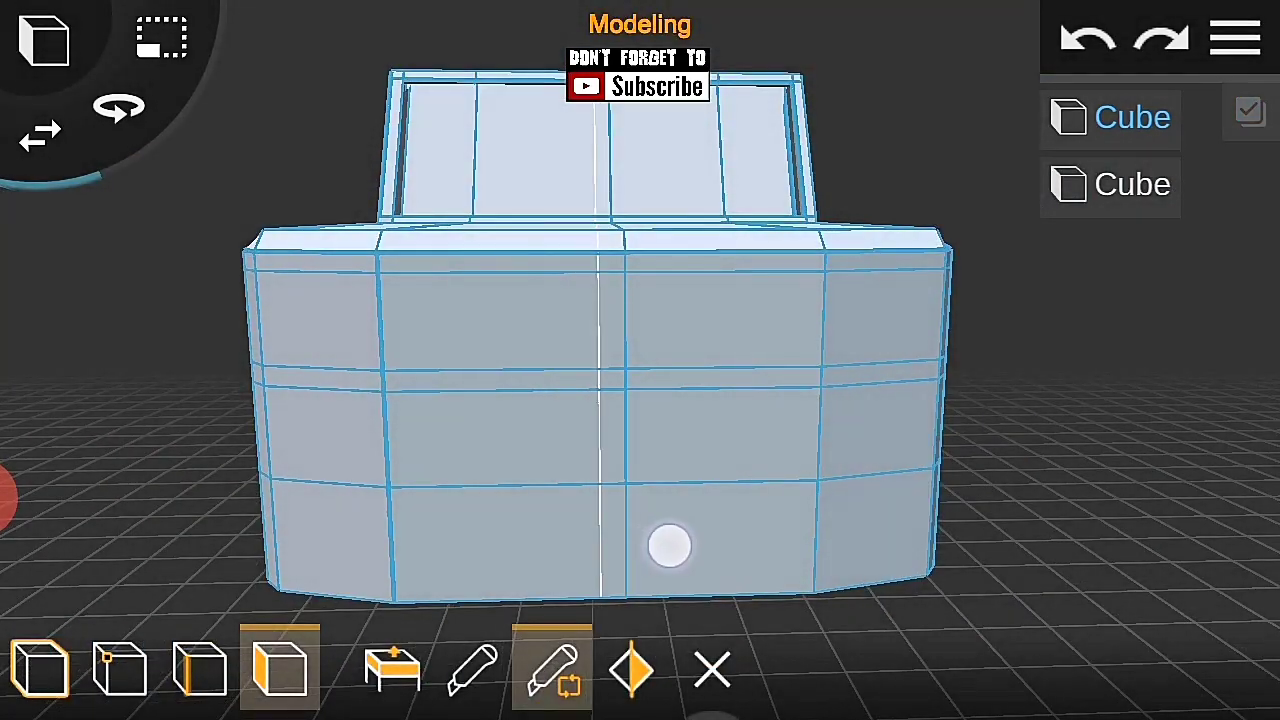
Step: Push the four grille faces inward to recess them
drag(820, 400, 1203, 397)
drag(777, 437, 615, 532)
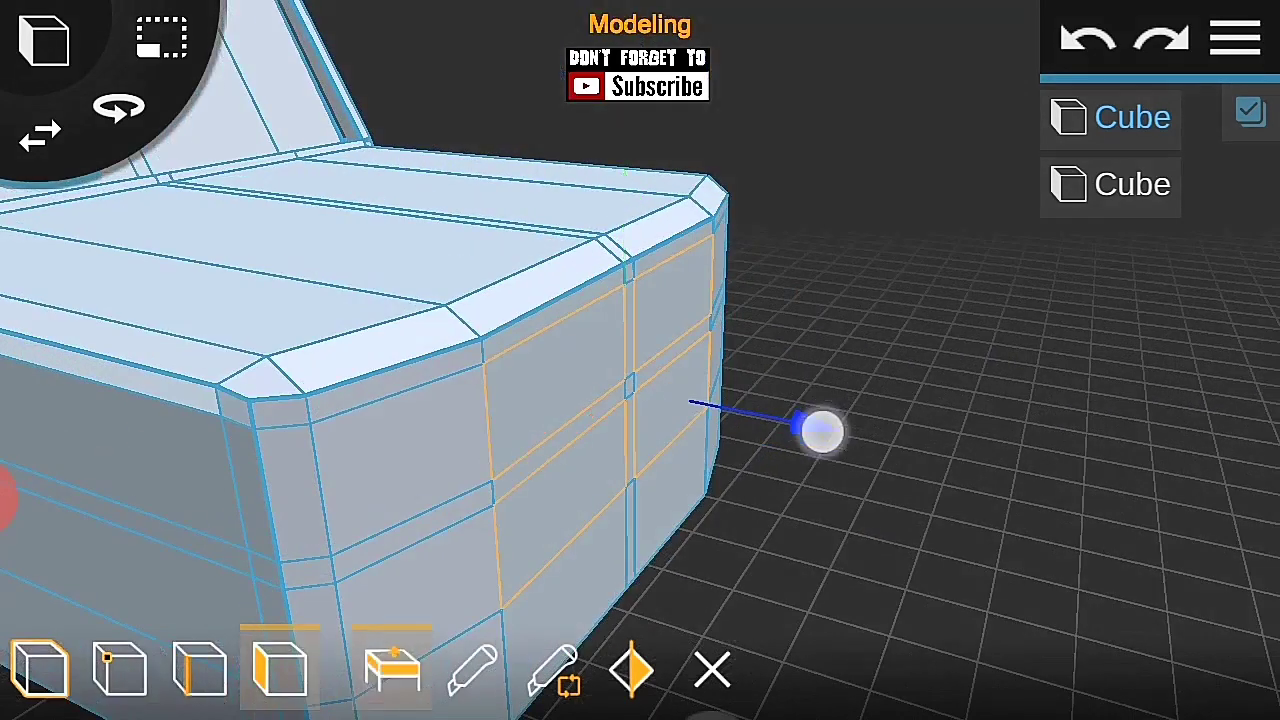
click(1236, 38)
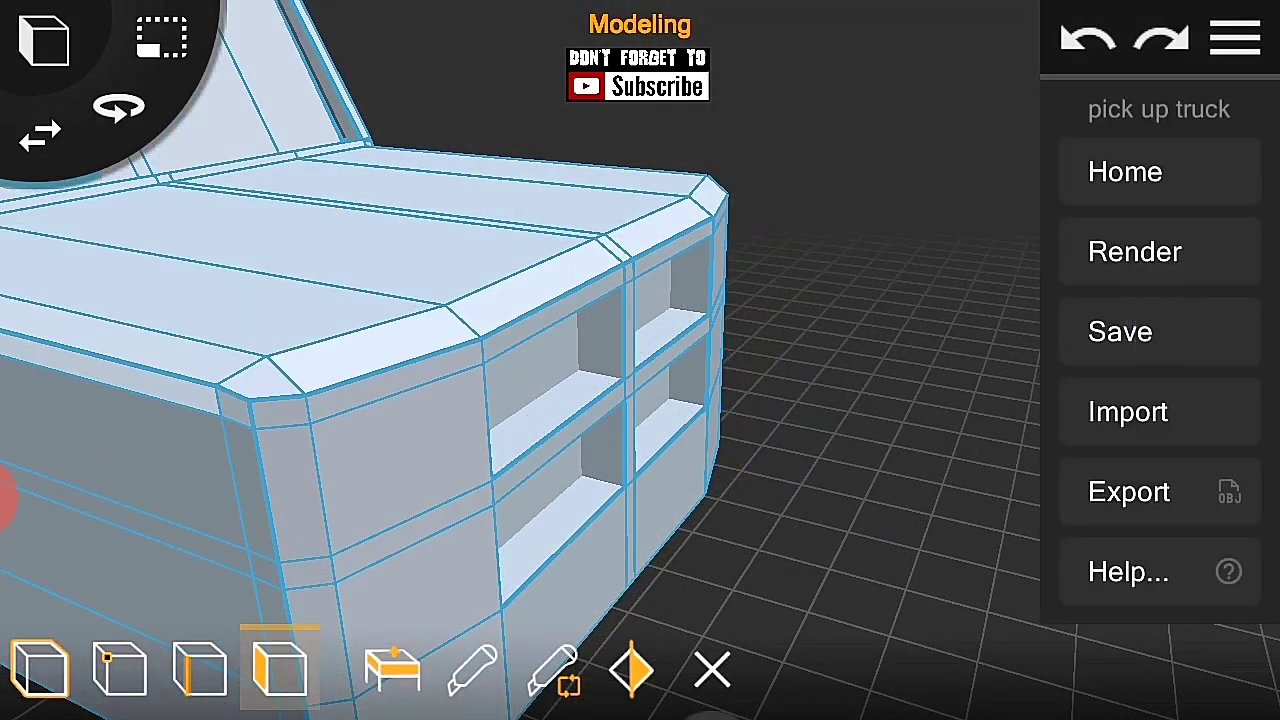
drag(1003, 444, 874, 494)
drag(760, 430, 847, 463)
mouse_move(951, 440)
mouse_down()
mouse_move(929, 414)
mouse_move(863, 386)
mouse_move(963, 423)
mouse_move(1047, 419)
mouse_move(926, 380)
mouse_up()
Step: Select two edges on the truck's front in edge mode
click(200, 668)
mouse_move(1000, 480)
mouse_down()
mouse_move(1071, 457)
mouse_move(1069, 397)
mouse_move(556, 232)
mouse_up()
click(943, 286)
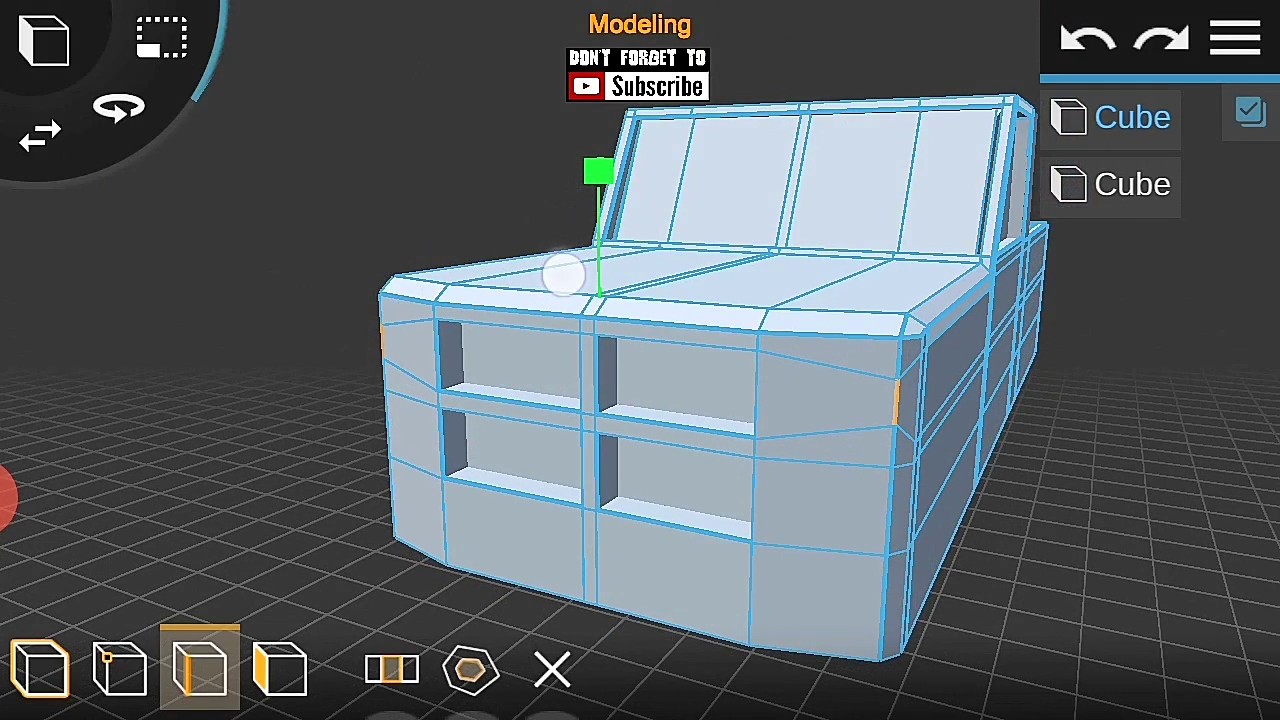
mouse_move(1180, 500)
mouse_down()
mouse_move(974, 497)
mouse_move(818, 180)
mouse_up()
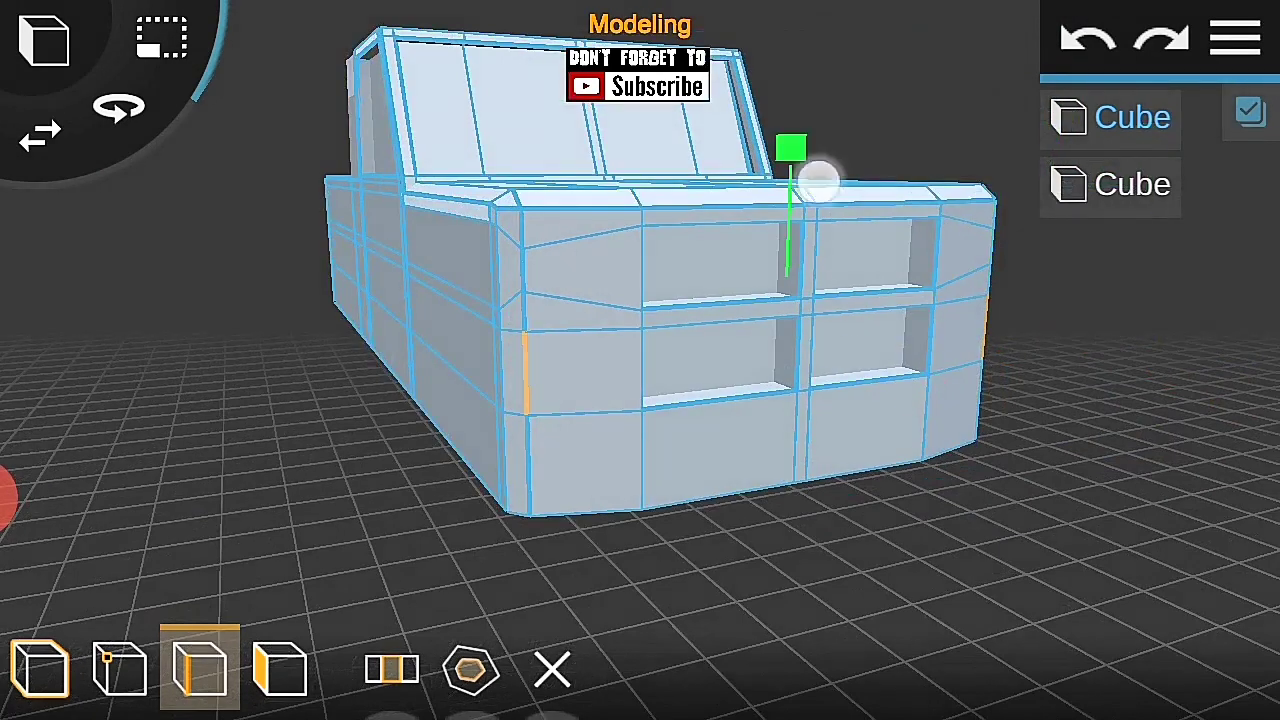
drag(760, 470, 937, 466)
click(1235, 38)
click(177, 420)
Step: Extrude the two selected front faces outward
click(280, 668)
click(450, 300)
drag(955, 385, 1211, 366)
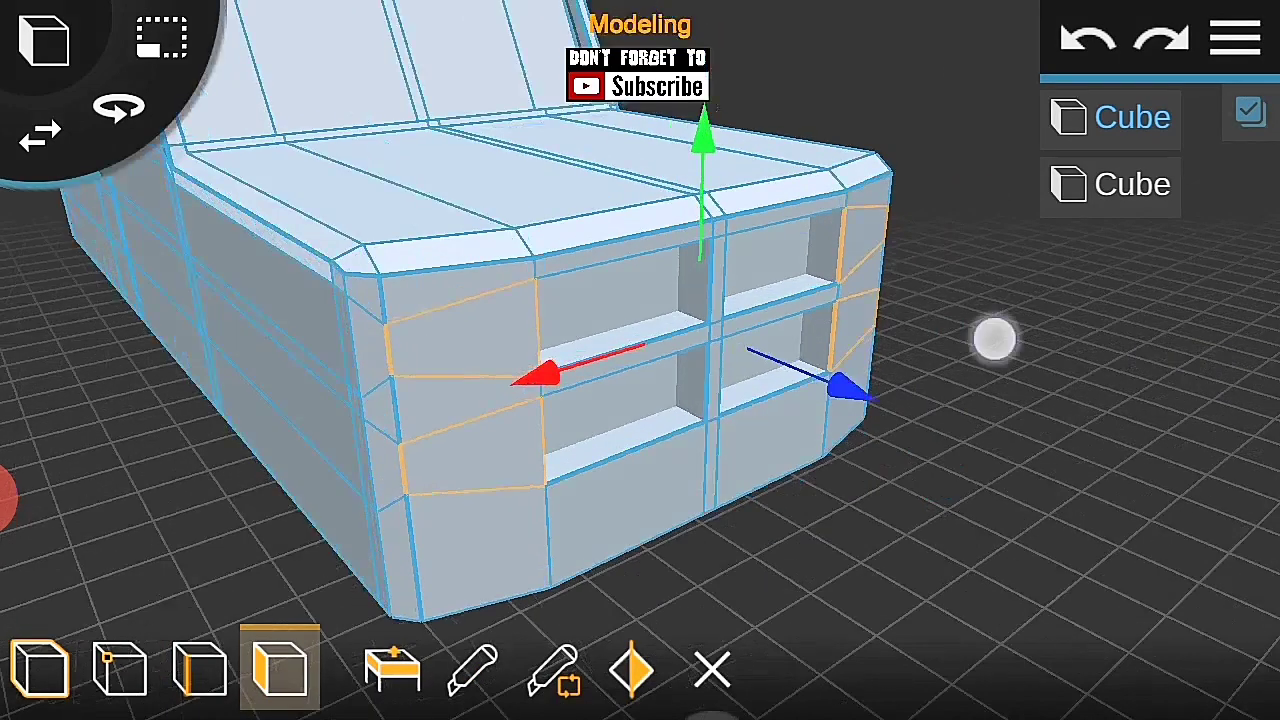
click(392, 668)
drag(848, 386, 846, 403)
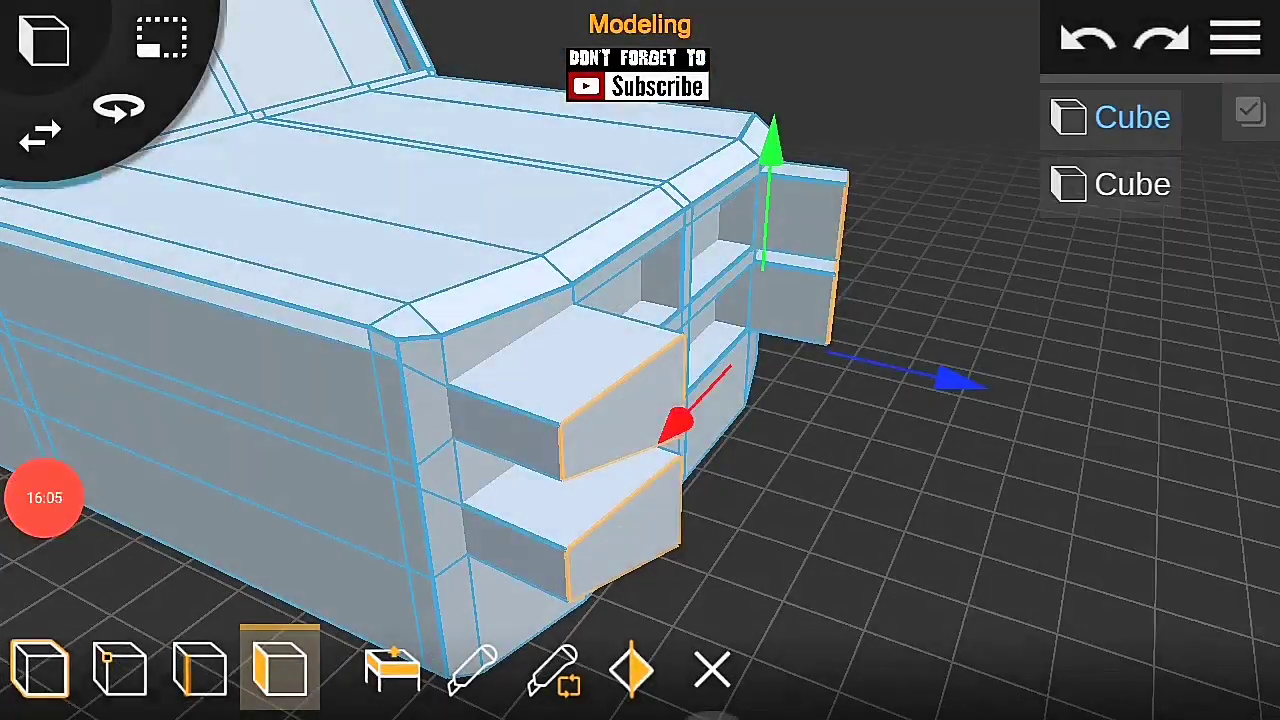
mouse_move(700, 520)
mouse_down()
mouse_move(883, 526)
mouse_move(471, 500)
mouse_move(985, 413)
mouse_move(760, 415)
mouse_up()
Step: Undo both face extrusion steps
click(1086, 40)
click(1235, 38)
click(44, 497)
click(808, 482)
mouse_move(808, 482)
mouse_down()
mouse_move(991, 474)
mouse_move(923, 409)
mouse_up()
click(1235, 38)
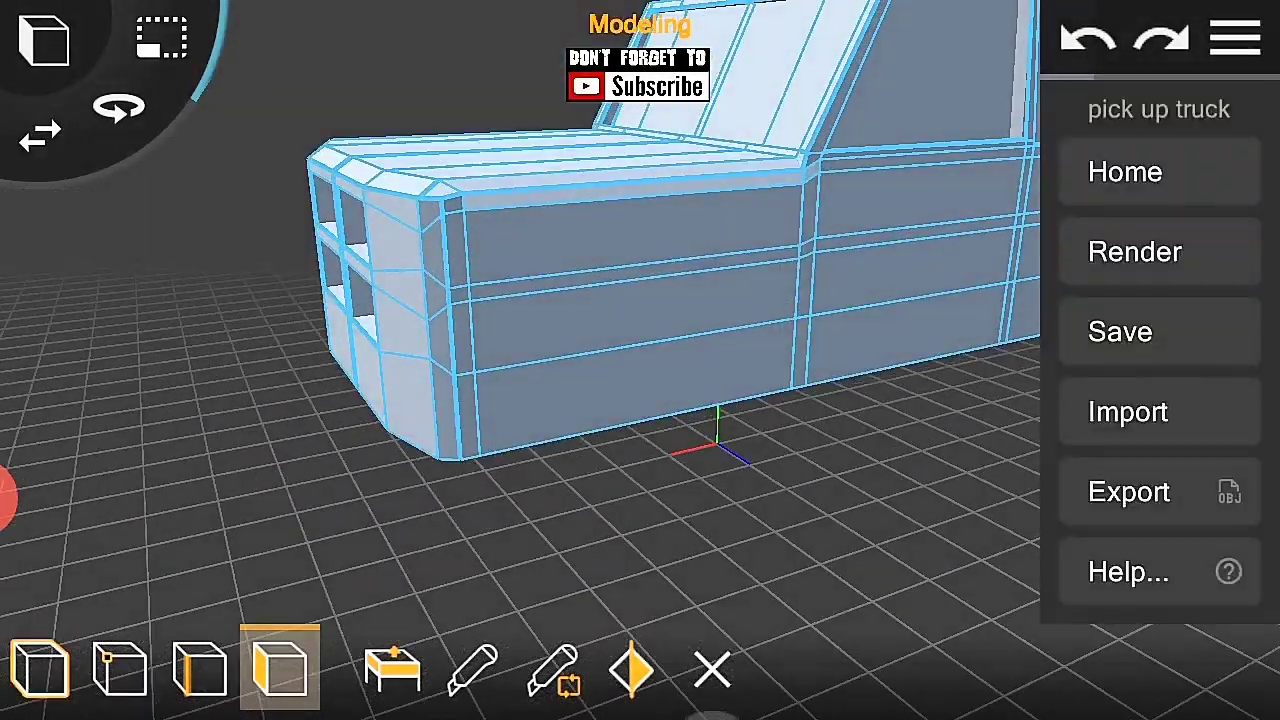
Step: Add a horizontal edge loop near the bottom of the truck's side
click(1235, 38)
drag(850, 480, 991, 503)
click(553, 668)
click(531, 445)
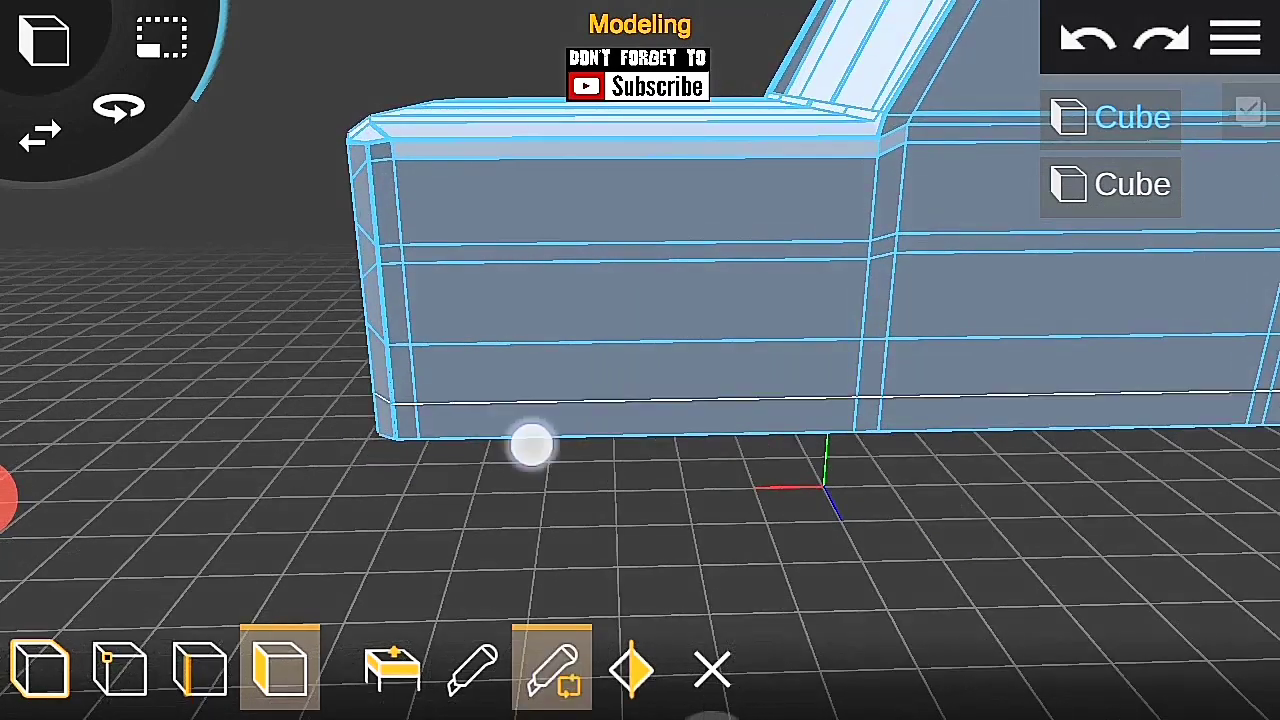
click(553, 668)
click(514, 422)
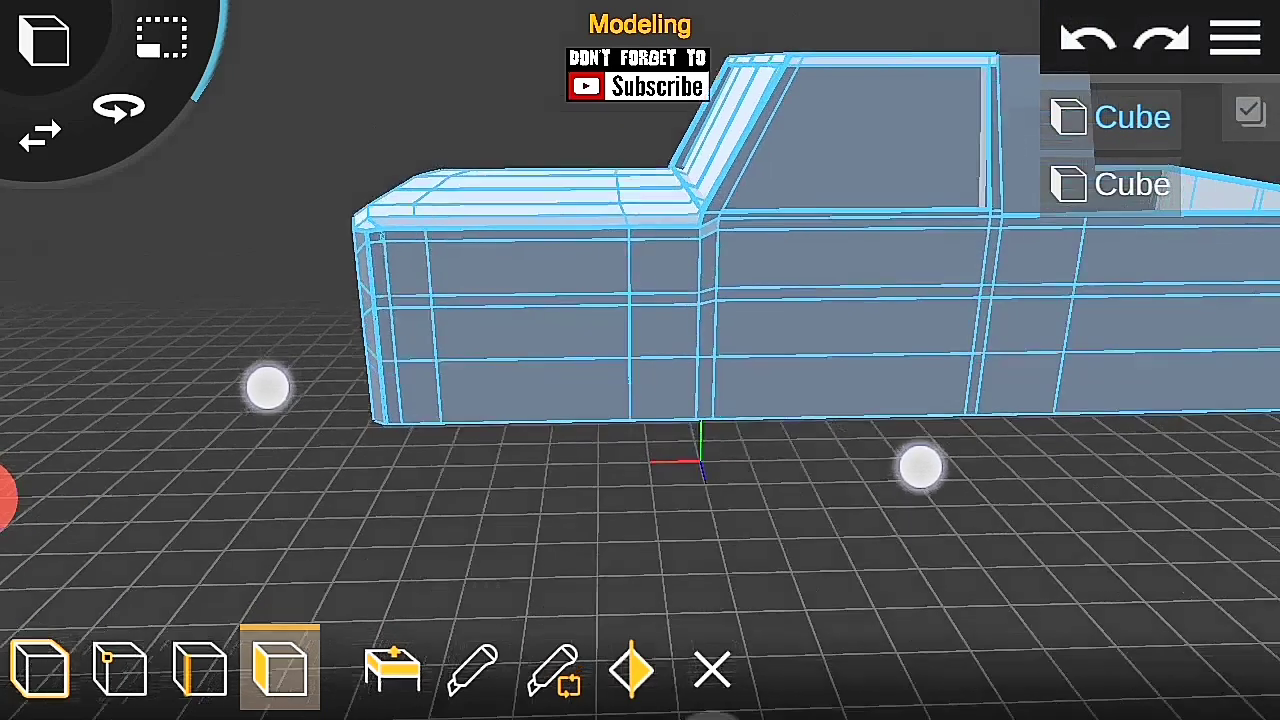
Step: Insert a vertical edge loop across the truck's side panel
drag(920, 463, 1051, 471)
click(558, 288)
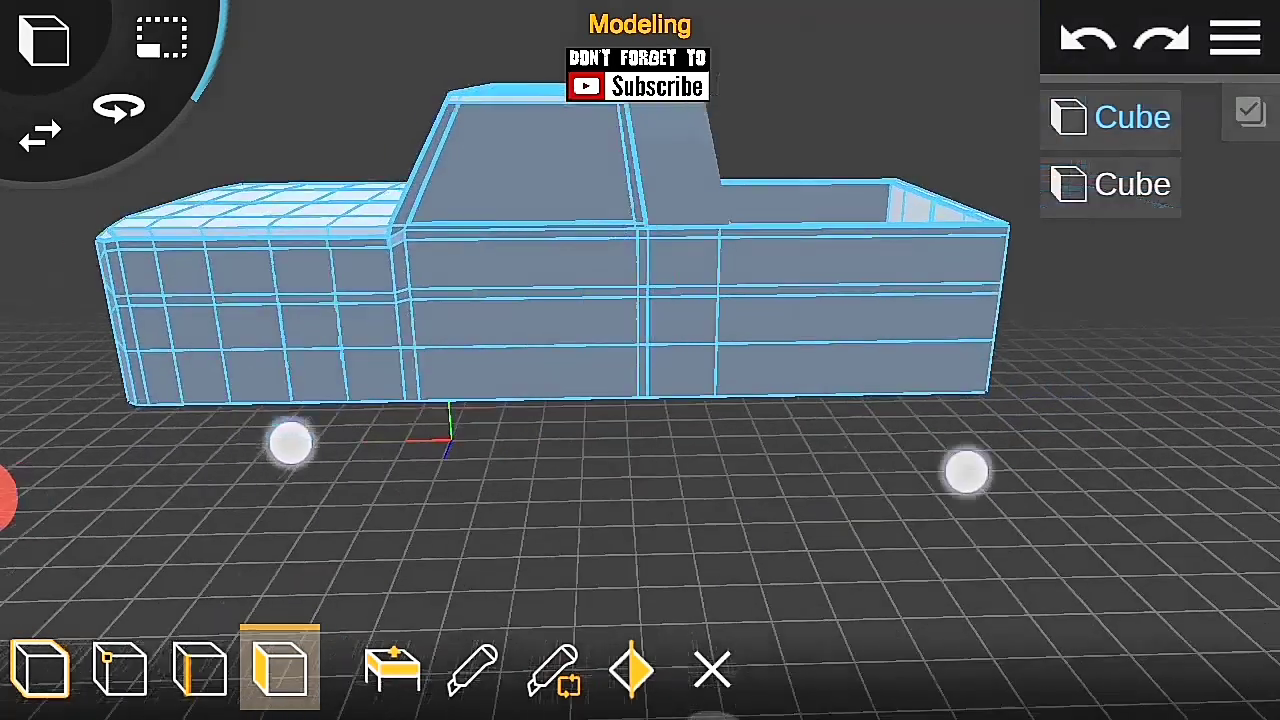
drag(966, 469, 974, 434)
click(628, 289)
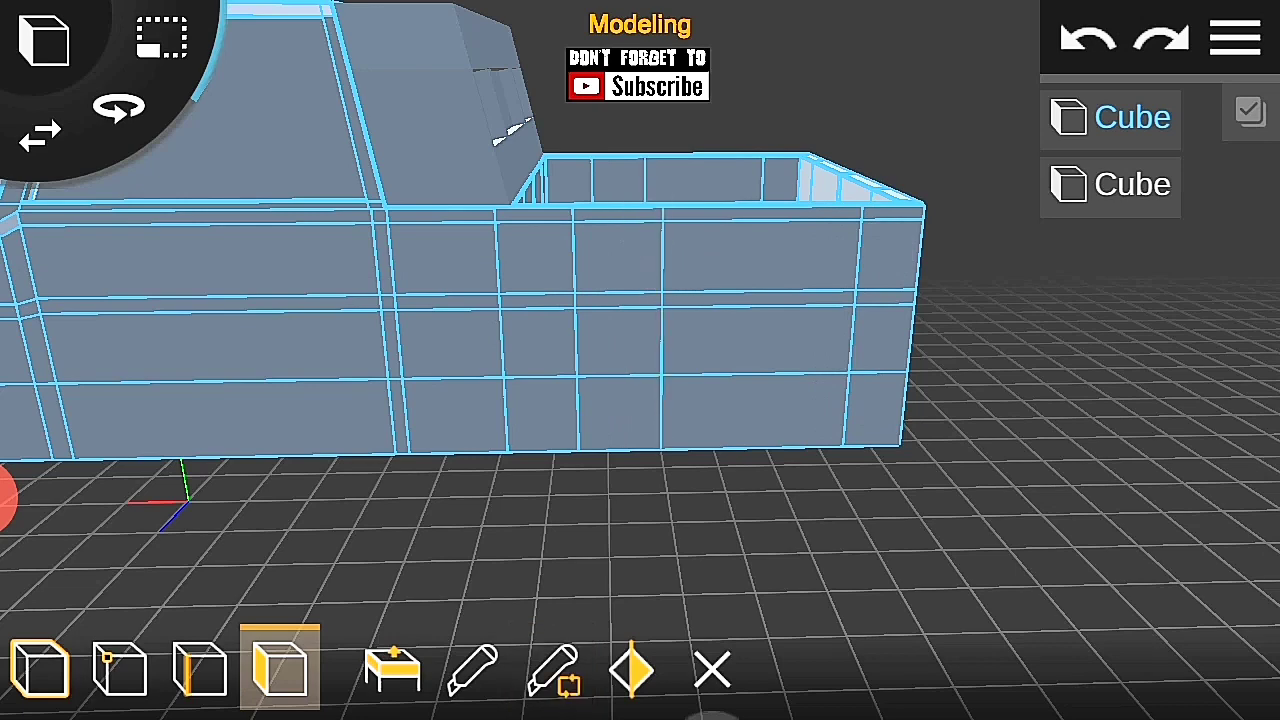
drag(977, 414, 940, 420)
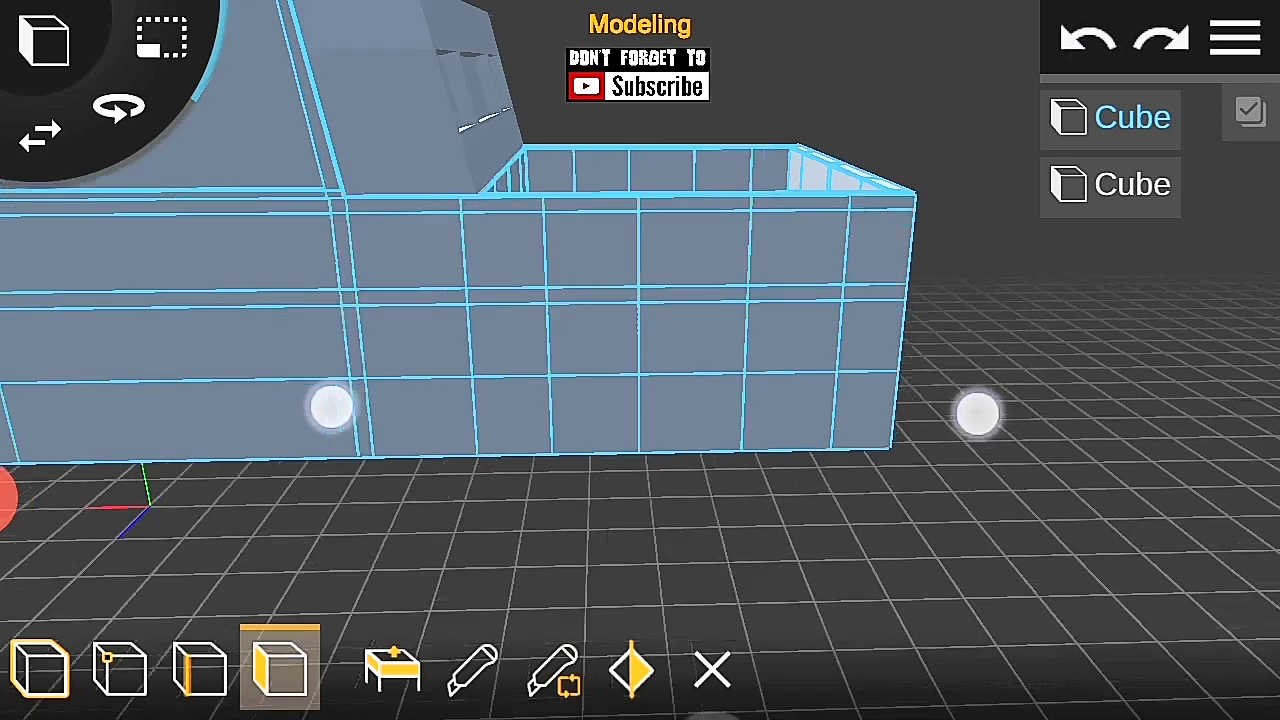
click(548, 676)
Step: Switch to edge selection mode and orbit to a three-quarter view of the truck
click(1236, 38)
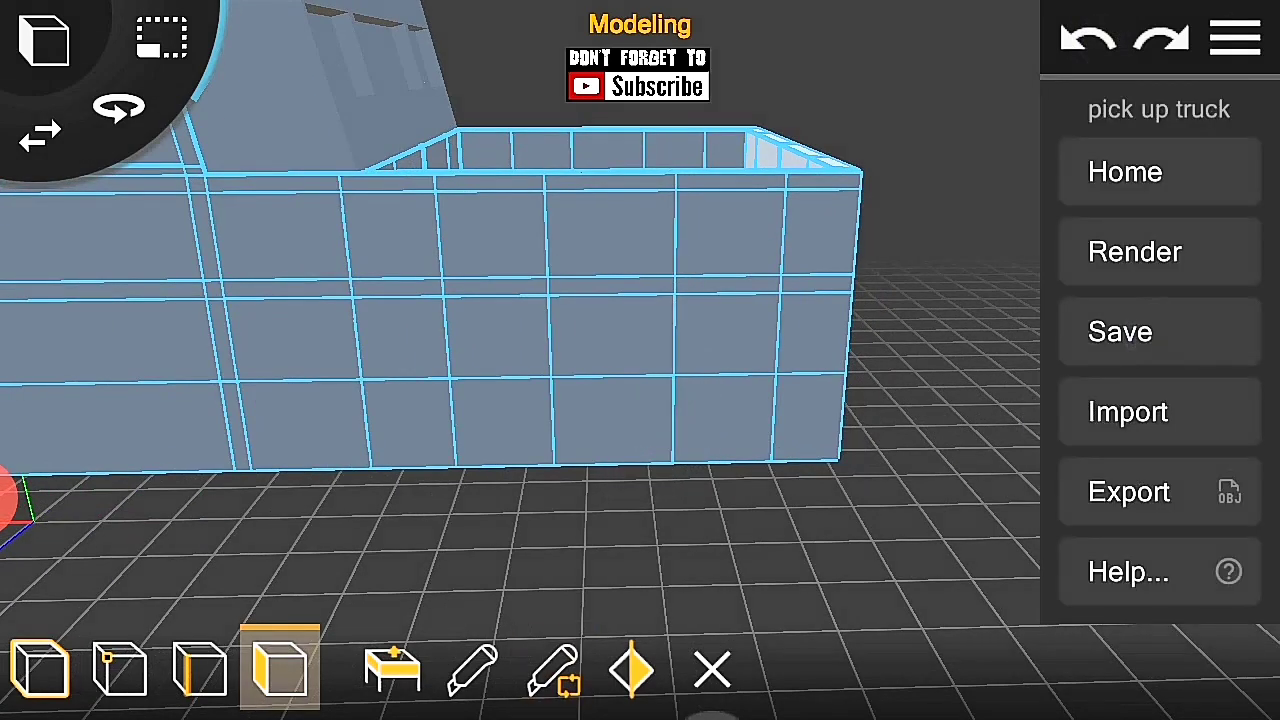
click(1236, 38)
click(120, 668)
click(200, 668)
drag(274, 486, 241, 473)
drag(981, 530, 957, 491)
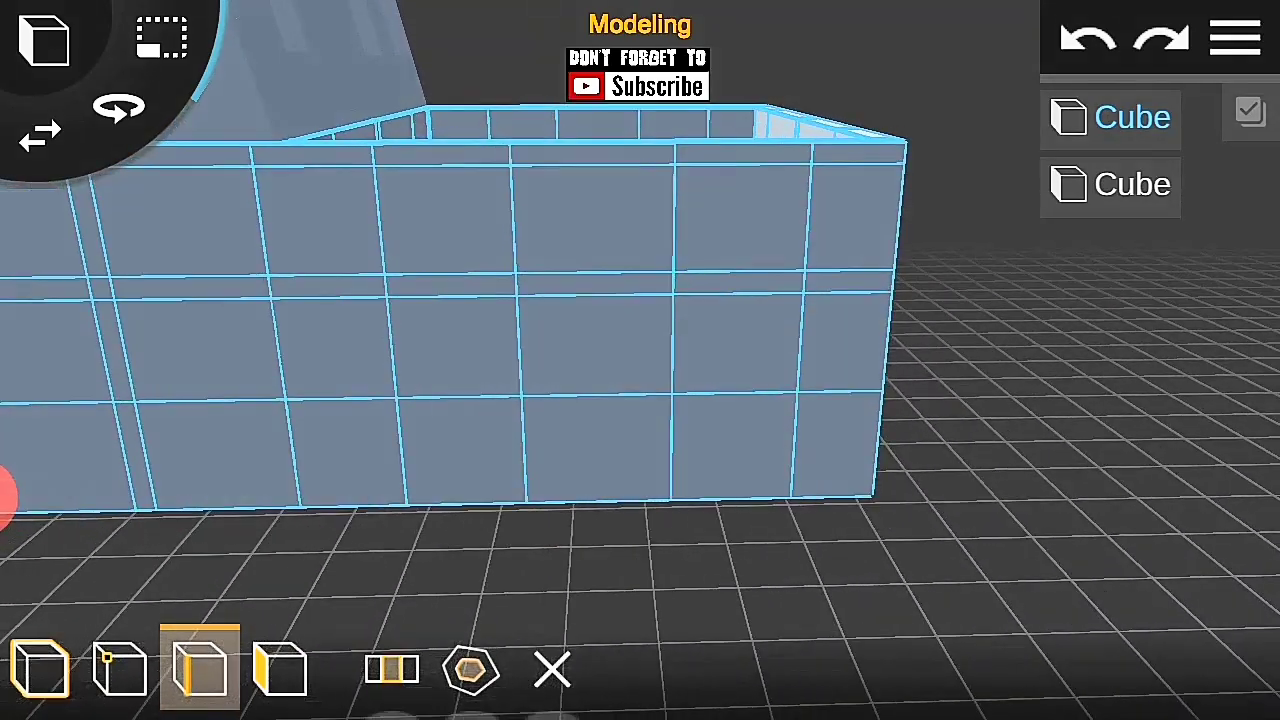
drag(229, 469, 109, 389)
drag(966, 347, 1054, 397)
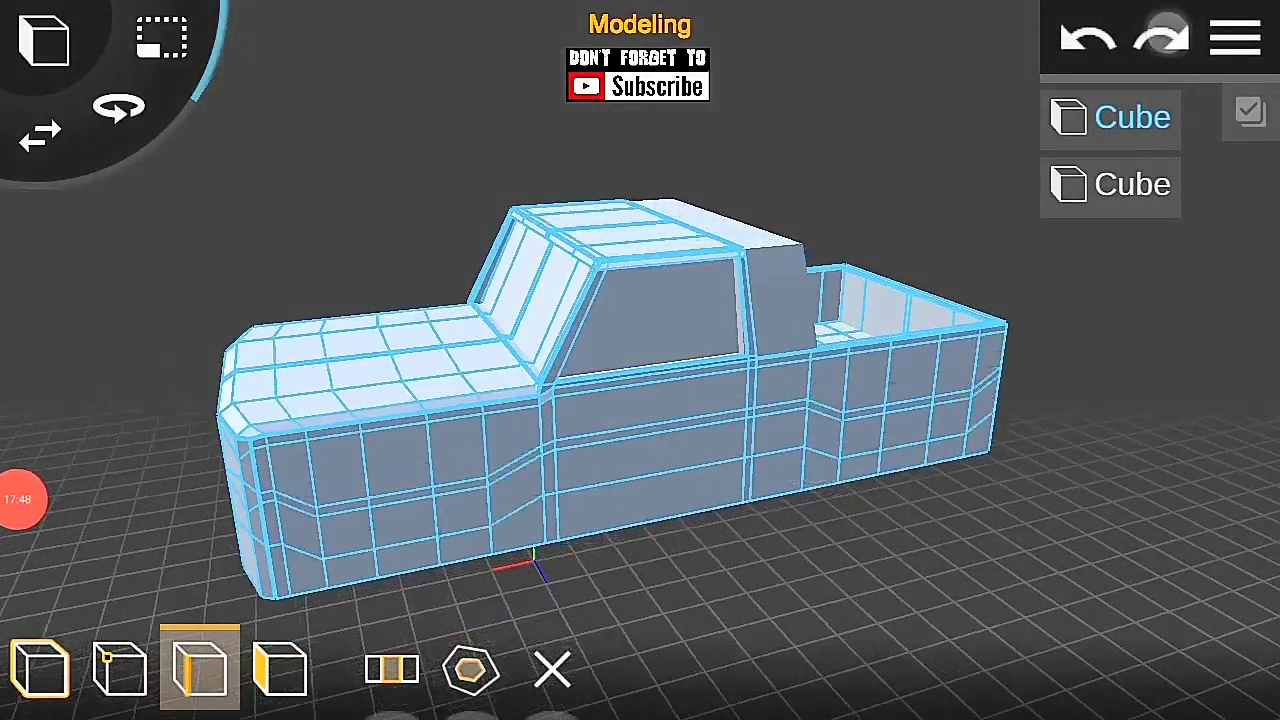
Step: Select the middle horizontal side edge on the front fender
scroll(720, 360, up, 5)
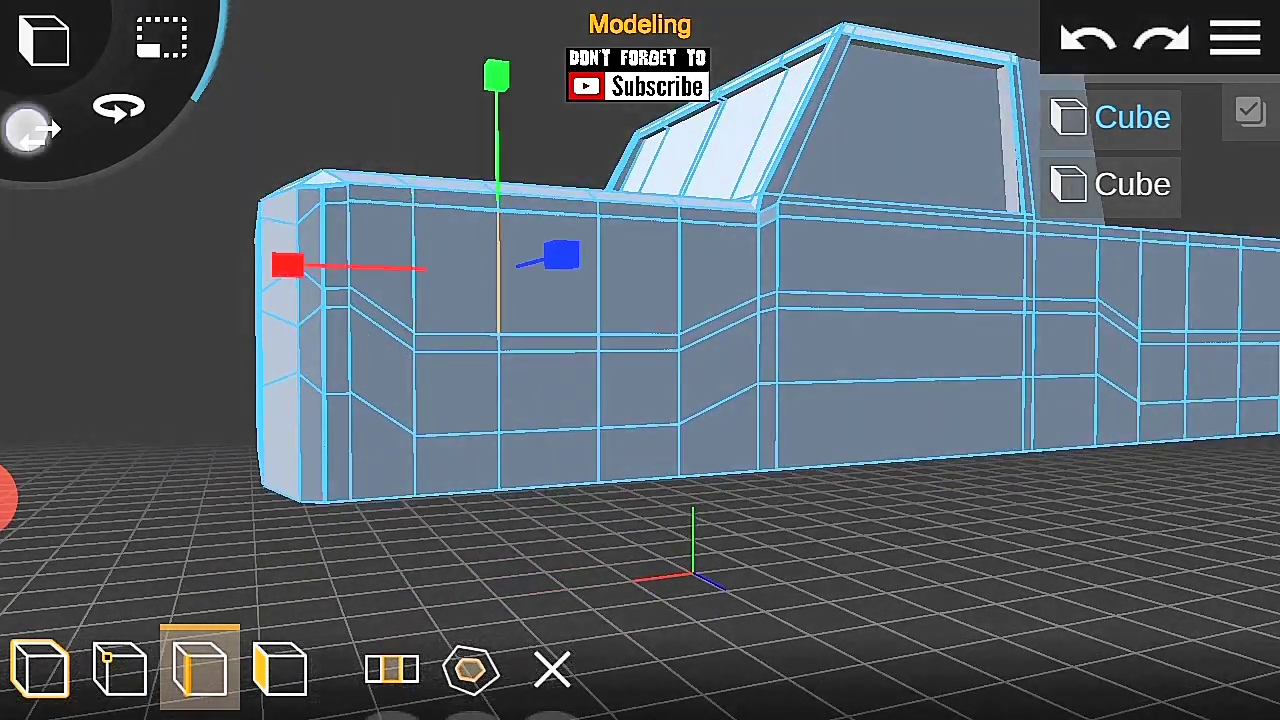
drag(30, 128, 166, 347)
scroll(837, 489, down, 5)
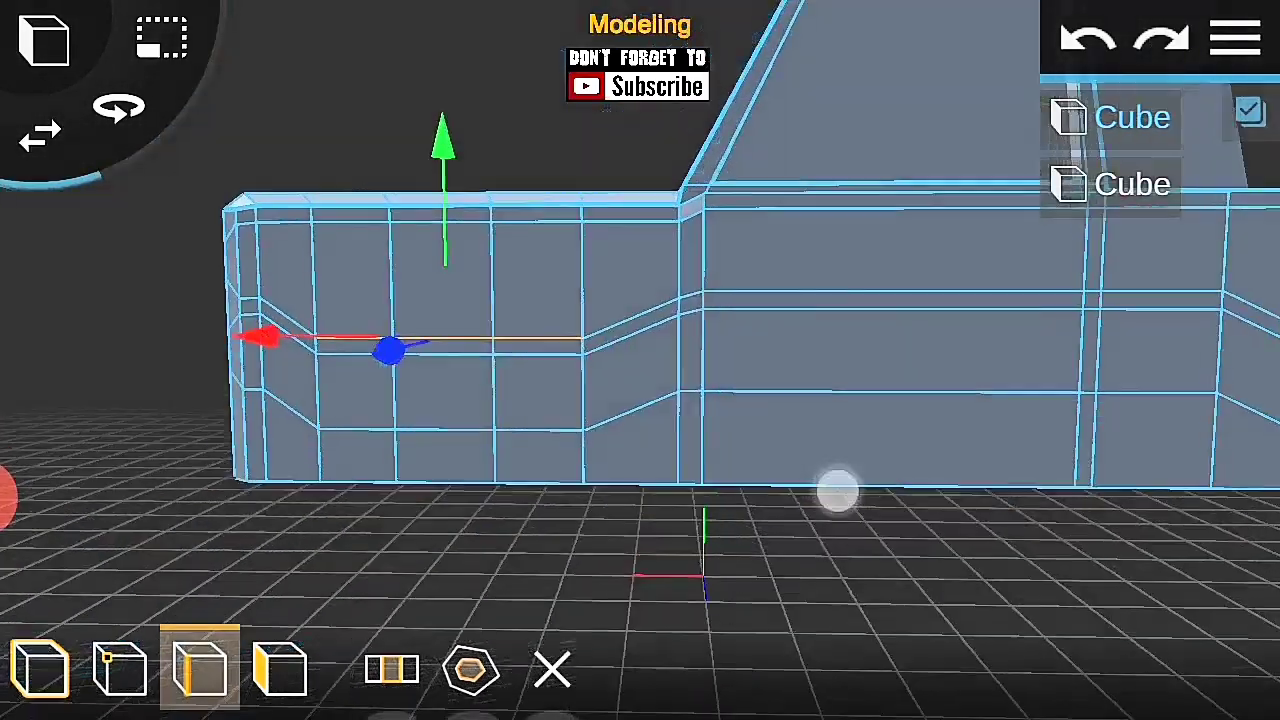
scroll(560, 445, up, 5)
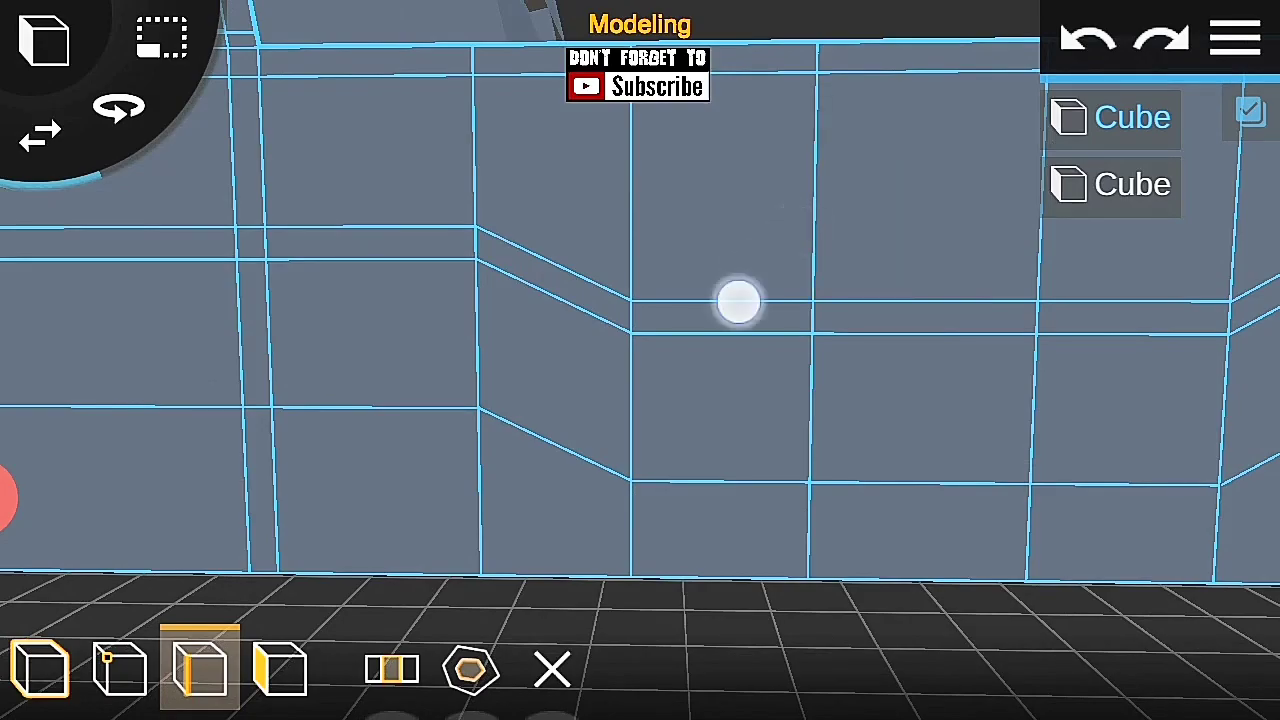
scroll(675, 400, down, 5)
drag(783, 511, 817, 463)
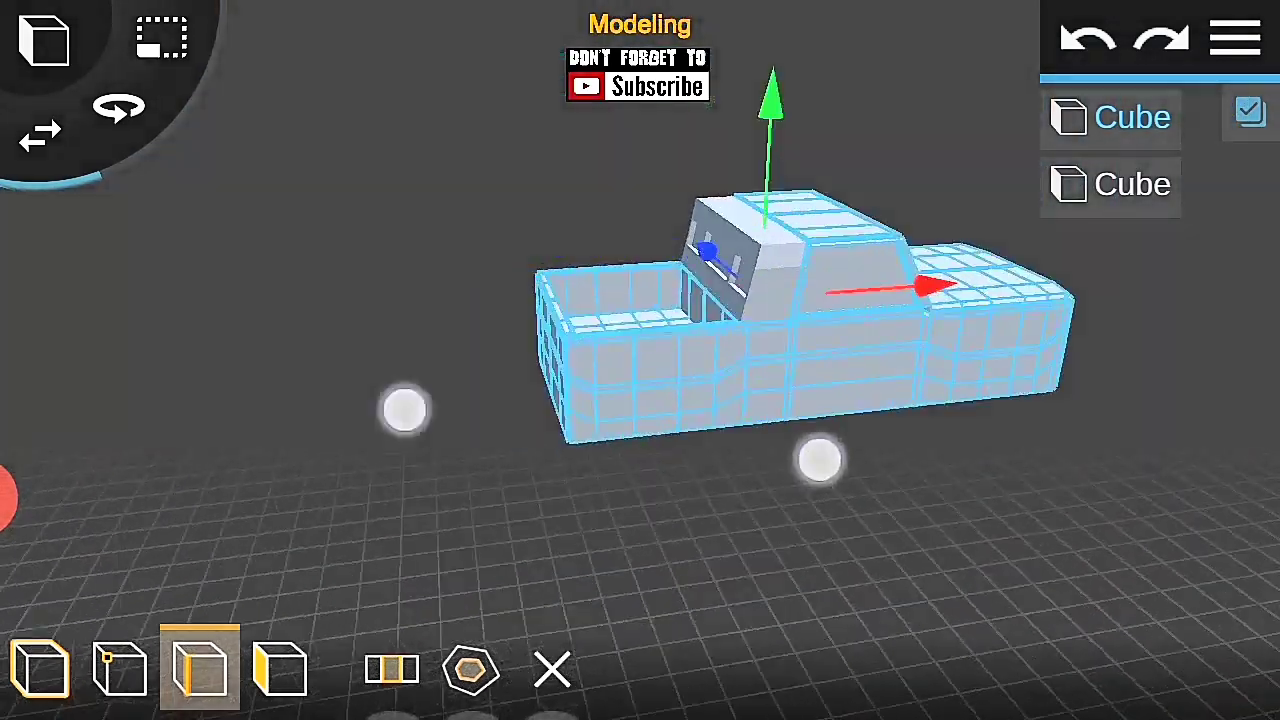
scroll(240, 303, up, 5)
click(240, 303)
scroll(636, 454, up, 5)
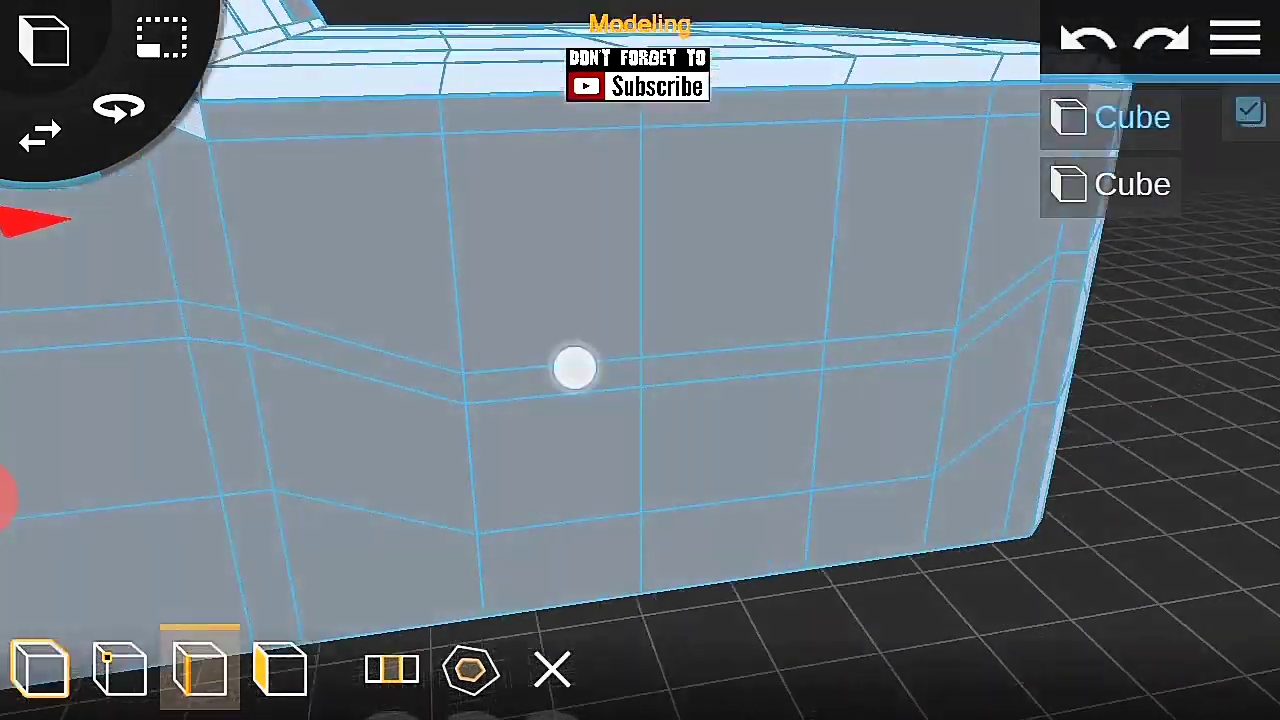
scroll(628, 400, down, 5)
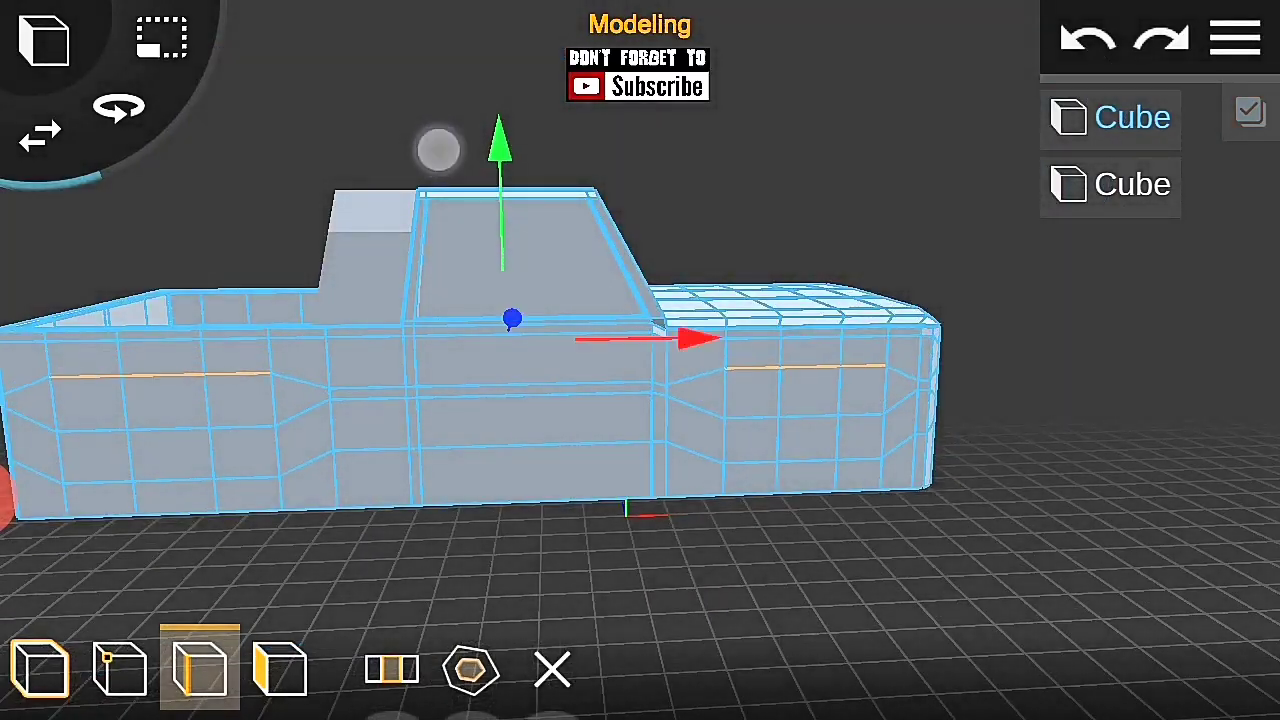
click(1236, 38)
Step: In vertex mode, pick the fender-side vertices for the front wheel arch
click(1236, 38)
scroll(640, 400, up, 5)
click(120, 668)
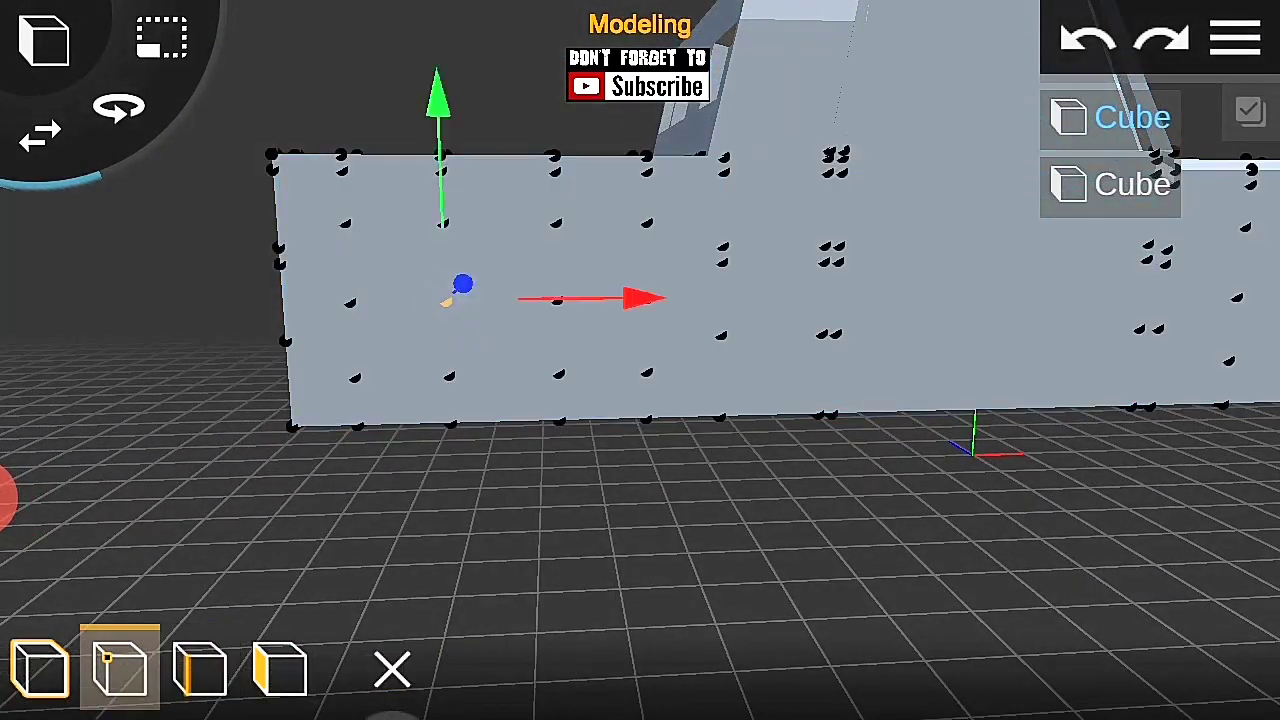
click(1250, 112)
scroll(698, 602, down, 5)
mouse_move(709, 308)
mouse_down()
mouse_move(1168, 536)
mouse_move(549, 466)
mouse_up()
scroll(530, 442, up, 3)
click(467, 326)
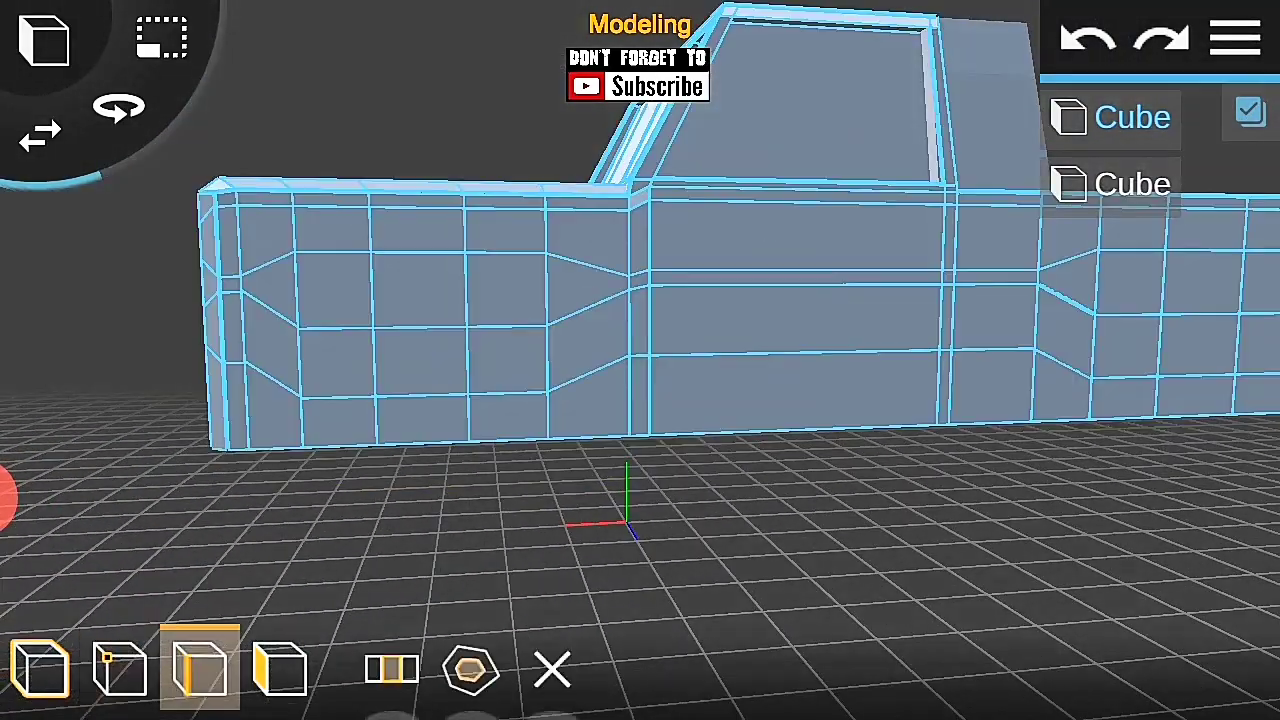
Step: Shape the front wheel-arch vertices, checking the outline in edge mode
click(200, 668)
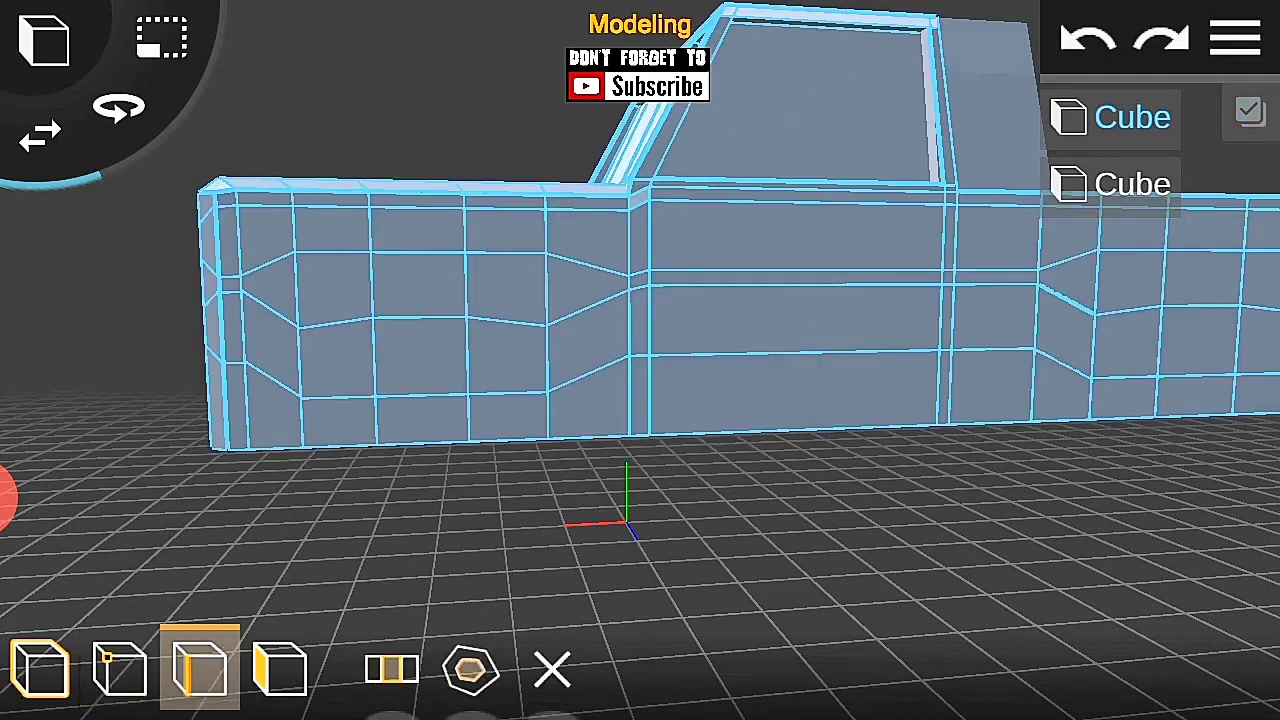
click(120, 668)
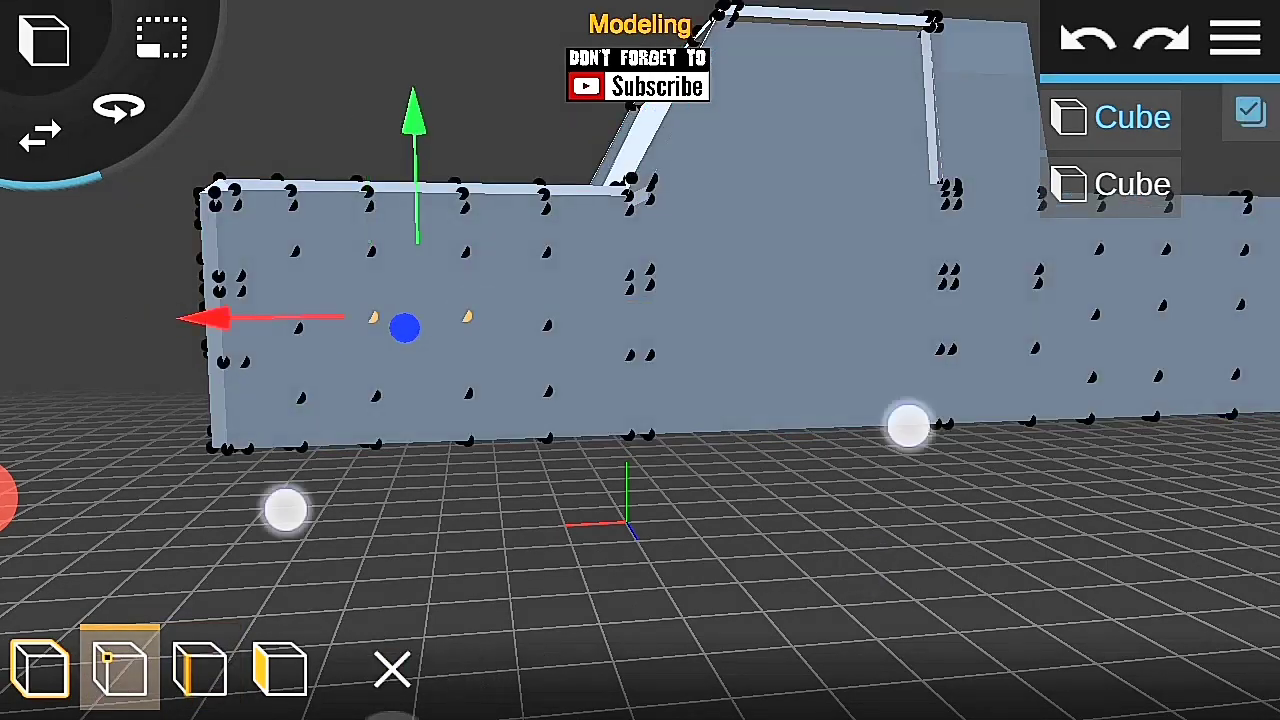
drag(908, 426, 963, 549)
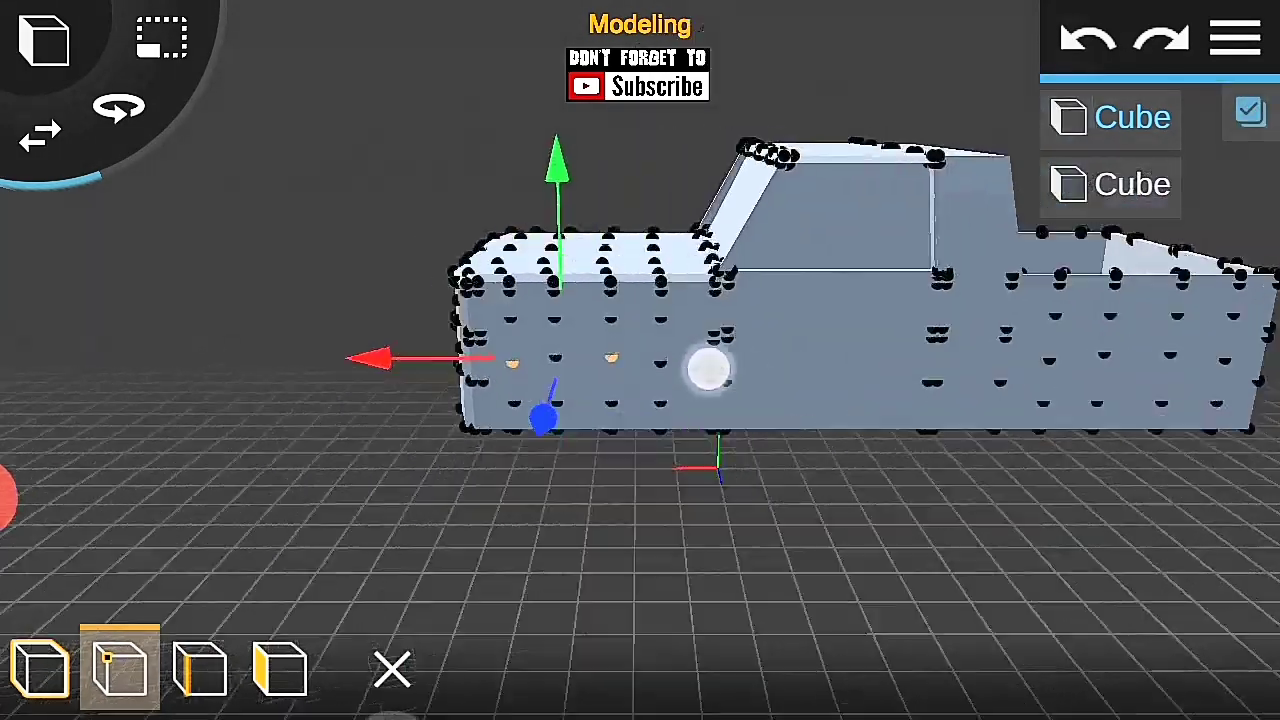
mouse_move(1120, 520)
mouse_down()
mouse_move(1209, 514)
mouse_move(1075, 537)
mouse_move(434, 377)
mouse_up()
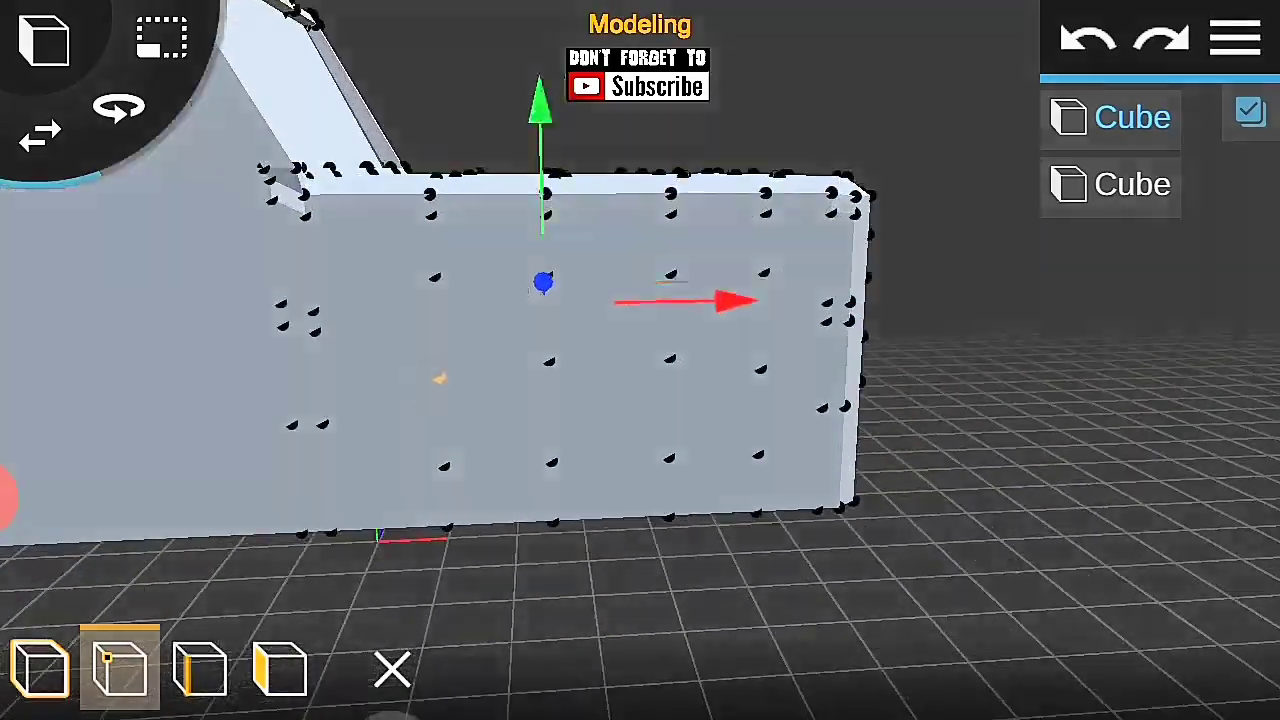
click(200, 668)
drag(860, 400, 920, 360)
click(120, 668)
mouse_move(207, 386)
mouse_down()
mouse_move(171, 491)
mouse_move(209, 329)
mouse_move(171, 491)
mouse_move(207, 386)
mouse_move(674, 180)
mouse_up()
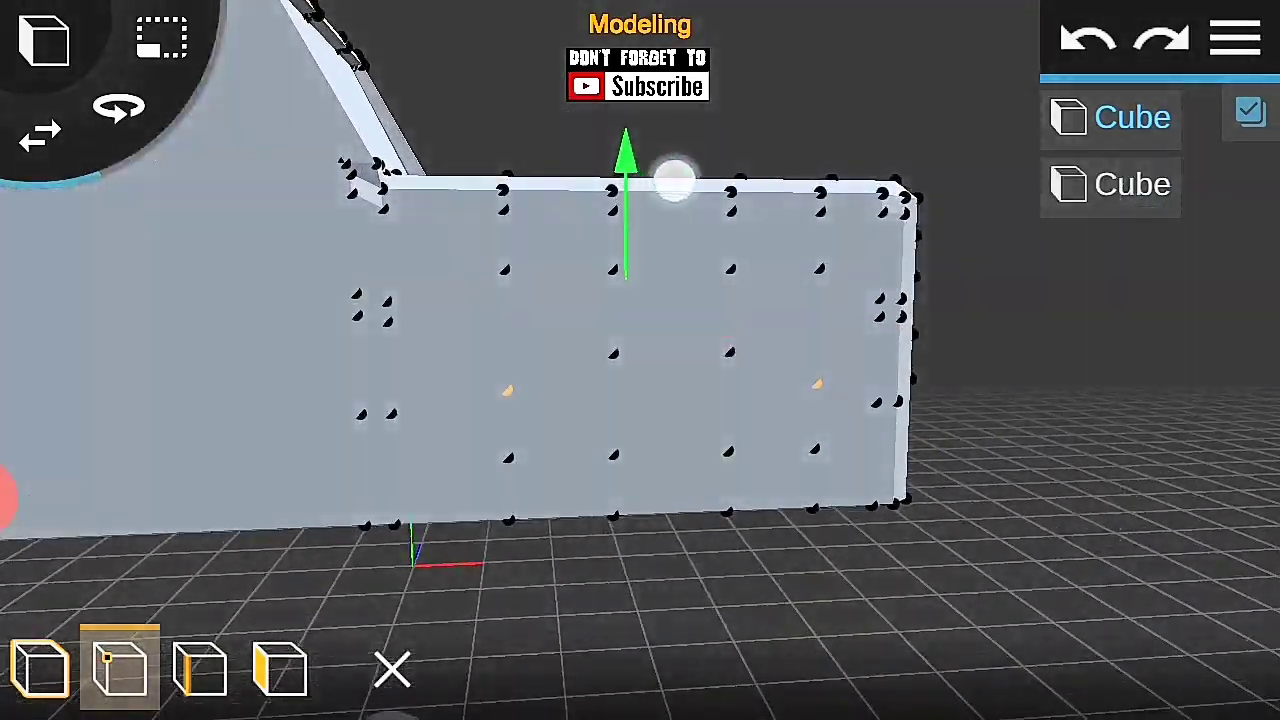
Step: Shape the rear wheel arch on the bed side, checking it in face and edge modes
click(200, 668)
click(120, 668)
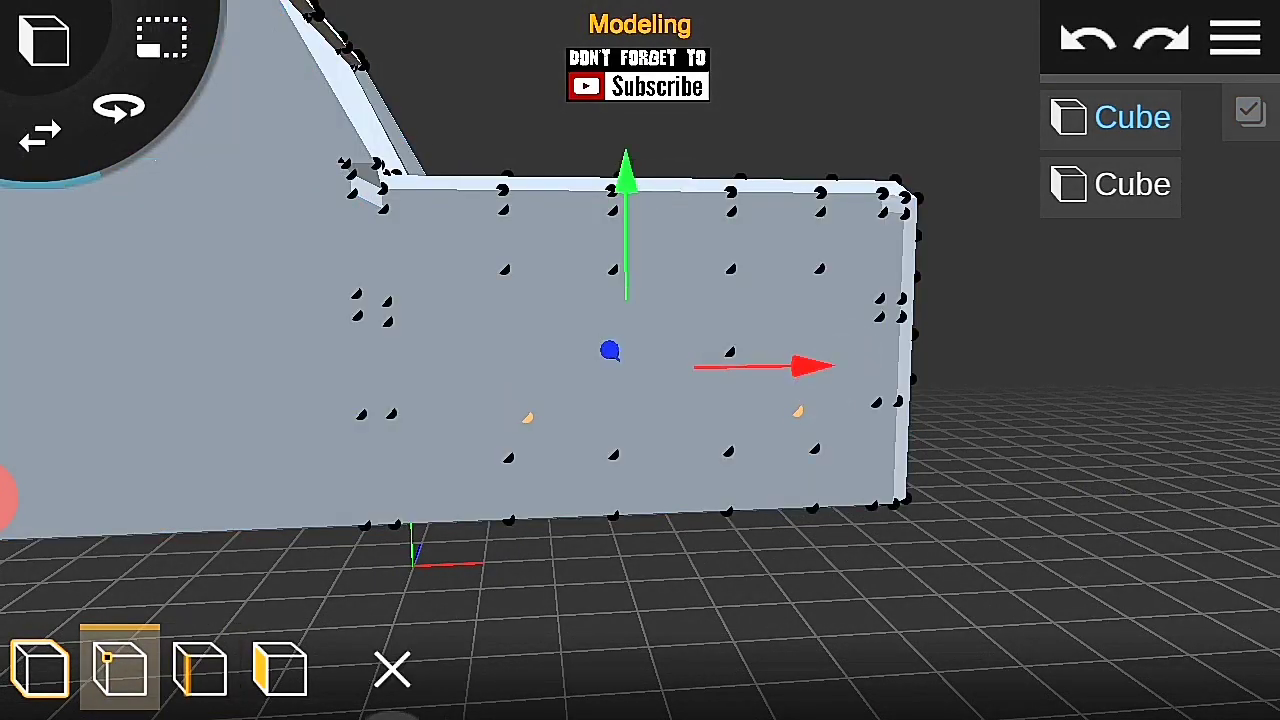
click(200, 668)
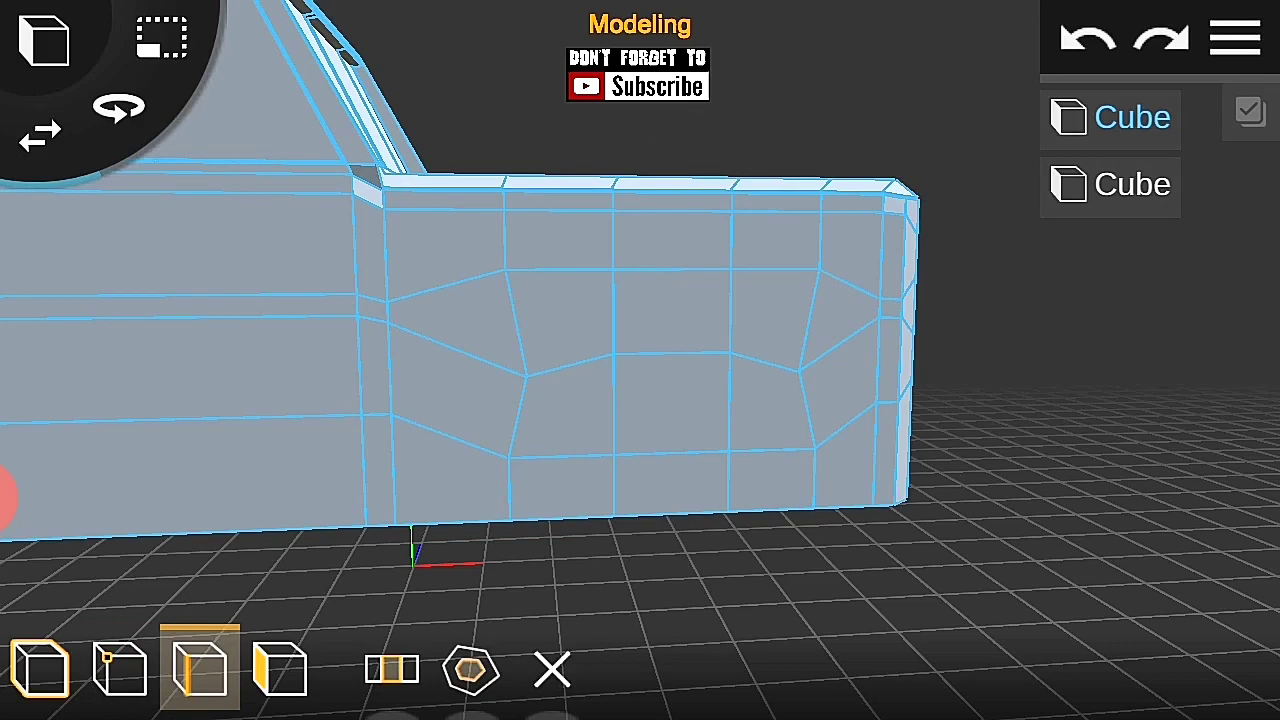
click(120, 668)
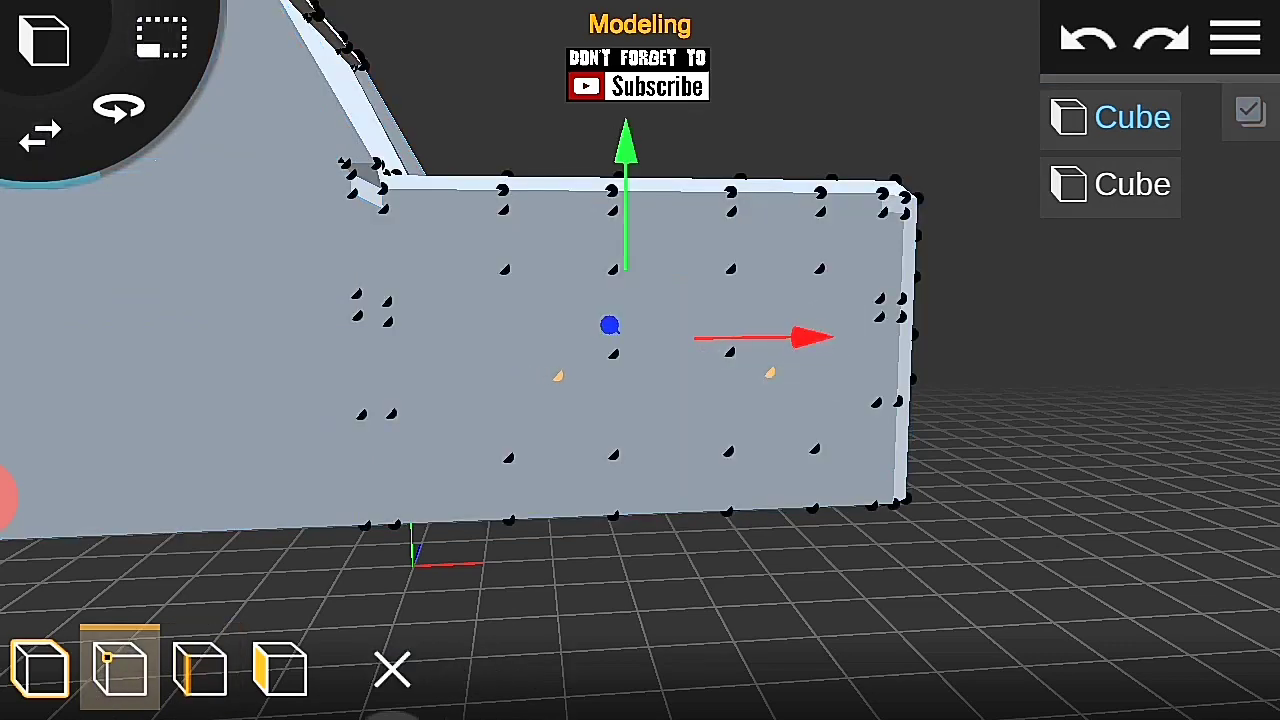
click(200, 668)
drag(60, 350, 247, 343)
scroll(580, 380, up, 3)
scroll(560, 440, down, 3)
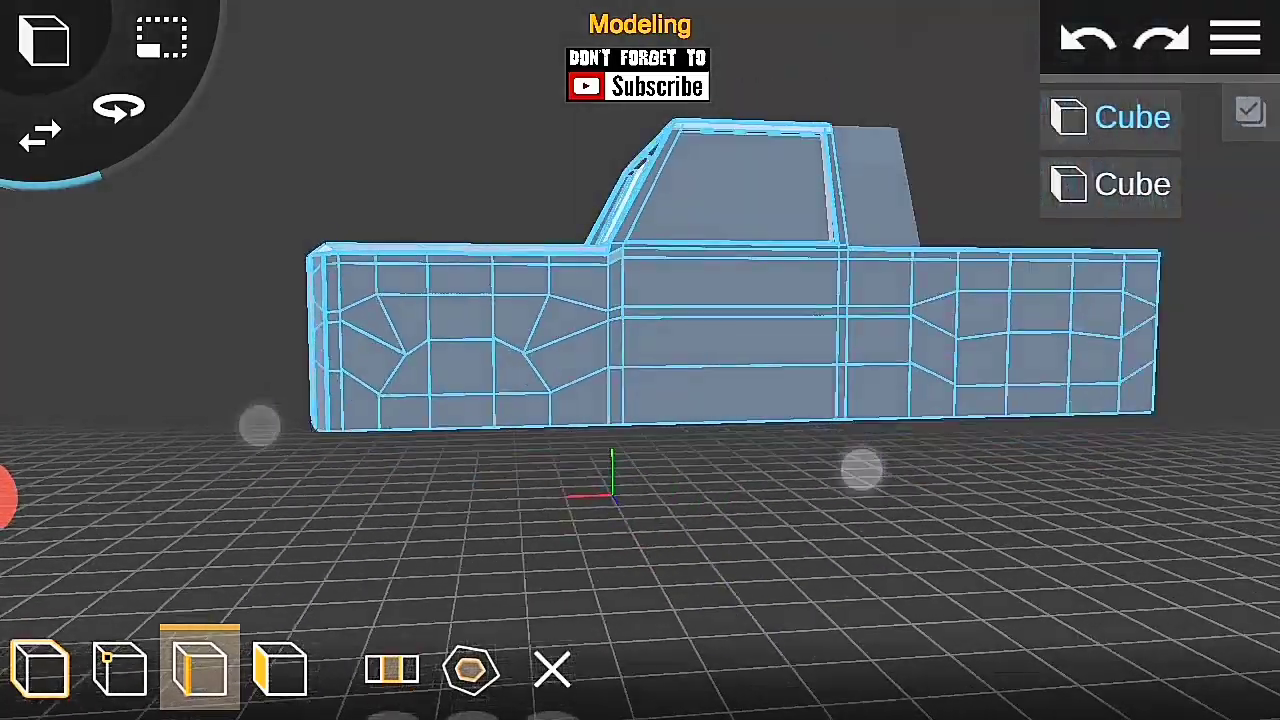
scroll(908, 563, up, 2)
Step: Turn the truck's other side panel to face the view in face selection mode
click(1236, 38)
scroll(571, 440, down, 3)
scroll(1000, 489, up, 3)
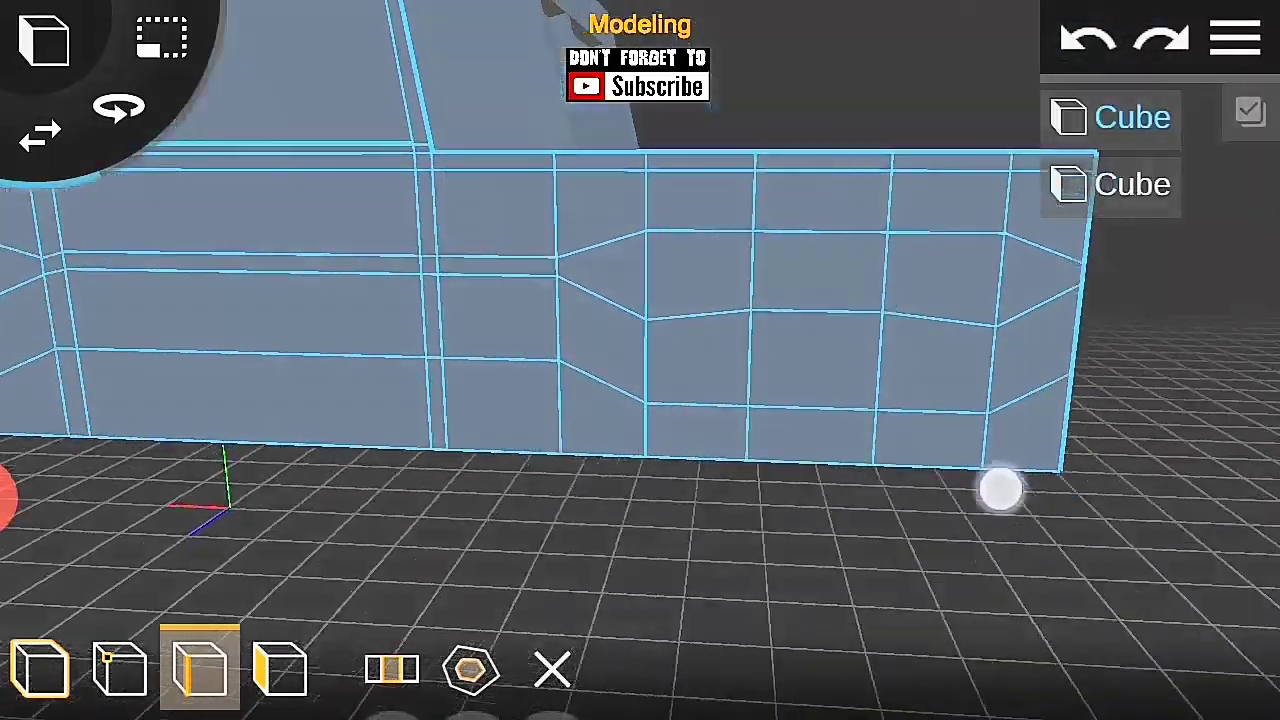
scroll(644, 457, down, 2)
click(120, 668)
scroll(425, 325, up, 3)
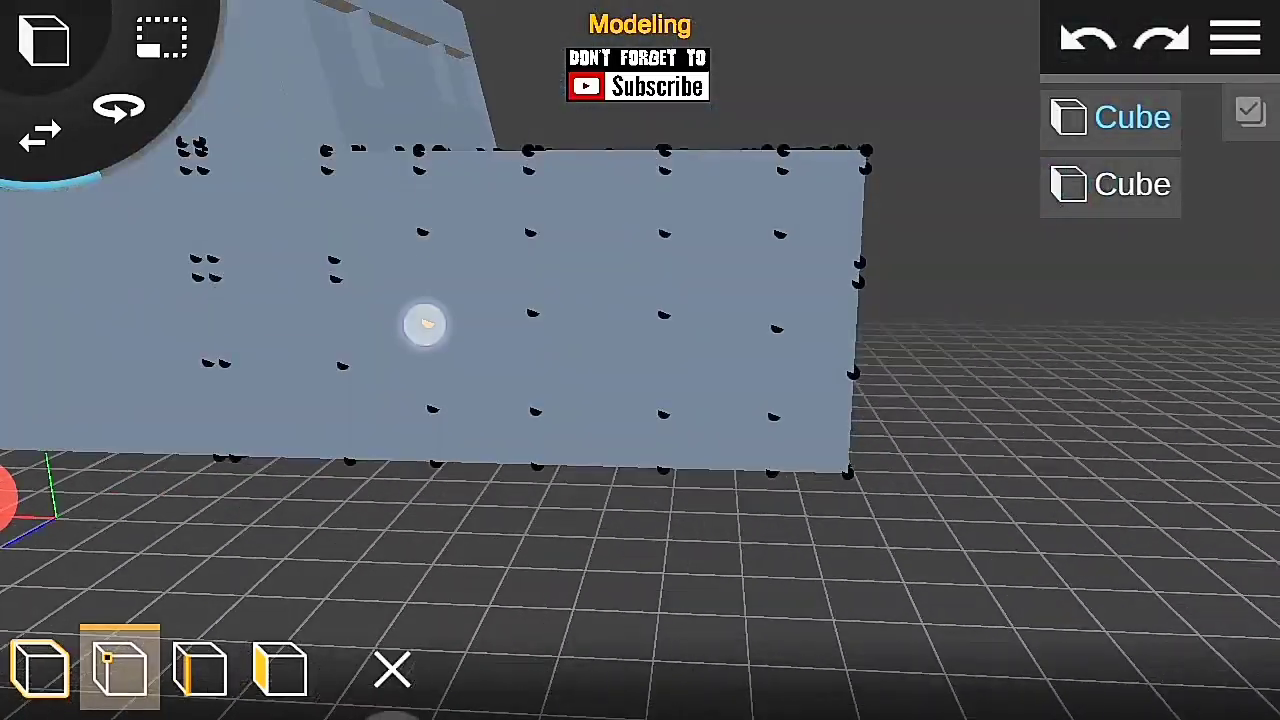
drag(250, 520, 703, 531)
scroll(660, 410, up, 3)
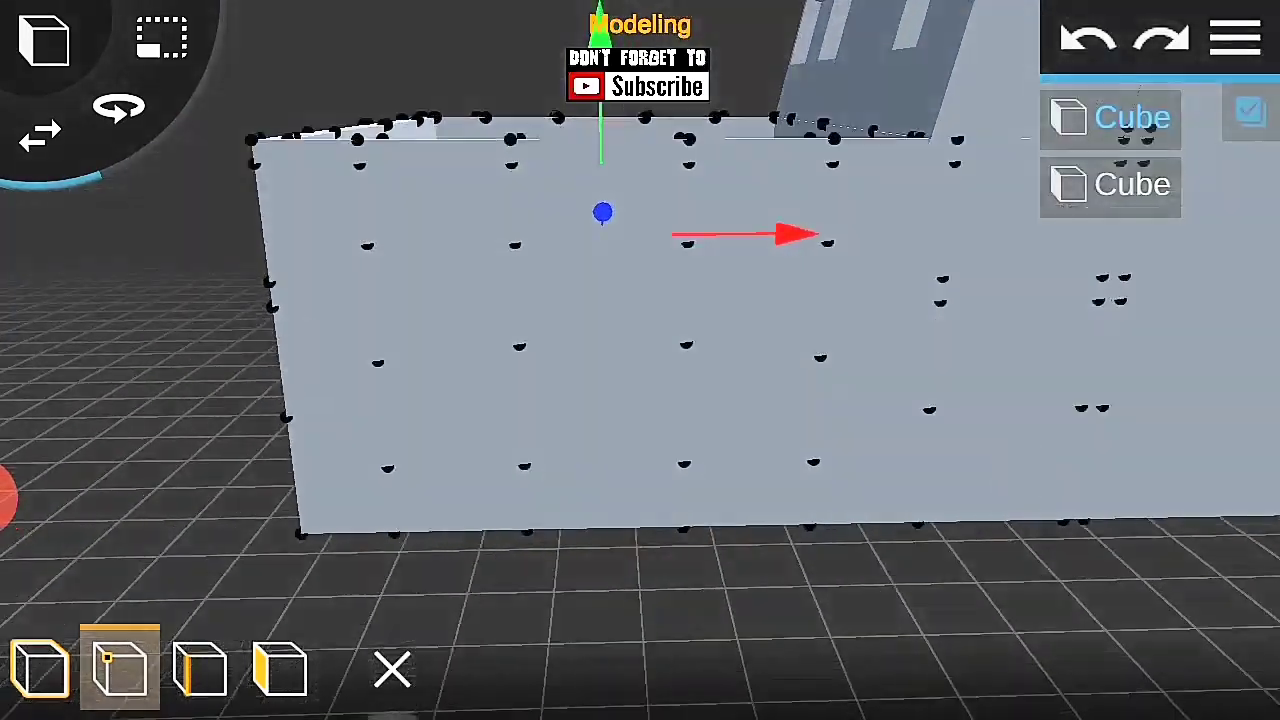
drag(928, 416, 770, 377)
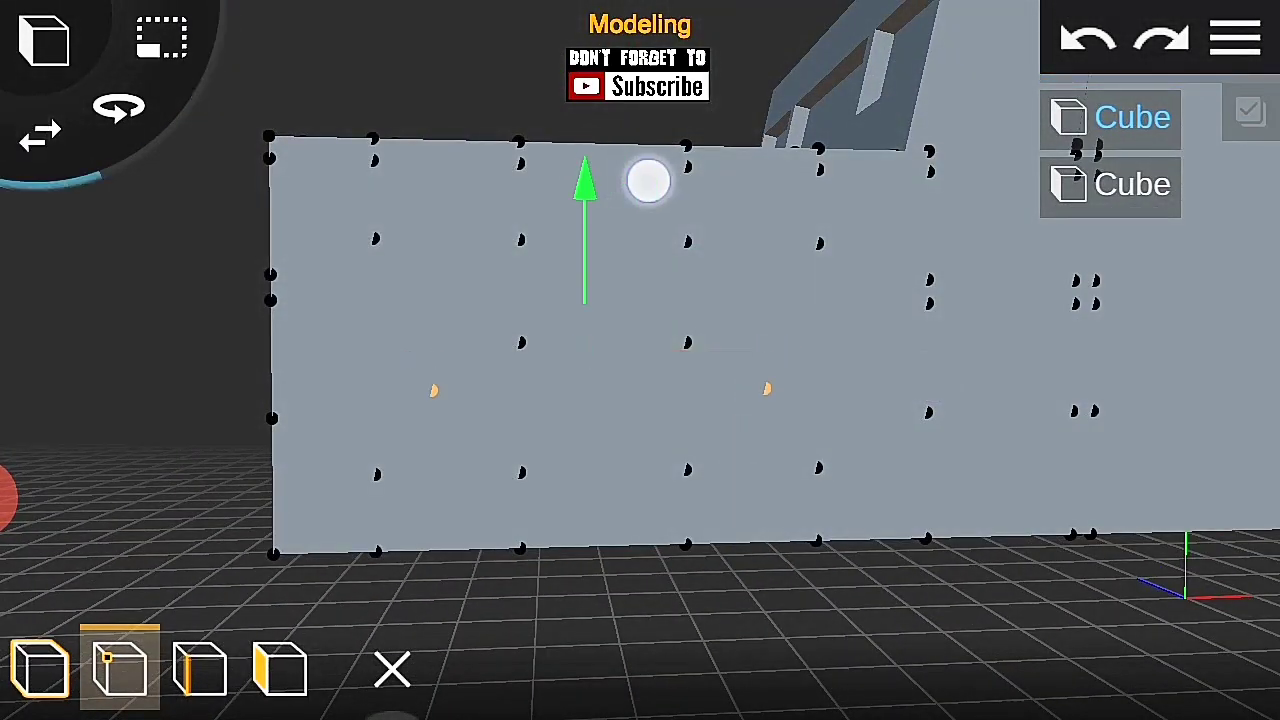
click(200, 668)
scroll(610, 450, down, 3)
click(1236, 38)
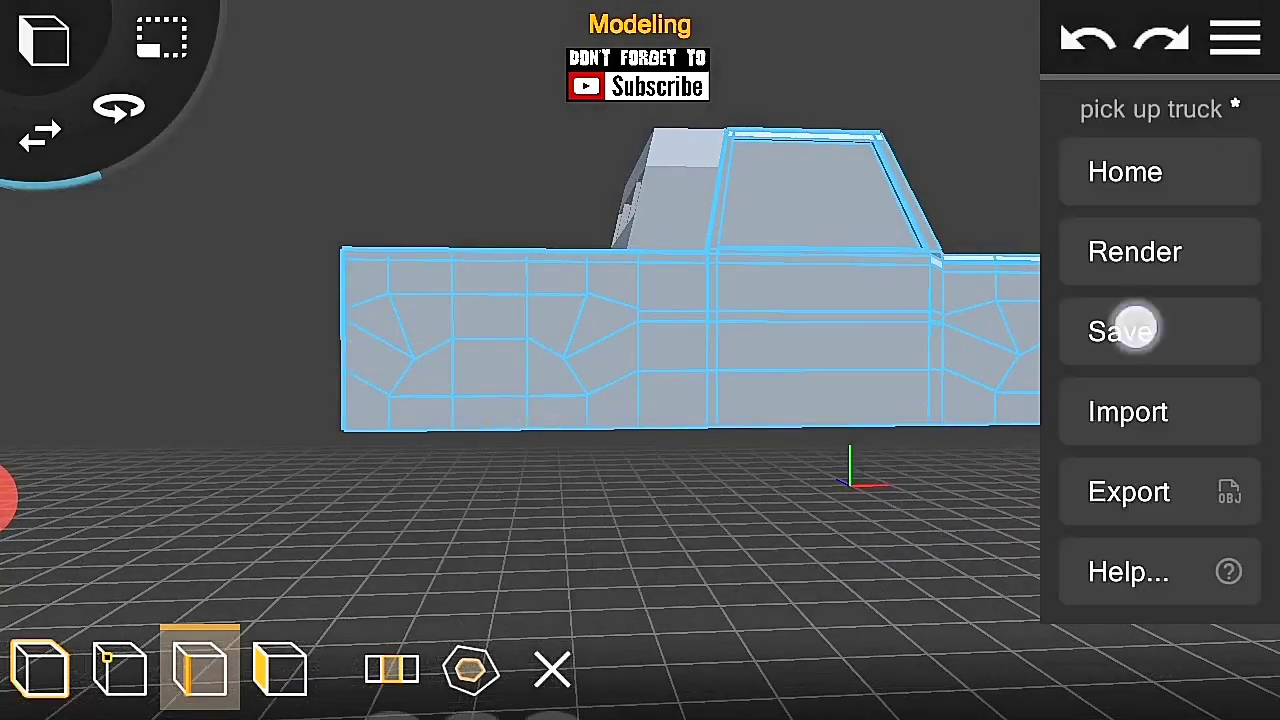
Step: Save the pick up truck project
click(1130, 330)
scroll(584, 468, up, 3)
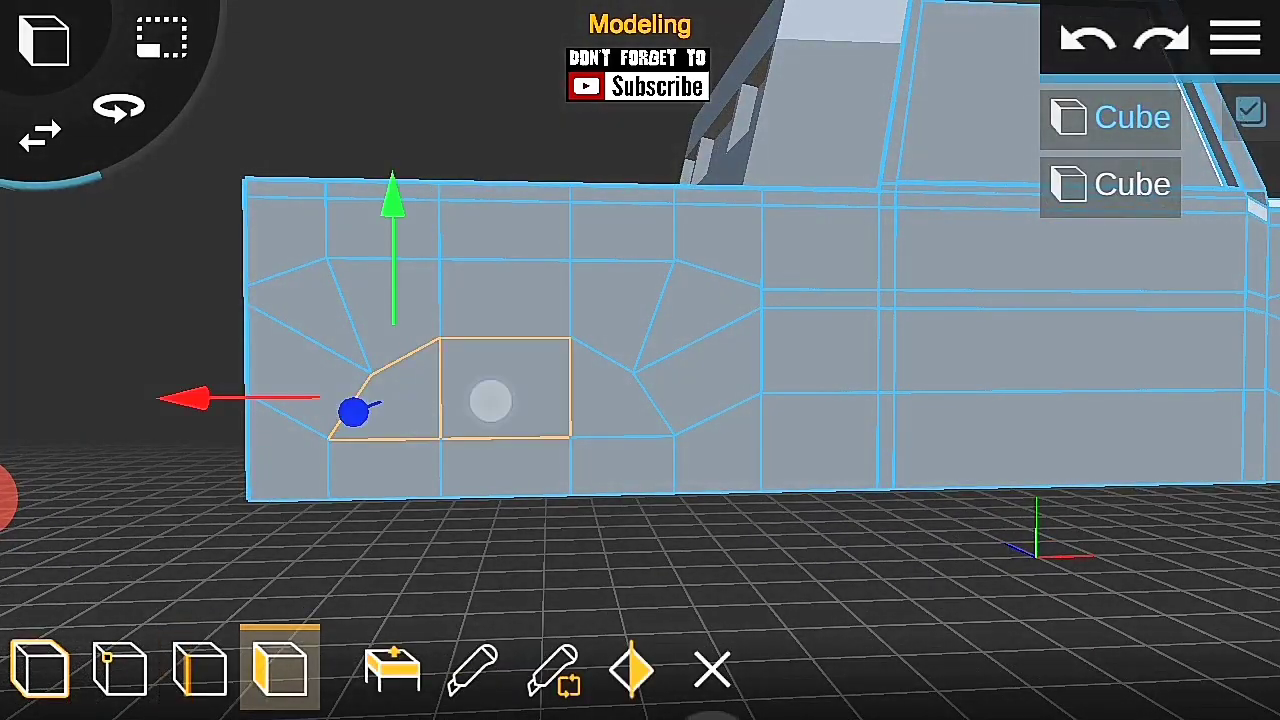
drag(497, 470, 727, 400)
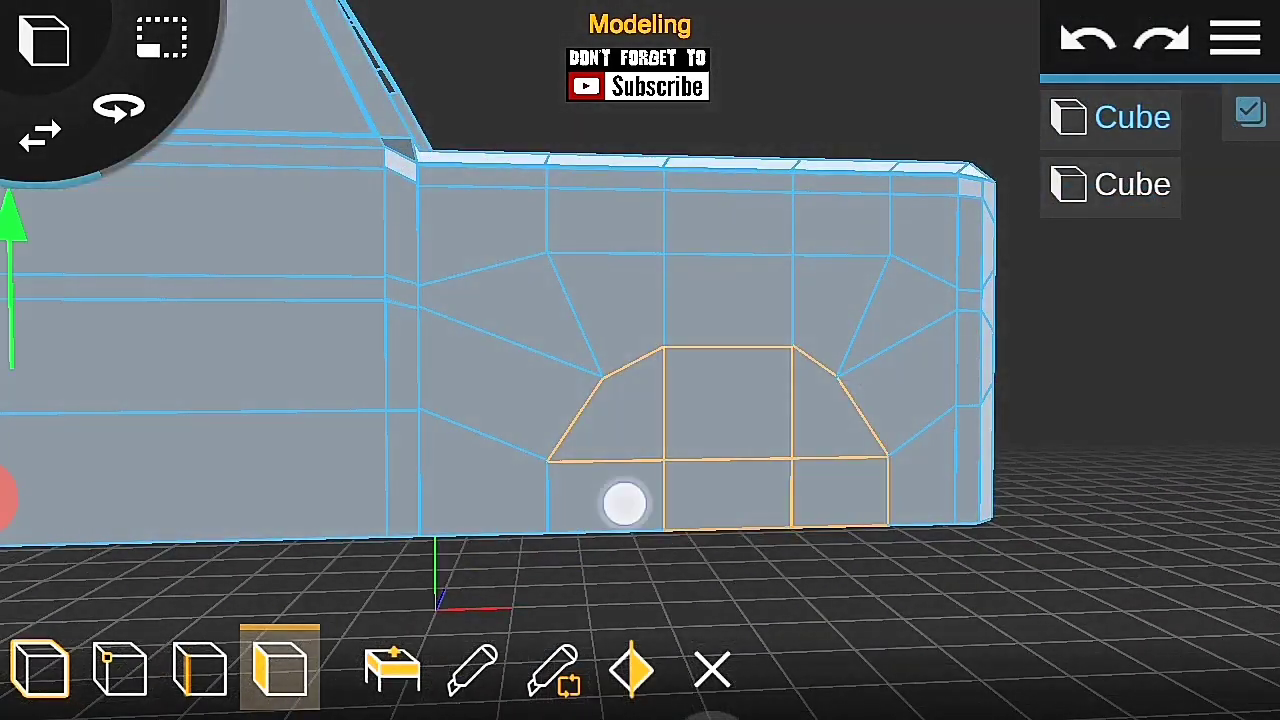
drag(740, 497, 1163, 540)
scroll(1200, 483, down, 3)
scroll(640, 400, up, 4)
Step: Adjust the wheel-arch face selection and extrude those faces inward into the body
click(787, 425)
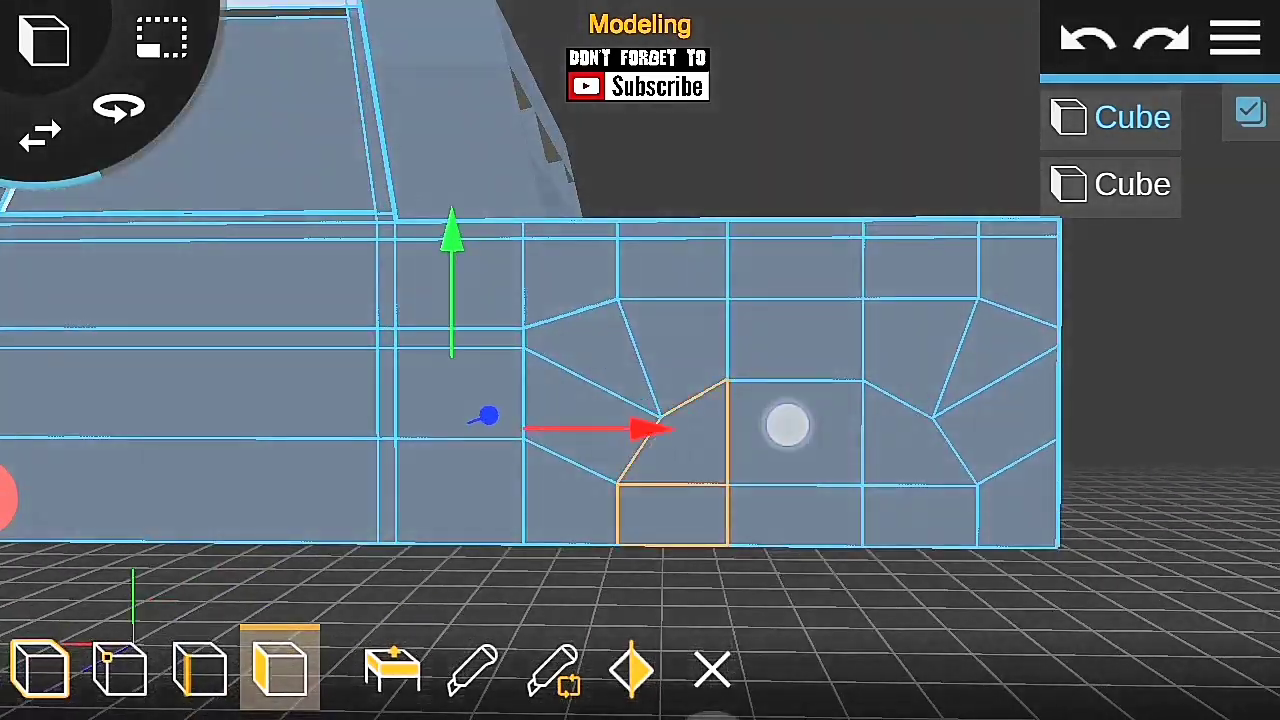
scroll(550, 450, down, 3)
scroll(565, 390, up, 4)
mouse_move(455, 495)
mouse_down()
mouse_move(269, 451)
mouse_move(200, 357)
mouse_up()
click(592, 200)
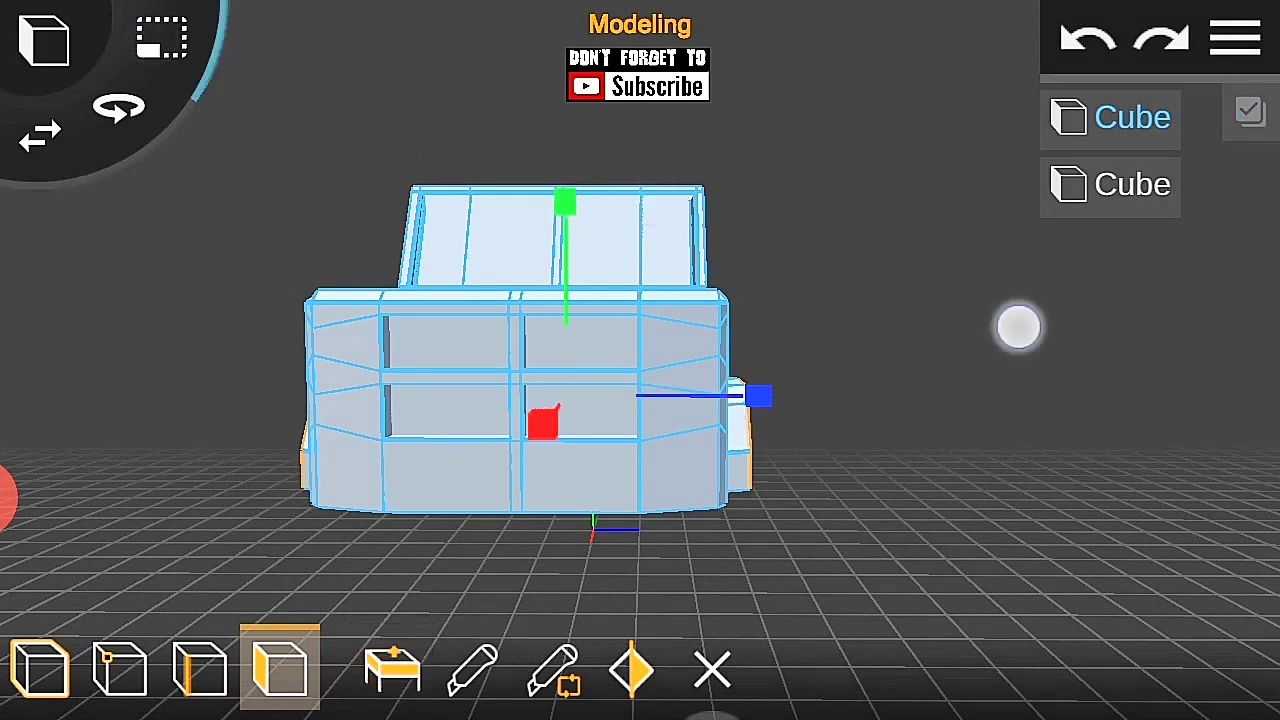
Step: Orbit below, above and beside the truck to inspect the recessed wheel wells
drag(1018, 327, 1005, 207)
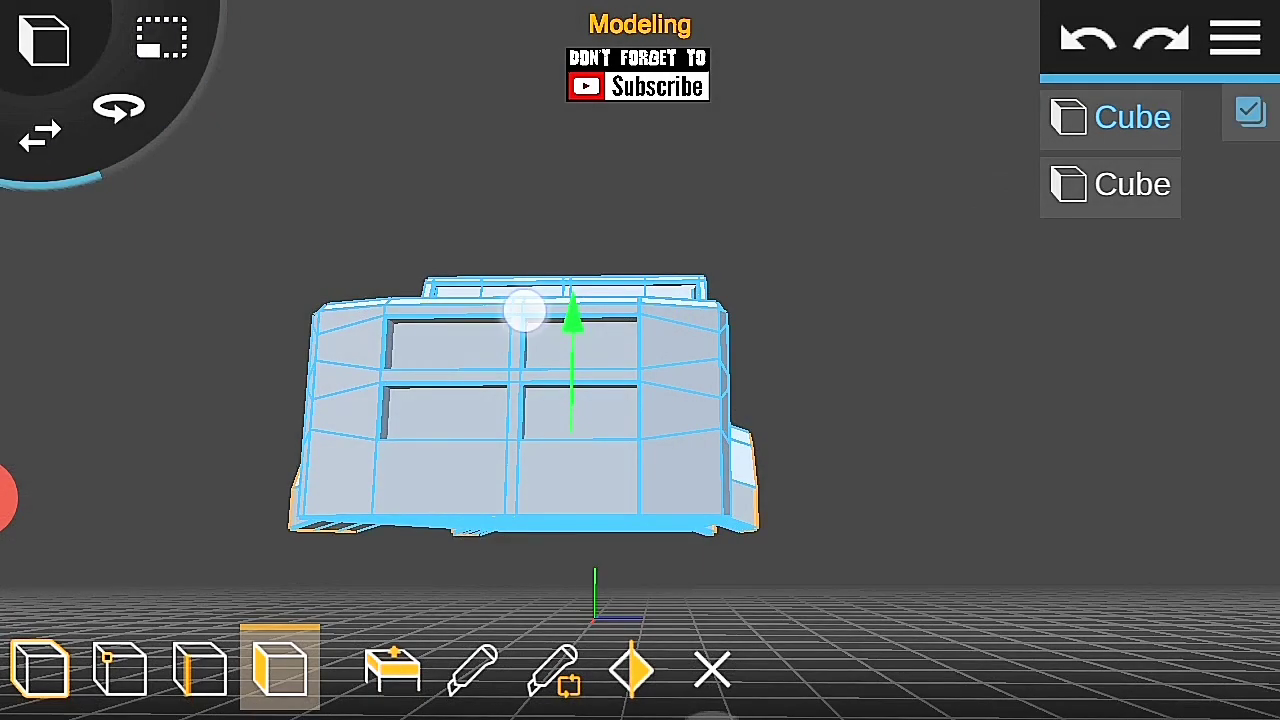
mouse_move(519, 303)
mouse_down()
mouse_move(894, 320)
mouse_move(157, 40)
mouse_up()
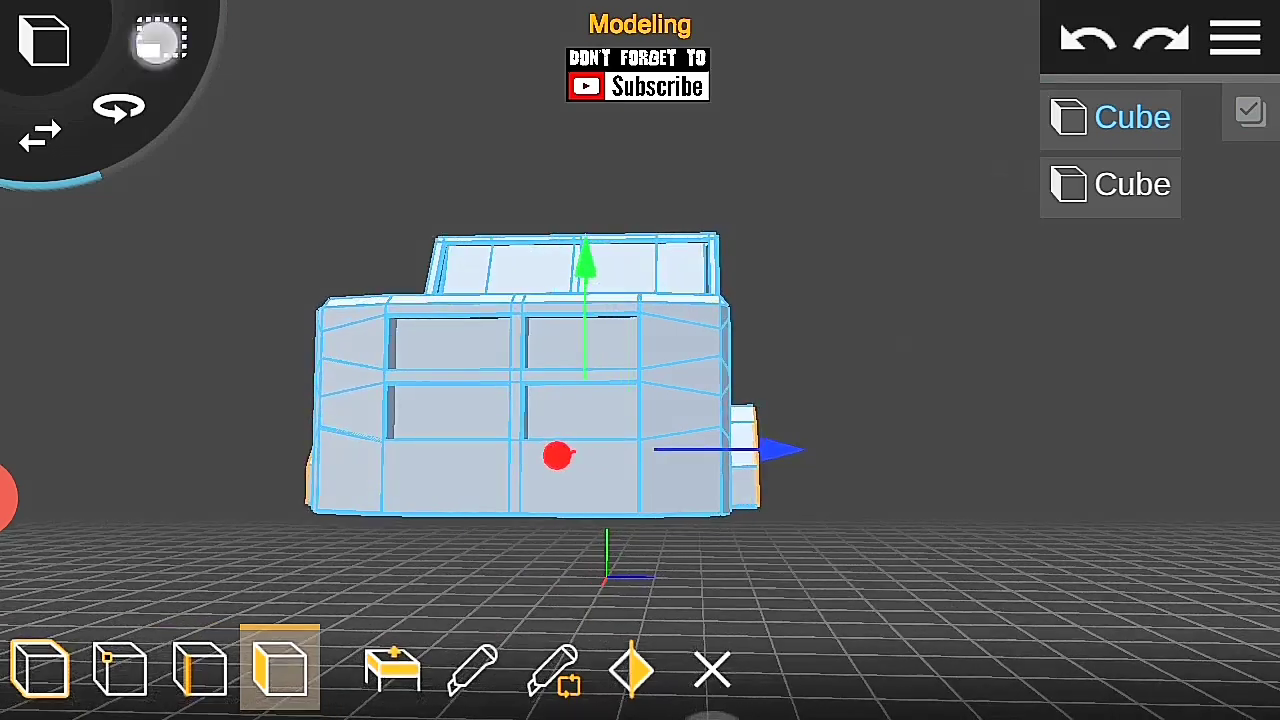
mouse_move(778, 560)
mouse_down()
mouse_move(834, 580)
mouse_move(1086, 529)
mouse_move(771, 580)
mouse_move(720, 283)
mouse_up()
mouse_move(780, 168)
mouse_down()
mouse_move(1009, 531)
mouse_move(914, 311)
mouse_up()
drag(1143, 430, 1089, 300)
mouse_move(1006, 407)
mouse_down()
mouse_move(920, 349)
mouse_move(989, 397)
mouse_move(932, 403)
mouse_up()
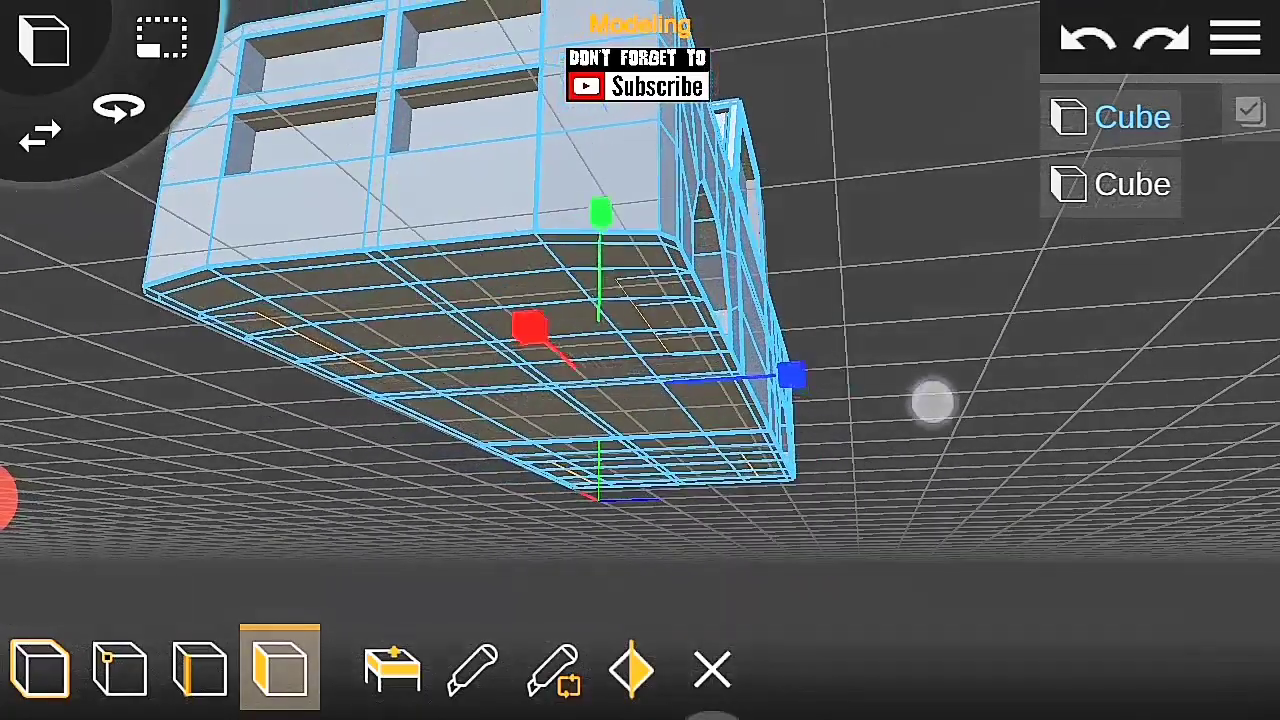
drag(792, 432, 809, 534)
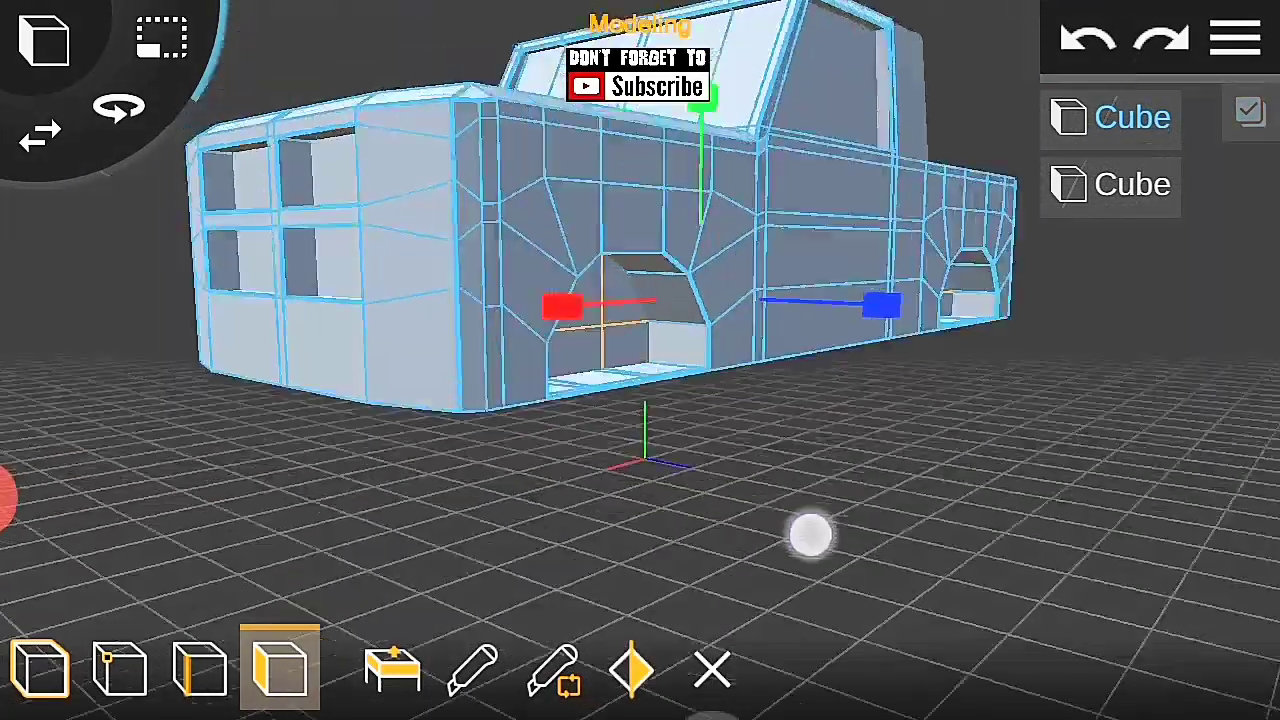
click(1236, 38)
mouse_move(903, 475)
mouse_down()
mouse_move(923, 417)
mouse_move(1003, 425)
mouse_up()
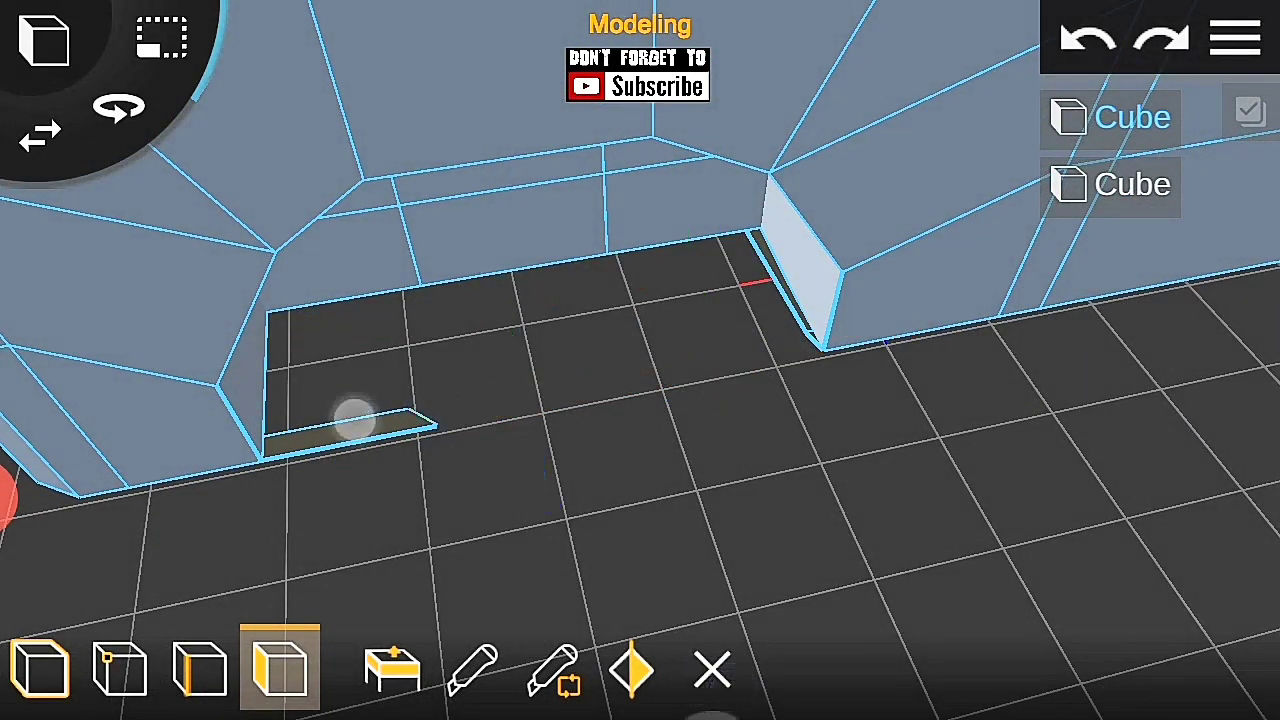
Step: Undo the last wheel-well edit
drag(860, 280, 890, 360)
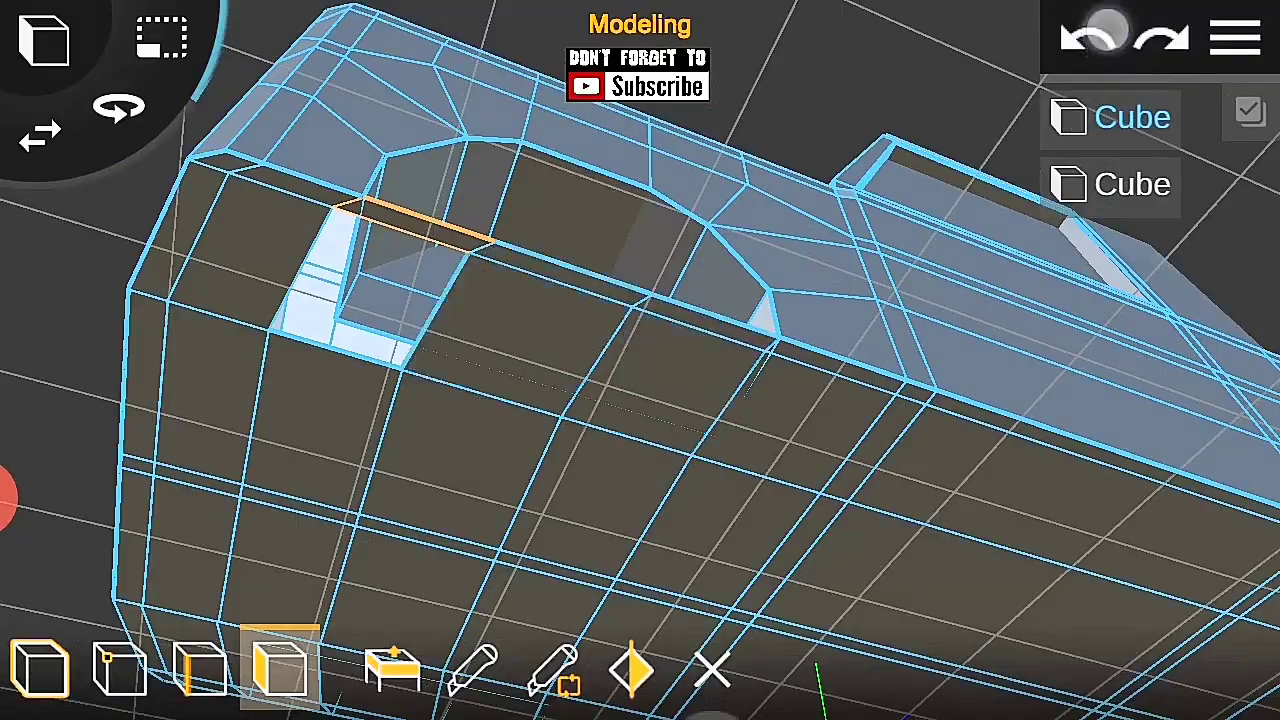
click(1085, 40)
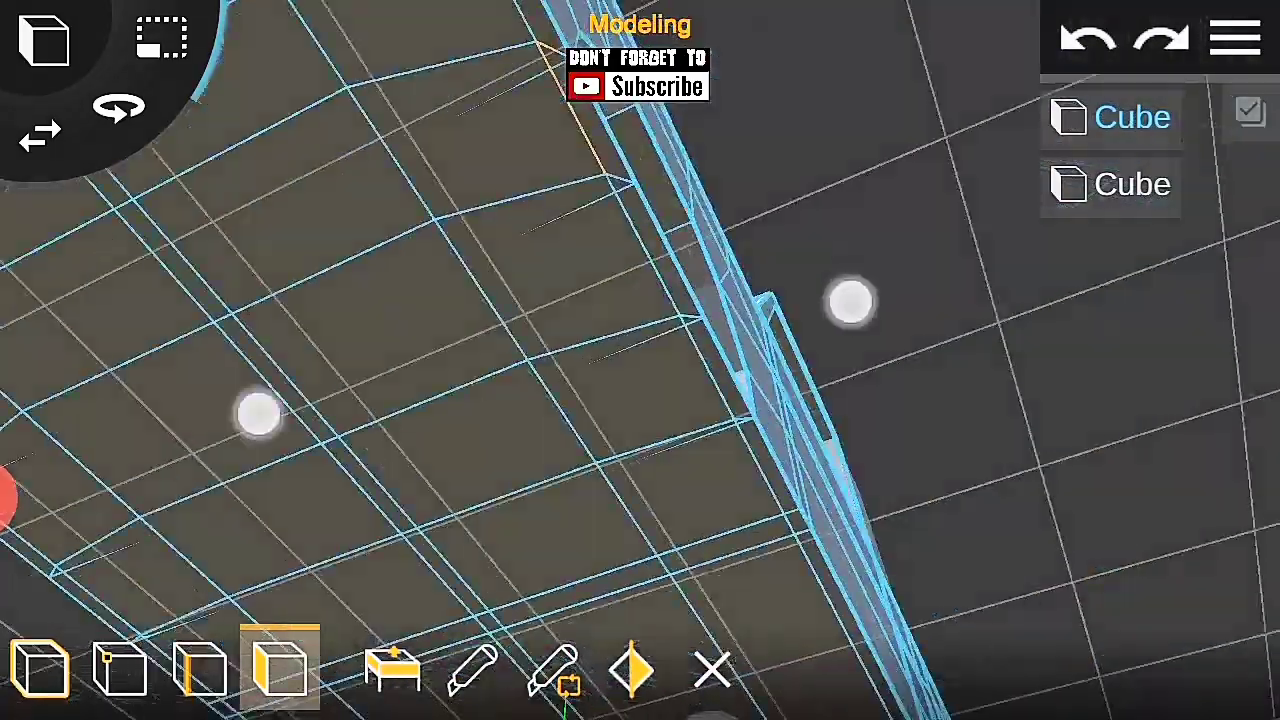
drag(849, 300, 800, 386)
mouse_move(393, 330)
mouse_down()
mouse_move(1069, 434)
mouse_move(909, 391)
mouse_move(914, 491)
mouse_move(985, 415)
mouse_move(1010, 440)
mouse_up()
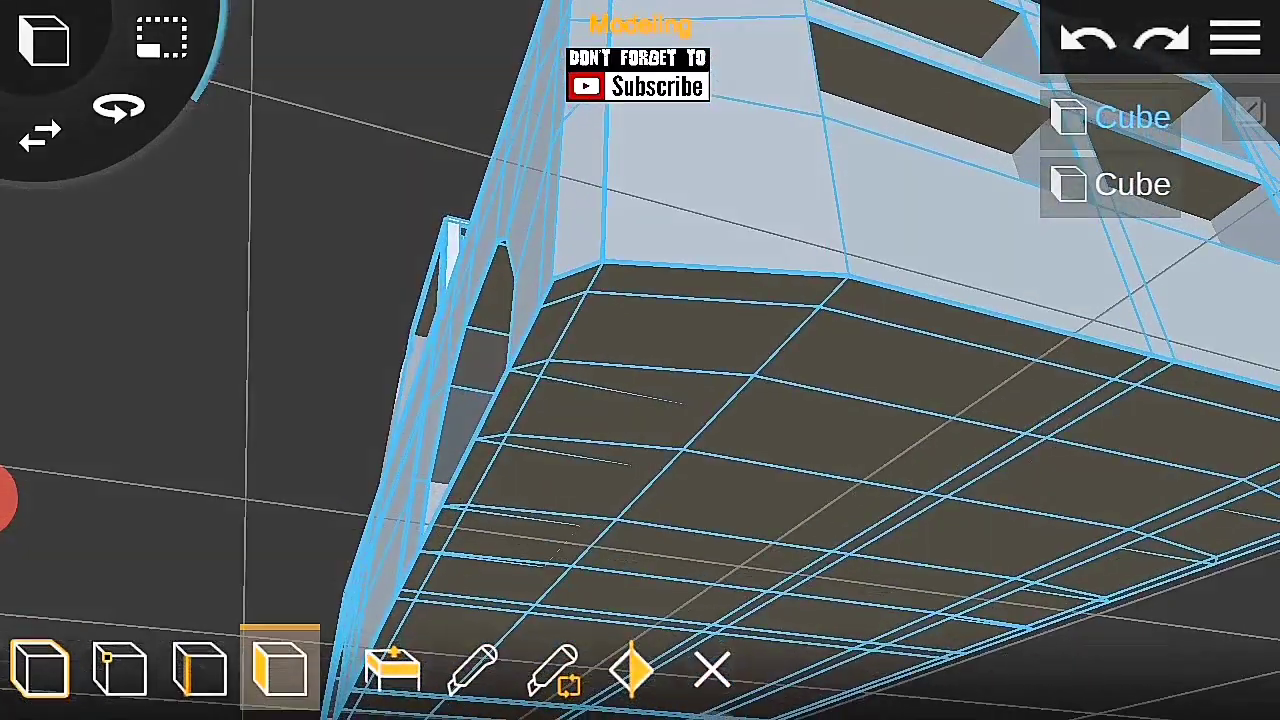
drag(838, 277, 1069, 551)
Step: Save the pick up truck project from the main menu
click(1236, 38)
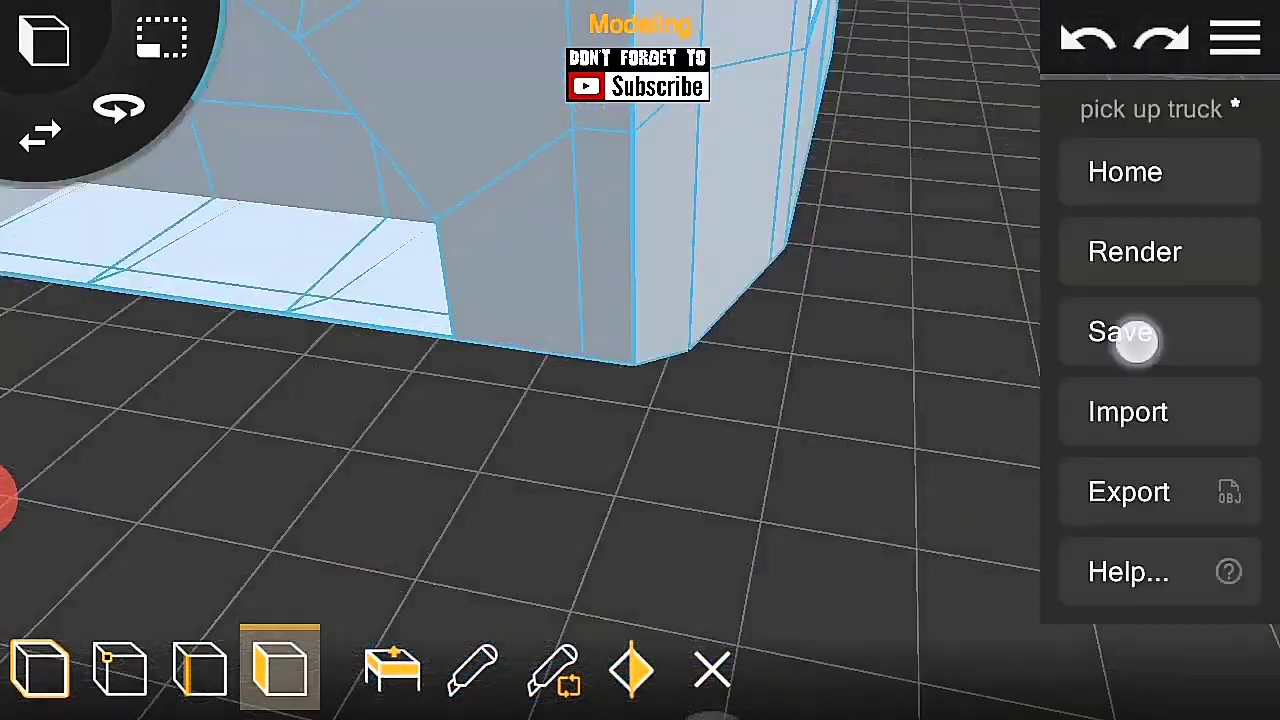
click(1134, 337)
drag(486, 486, 369, 394)
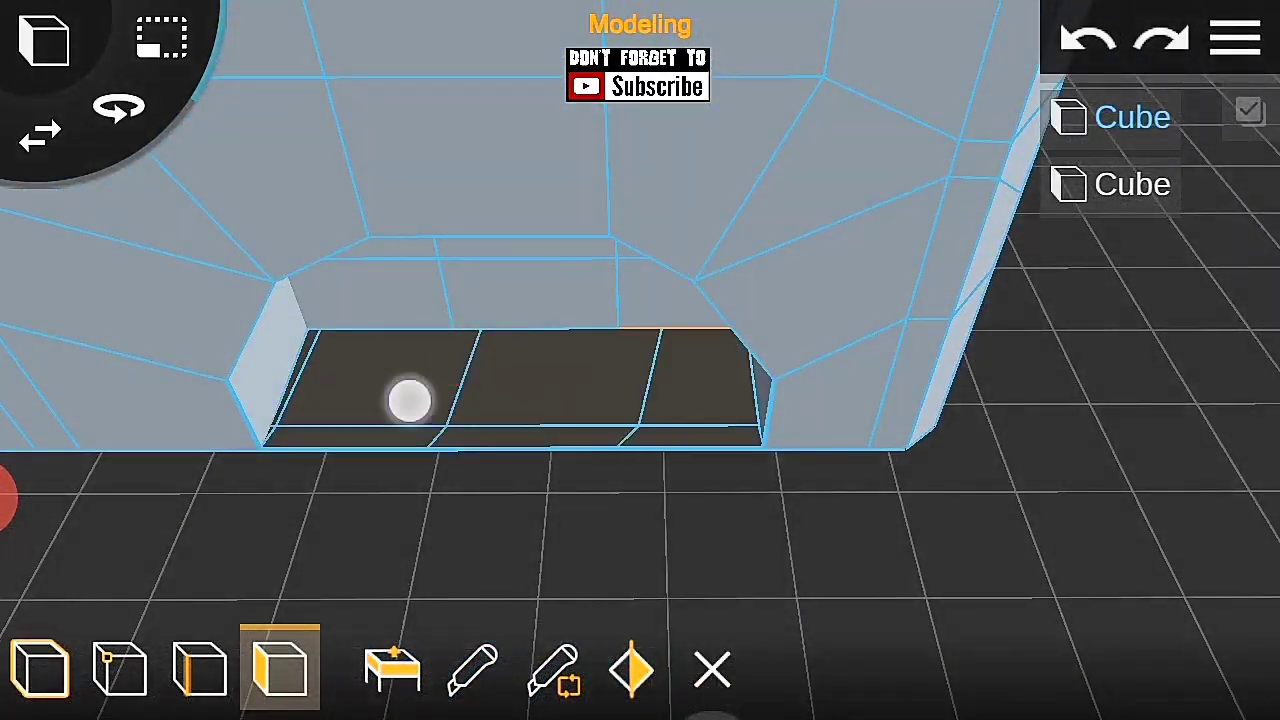
scroll(618, 474, up, 3)
mouse_move(740, 675)
mouse_down()
mouse_move(851, 89)
mouse_move(700, 460)
mouse_move(1111, 451)
mouse_move(815, 375)
mouse_up()
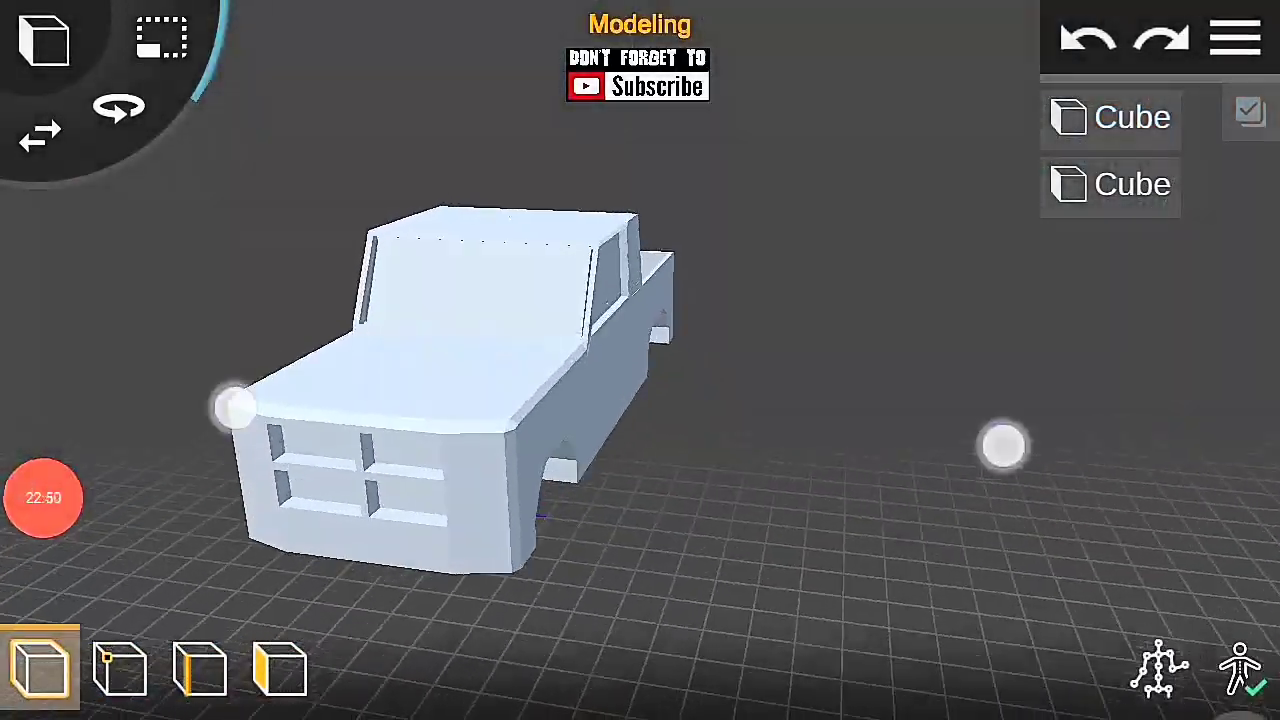
scroll(620, 430, up, 5)
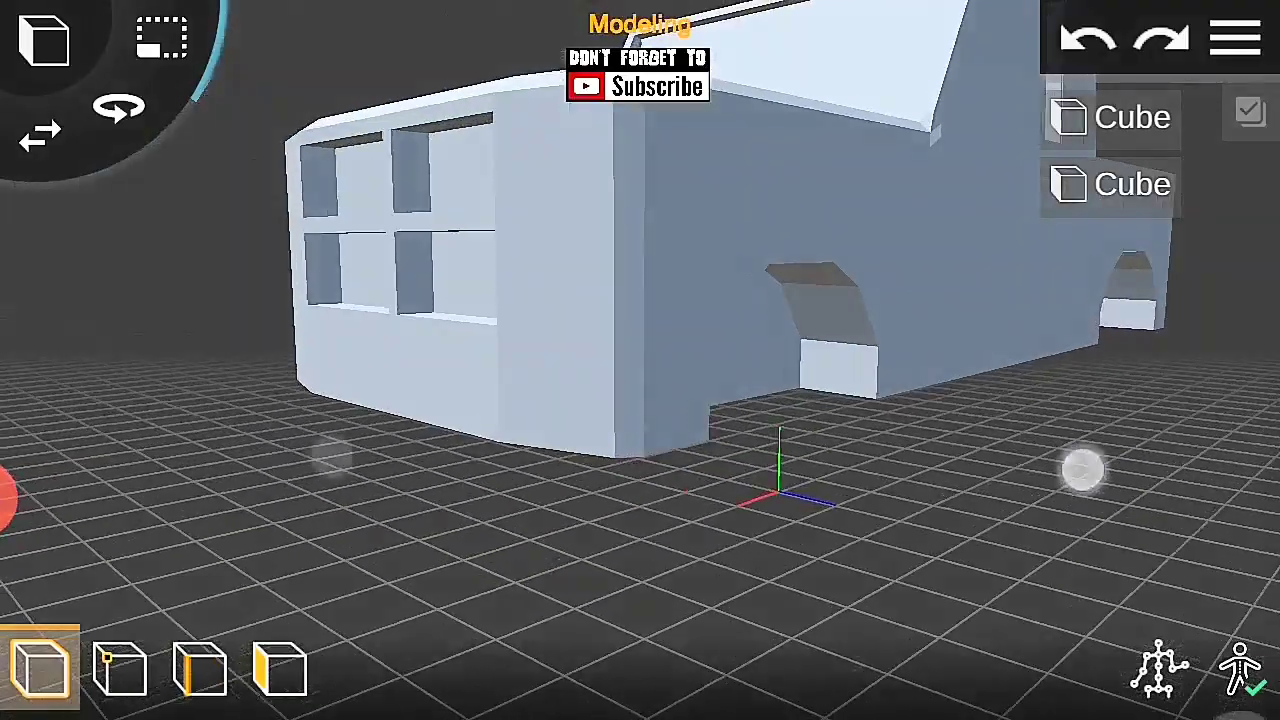
Step: Add a new cube to the scene from the front view of the truck
mouse_move(1030, 484)
mouse_down()
mouse_move(797, 286)
mouse_move(791, 546)
mouse_move(876, 535)
mouse_up()
mouse_move(780, 600)
mouse_down()
mouse_move(834, 543)
mouse_move(1083, 517)
mouse_move(1017, 460)
mouse_move(903, 445)
mouse_move(1066, 420)
mouse_up()
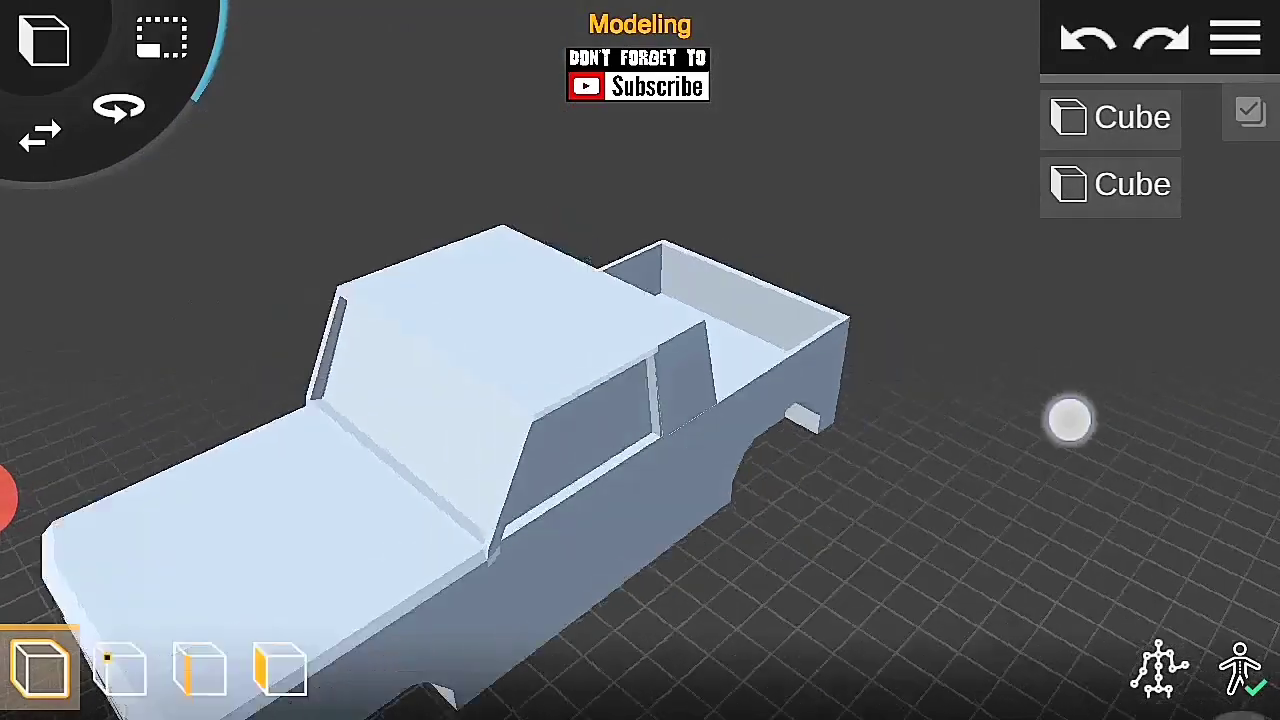
scroll(640, 340, up, 3)
mouse_move(945, 282)
mouse_down()
mouse_move(1023, 471)
mouse_move(817, 414)
mouse_up()
click(44, 40)
click(57, 165)
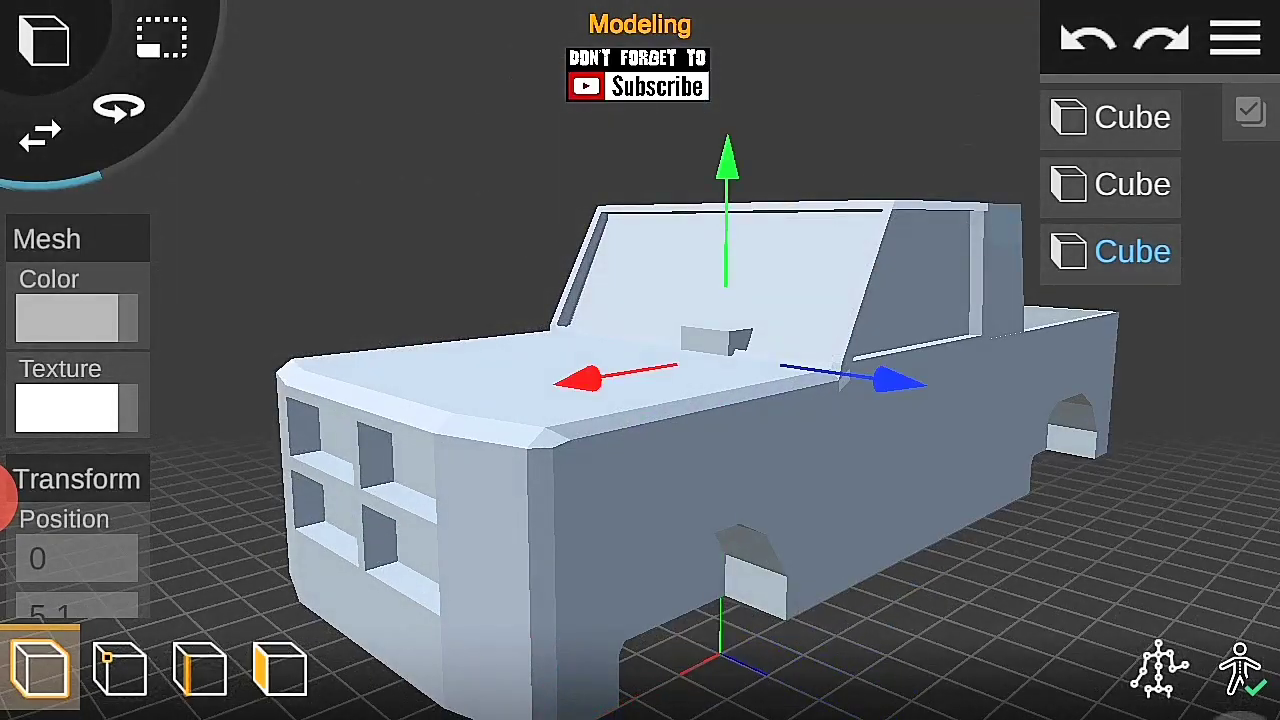
Step: Duplicate the cube and lower the copy onto the front grille as a slat
drag(650, 400, 786, 435)
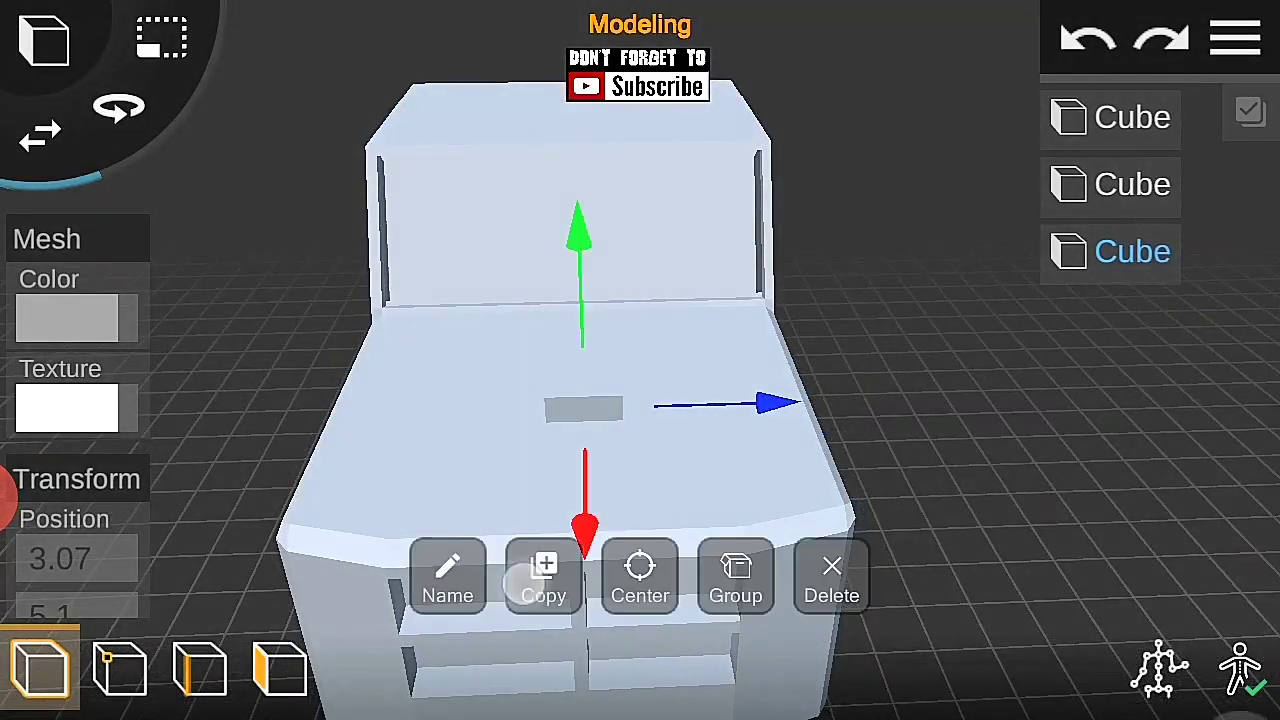
click(543, 580)
drag(320, 383, 915, 463)
drag(362, 279, 1006, 271)
scroll(640, 360, up, 5)
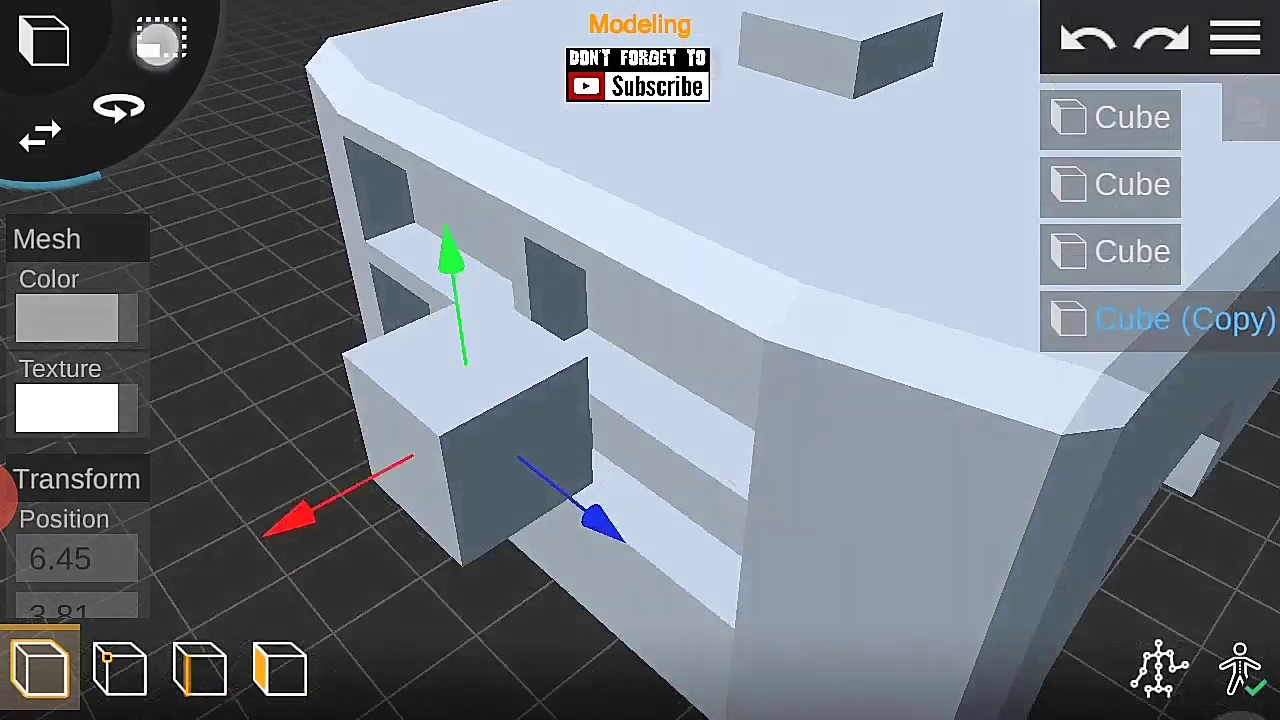
drag(449, 243, 340, 425)
drag(430, 425, 415, 420)
mouse_move(640, 400)
mouse_down()
mouse_move(1157, 251)
mouse_move(900, 300)
mouse_up()
scroll(640, 400, down, 3)
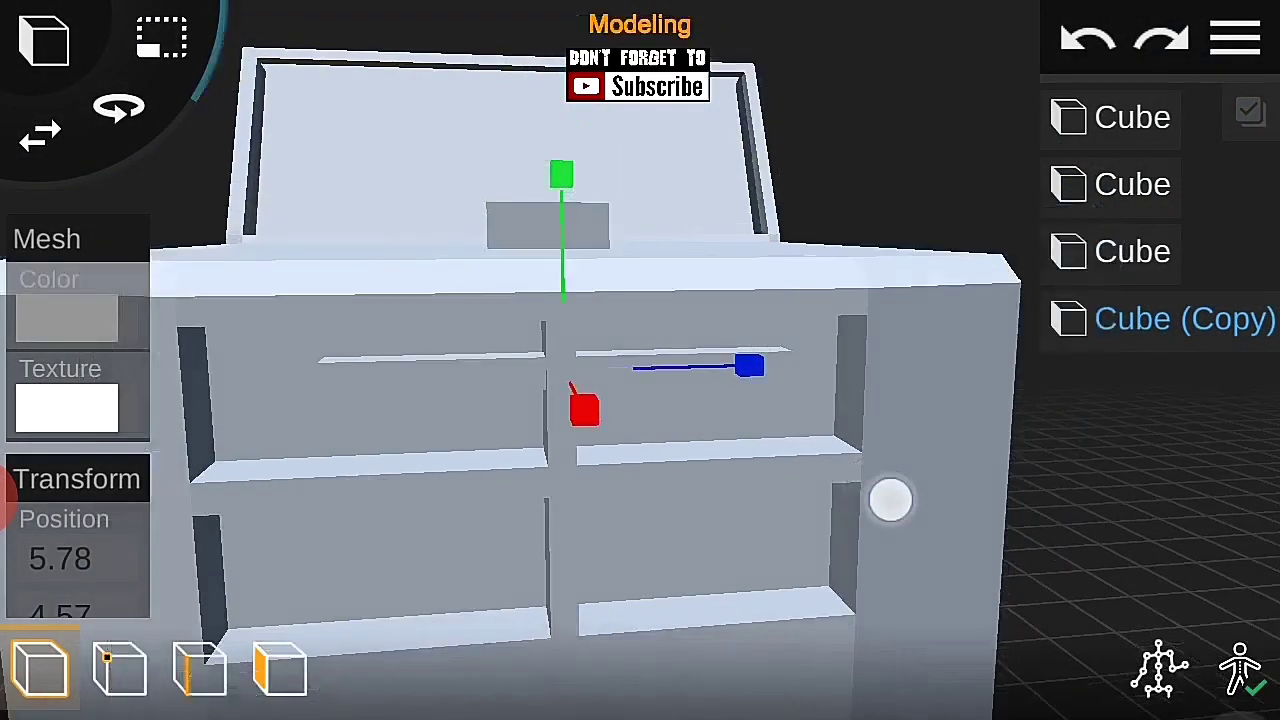
drag(949, 489, 800, 510)
mouse_move(1054, 474)
mouse_down()
mouse_move(377, 531)
mouse_move(277, 420)
mouse_move(180, 474)
mouse_up()
click(280, 668)
Step: Enter face editing on the truck body and orbit around the grille divider, cancelling the previewed cut
click(1236, 38)
click(1236, 38)
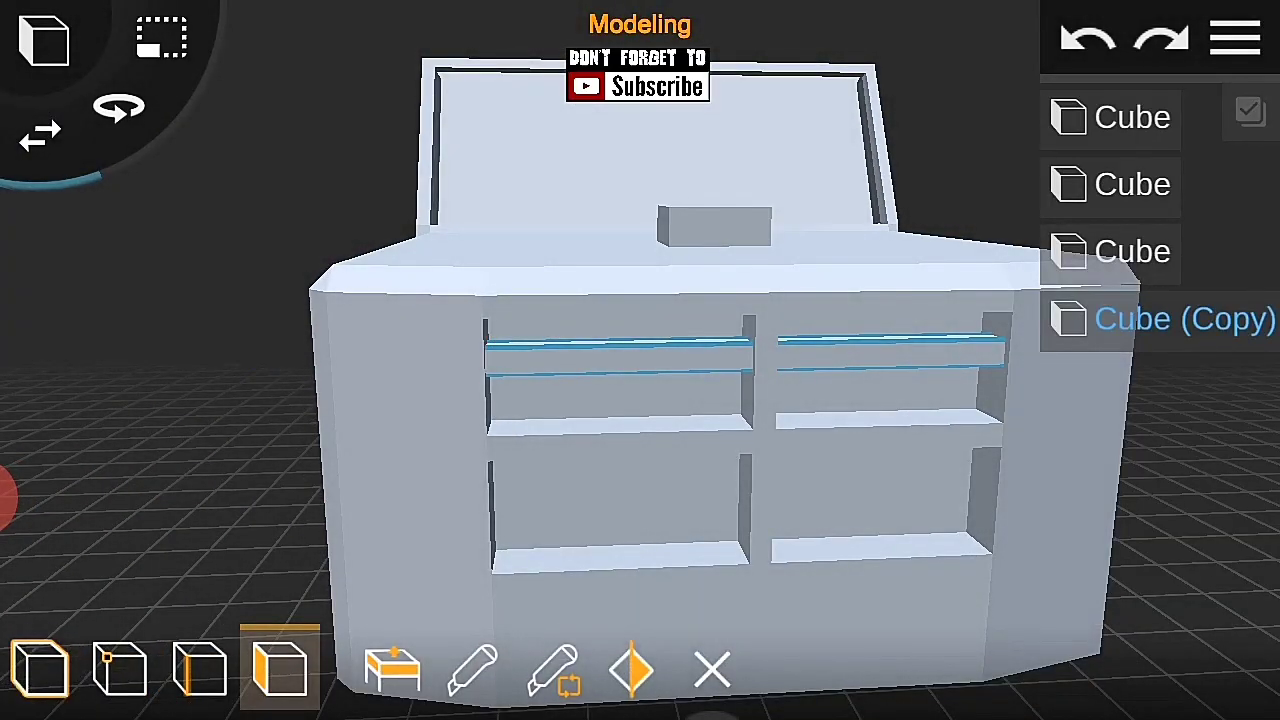
click(40, 668)
drag(700, 480, 977, 469)
scroll(660, 430, up, 5)
mouse_move(1134, 484)
mouse_down()
mouse_move(771, 214)
mouse_move(1066, 240)
mouse_move(817, 429)
mouse_move(841, 530)
mouse_move(757, 437)
mouse_up()
click(280, 668)
click(757, 437)
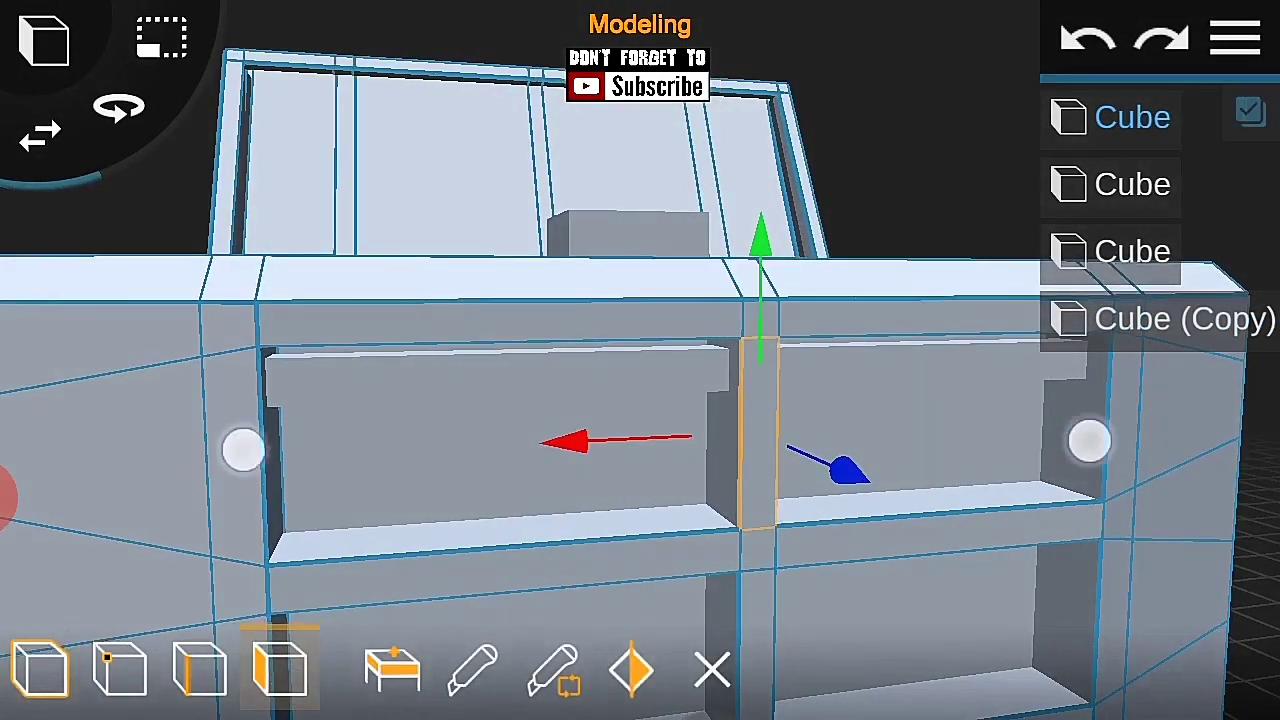
scroll(666, 443, up, 3)
mouse_move(737, 537)
mouse_down()
mouse_move(849, 551)
mouse_move(1066, 435)
mouse_up()
click(1066, 435)
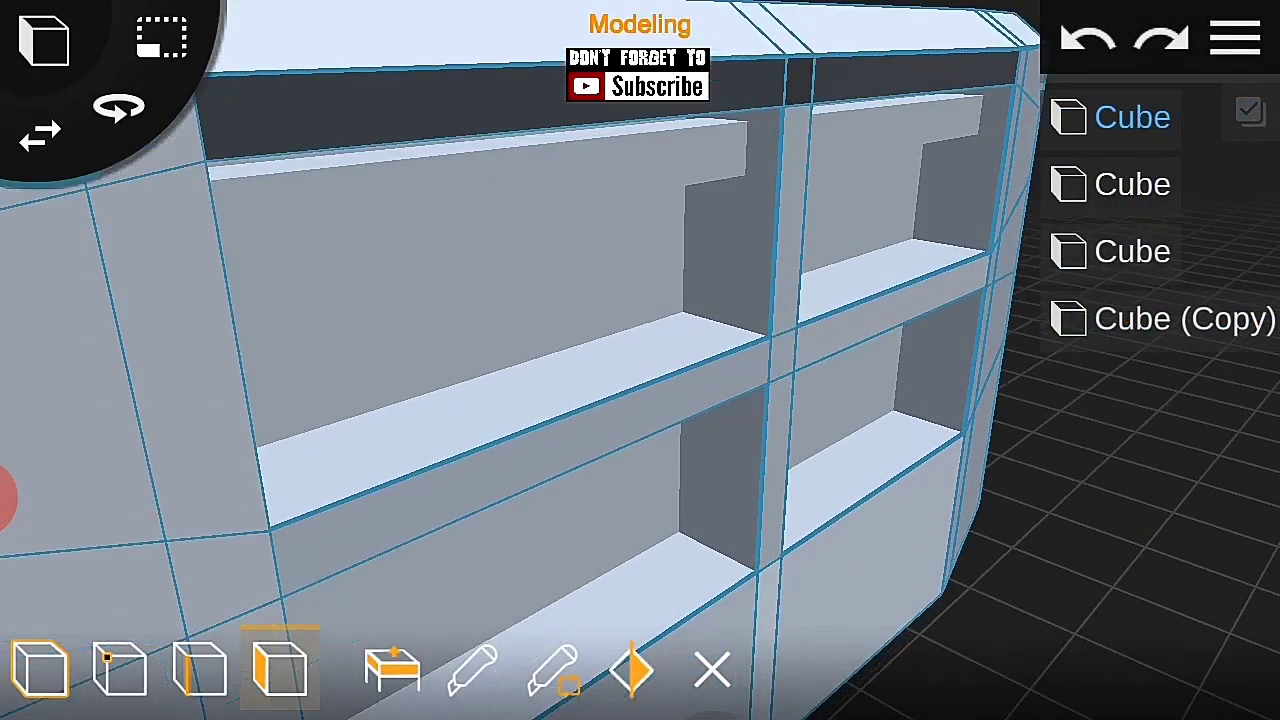
click(535, 648)
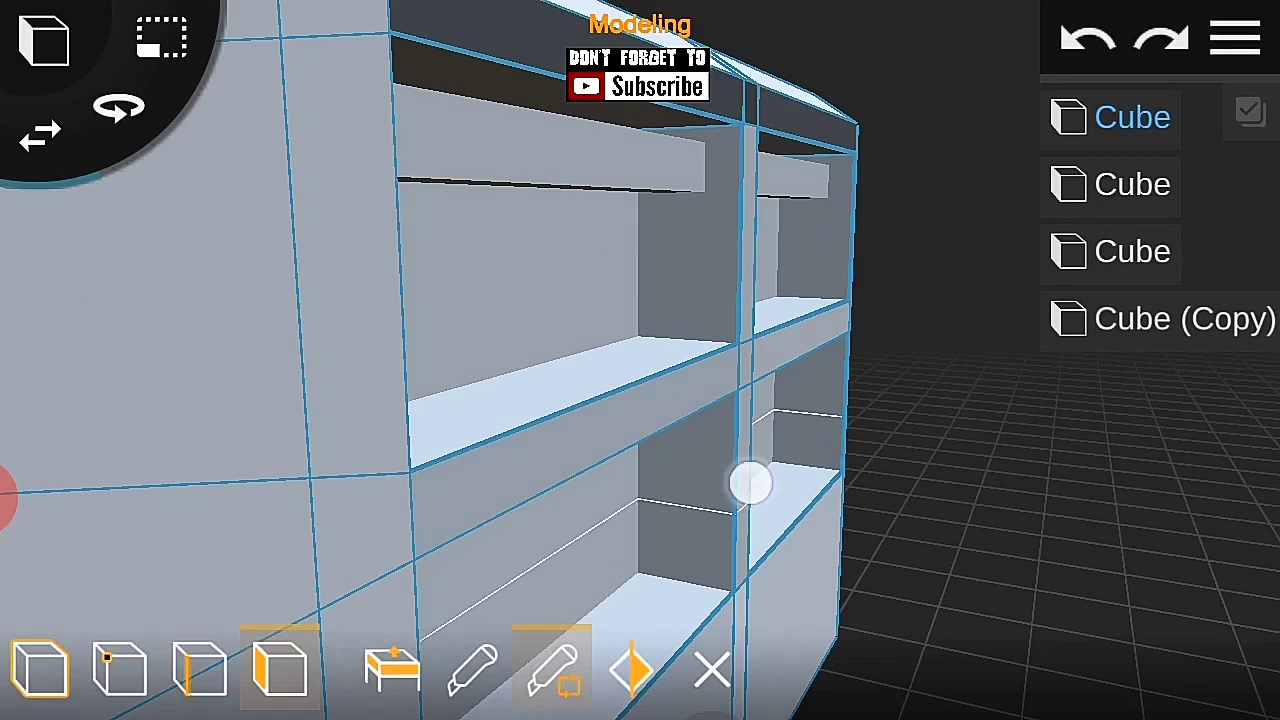
Step: Push the grille divider piece back to form a recess between the two openings
click(1090, 45)
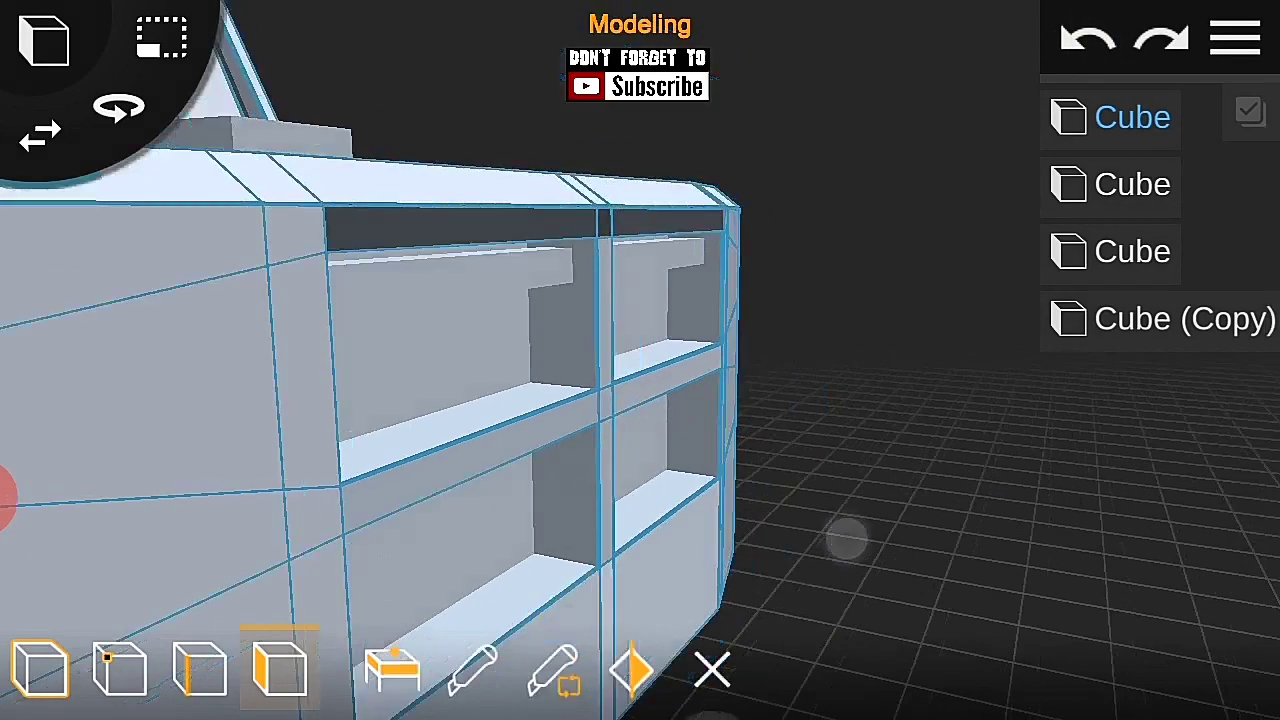
drag(846, 537, 917, 417)
click(437, 348)
drag(437, 348, 437, 250)
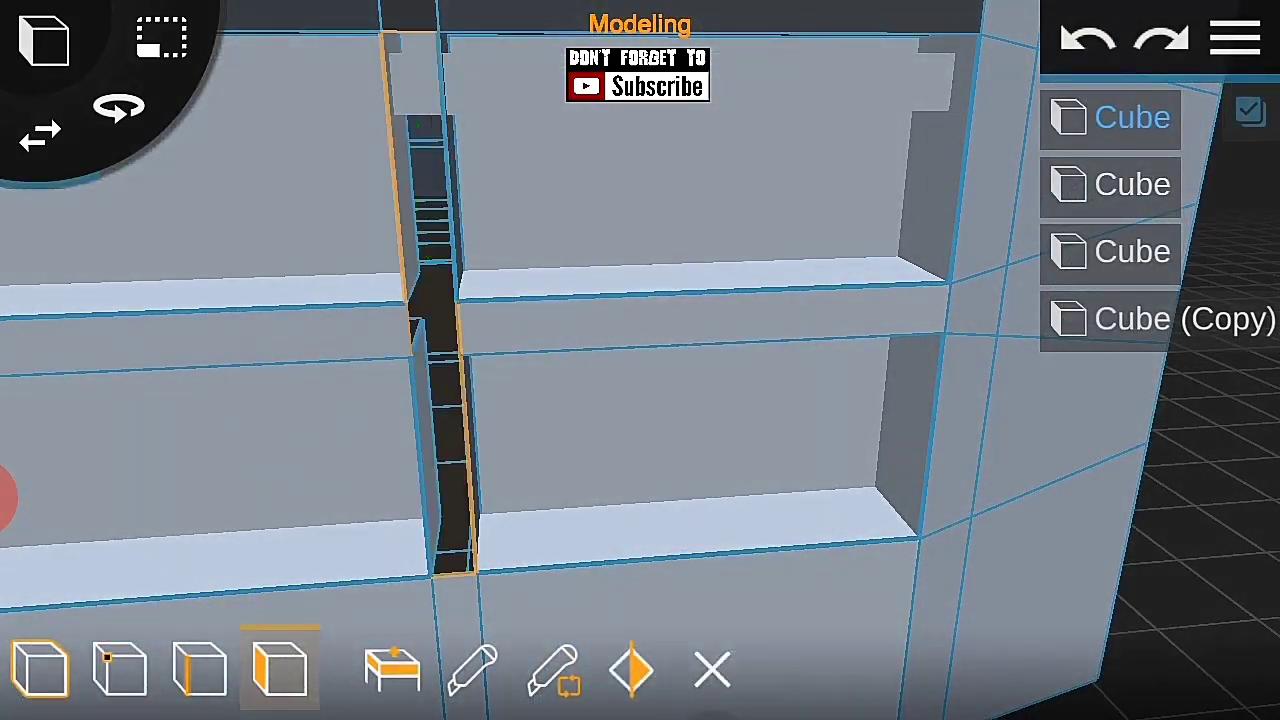
drag(620, 420, 731, 437)
click(729, 683)
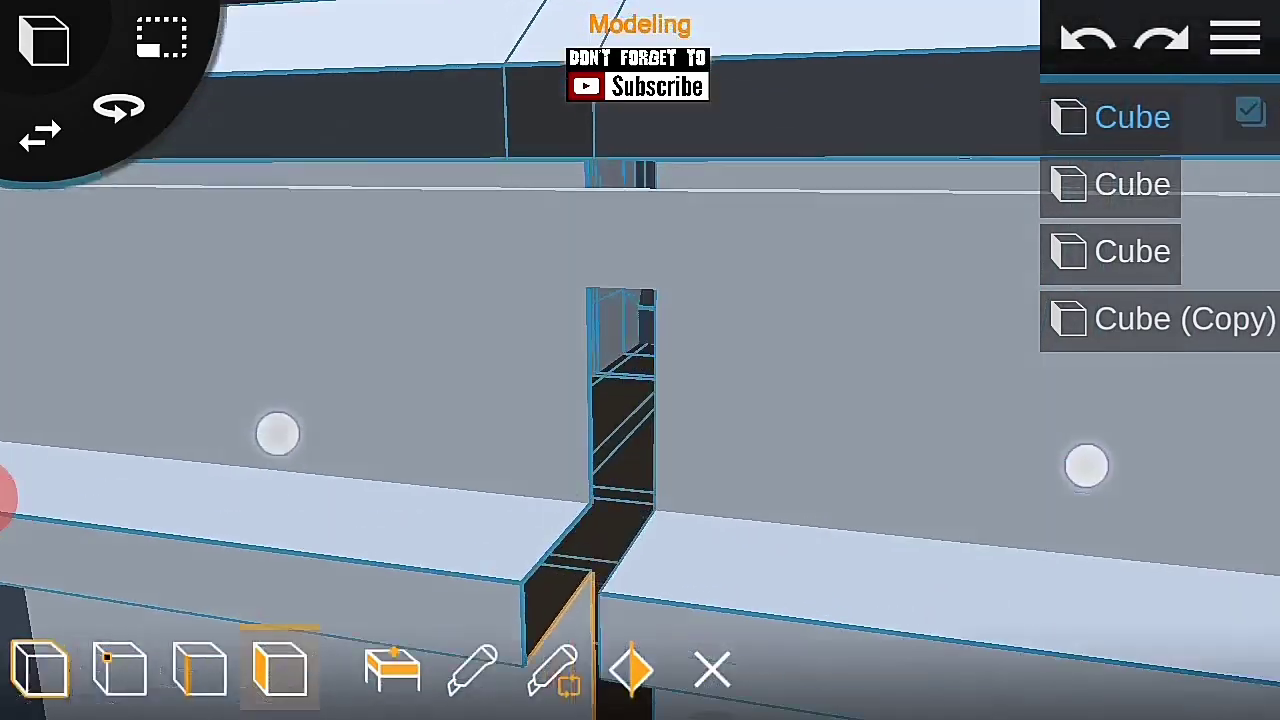
Step: Zoom in close on the upper grille edge and the shelf joint
drag(1086, 463, 991, 372)
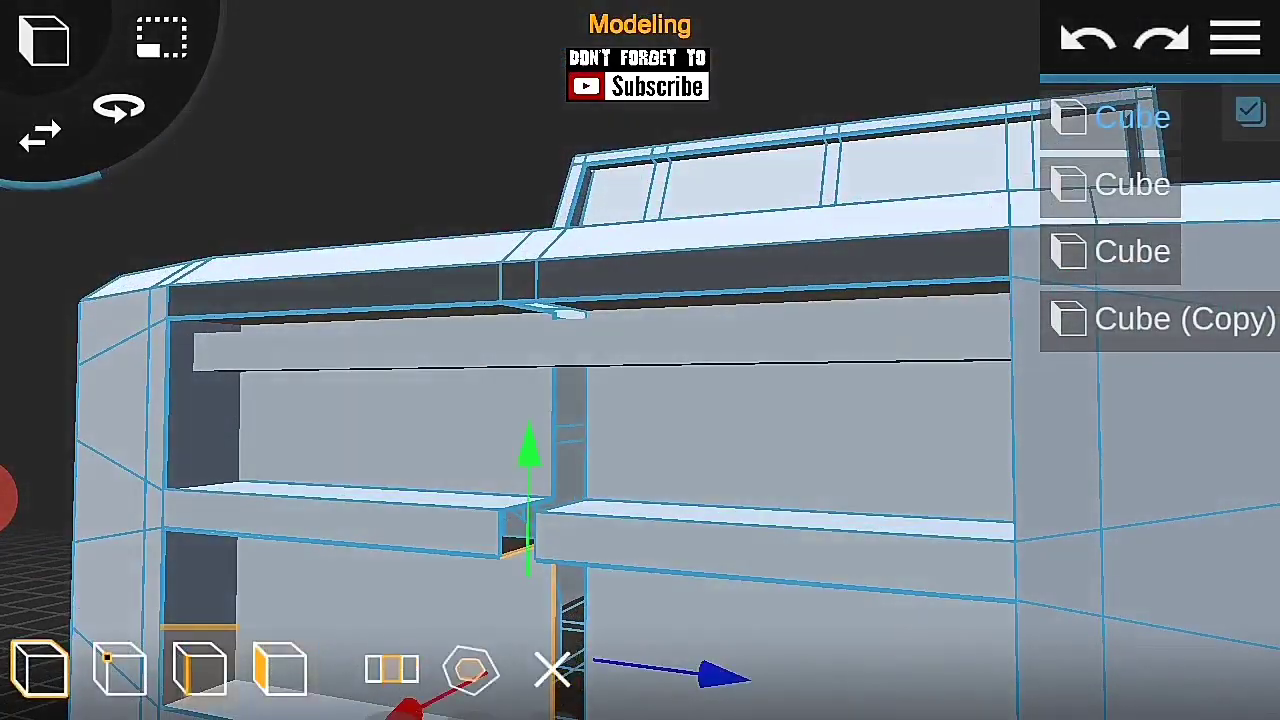
click(1236, 38)
click(1236, 38)
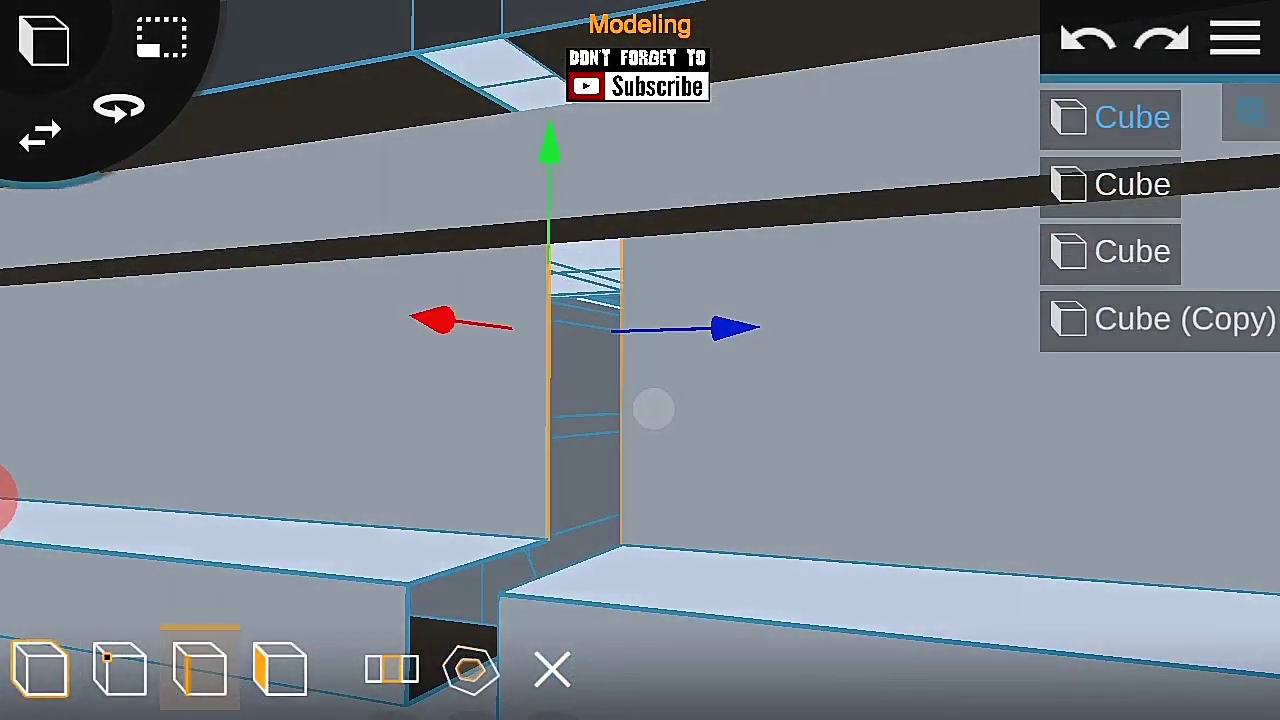
mouse_move(653, 409)
mouse_down()
mouse_move(914, 386)
mouse_move(955, 343)
mouse_up()
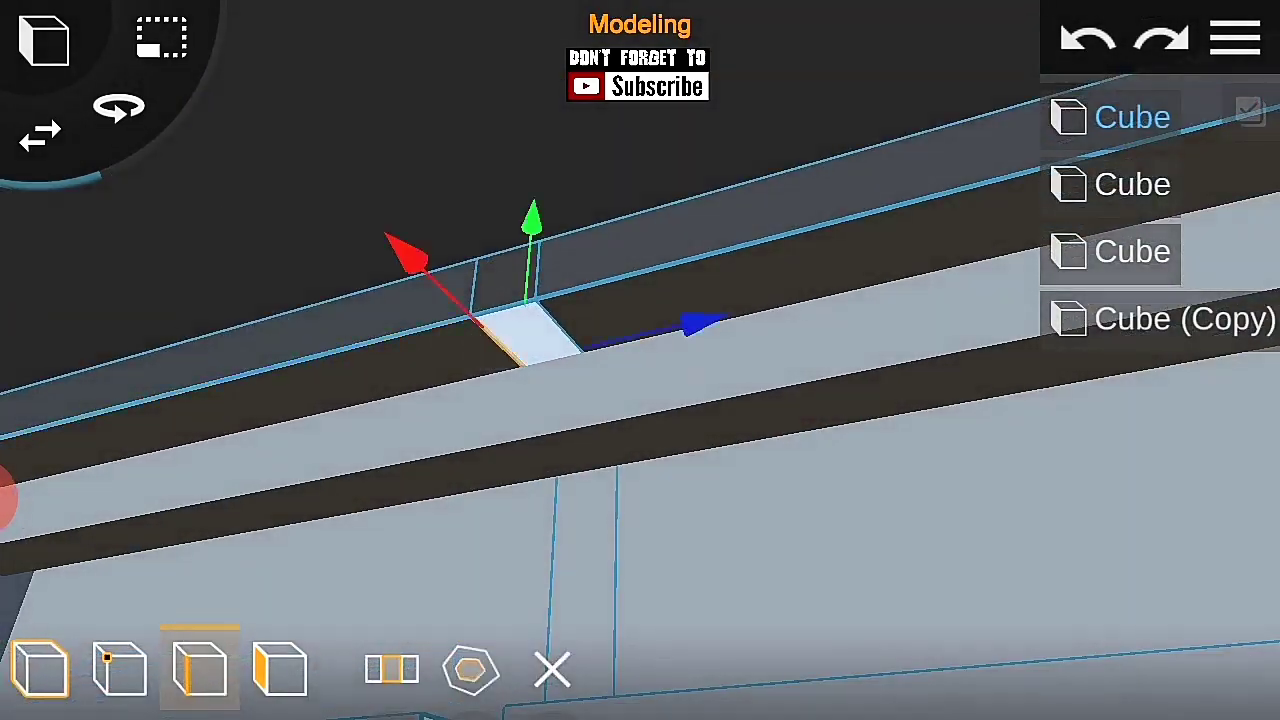
drag(314, 134, 911, 446)
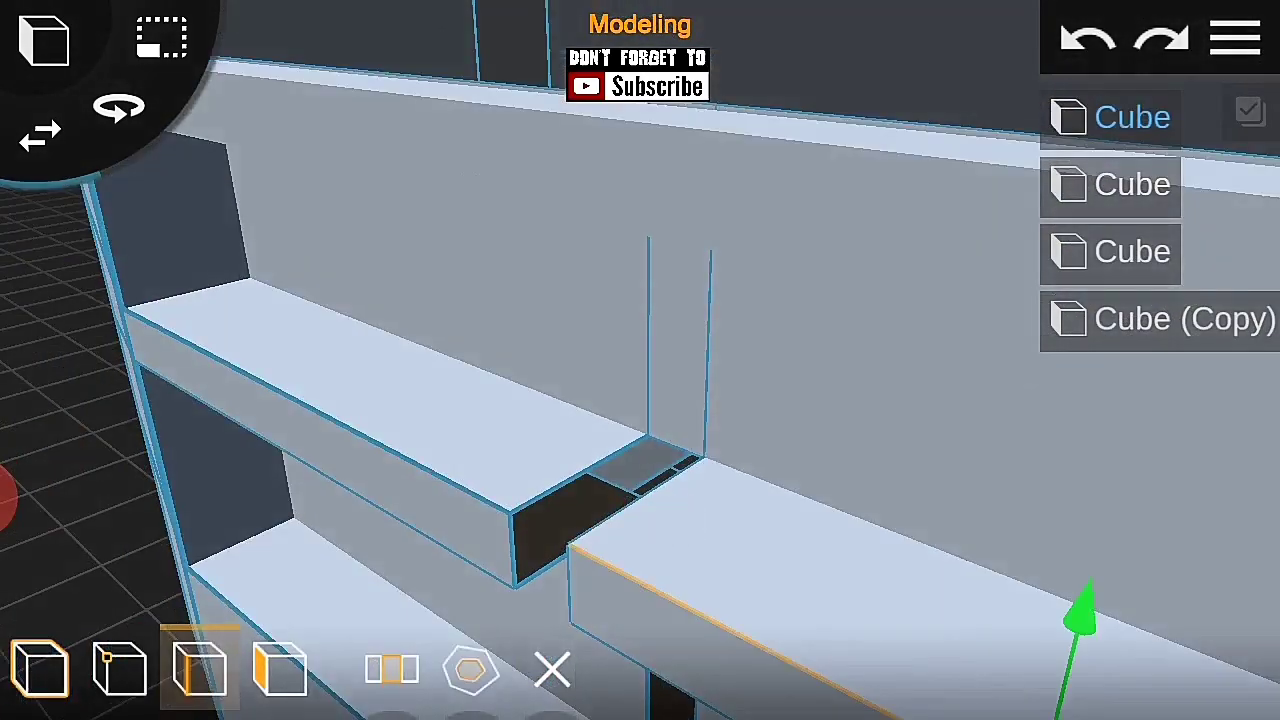
drag(554, 452, 203, 429)
drag(211, 280, 1008, 449)
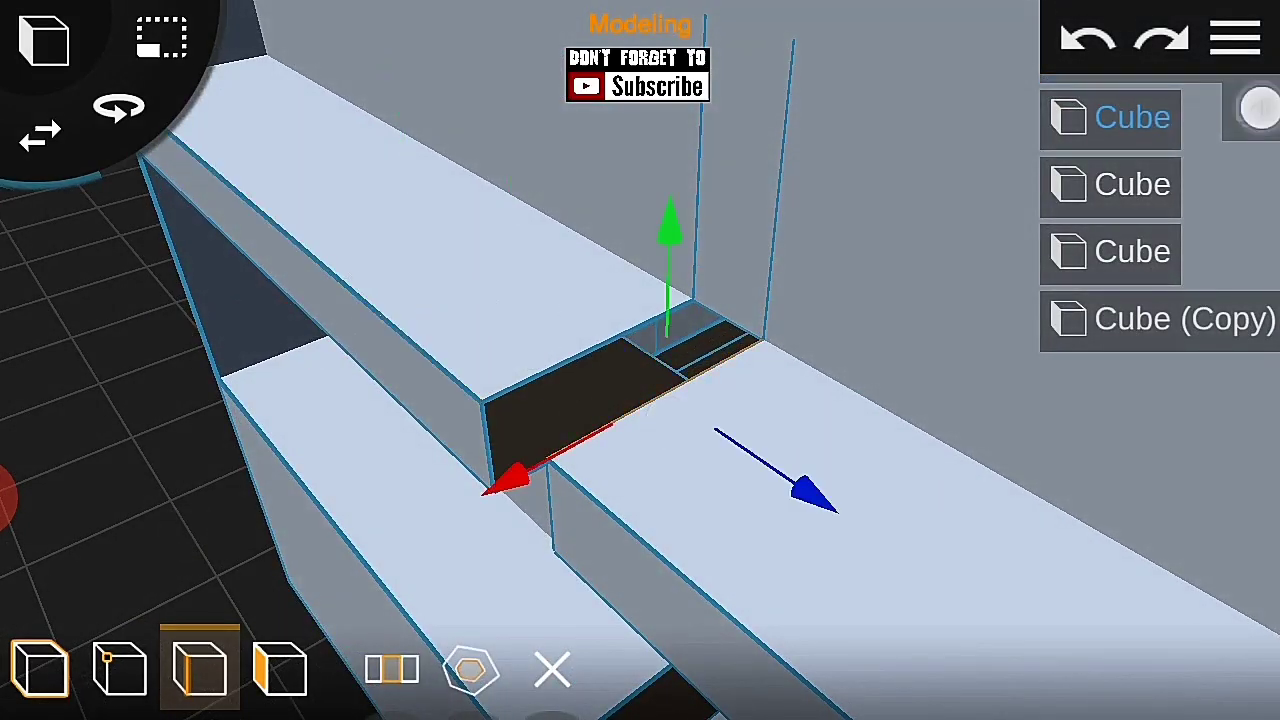
Step: Inspect the vertical shelf strip and its dark slot from several angles, then open the main menu
mouse_move(1010, 230)
mouse_down()
mouse_move(991, 249)
mouse_move(972, 352)
mouse_move(955, 332)
mouse_up()
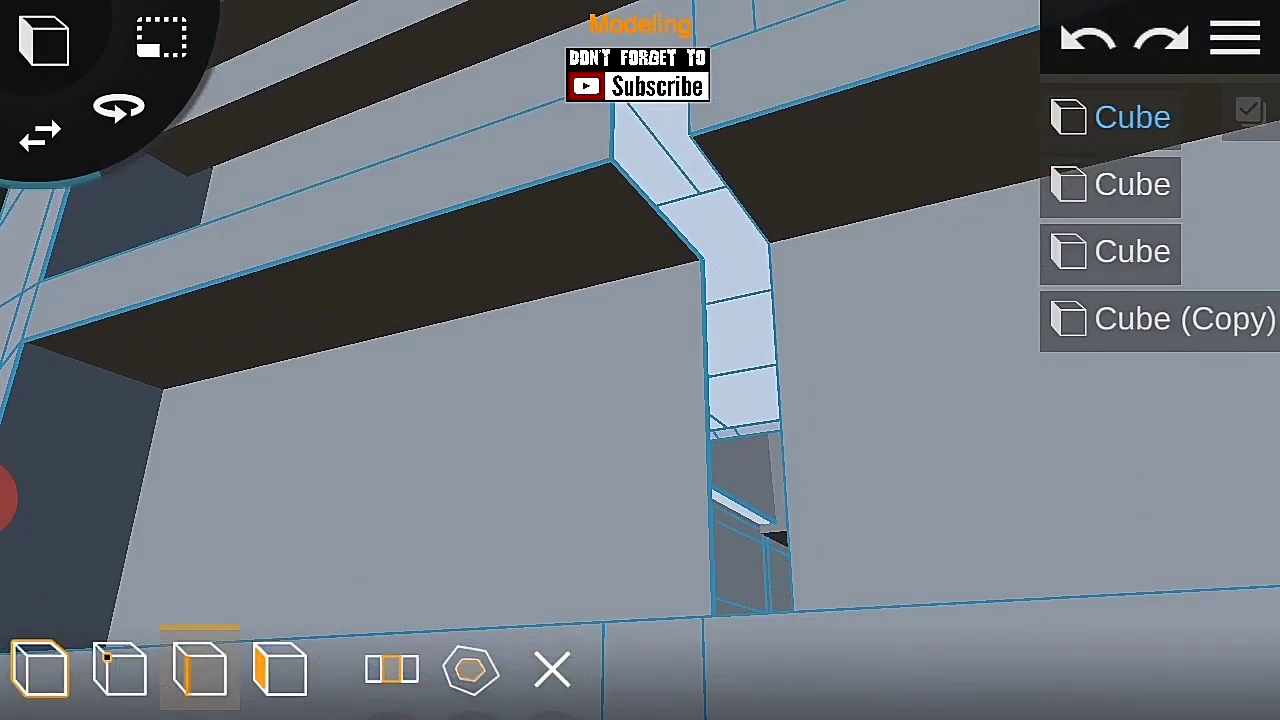
mouse_move(300, 380)
mouse_down()
mouse_move(146, 417)
mouse_move(260, 450)
mouse_up()
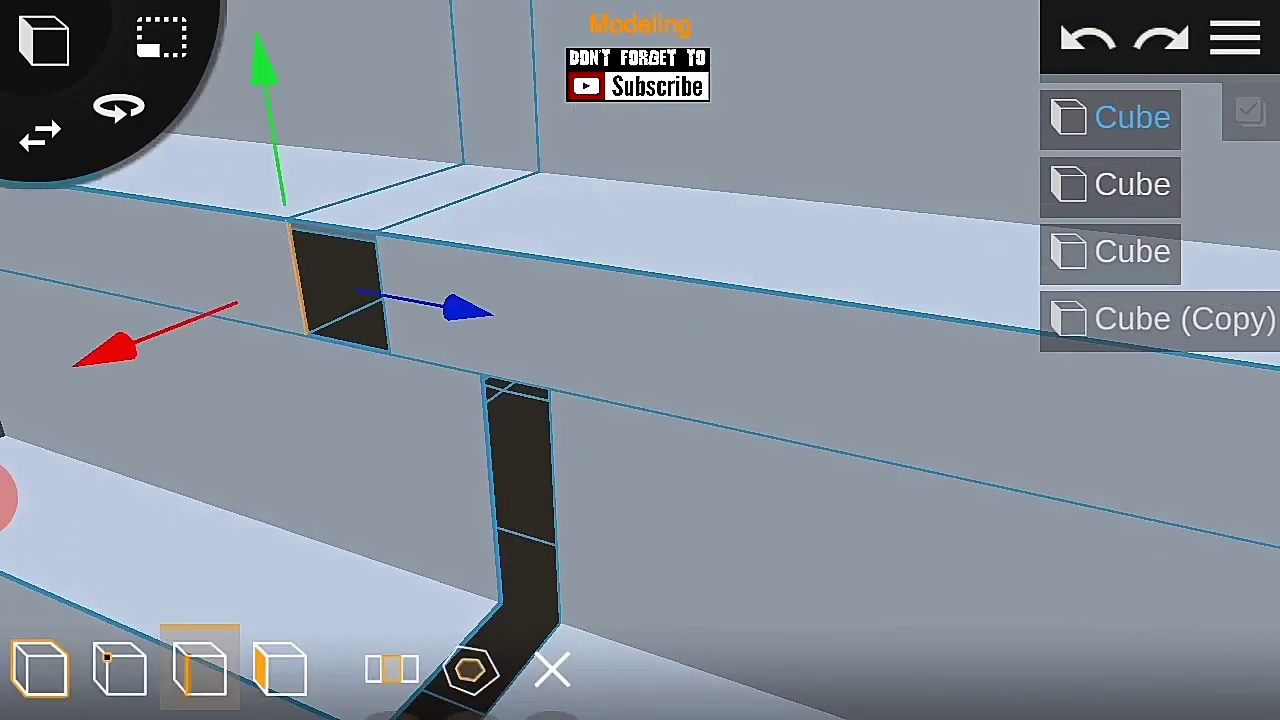
mouse_move(420, 360)
mouse_down()
mouse_move(660, 374)
mouse_move(274, 346)
mouse_up()
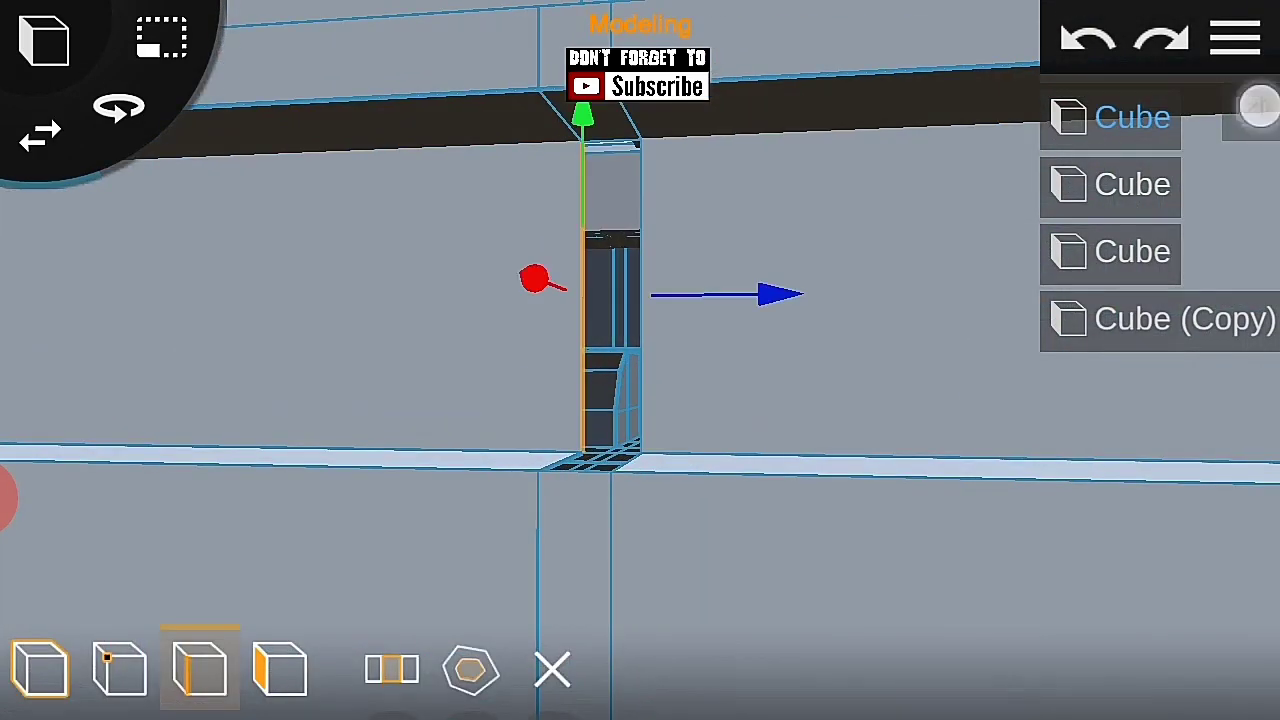
drag(80, 460, 153, 497)
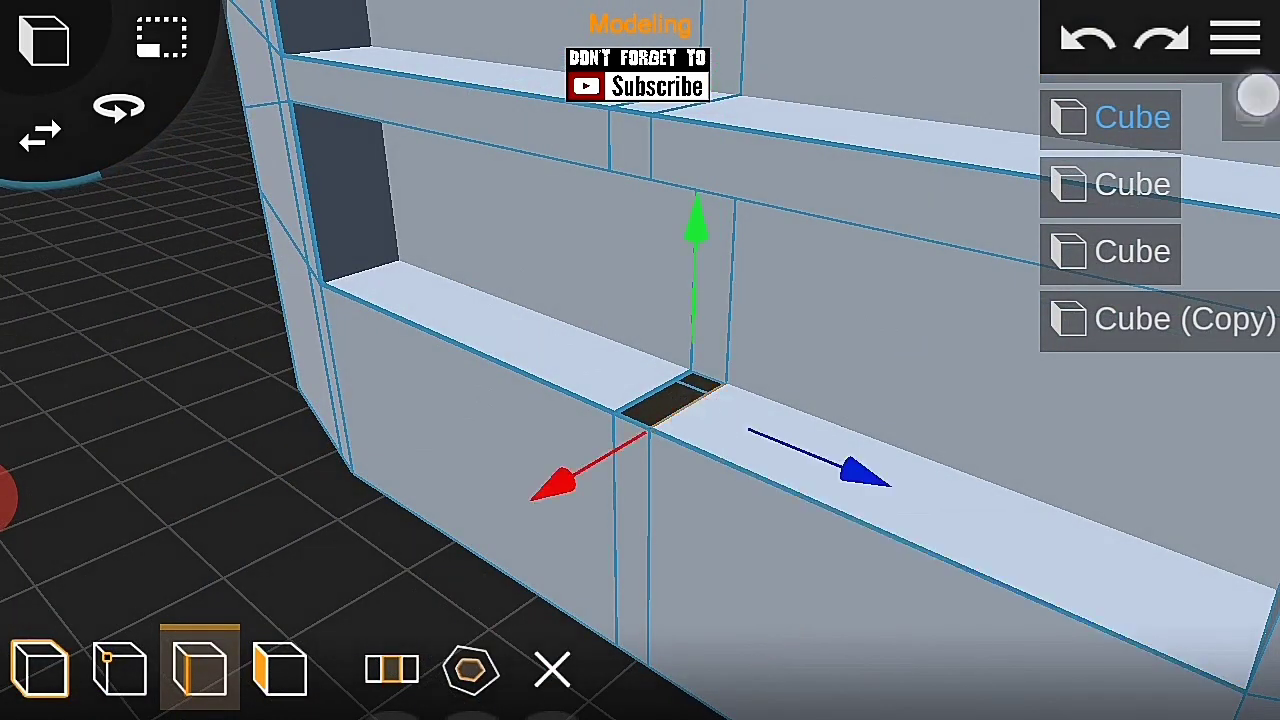
drag(984, 613, 1078, 575)
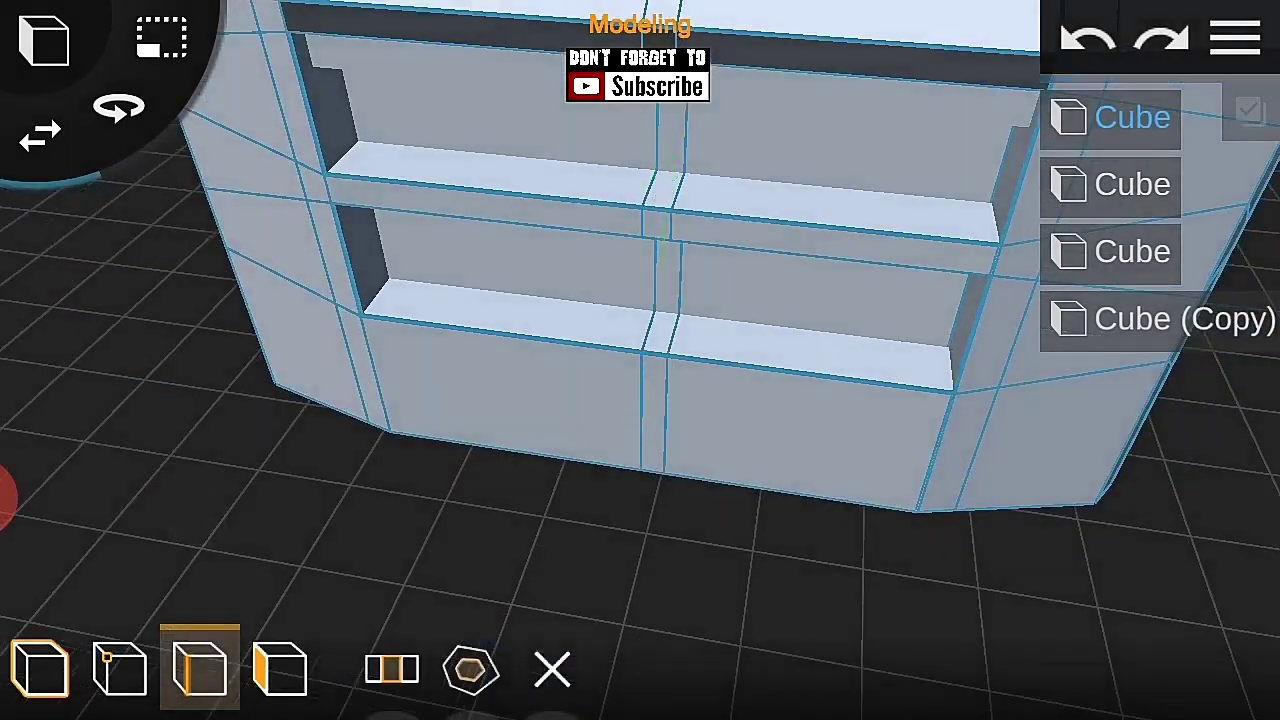
click(1236, 38)
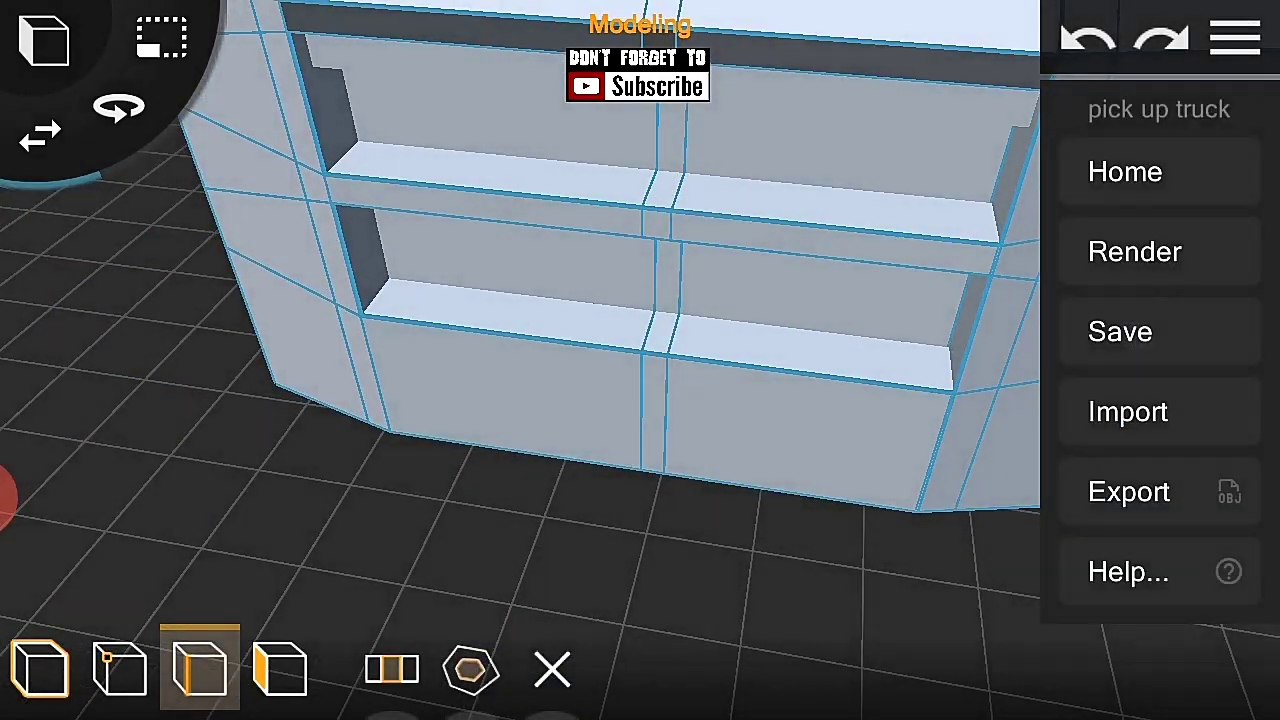
drag(854, 483, 923, 514)
Step: Set the copied strip piece's colour to dark grey
mouse_move(1080, 540)
mouse_down()
mouse_move(990, 400)
mouse_move(736, 112)
mouse_up()
click(736, 112)
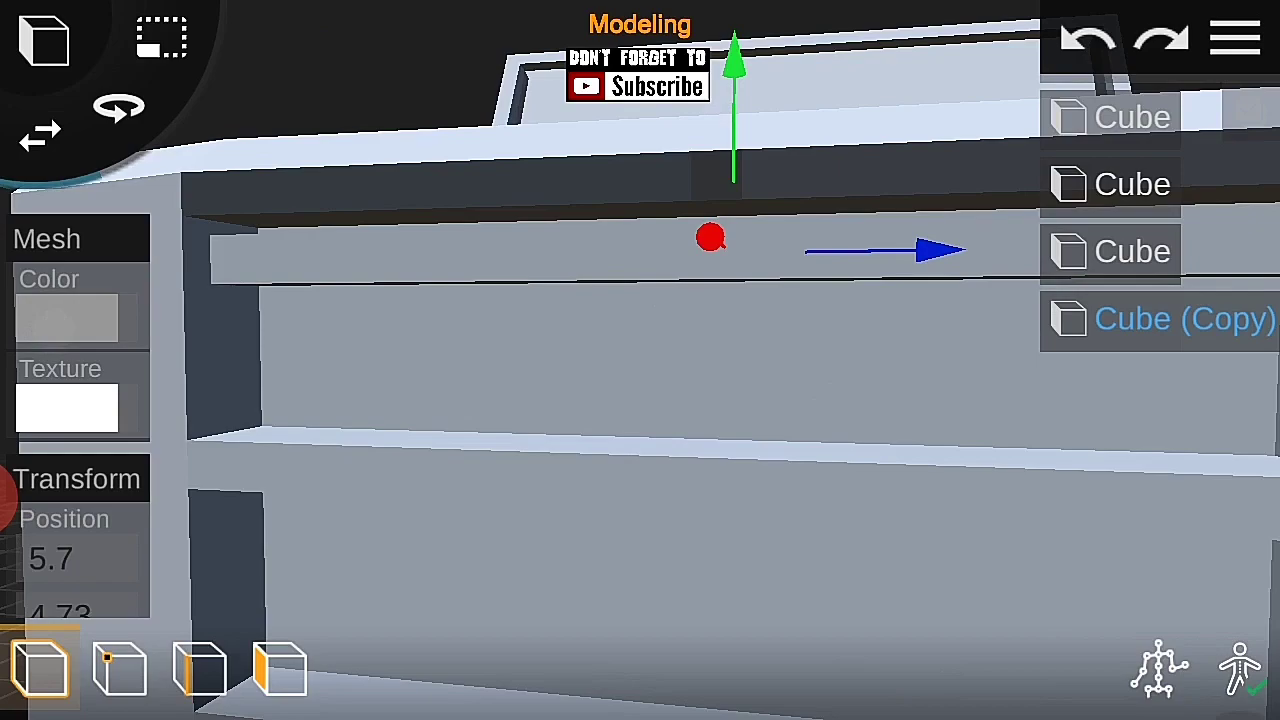
click(66, 318)
drag(403, 334, 394, 277)
click(870, 498)
click(1077, 48)
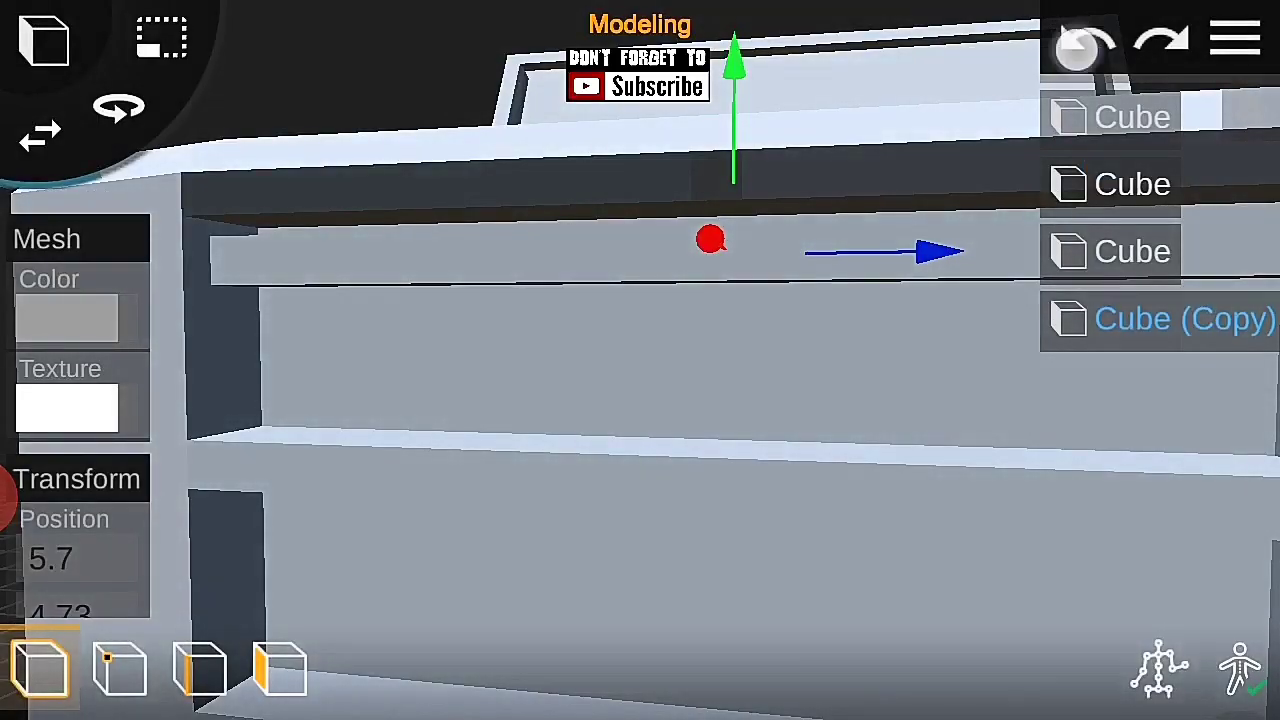
click(66, 318)
drag(394, 277, 394, 351)
click(877, 517)
Step: Duplicate the dark grey strip and group the two strips together
mouse_move(1200, 537)
mouse_down()
mouse_move(1177, 461)
mouse_move(1000, 400)
mouse_up()
click(543, 590)
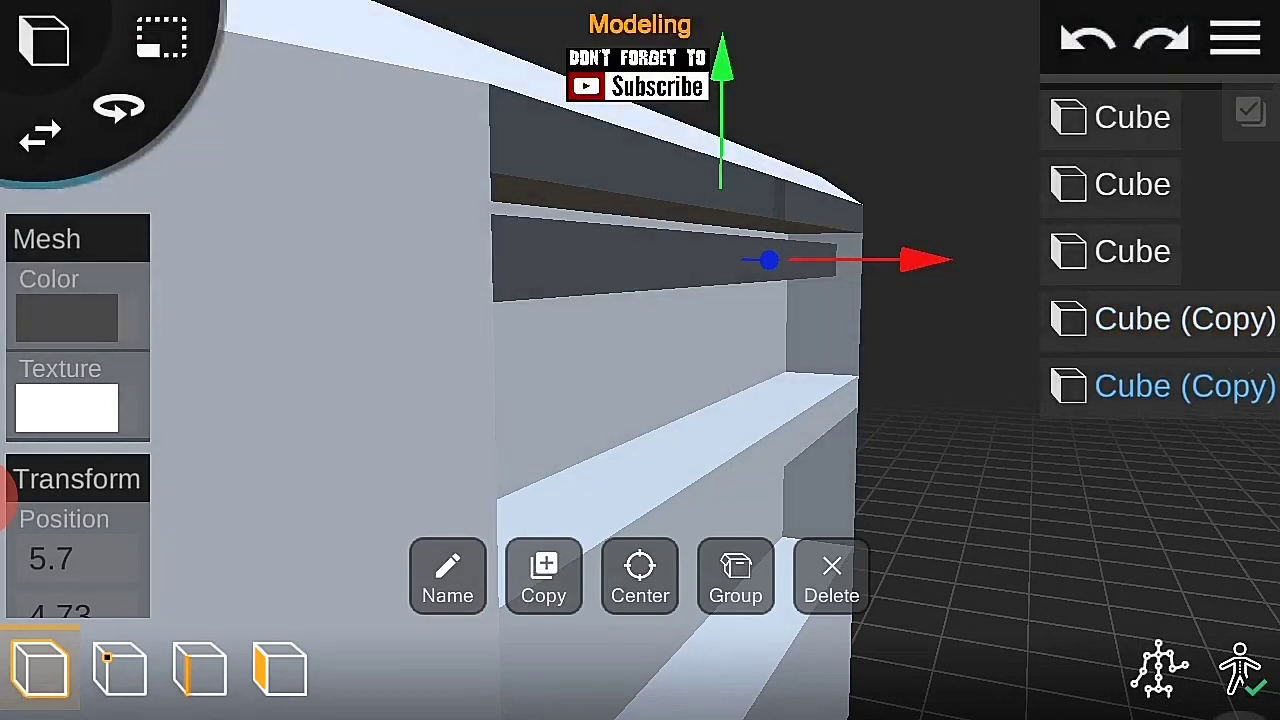
drag(950, 300, 806, 160)
drag(885, 185, 897, 443)
click(1185, 318)
click(737, 574)
Step: Copy the strip group and lower the copy beneath the first set of slats
click(1066, 371)
mouse_move(177, 543)
mouse_down()
mouse_move(283, 475)
mouse_move(903, 431)
mouse_up()
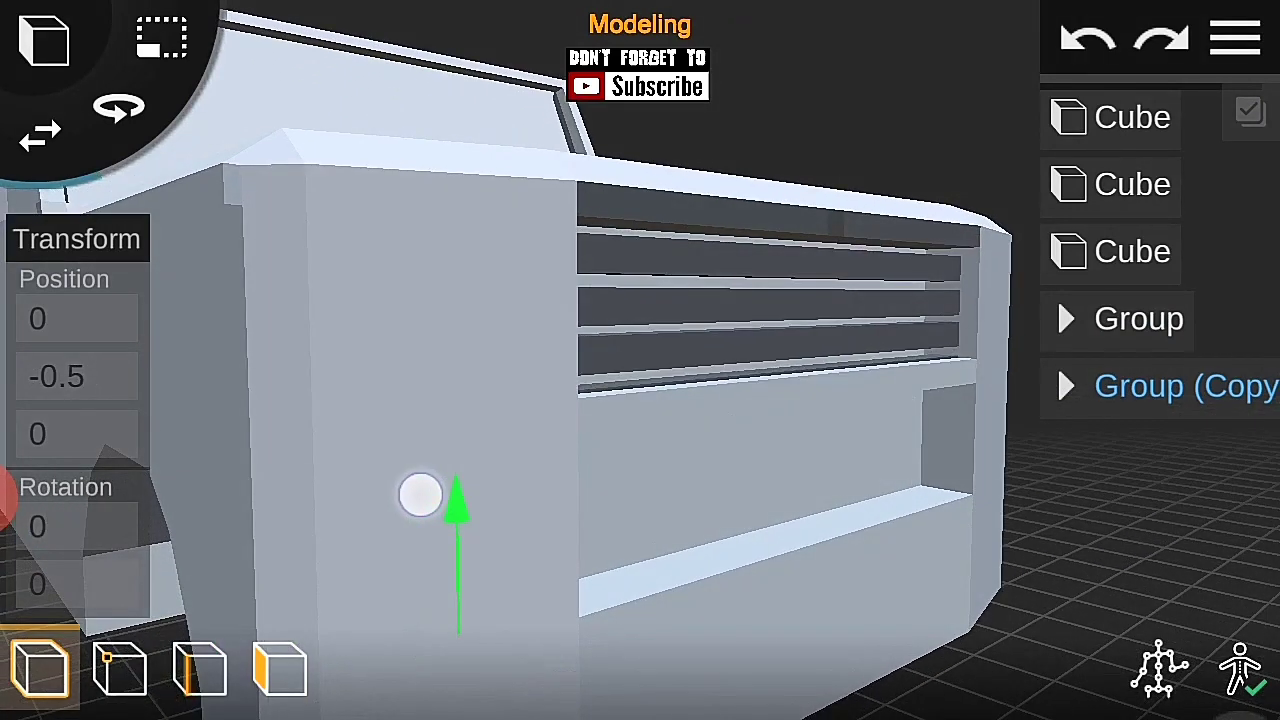
mouse_move(406, 499)
mouse_down()
mouse_move(957, 489)
mouse_move(889, 495)
mouse_up()
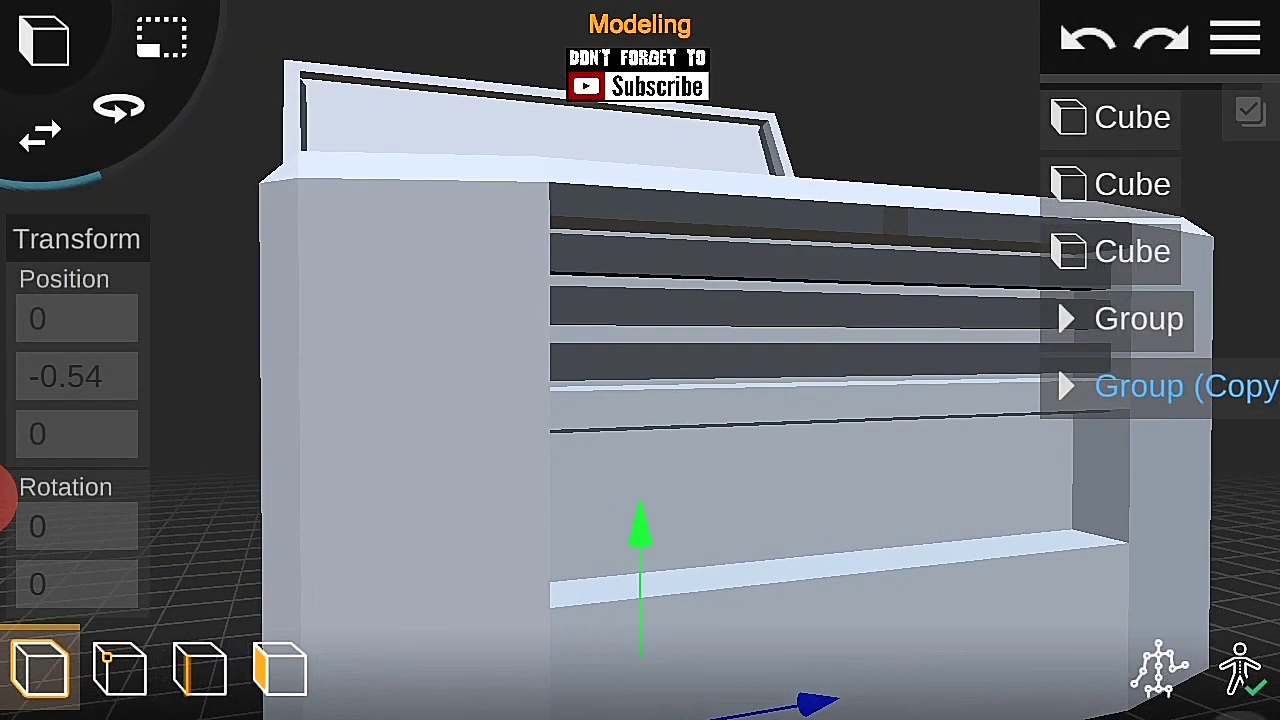
click(1066, 386)
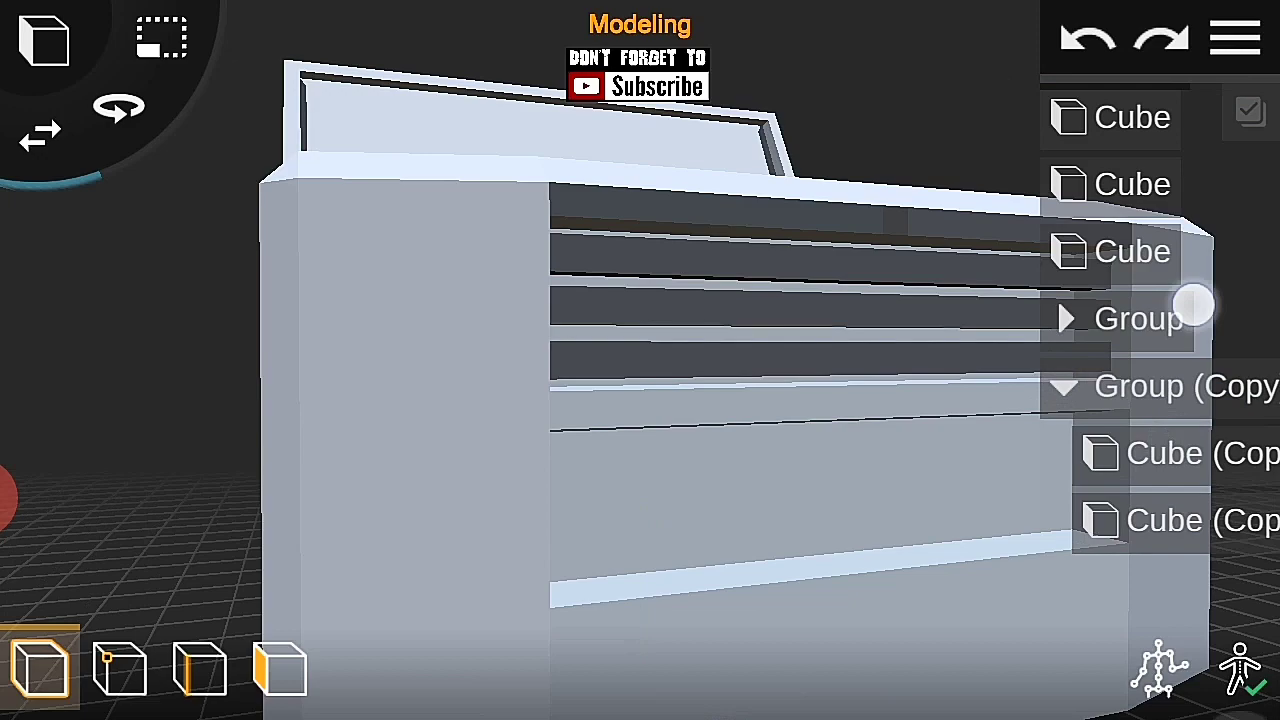
click(1144, 519)
drag(640, 300, 838, 158)
click(1086, 40)
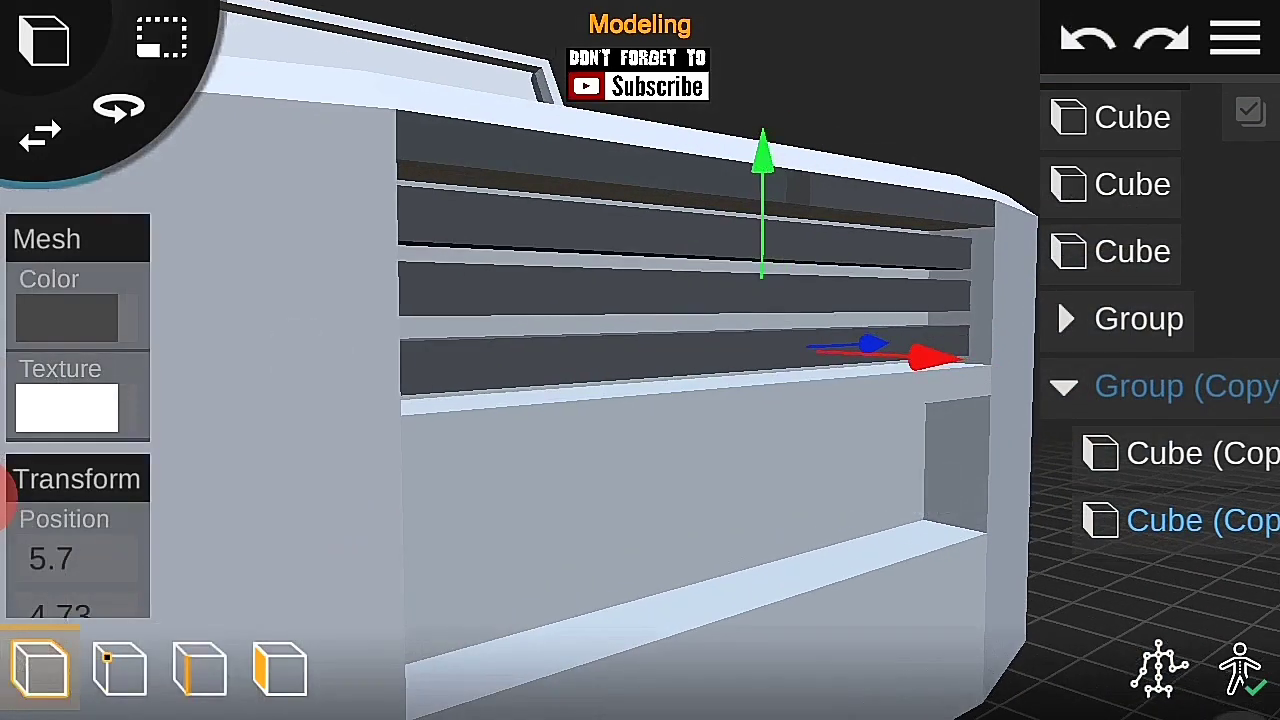
click(1086, 40)
click(1200, 453)
mouse_move(700, 300)
mouse_down()
mouse_move(901, 125)
mouse_move(869, 269)
mouse_move(997, 206)
mouse_up()
click(1063, 386)
Step: Duplicate the original strip group again and move the new copy lower into the grille
click(1236, 38)
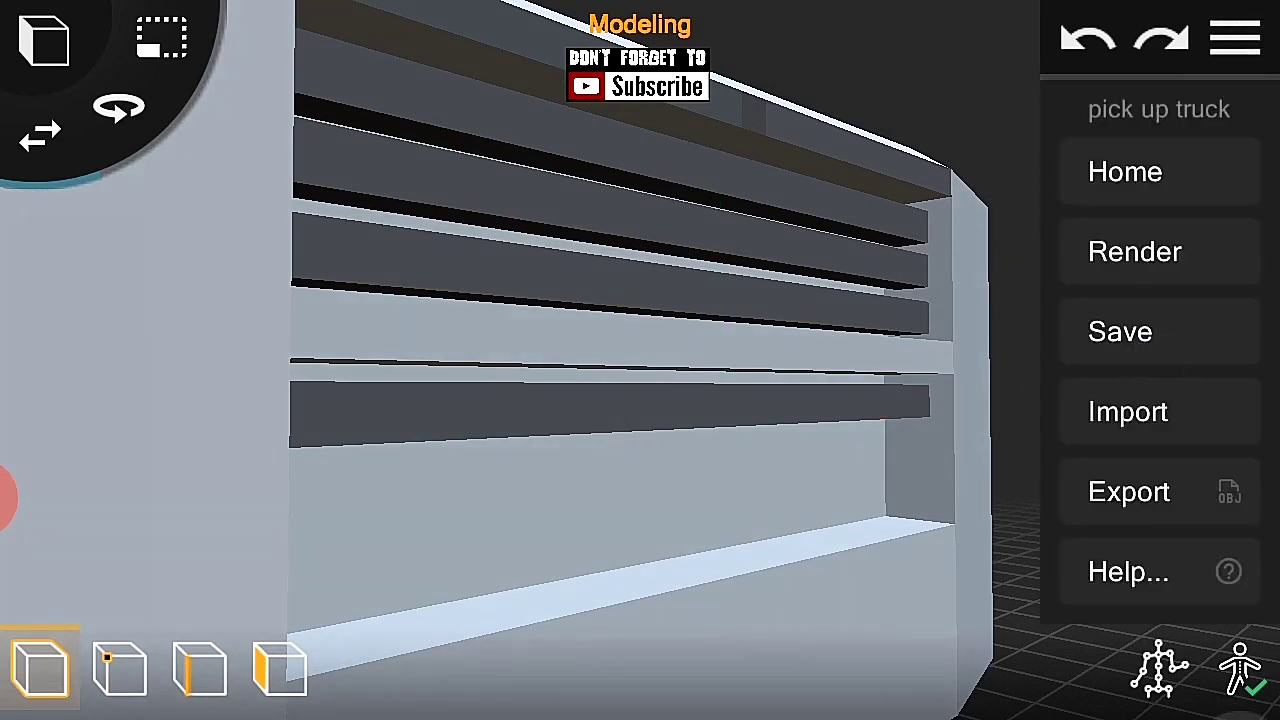
click(1236, 38)
click(1139, 318)
click(543, 580)
click(1063, 453)
drag(650, 350, 816, 345)
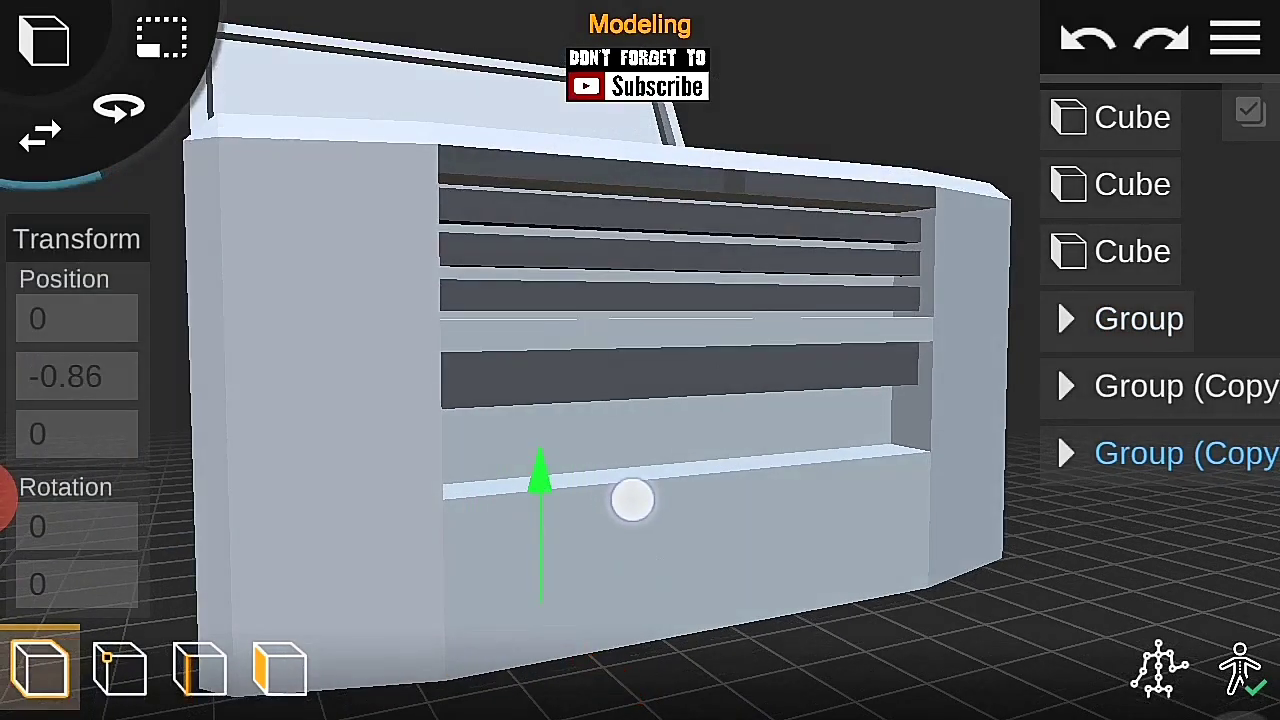
drag(633, 500, 630, 560)
drag(1003, 314, 422, 489)
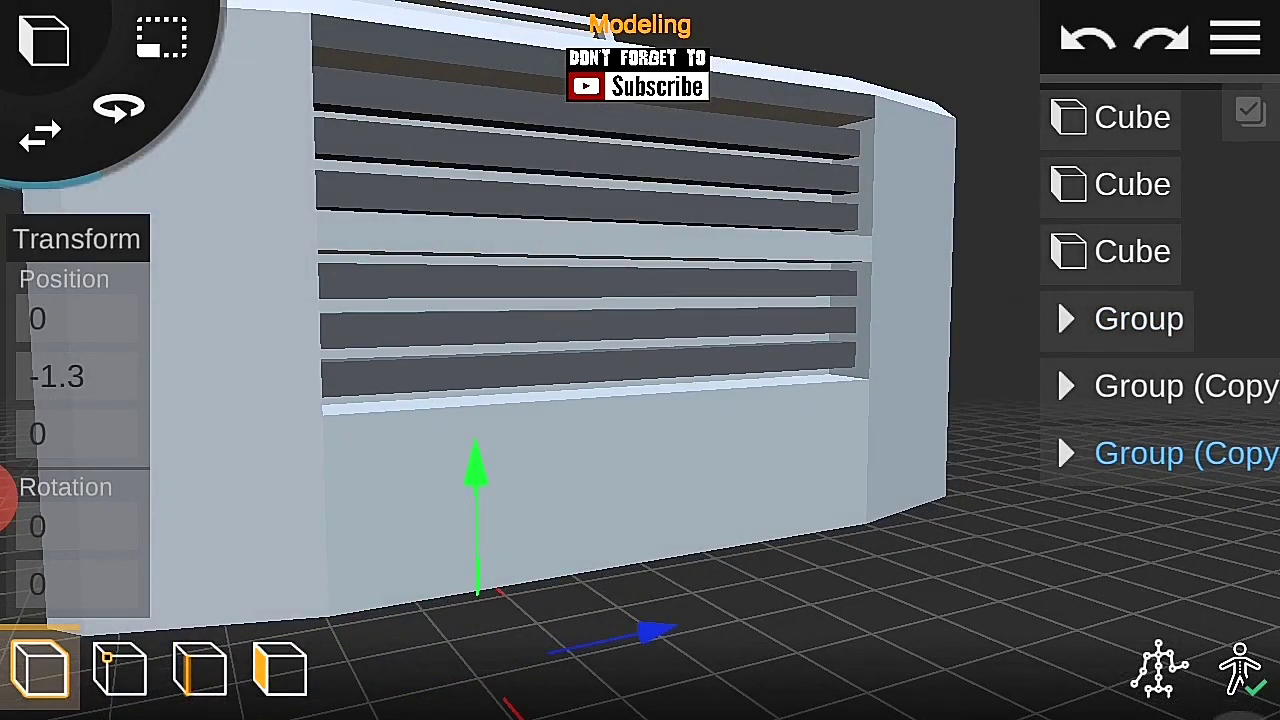
click(1236, 38)
click(931, 611)
Step: Adjust the third strip group's position, then zoom out to view the whole truck
mouse_move(1005, 474)
mouse_down()
mouse_move(997, 394)
mouse_move(971, 420)
mouse_up()
click(1180, 453)
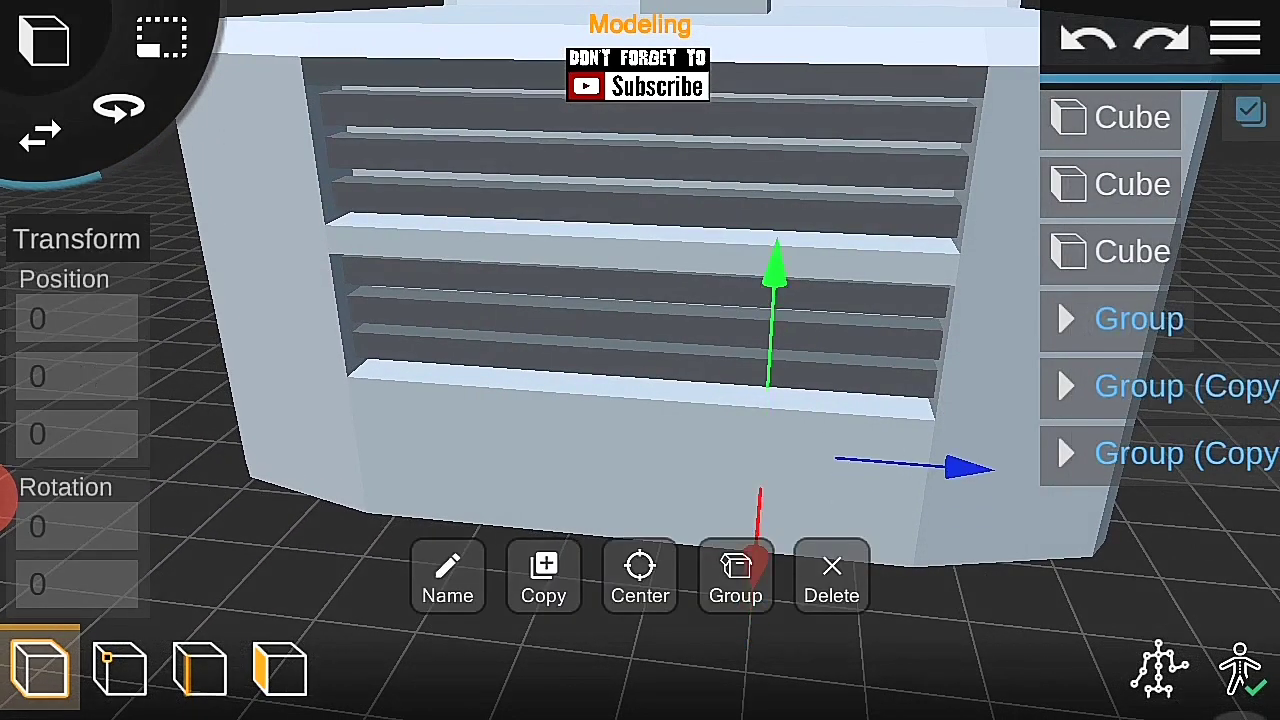
drag(640, 450, 900, 420)
drag(520, 450, 486, 491)
click(1014, 451)
click(1236, 38)
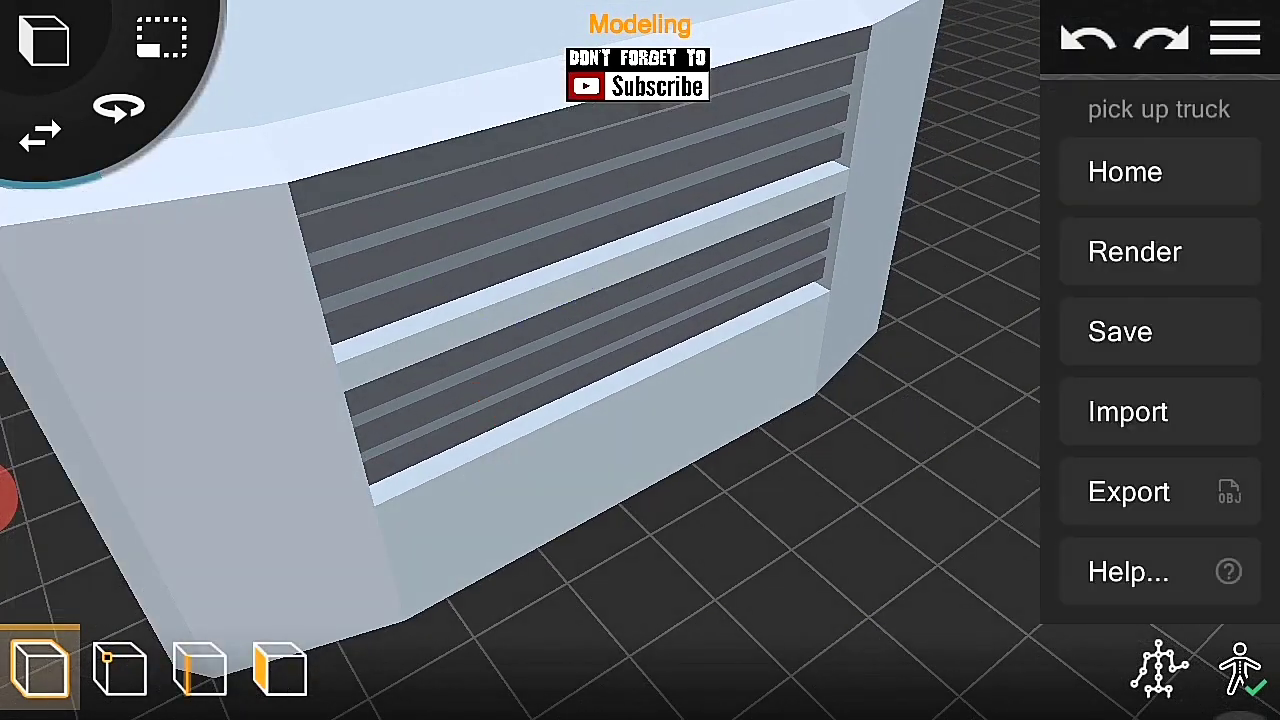
click(1236, 38)
mouse_move(898, 524)
mouse_down()
mouse_move(1006, 363)
mouse_move(803, 491)
mouse_move(997, 454)
mouse_up()
click(1236, 38)
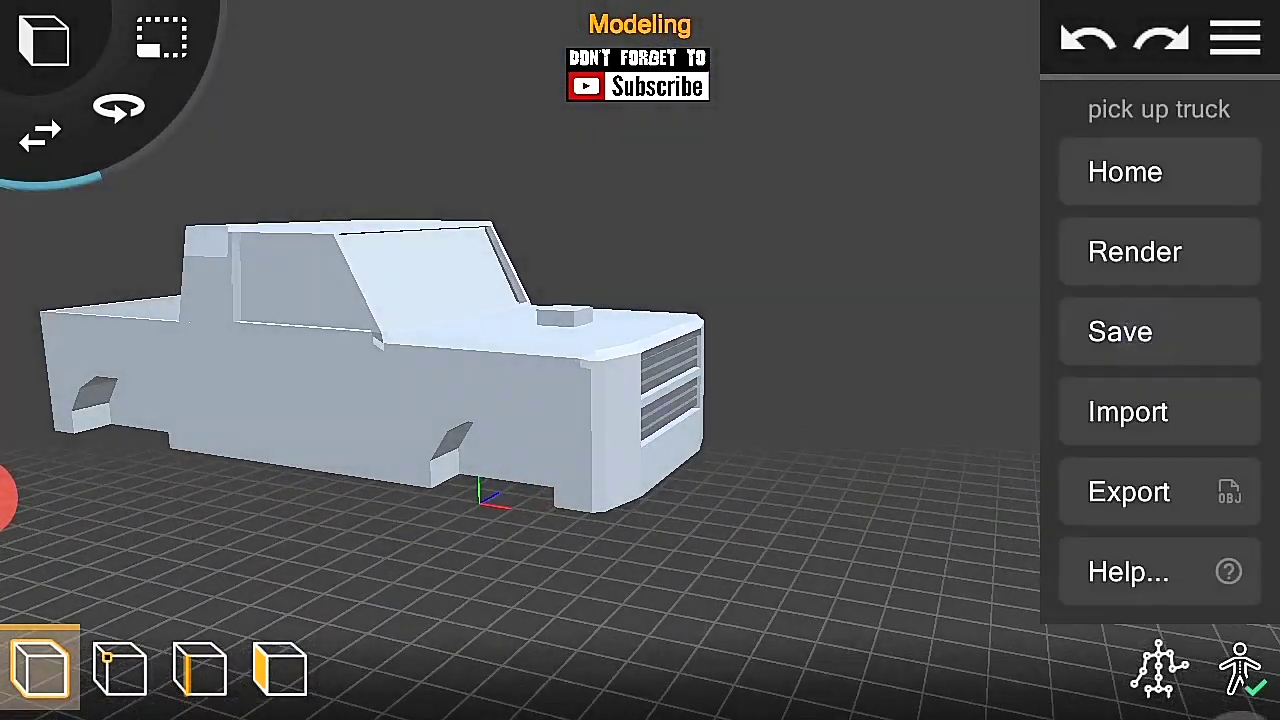
click(1236, 38)
Step: Select the truck body in face mode and start editing its mesh
click(280, 668)
click(688, 326)
scroll(640, 450, up, 5)
scroll(640, 400, up, 3)
click(553, 668)
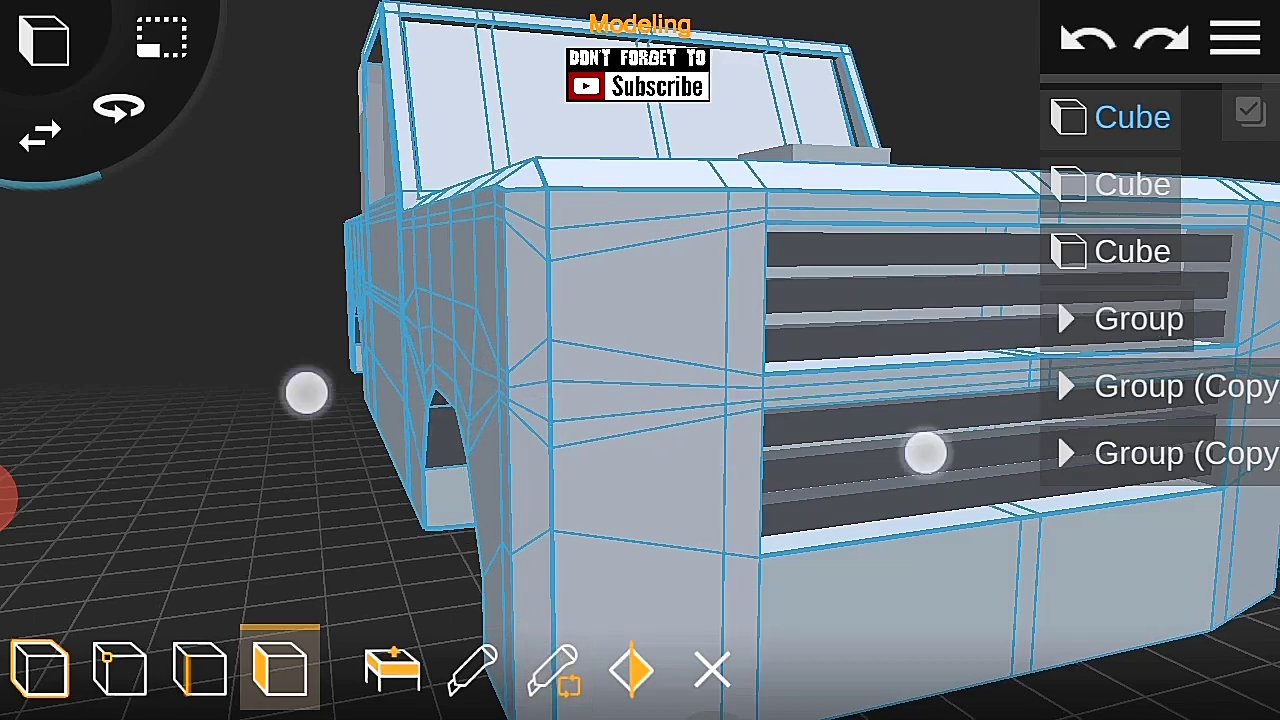
Step: Orbit onto the truck's front-left corner while switching among edge, vertex and face selection
middle_drag(306, 391, 453, 423)
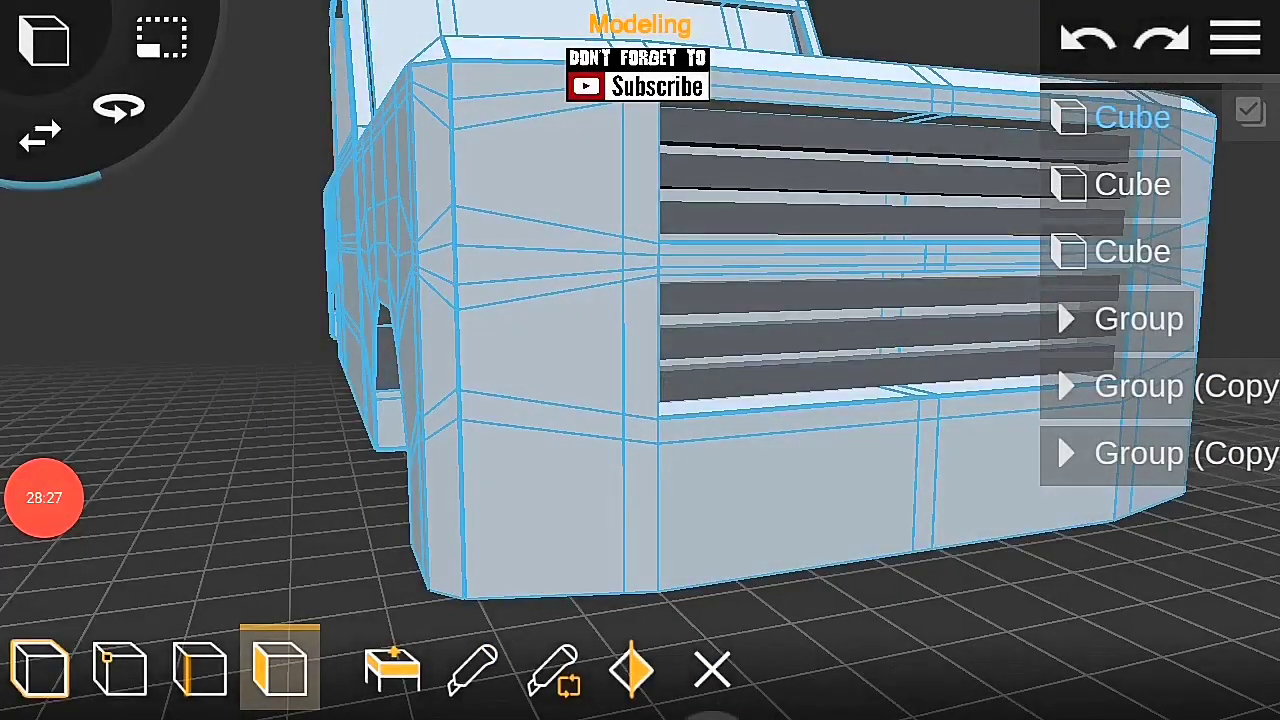
middle_drag(820, 440, 450, 440)
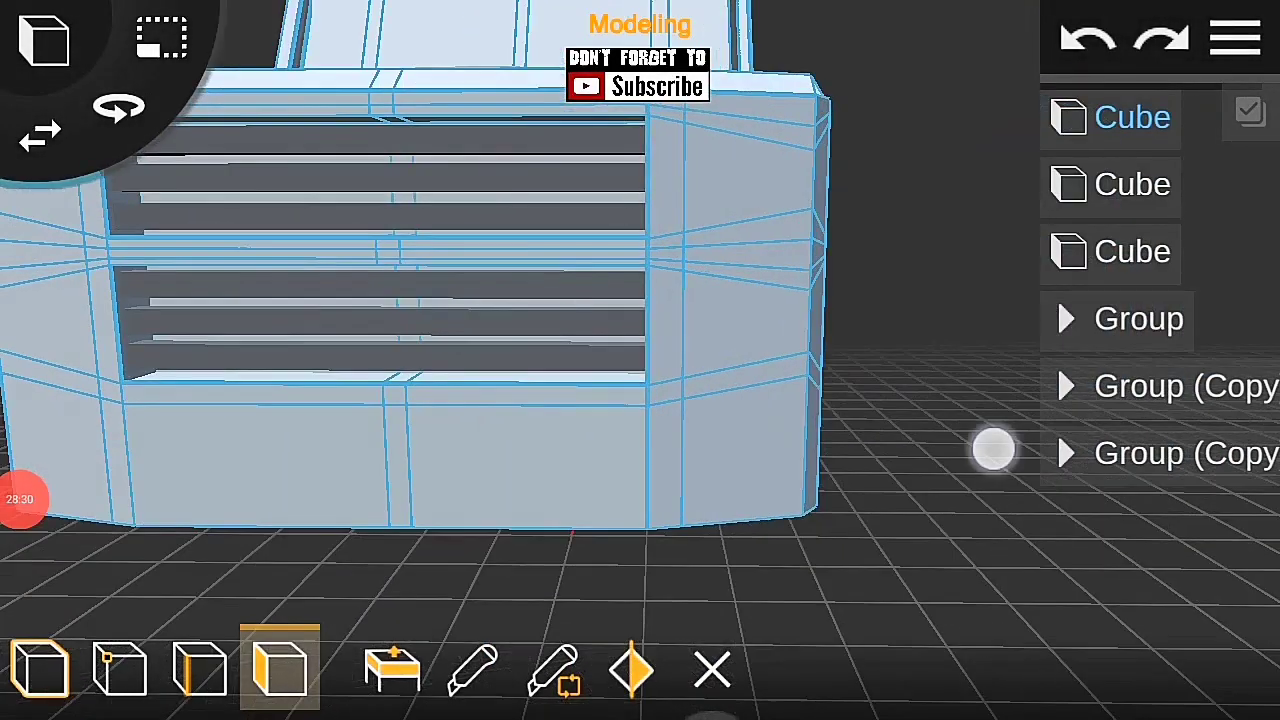
scroll(585, 460, up, 5)
click(200, 668)
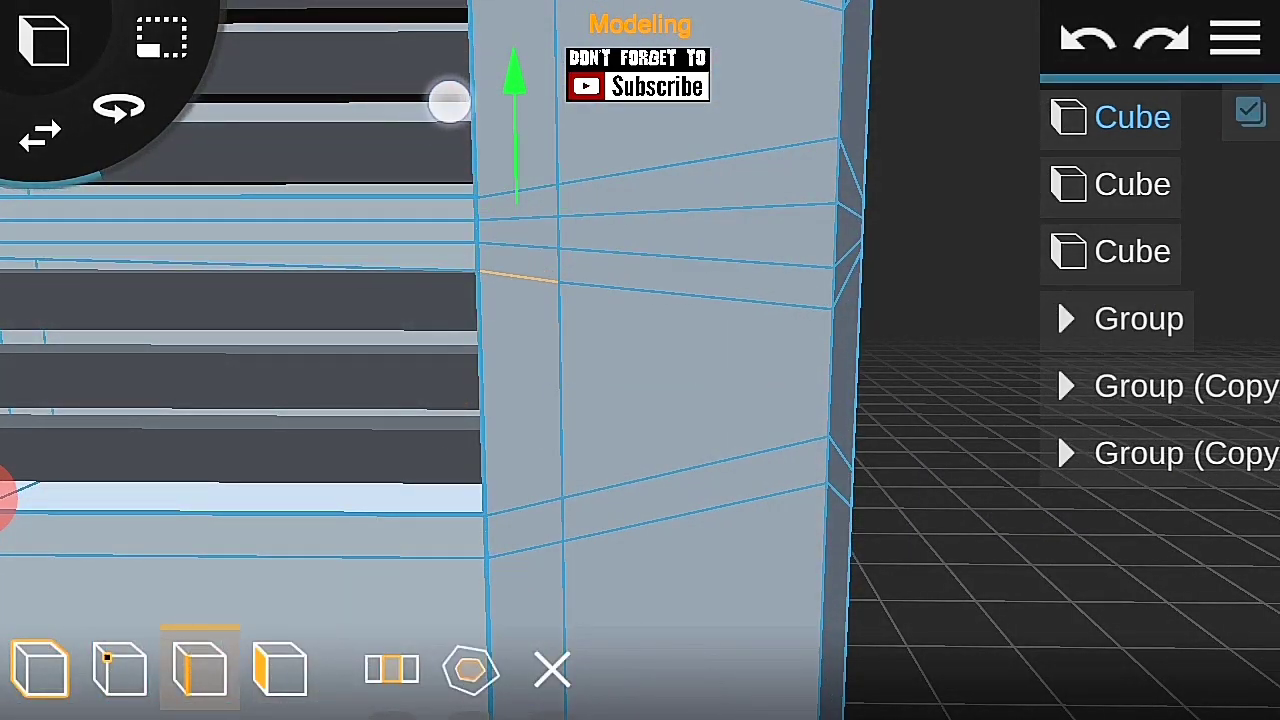
middle_drag(984, 462, 934, 403)
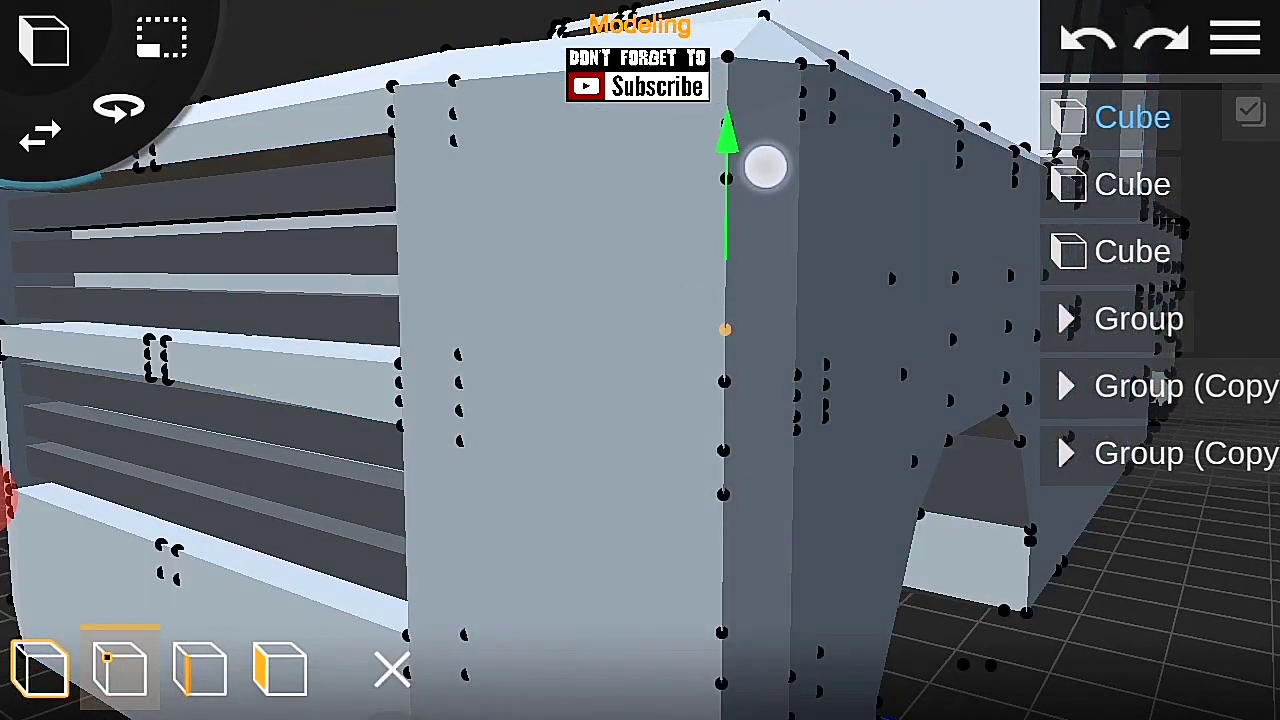
mouse_move(766, 166)
middle_down()
mouse_move(946, 505)
mouse_move(920, 490)
middle_up()
click(120, 668)
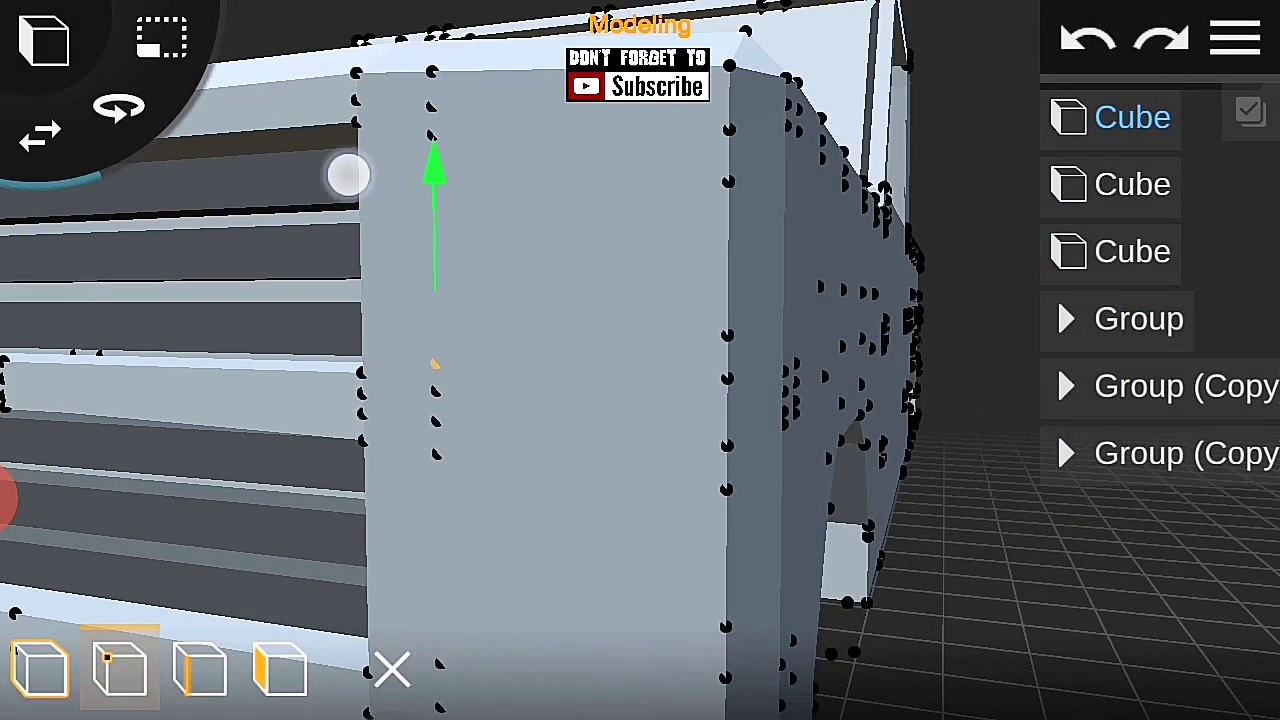
click(200, 668)
middle_drag(951, 360, 1002, 356)
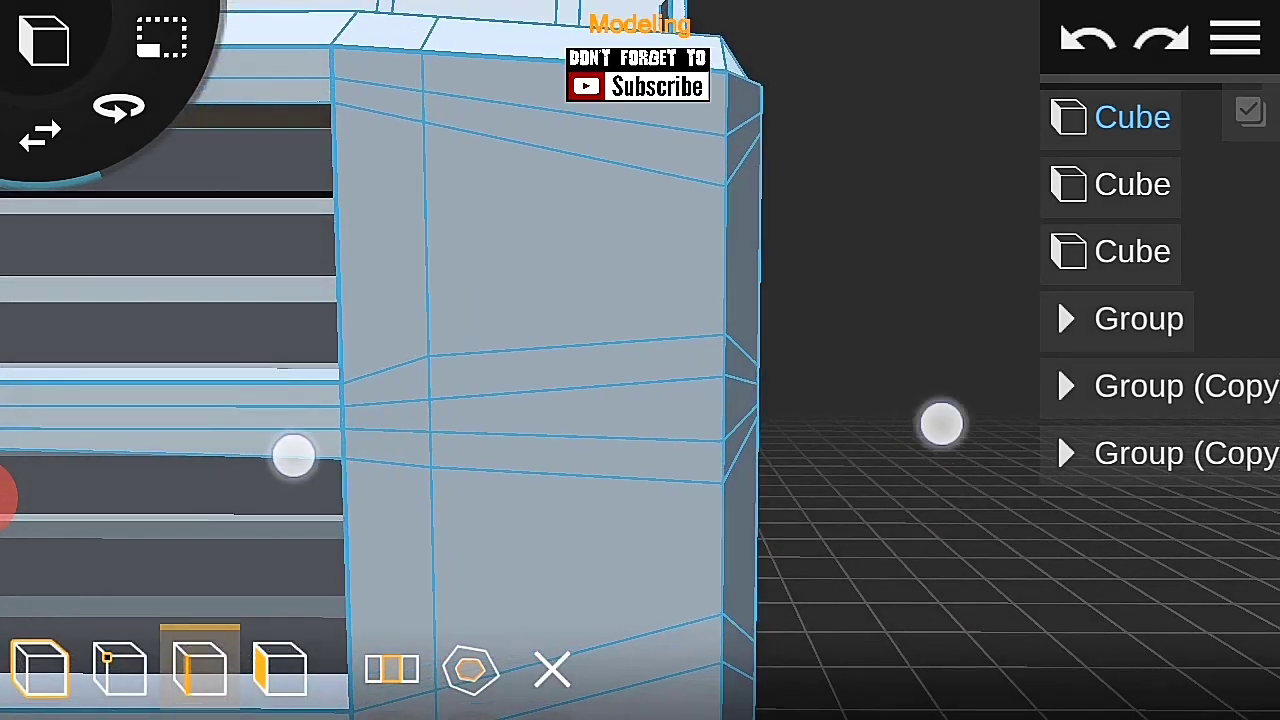
middle_drag(925, 424, 971, 437)
Step: Toggle vertex and edge modes while orbiting in close on the front grille
click(112, 684)
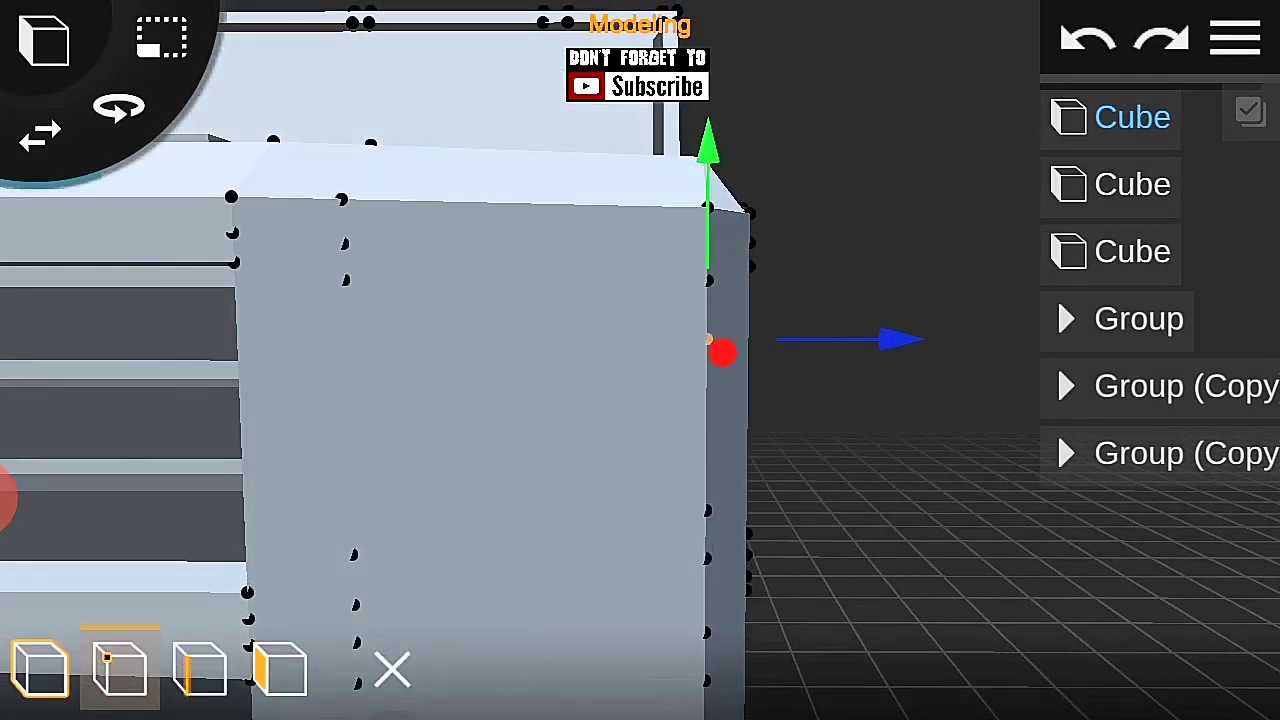
click(200, 668)
middle_drag(992, 231, 1008, 377)
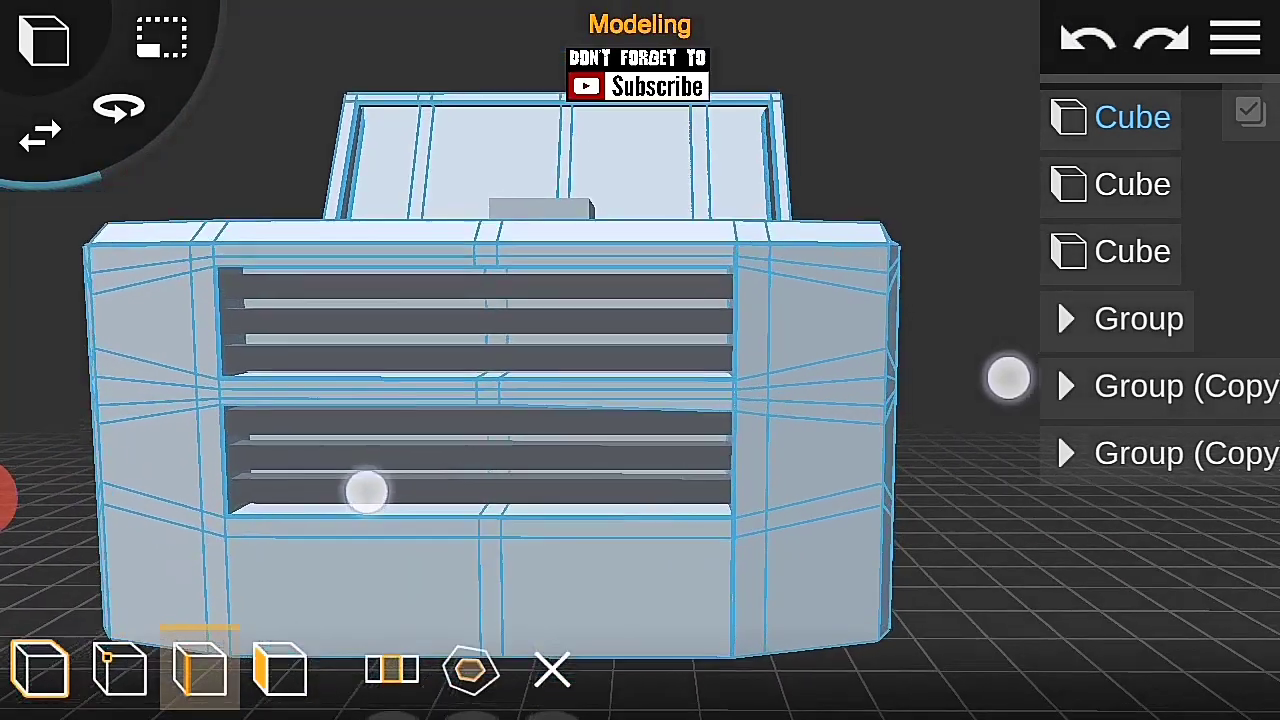
click(120, 668)
scroll(690, 500, down, 5)
scroll(690, 500, up, 5)
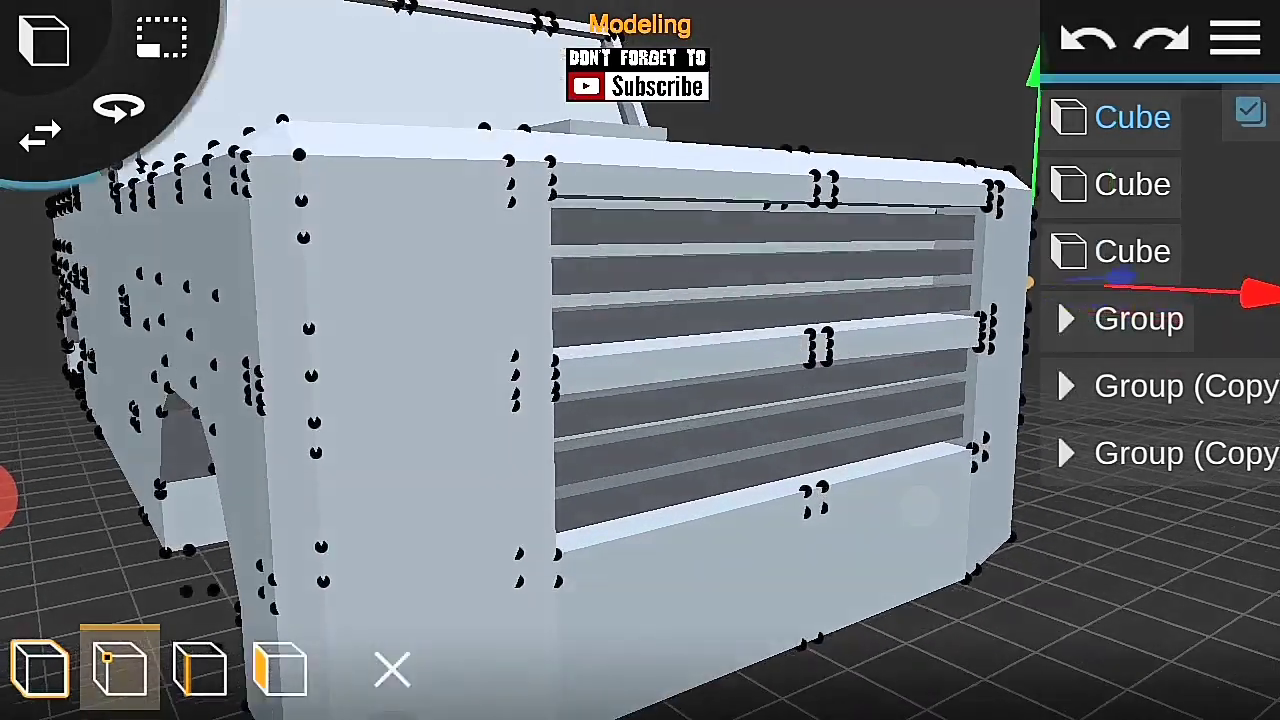
middle_drag(946, 494, 820, 123)
click(200, 668)
middle_drag(906, 500, 980, 549)
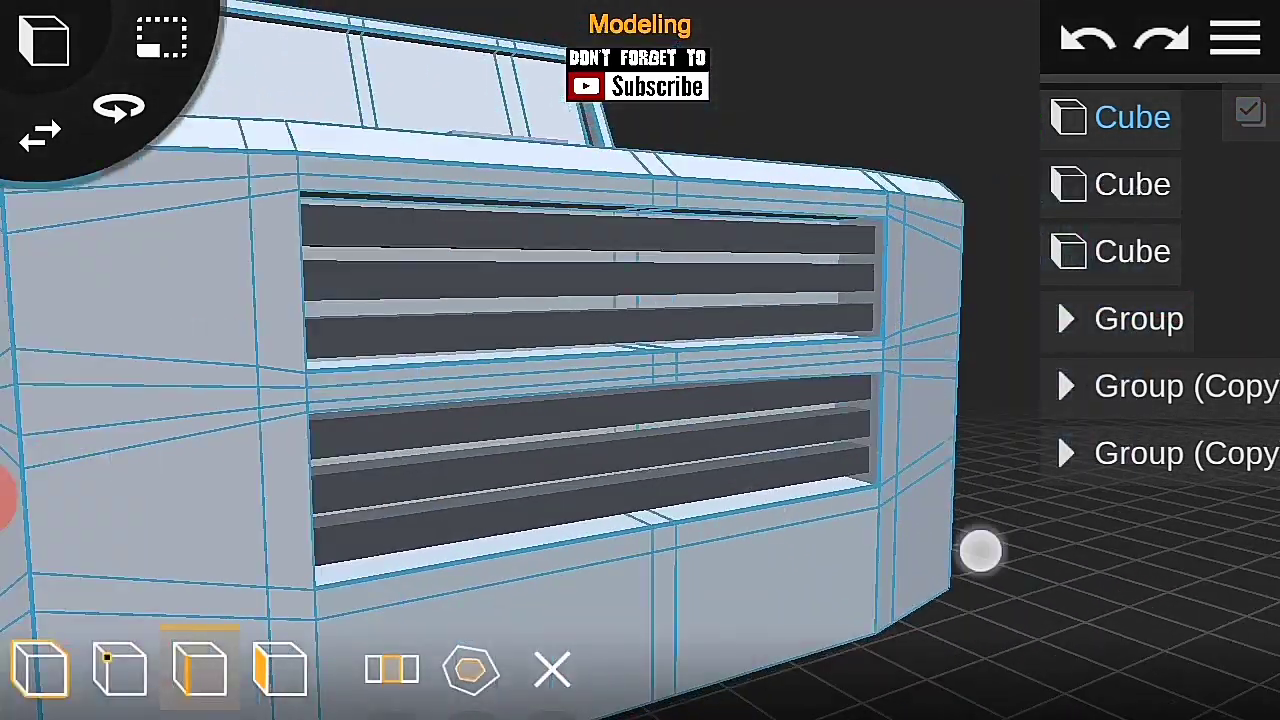
mouse_move(823, 534)
middle_down()
mouse_move(961, 492)
mouse_move(1006, 506)
middle_up()
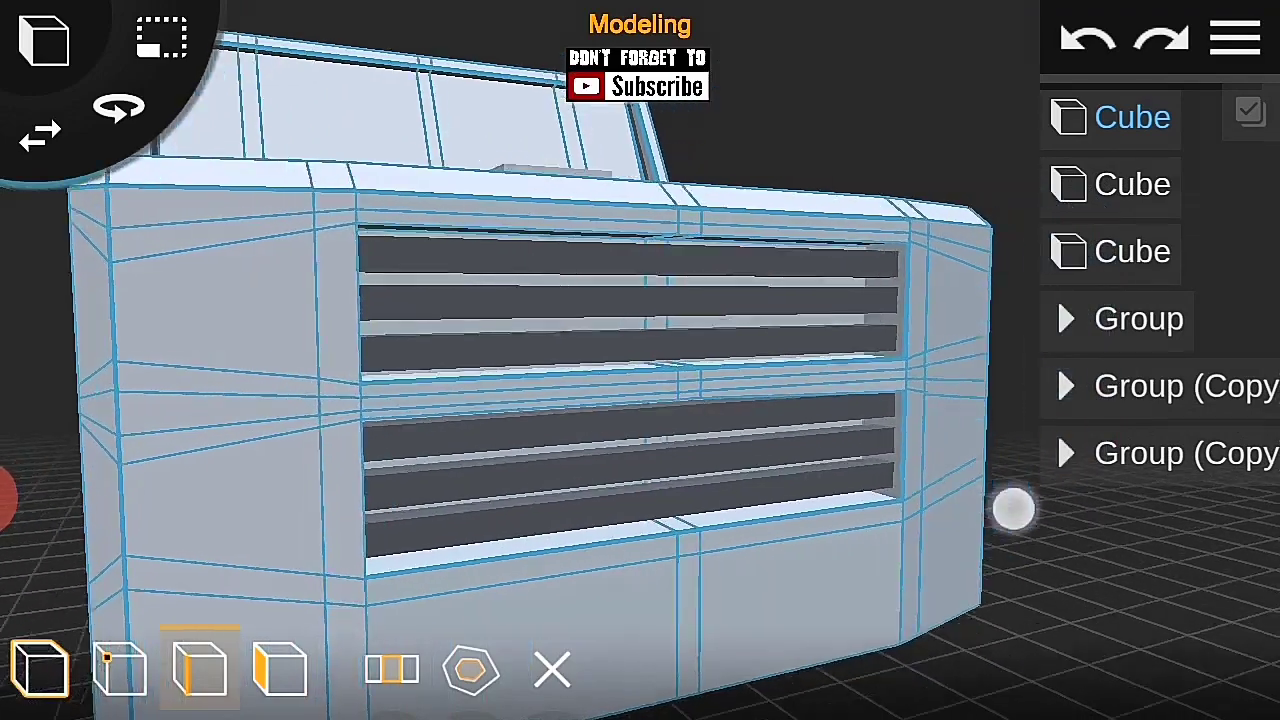
middle_drag(929, 423, 990, 470)
Step: Orbit between the truck's front-right and left-front sides, switching vertex and edge modes
click(120, 668)
click(1249, 112)
mouse_move(600, 480)
middle_down()
mouse_move(900, 540)
mouse_move(1023, 391)
mouse_move(980, 420)
middle_up()
click(200, 668)
click(120, 668)
middle_drag(250, 410, 1008, 494)
click(200, 668)
middle_drag(500, 320, 260, 349)
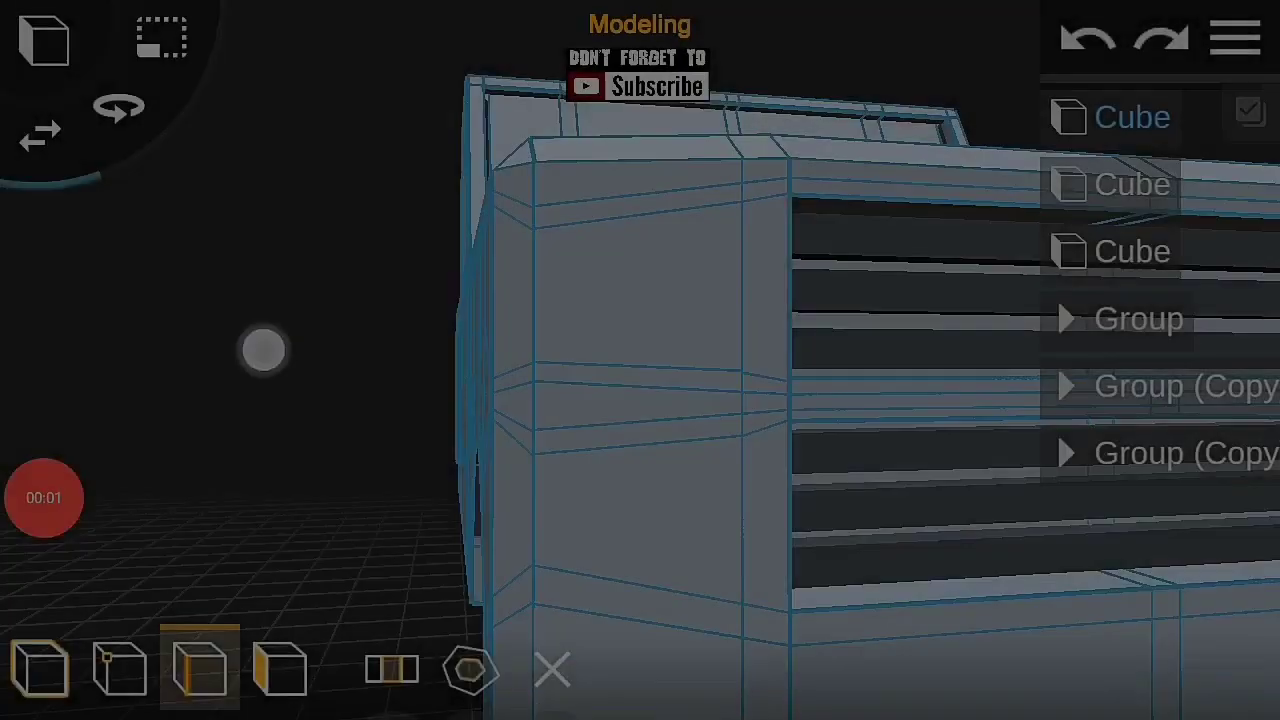
middle_drag(289, 307, 400, 320)
Step: Cycle through the mesh editing modes and settle on face editing around the grille
click(40, 668)
scroll(640, 380, down, 3)
click(120, 668)
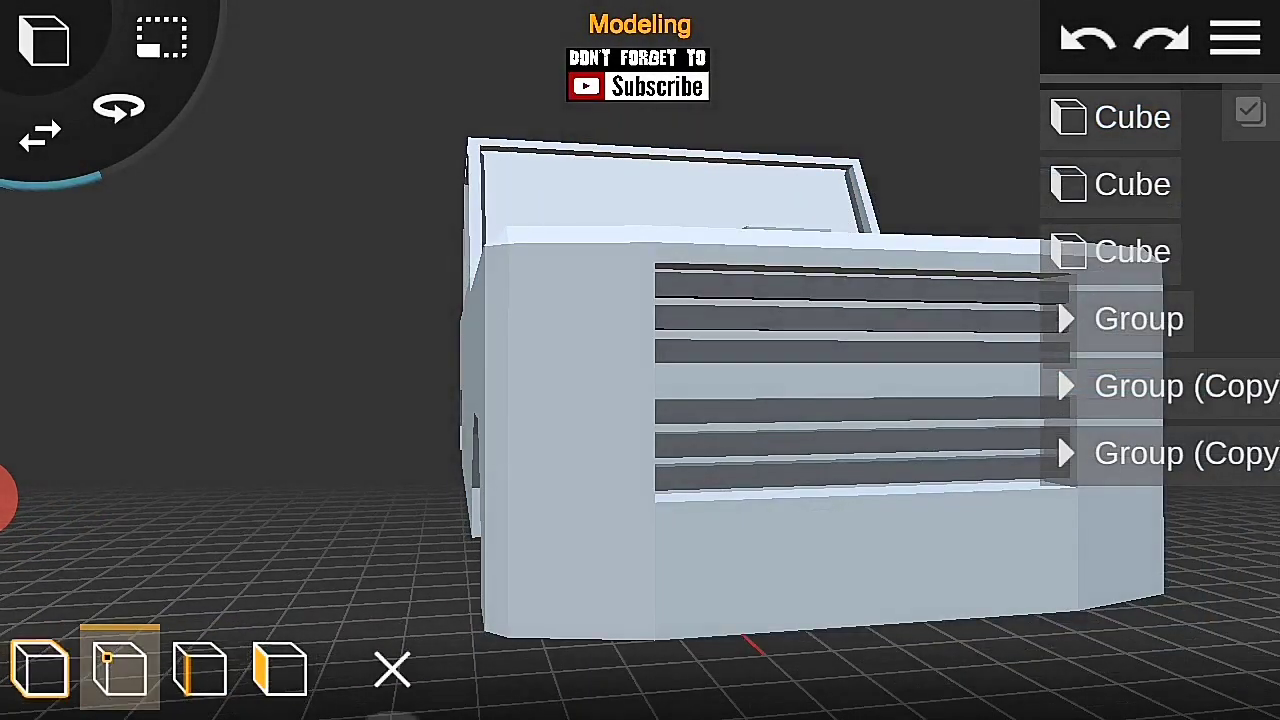
click(200, 668)
mouse_move(1057, 433)
middle_down()
mouse_move(851, 537)
mouse_move(916, 451)
middle_up()
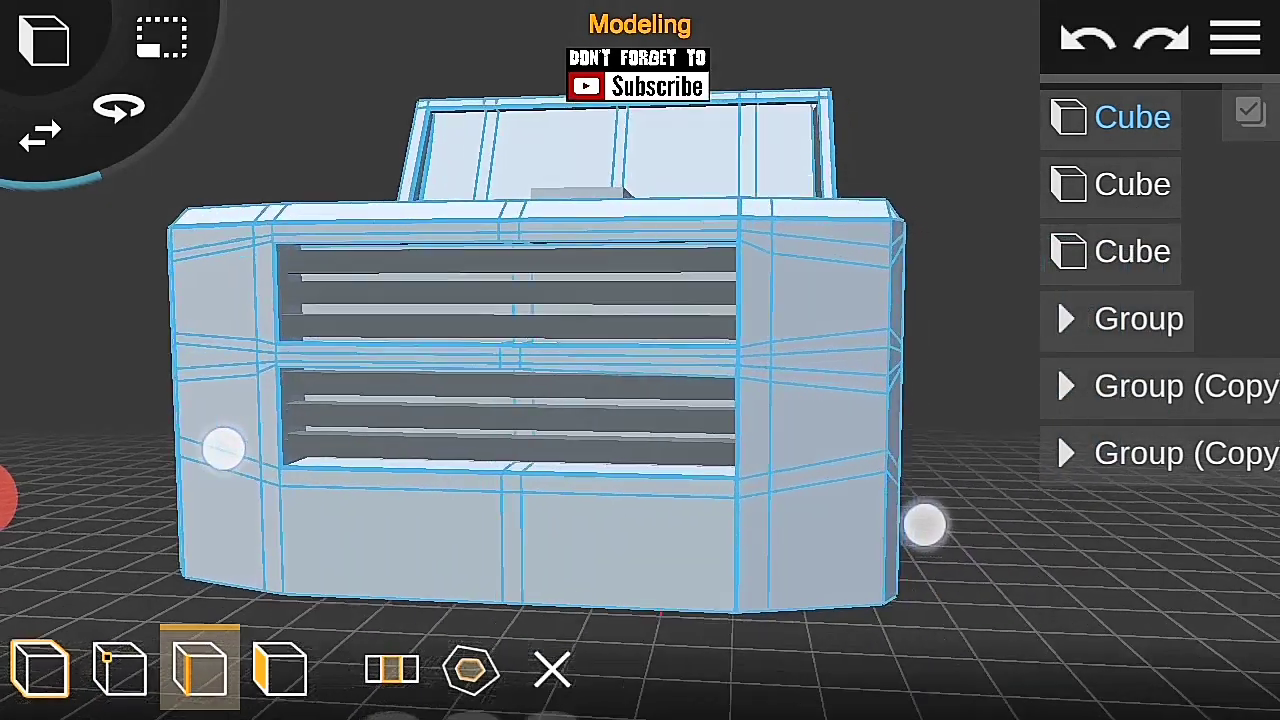
scroll(616, 463, up, 2)
click(120, 668)
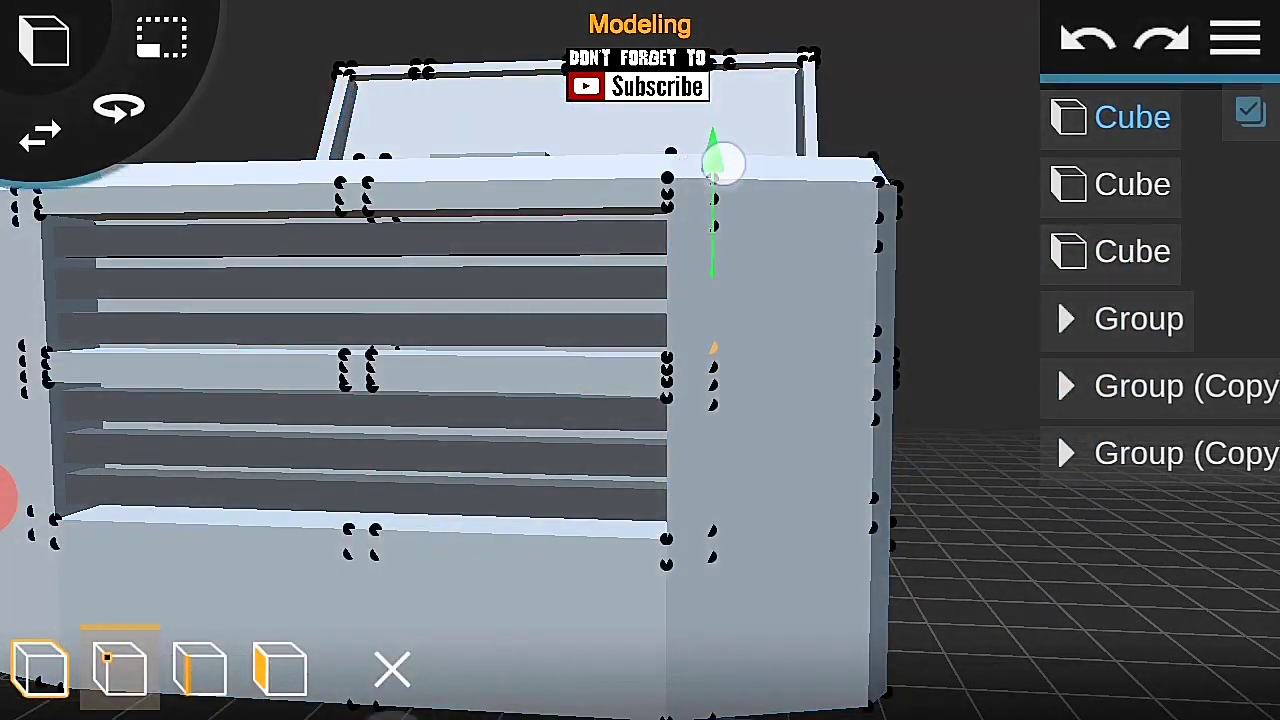
click(200, 668)
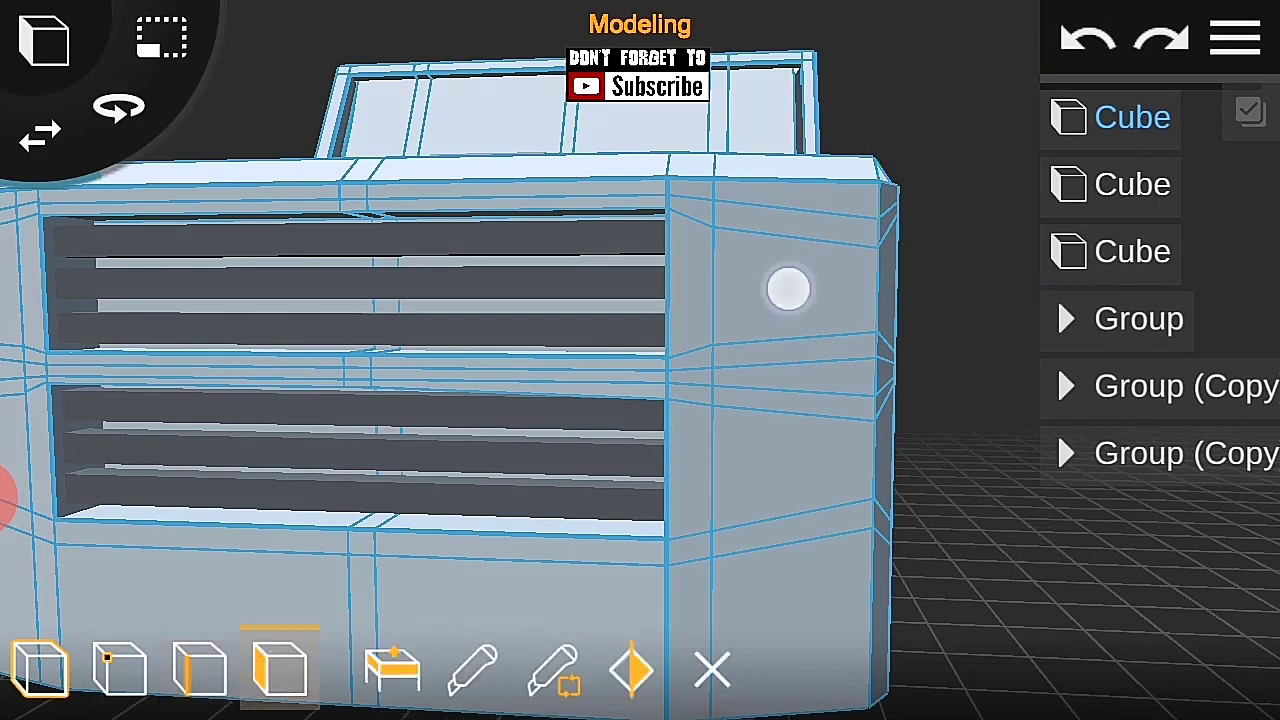
middle_drag(1000, 590, 1115, 590)
mouse_move(907, 535)
middle_down()
mouse_move(980, 537)
mouse_move(903, 437)
middle_up()
Step: Cut a new edge loop, undo the unwanted loop, then select a front corner face
click(552, 668)
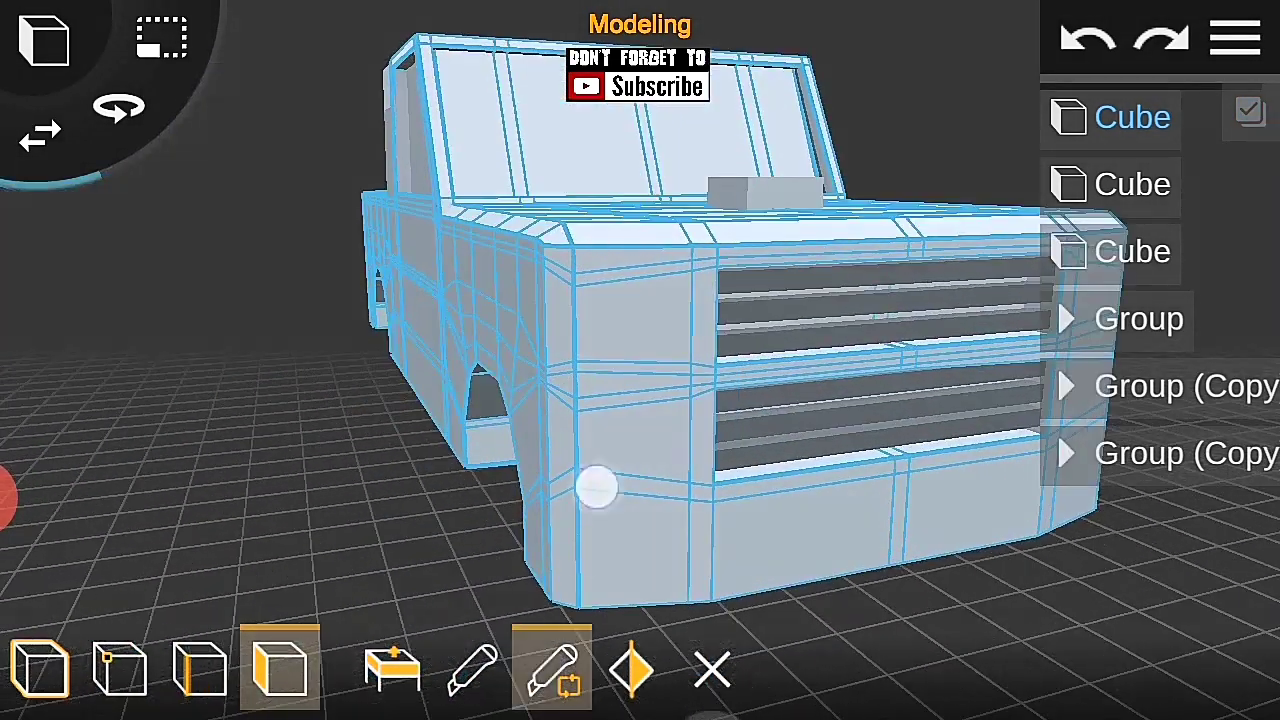
click(1086, 45)
click(550, 662)
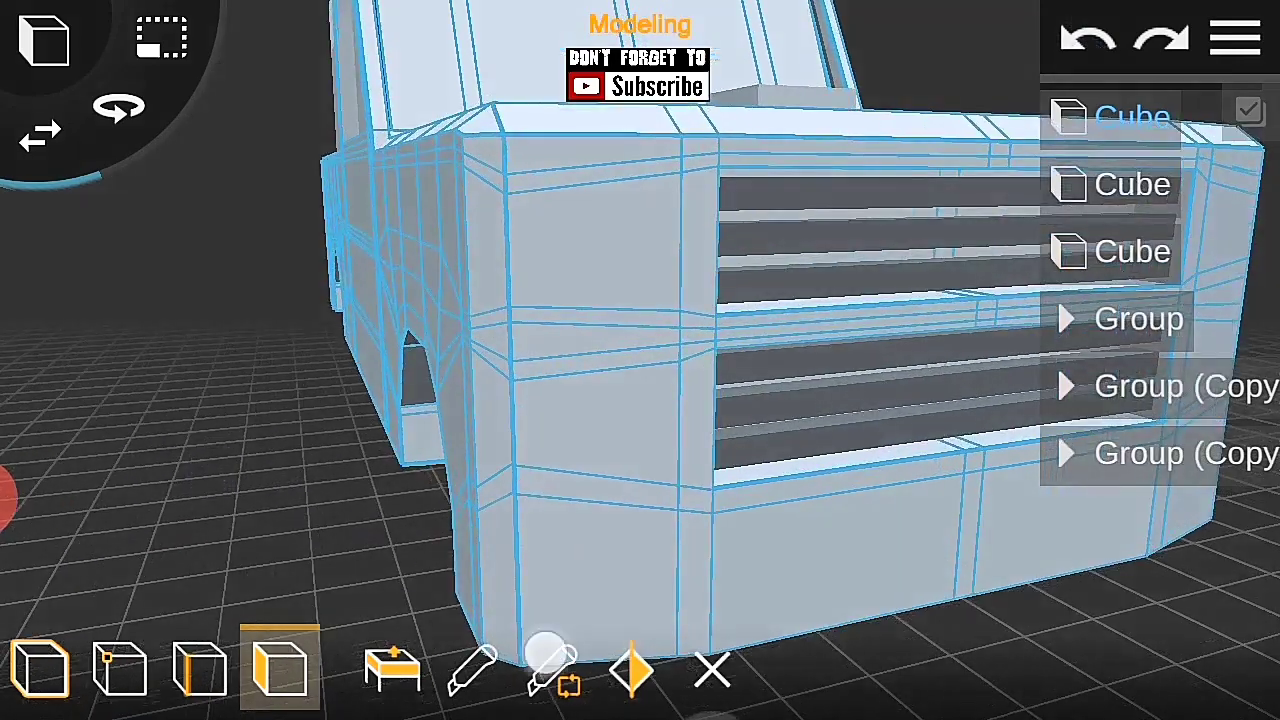
click(500, 376)
click(1243, 35)
click(632, 395)
Step: Extrude the two front-corner faces inward on each side to form stacked recessed headlight openings
middle_drag(600, 460, 1127, 530)
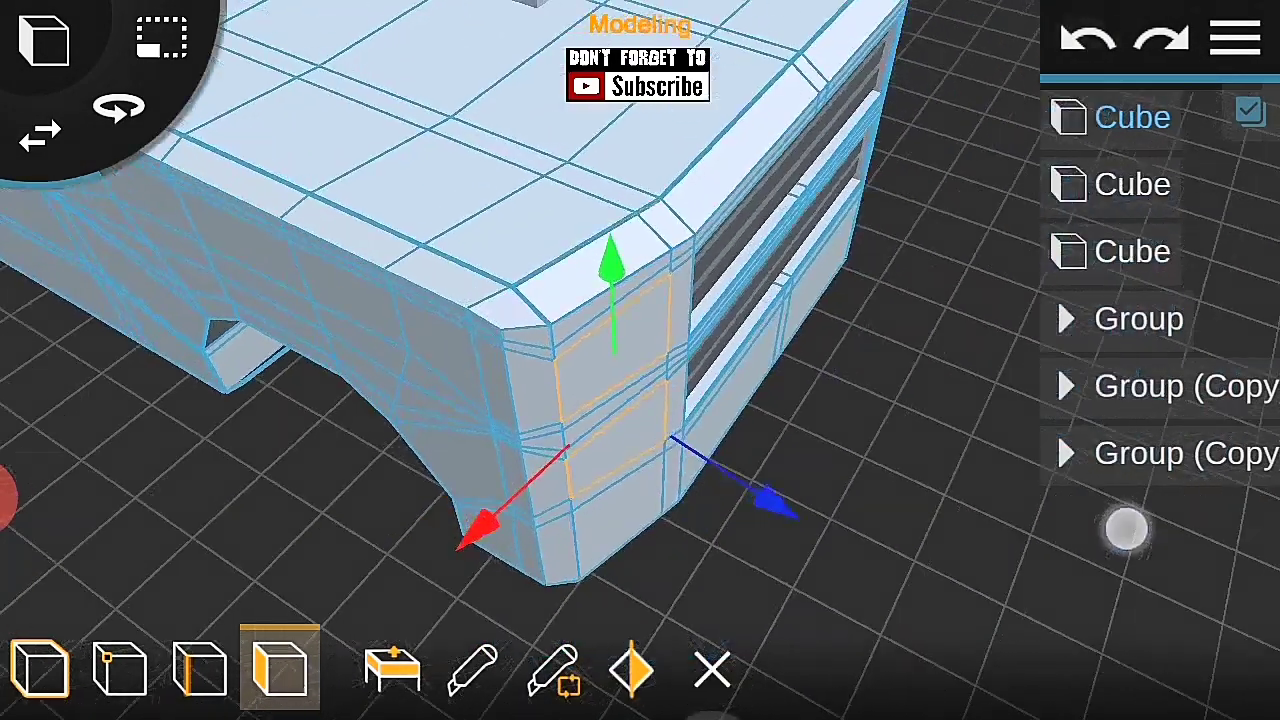
click(392, 668)
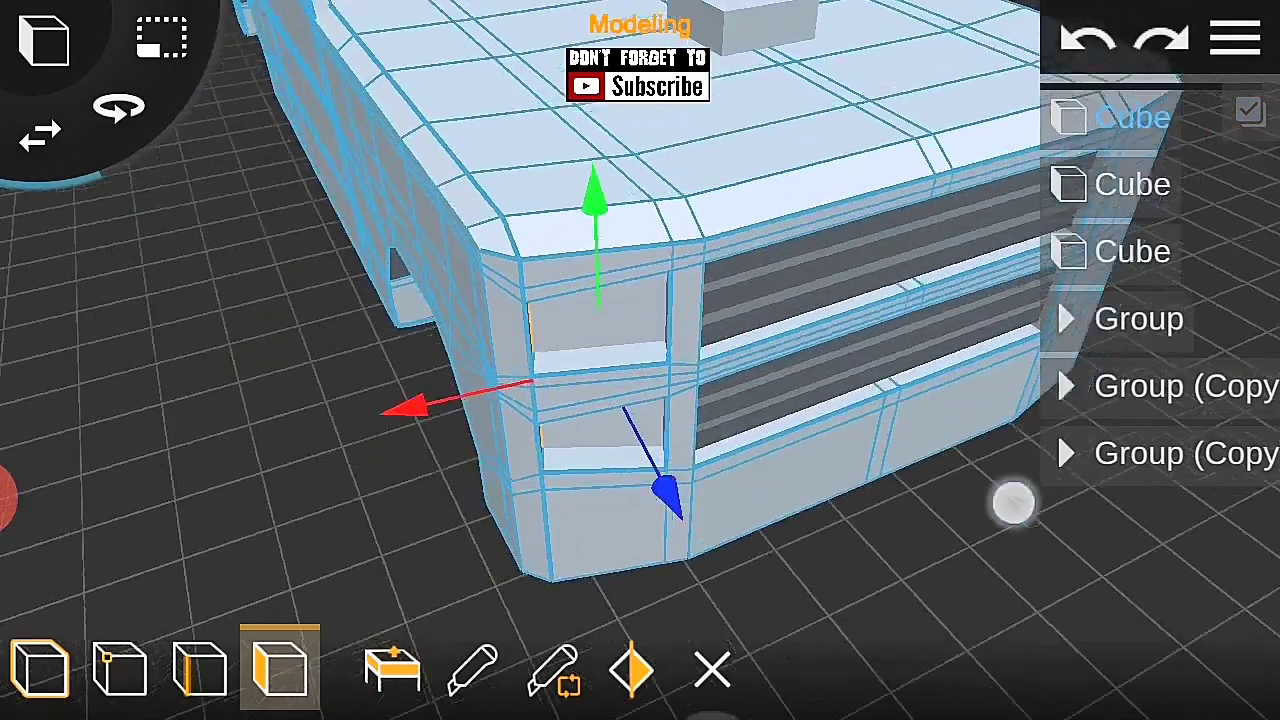
middle_drag(1011, 503, 771, 329)
scroll(771, 329, up, 5)
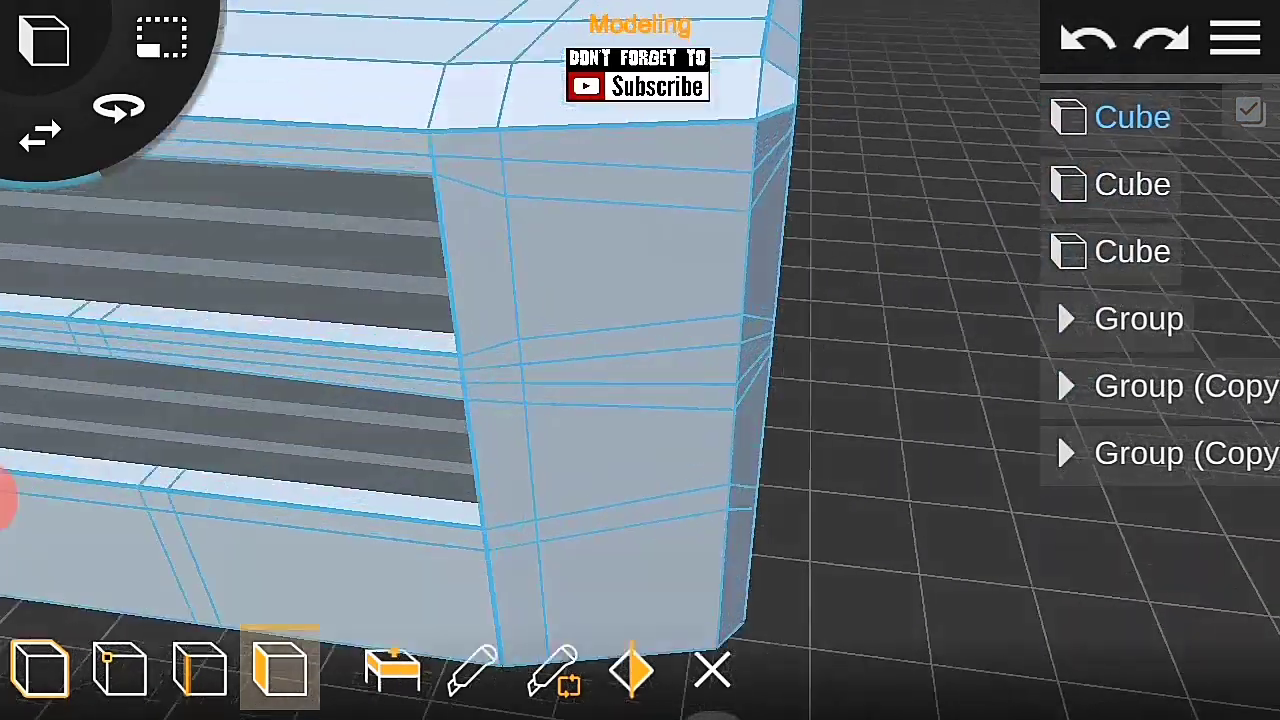
middle_drag(909, 339, 700, 330)
click(392, 668)
mouse_move(680, 440)
mouse_down()
mouse_move(700, 477)
mouse_move(570, 430)
mouse_up()
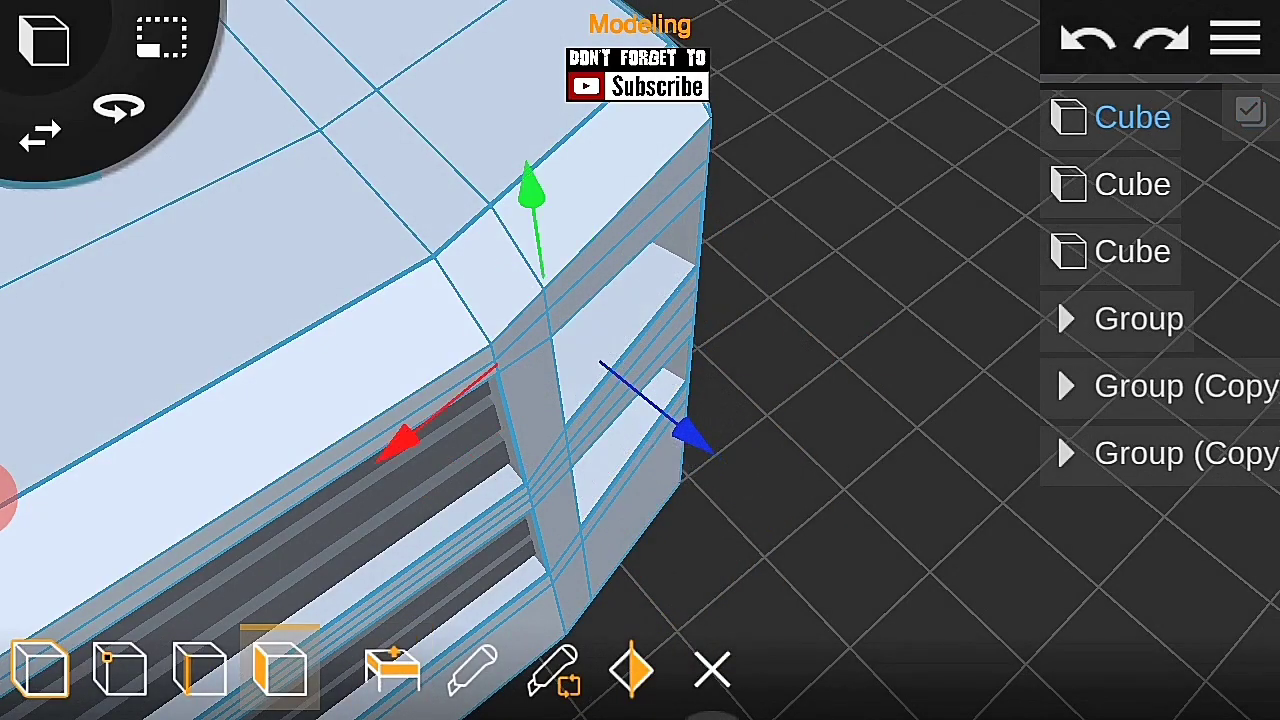
middle_drag(665, 463, 791, 260)
scroll(634, 436, down, 3)
scroll(640, 400, down, 3)
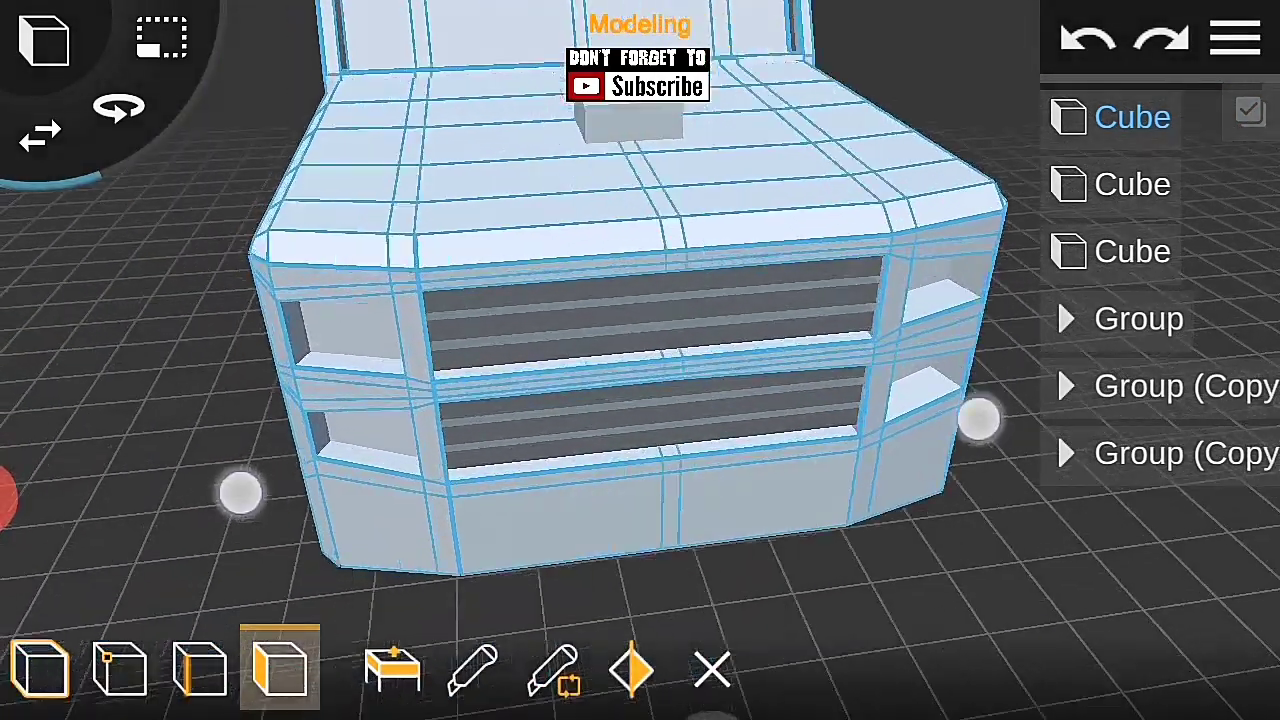
scroll(609, 455, up, 2)
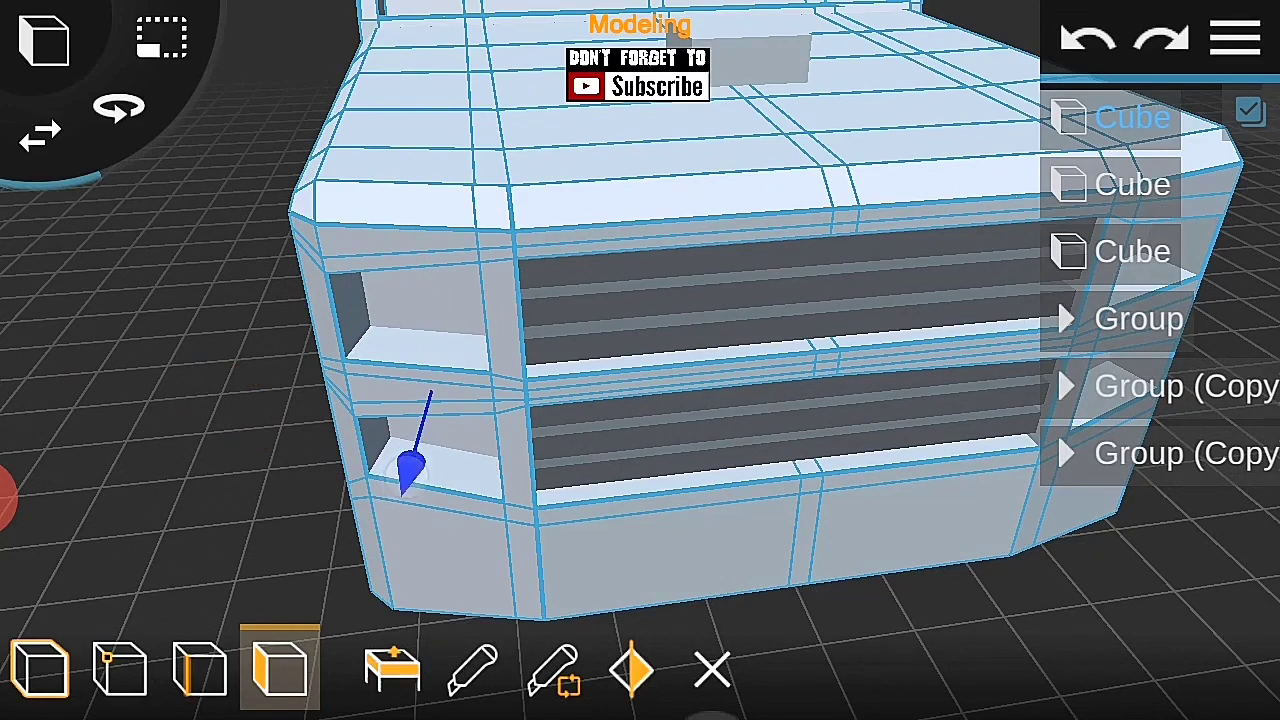
Step: Finish mesh editing and return to object mode
click(1236, 38)
click(180, 480)
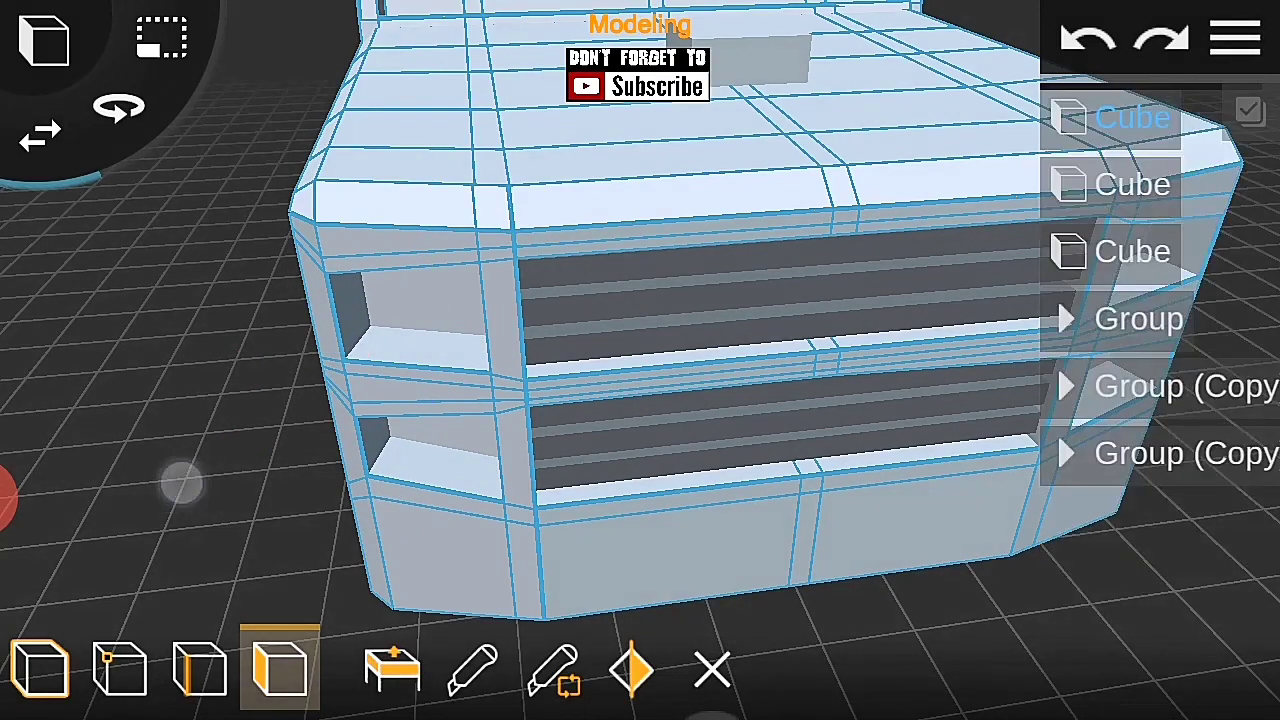
click(40, 668)
click(1236, 38)
click(1163, 451)
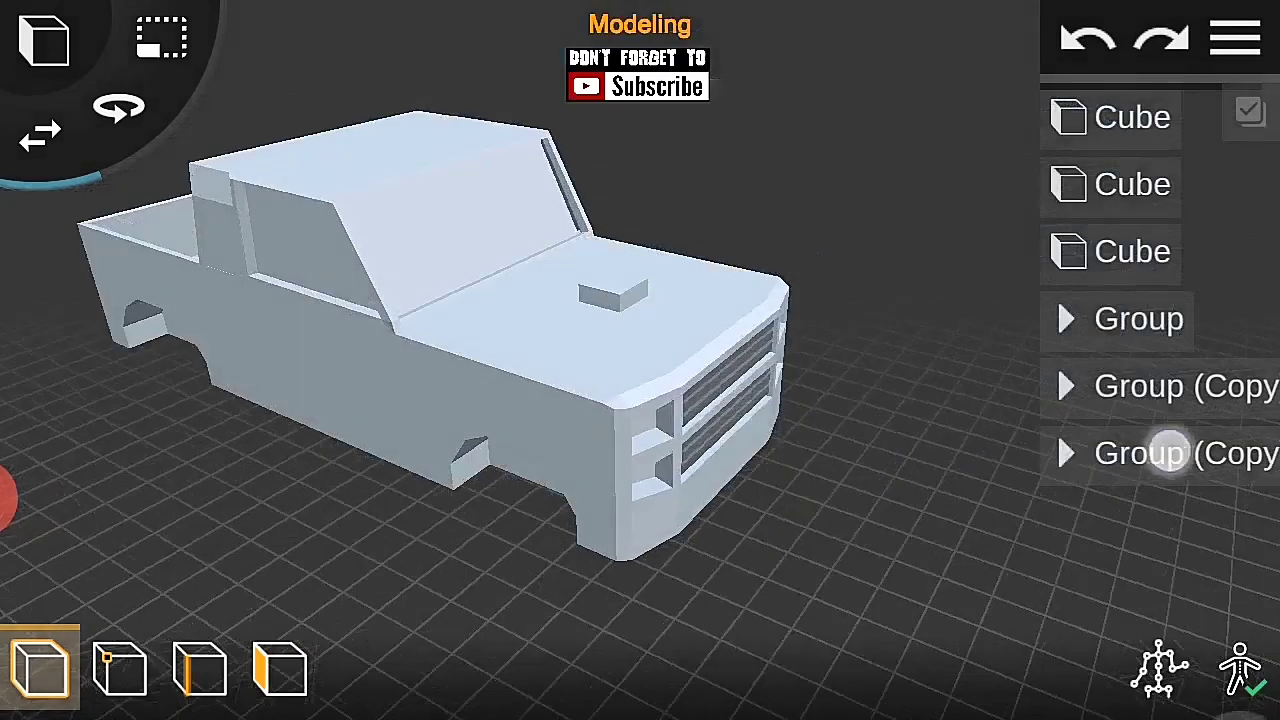
Step: Duplicate the cube to make a block for the hood
mouse_move(883, 406)
mouse_down()
mouse_move(46, 446)
mouse_move(260, 405)
mouse_up()
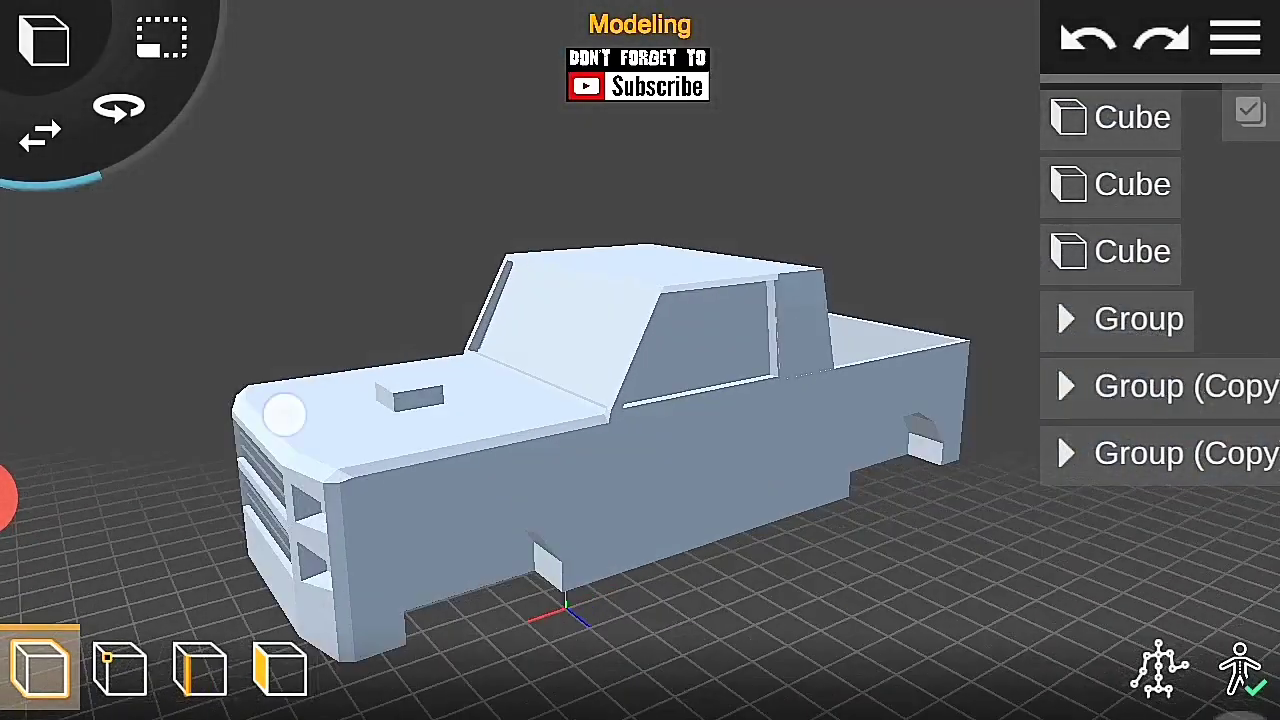
drag(843, 449, 900, 494)
click(543, 523)
click(543, 575)
mouse_move(1026, 380)
mouse_down()
mouse_move(723, 591)
mouse_move(762, 135)
mouse_move(743, 300)
mouse_move(809, 254)
mouse_move(789, 297)
mouse_move(589, 281)
mouse_move(712, 224)
mouse_up()
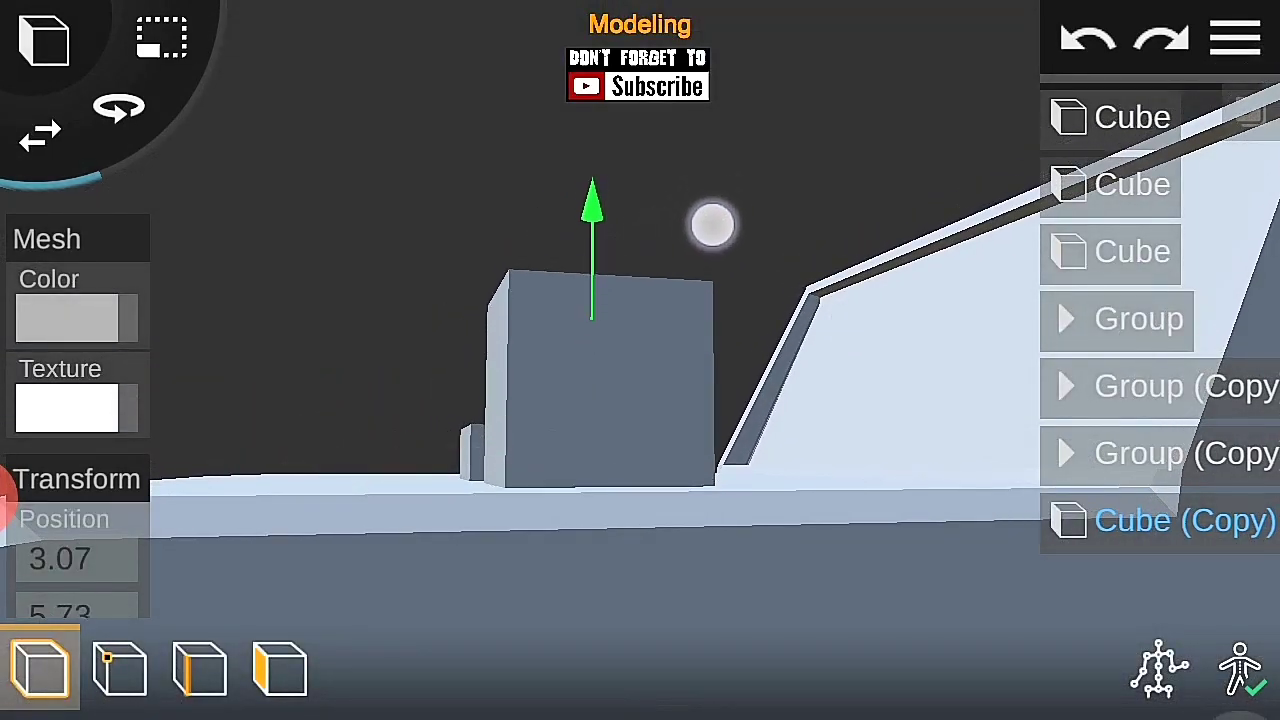
click(1157, 517)
Step: Place the copied cube on the hood and give it a darker grey colour
drag(1157, 517, 670, 469)
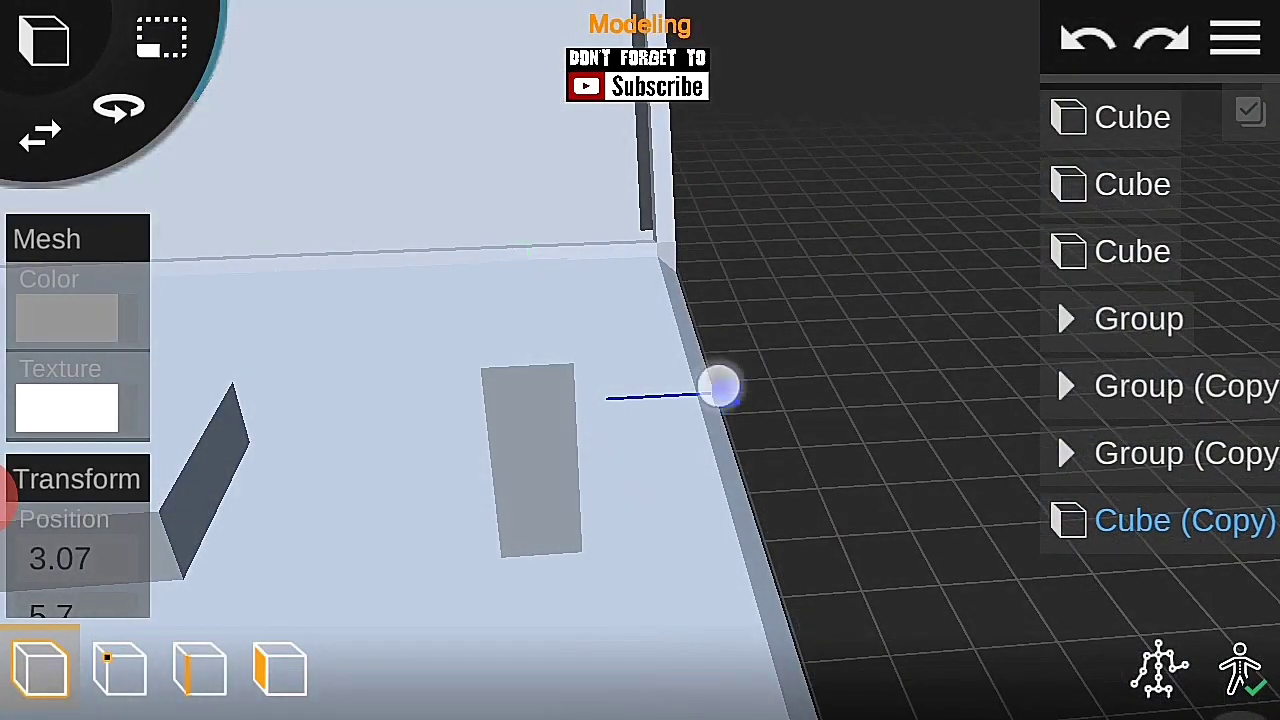
drag(730, 374, 903, 326)
mouse_move(420, 497)
mouse_down()
mouse_move(358, 315)
mouse_move(1023, 297)
mouse_move(33, 131)
mouse_up()
mouse_move(294, 411)
mouse_down()
mouse_move(903, 349)
mouse_move(700, 300)
mouse_up()
click(66, 318)
click(872, 494)
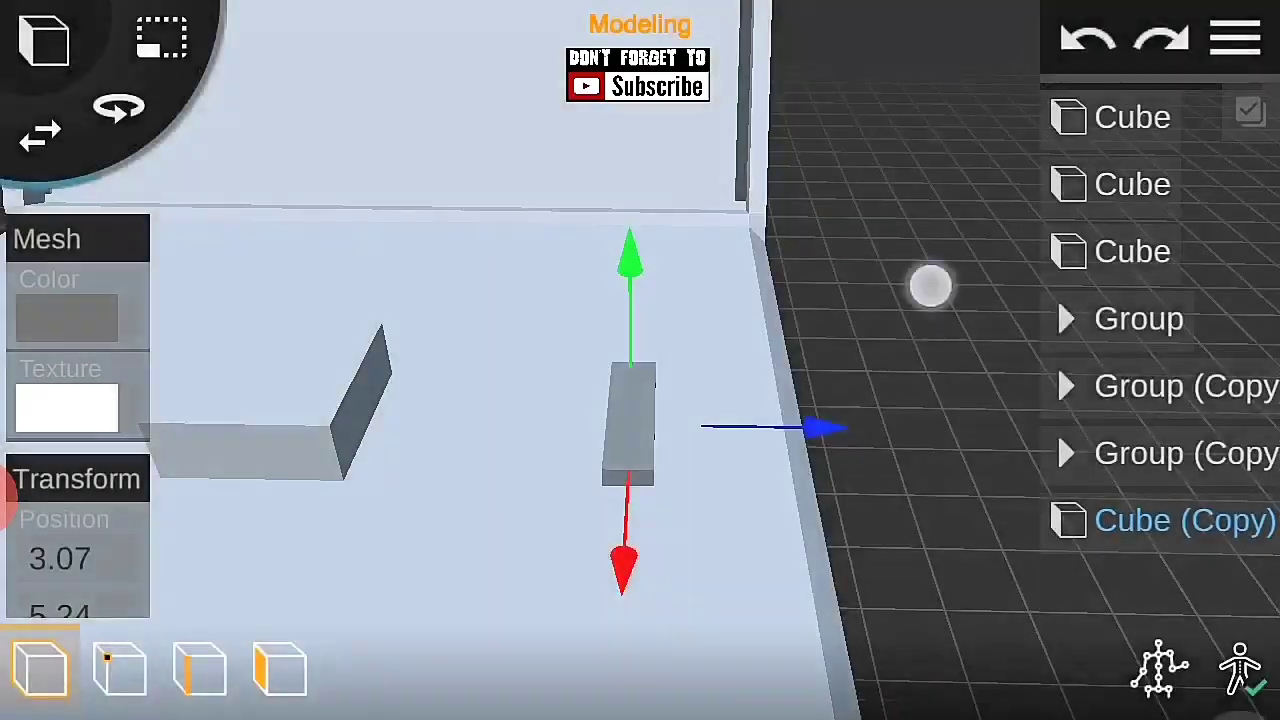
Step: Slide the hood trim strip across the hood and toward its front
drag(930, 287, 857, 394)
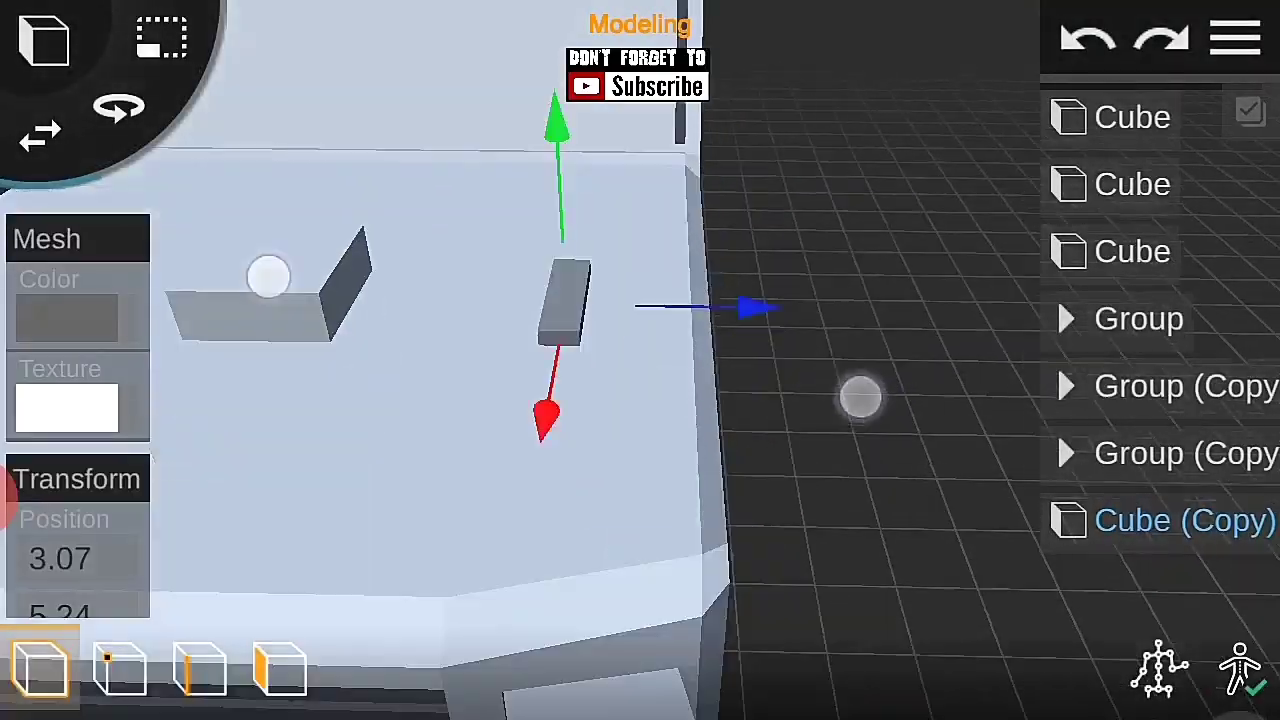
drag(266, 274, 330, 460)
drag(689, 505, 691, 518)
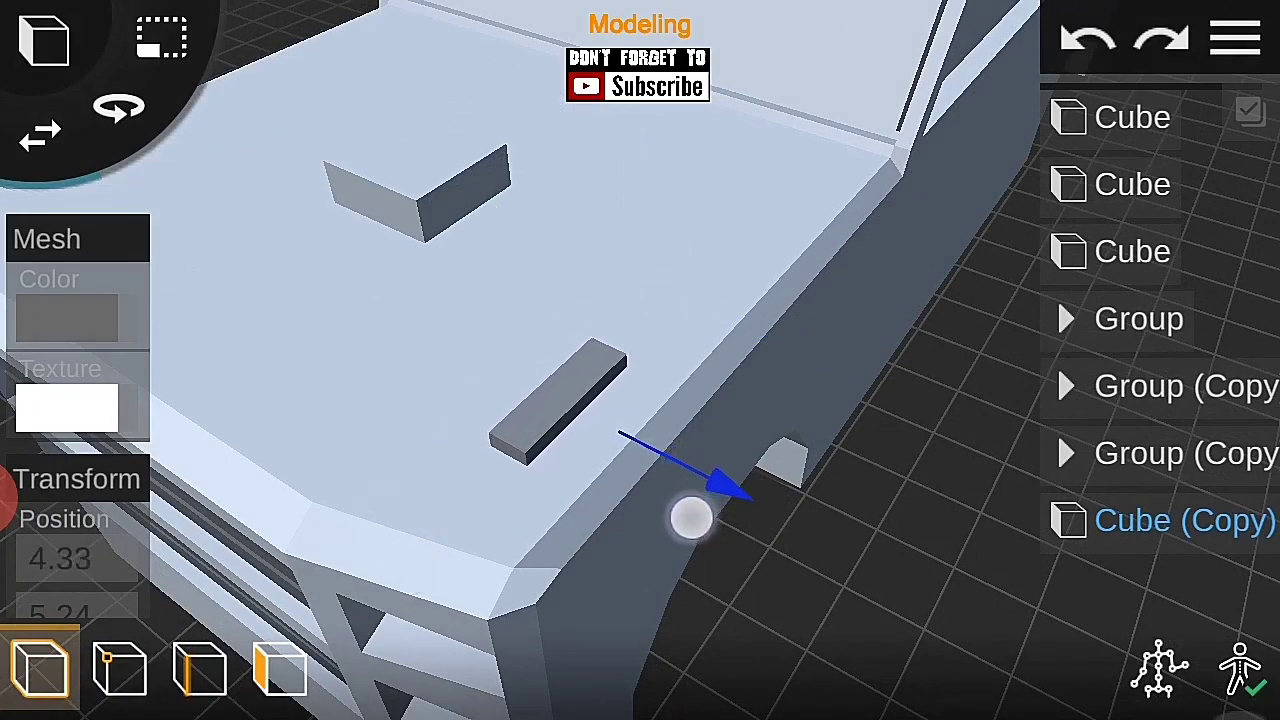
drag(760, 380, 820, 409)
drag(386, 528, 431, 588)
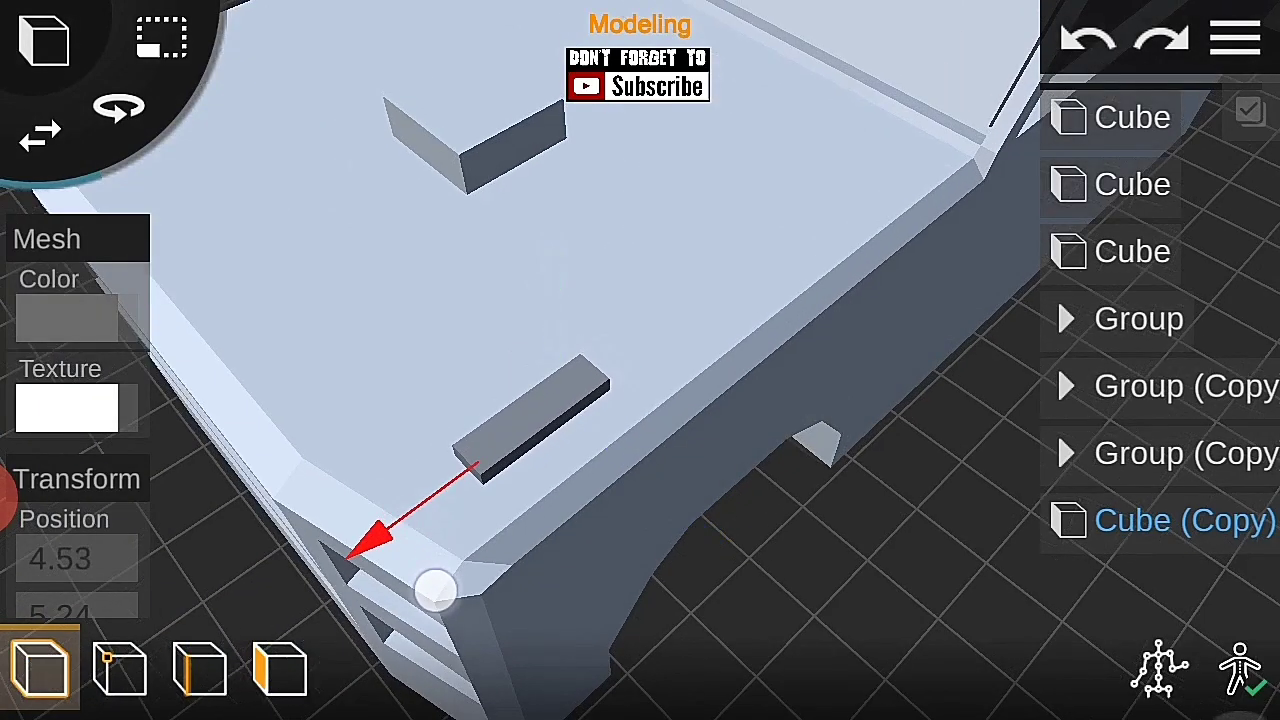
drag(1180, 400, 1220, 171)
drag(950, 450, 900, 306)
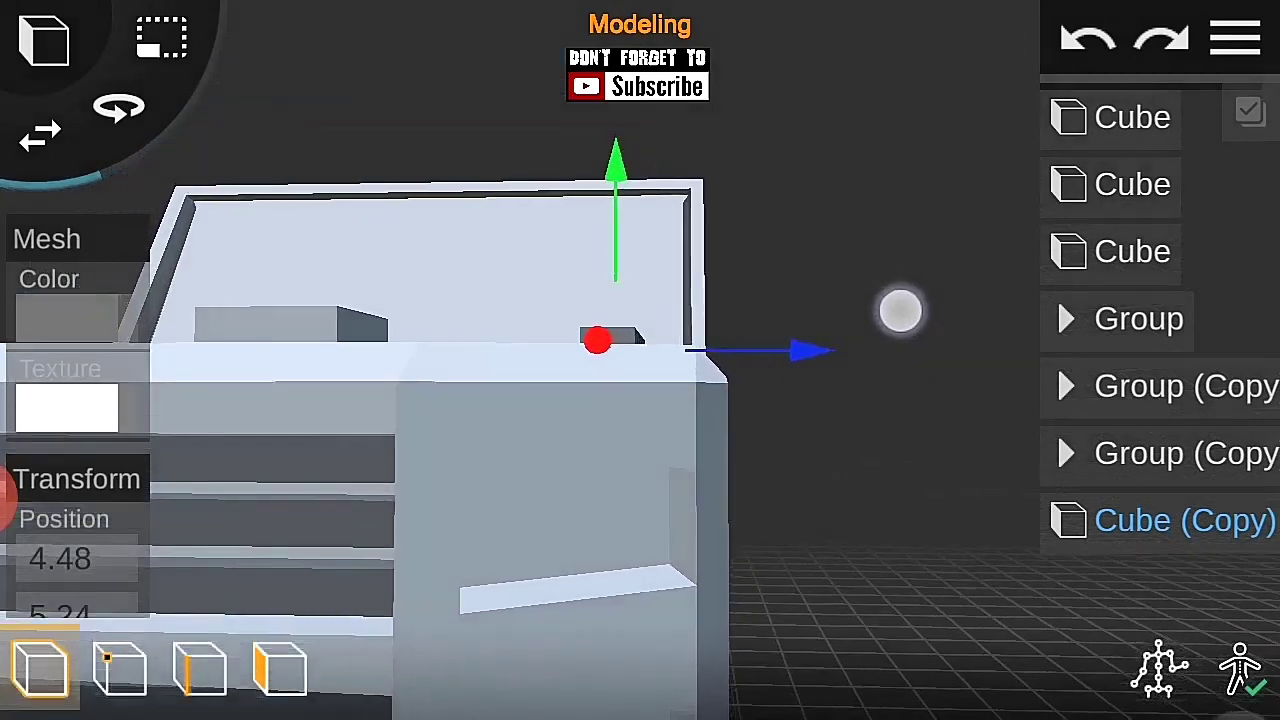
Step: Duplicate the trim strip so both hood sides carry a thin strip
click(1108, 534)
mouse_move(943, 411)
mouse_down()
mouse_move(851, 491)
mouse_move(880, 470)
mouse_up()
scroll(548, 505, up, 5)
scroll(611, 467, up, 5)
drag(997, 514, 811, 466)
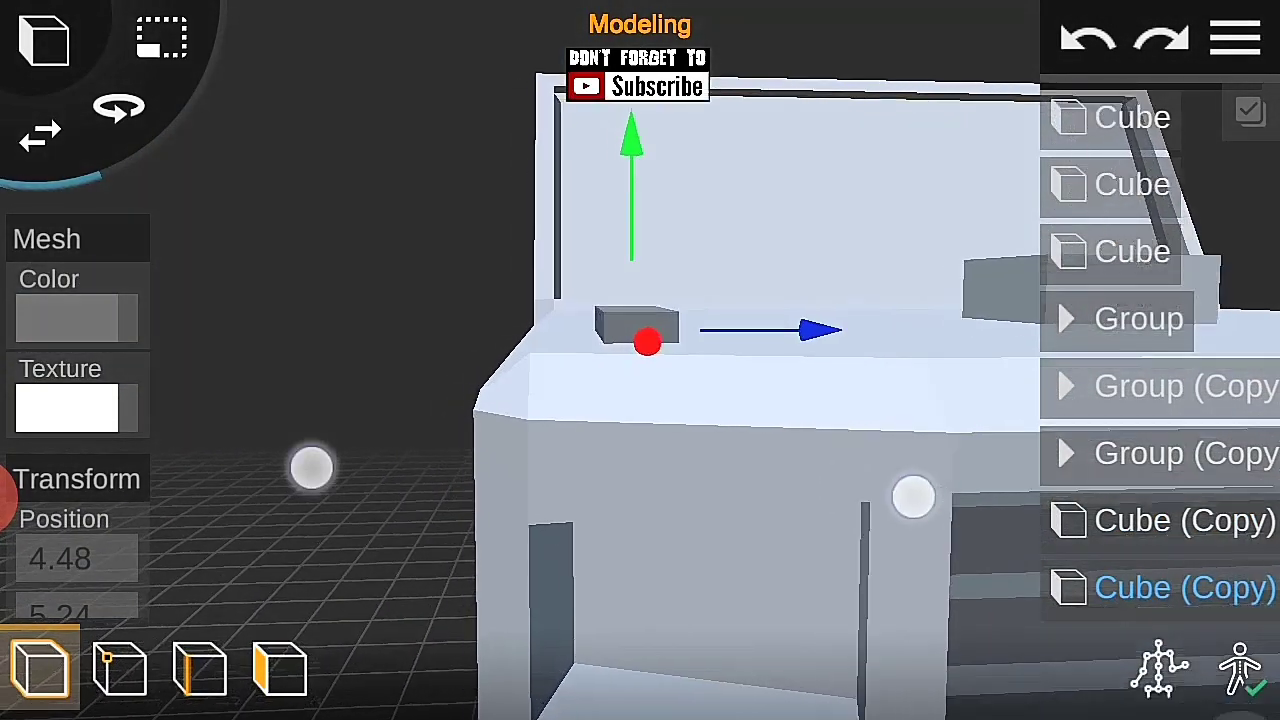
mouse_move(913, 497)
mouse_down()
mouse_move(843, 474)
mouse_move(886, 443)
mouse_move(894, 549)
mouse_move(1090, 395)
mouse_move(929, 457)
mouse_move(787, 389)
mouse_up()
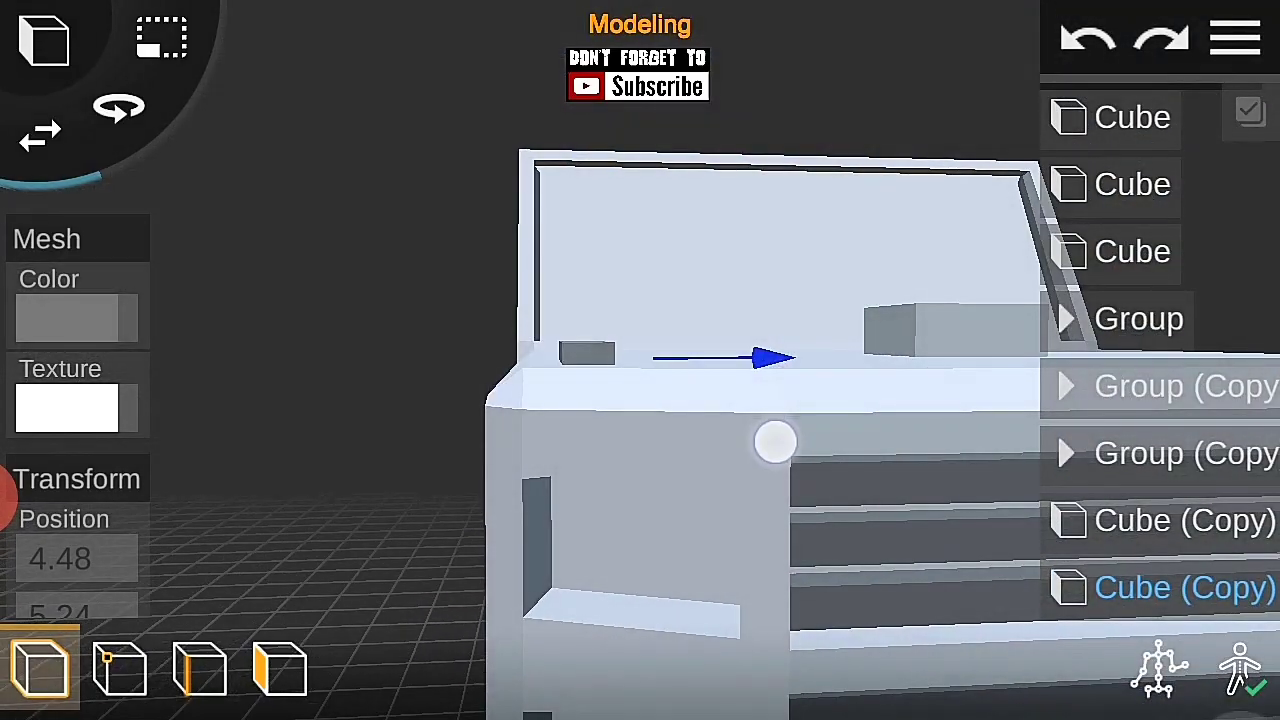
drag(292, 421, 780, 471)
scroll(635, 410, up, 5)
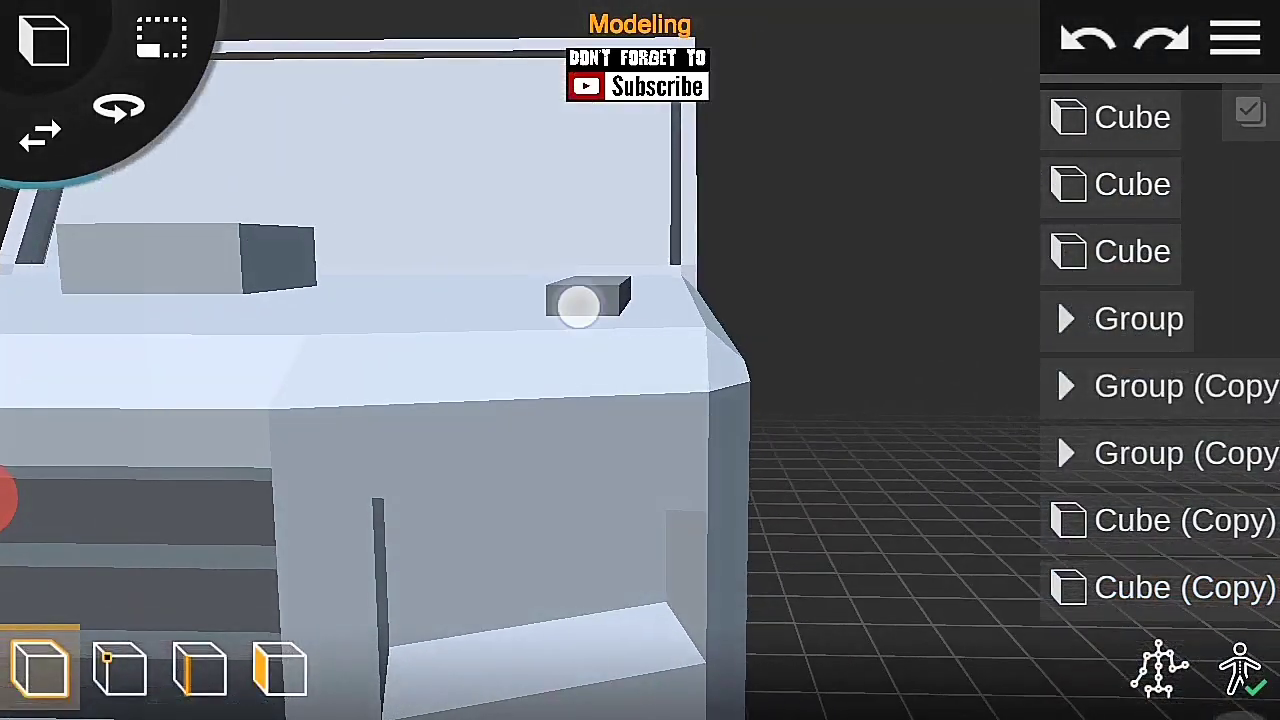
drag(957, 431, 778, 361)
Step: Save the truck model
click(1236, 38)
click(1154, 337)
scroll(614, 424, down, 5)
scroll(640, 414, up, 3)
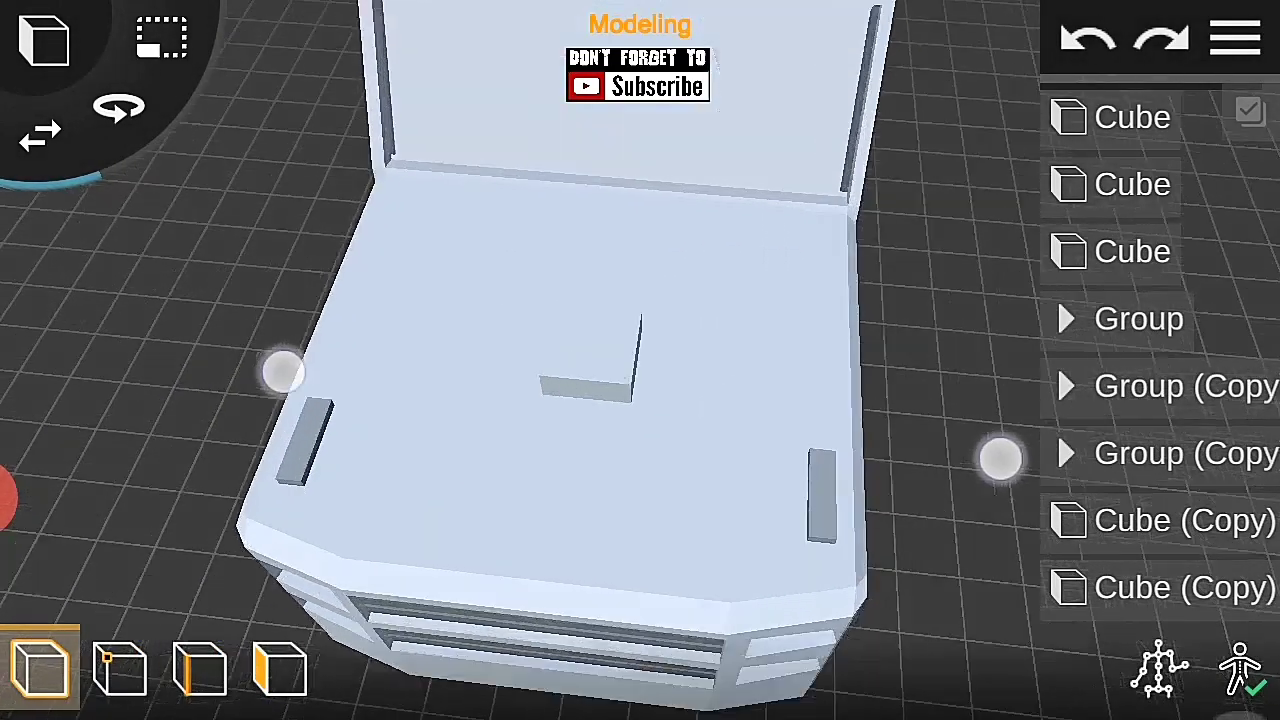
Step: Select the small hood cube and cancel its colour change
click(586, 371)
click(66, 318)
click(1134, 251)
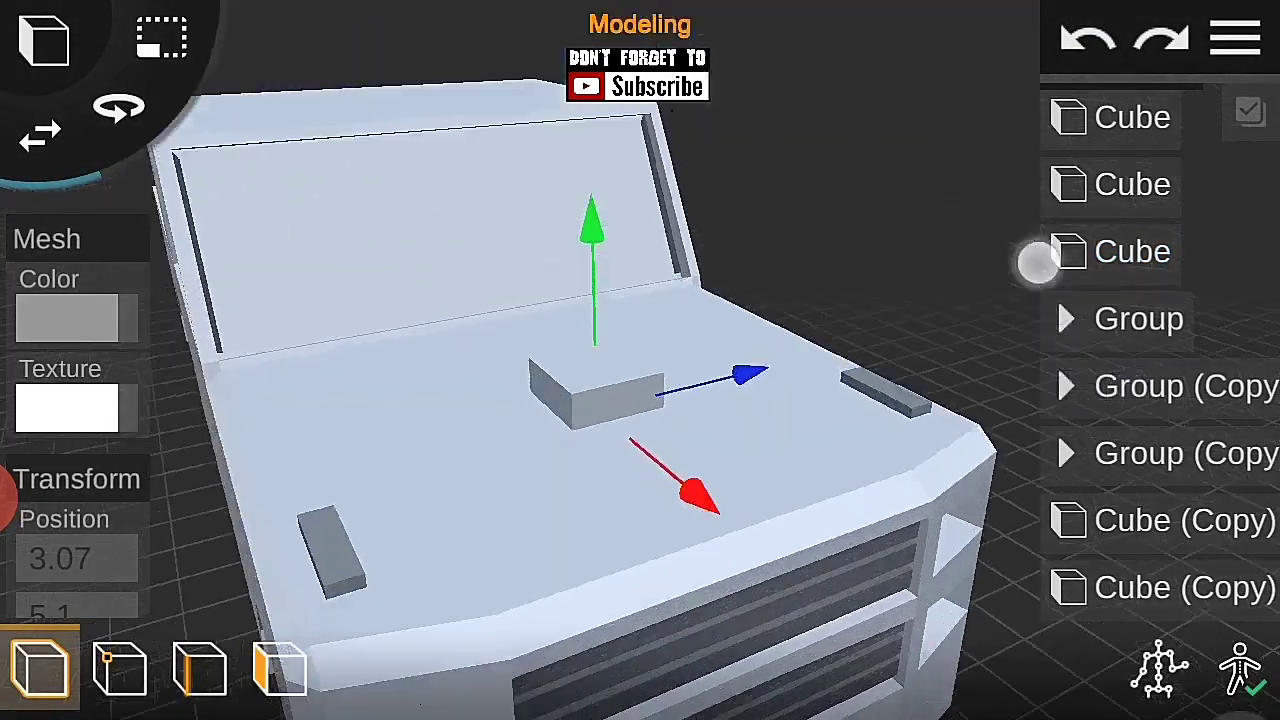
mouse_move(1034, 260)
mouse_down()
mouse_move(1046, 120)
mouse_move(726, 114)
mouse_move(973, 201)
mouse_move(903, 514)
mouse_move(943, 537)
mouse_move(986, 614)
mouse_move(1086, 520)
mouse_move(771, 206)
mouse_move(948, 180)
mouse_up()
Step: Set the hood block's Mesh Color to dark grey
click(671, 414)
click(66, 317)
drag(394, 277, 289, 348)
click(871, 494)
click(1236, 38)
click(1236, 38)
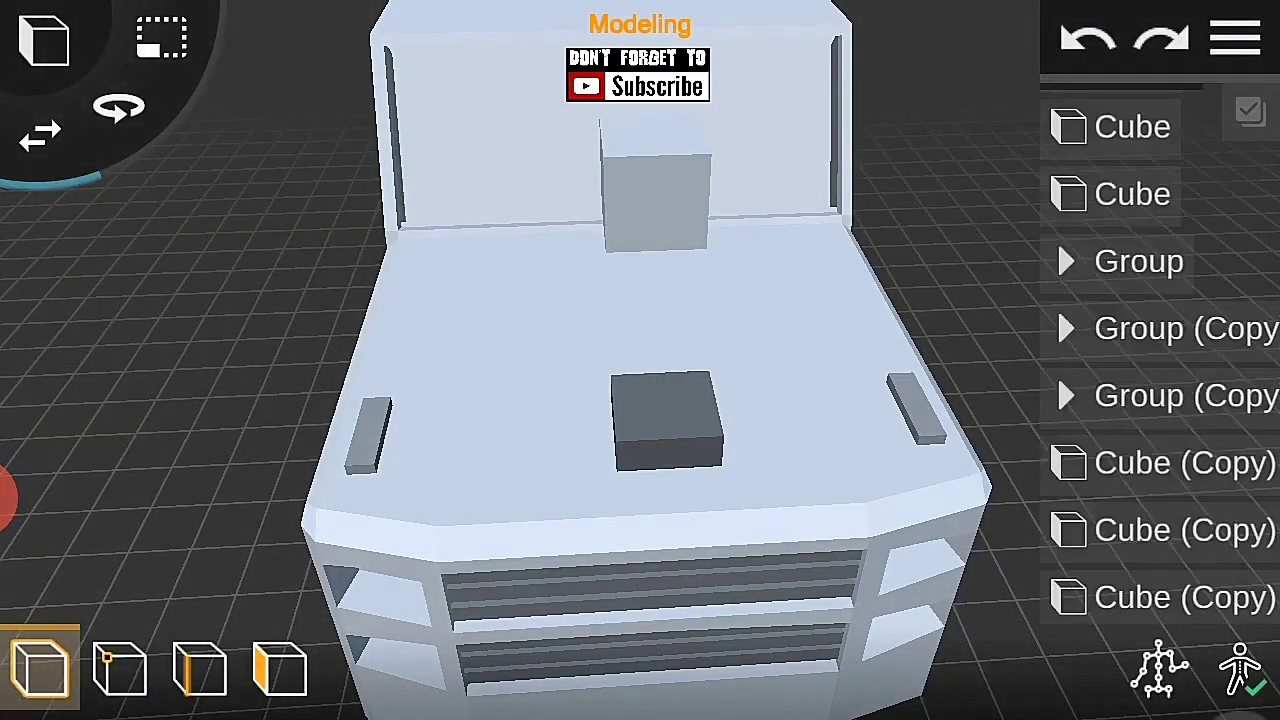
Step: Scale the dark block wider across the hood, stretching it toward the windshield
click(667, 420)
drag(800, 500, 800, 300)
mouse_move(838, 190)
mouse_down()
mouse_move(873, 458)
mouse_move(854, 534)
mouse_up()
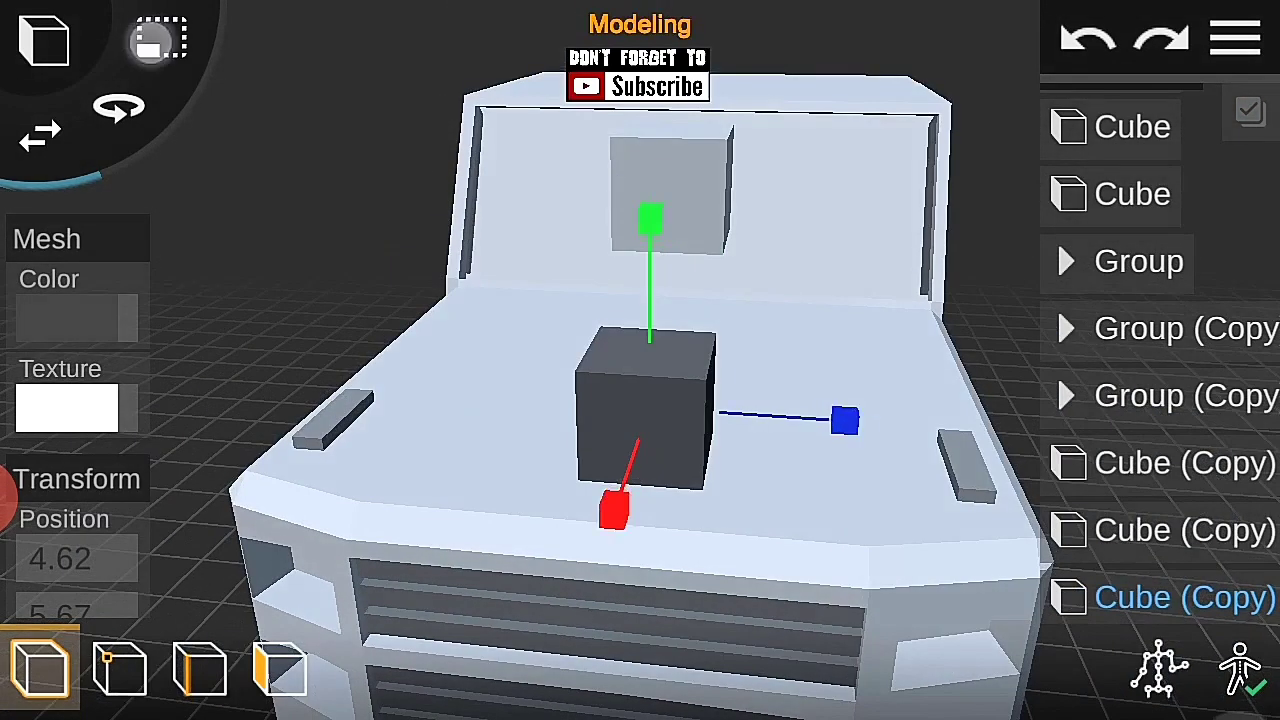
drag(760, 450, 1140, 420)
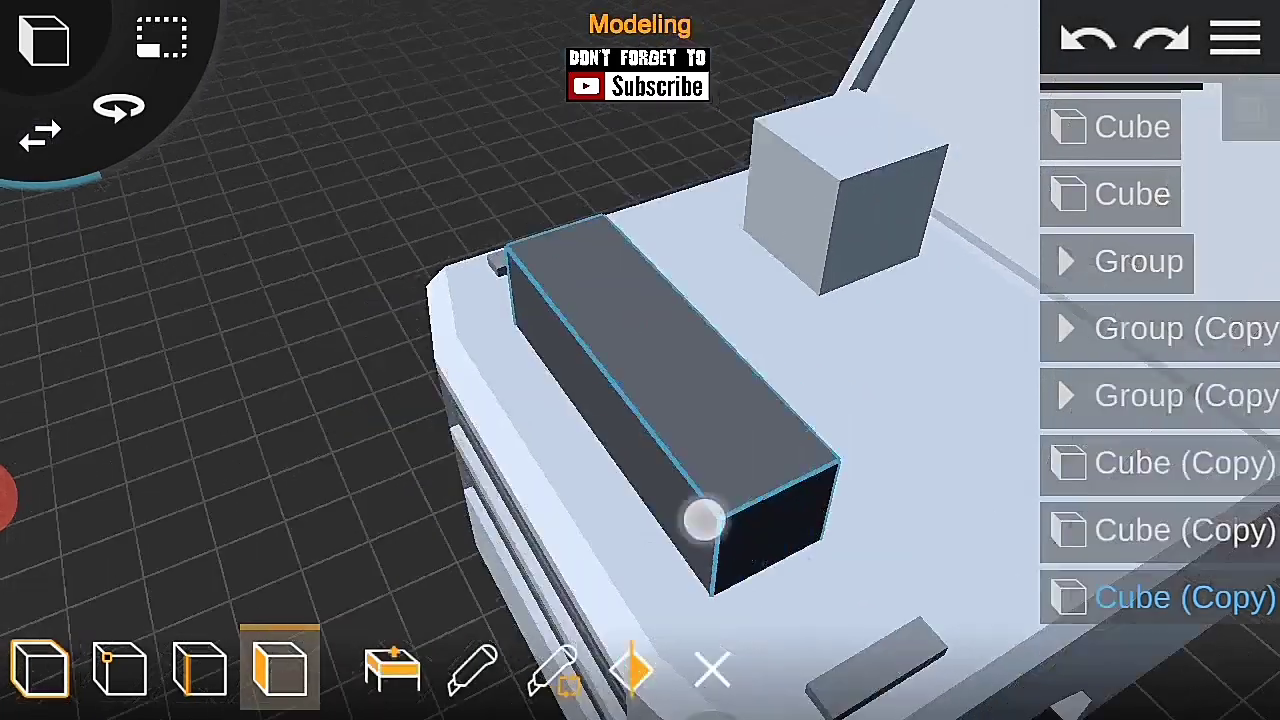
mouse_move(703, 520)
mouse_down()
mouse_move(523, 349)
mouse_move(751, 457)
mouse_move(863, 543)
mouse_move(857, 509)
mouse_move(766, 394)
mouse_up()
click(698, 457)
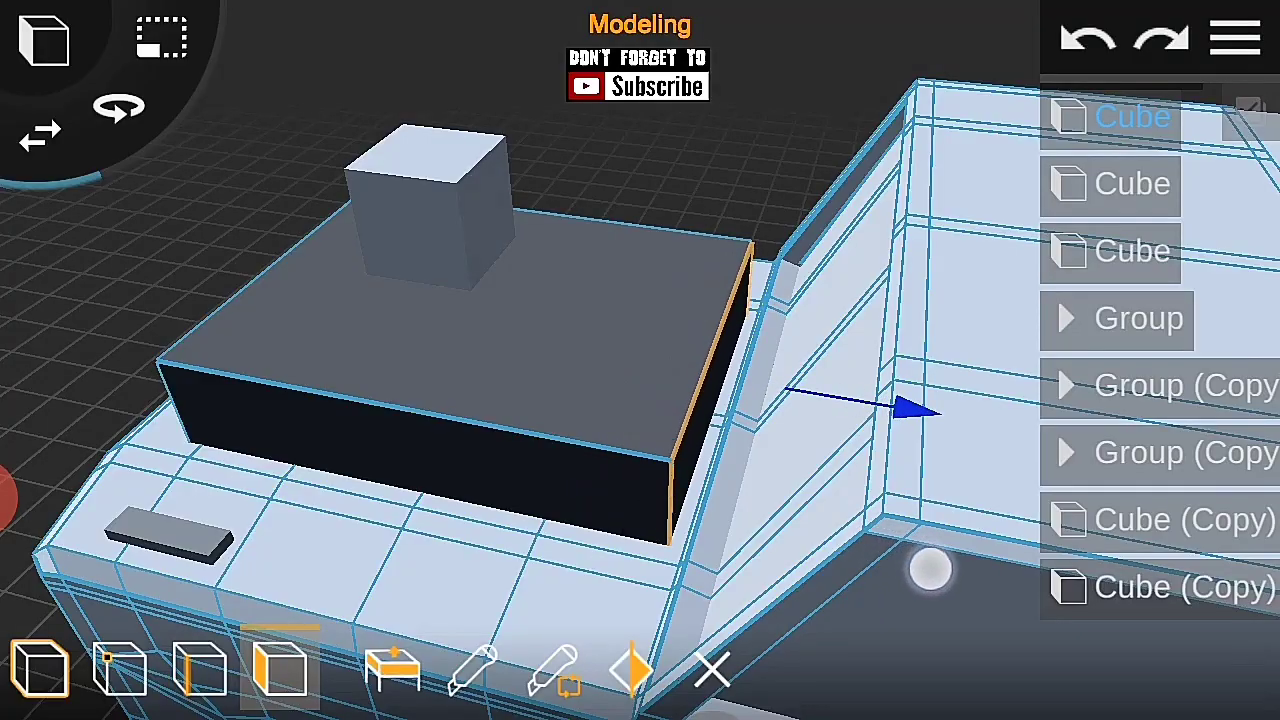
Step: Lower the dark box's top face to flatten it into a thin hood panel
click(420, 410)
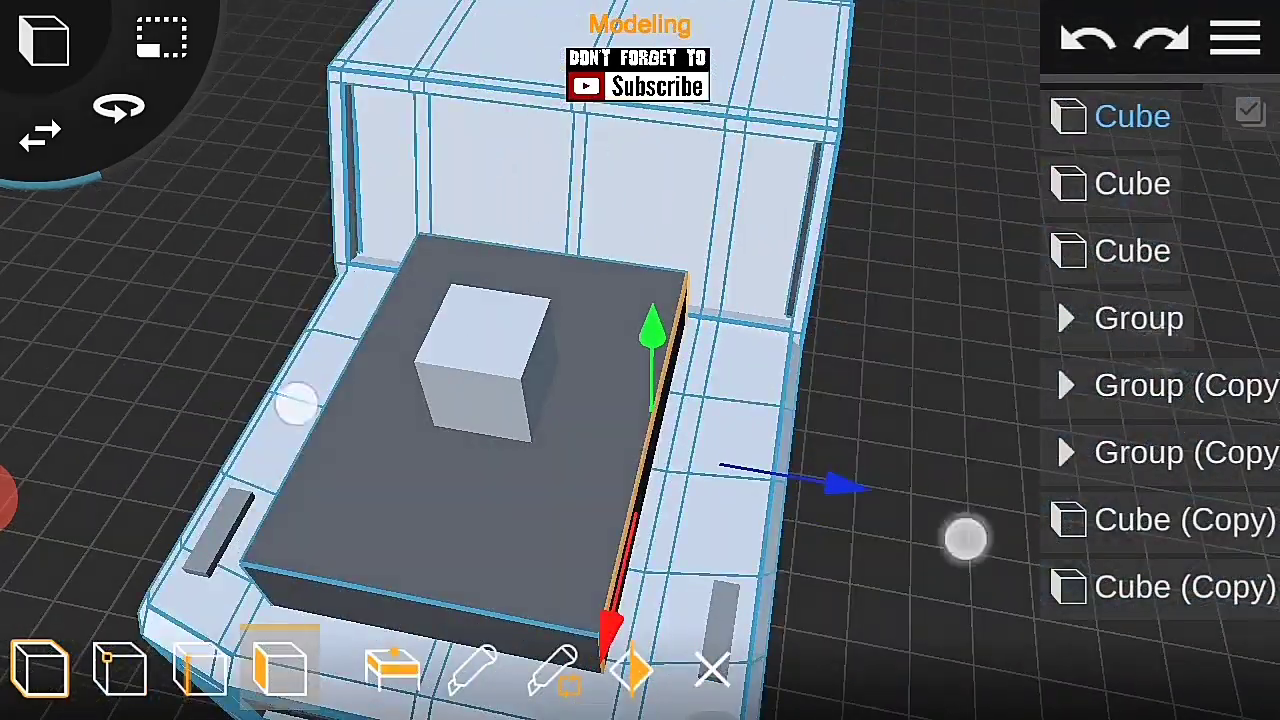
drag(560, 400, 762, 332)
drag(767, 384, 923, 434)
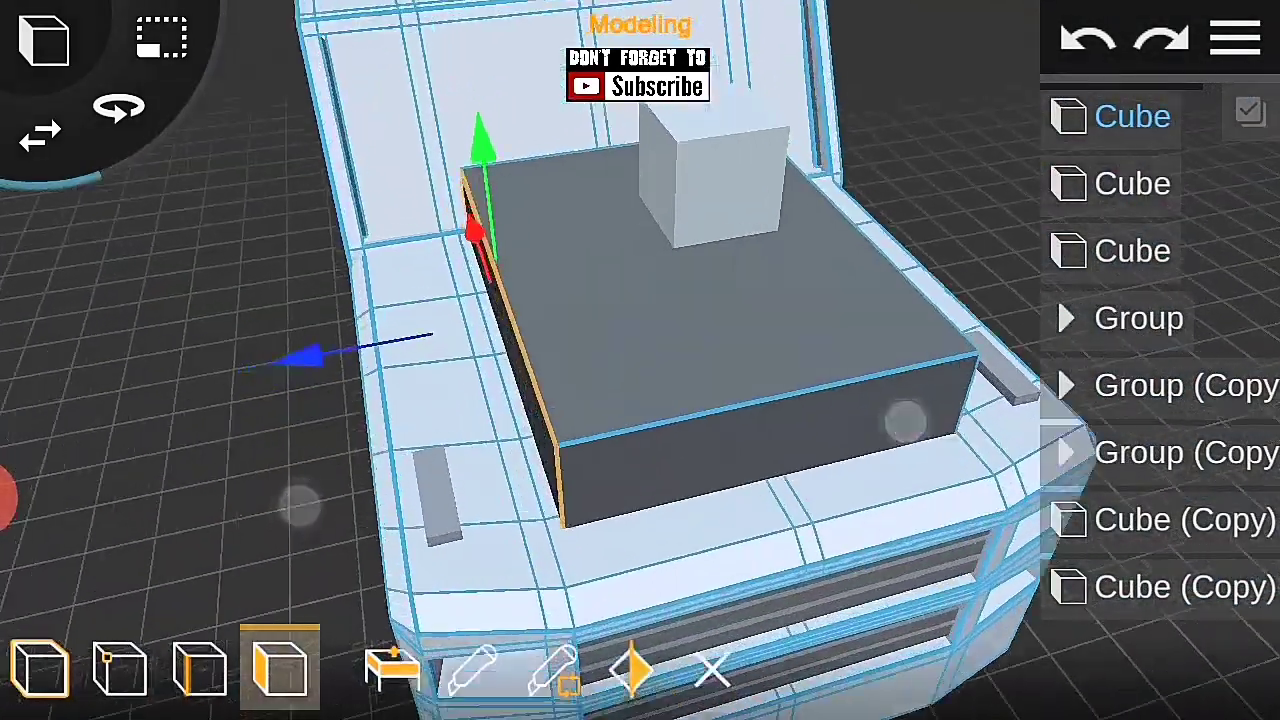
drag(297, 506, 306, 442)
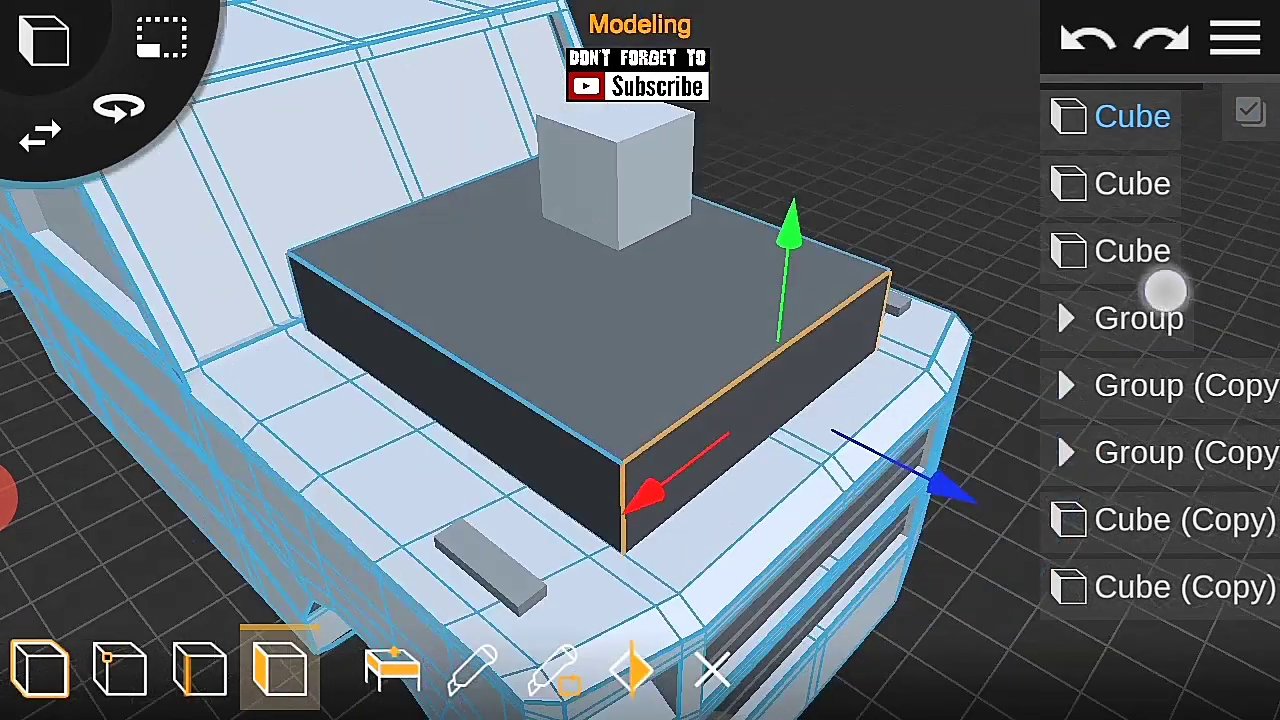
mouse_move(1160, 289)
mouse_down()
mouse_move(937, 566)
mouse_move(903, 457)
mouse_up()
click(623, 350)
mouse_move(900, 350)
mouse_down()
mouse_move(777, 420)
mouse_move(678, 278)
mouse_up()
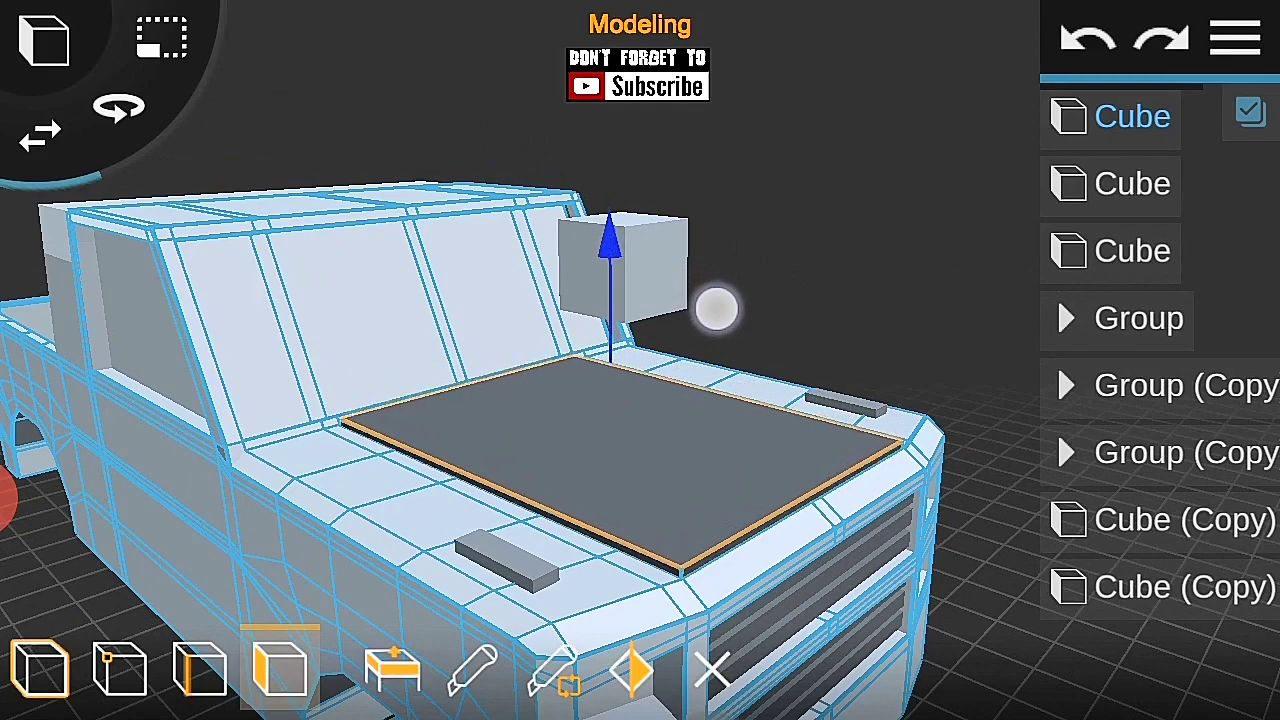
scroll(577, 318, up, 5)
Step: Lower the panel's front edge so it angles down toward the grille
mouse_move(1000, 360)
mouse_down()
mouse_move(877, 480)
mouse_move(927, 403)
mouse_move(991, 506)
mouse_move(829, 190)
mouse_up()
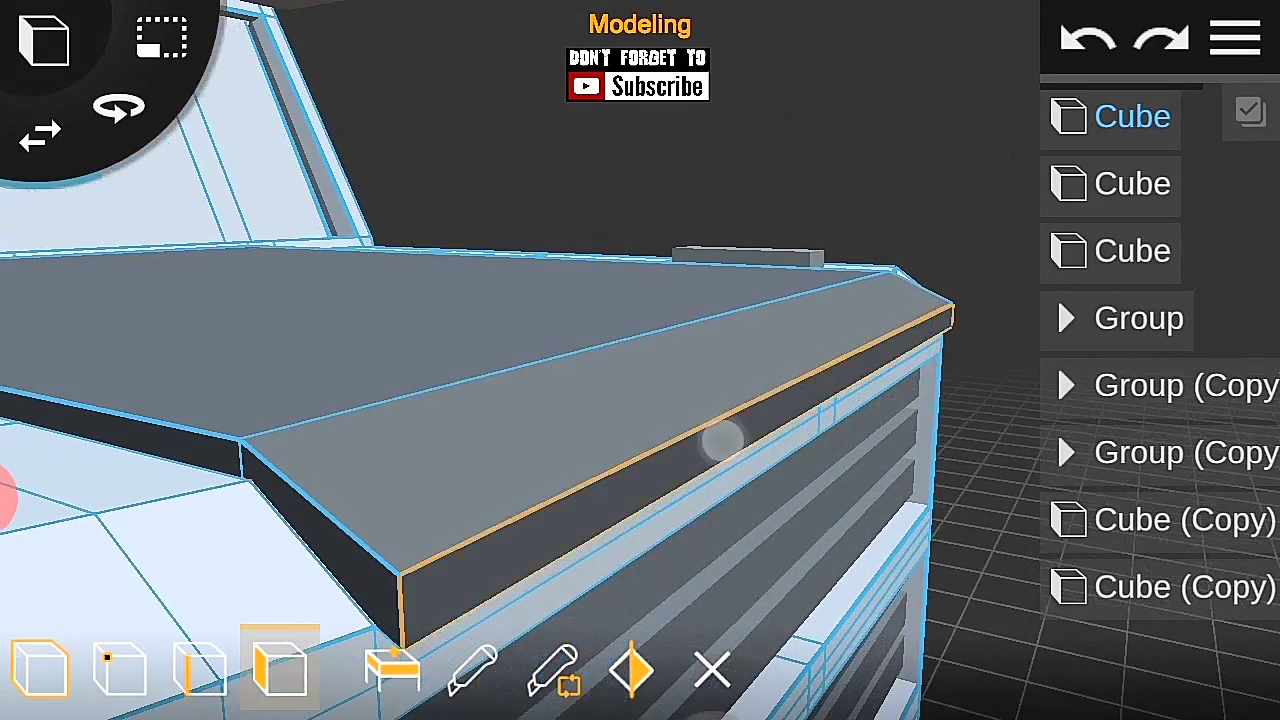
click(720, 437)
drag(969, 380, 951, 457)
mouse_move(995, 521)
mouse_down()
mouse_move(845, 533)
mouse_move(934, 526)
mouse_up()
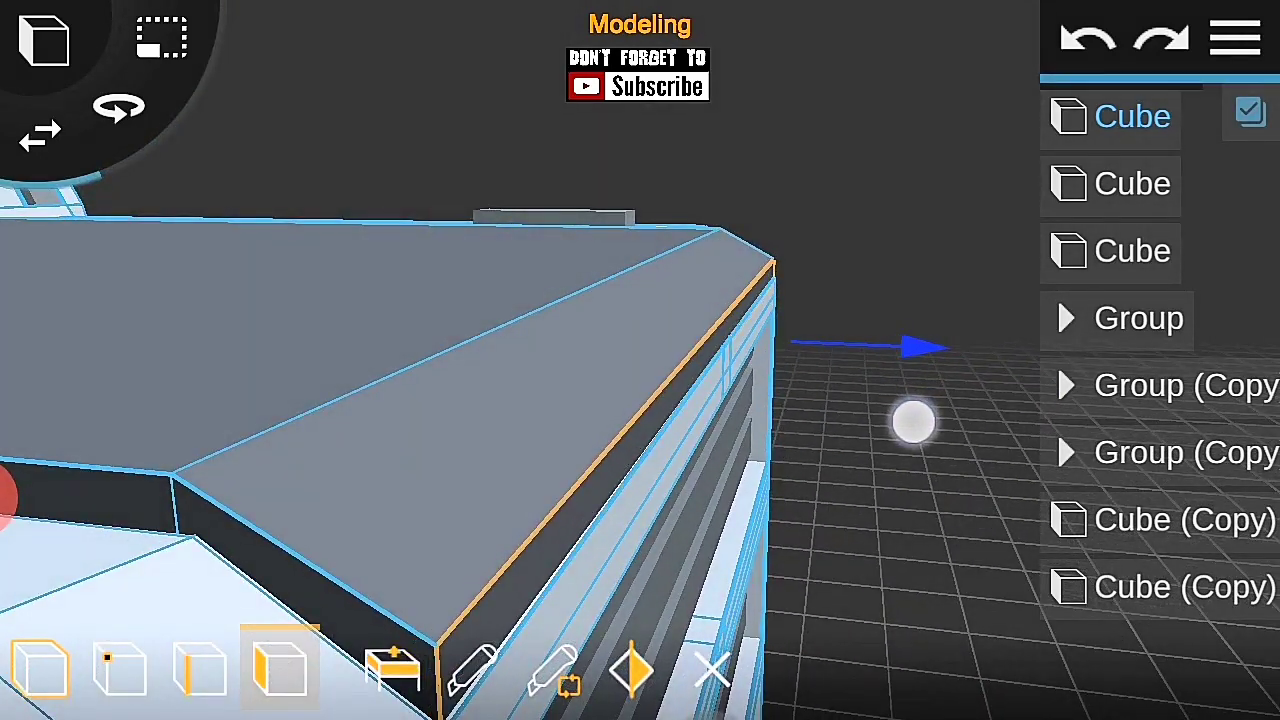
click(955, 489)
click(1236, 38)
click(951, 460)
mouse_move(951, 460)
mouse_down()
mouse_move(894, 466)
mouse_move(963, 516)
mouse_move(679, 168)
mouse_up()
click(630, 372)
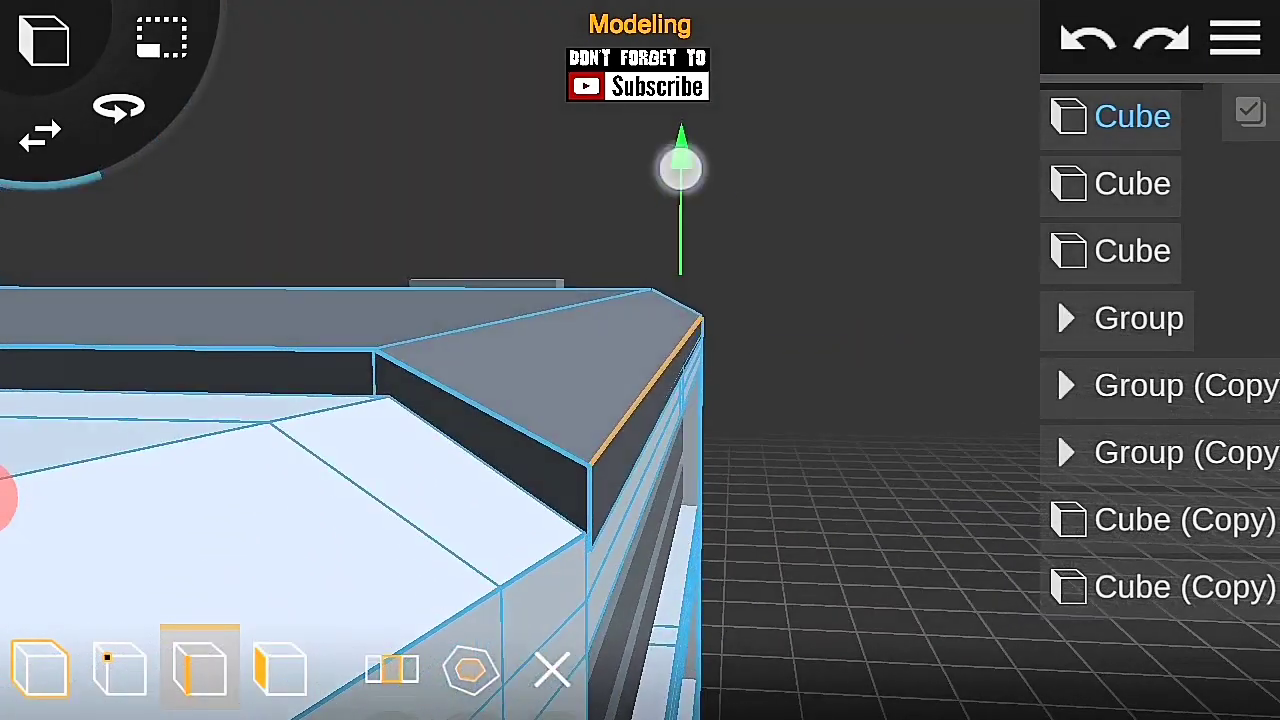
click(1236, 38)
click(903, 334)
mouse_move(903, 334)
mouse_down()
mouse_move(940, 374)
mouse_move(1057, 365)
mouse_up()
Step: Finish editing the panel and return to object mode
click(552, 669)
click(1236, 38)
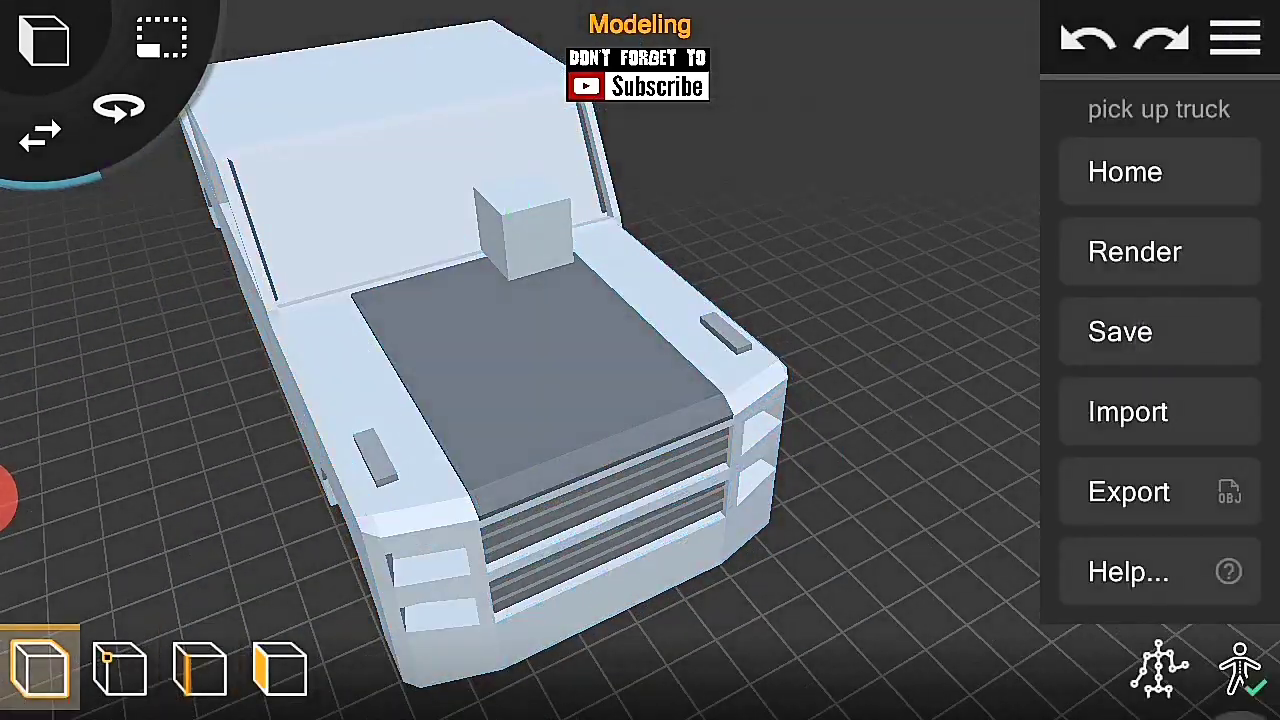
click(766, 451)
mouse_move(766, 451)
mouse_down()
mouse_move(896, 342)
mouse_move(749, 280)
mouse_move(929, 423)
mouse_move(665, 244)
mouse_move(831, 509)
mouse_move(789, 374)
mouse_move(830, 342)
mouse_up()
click(161, 38)
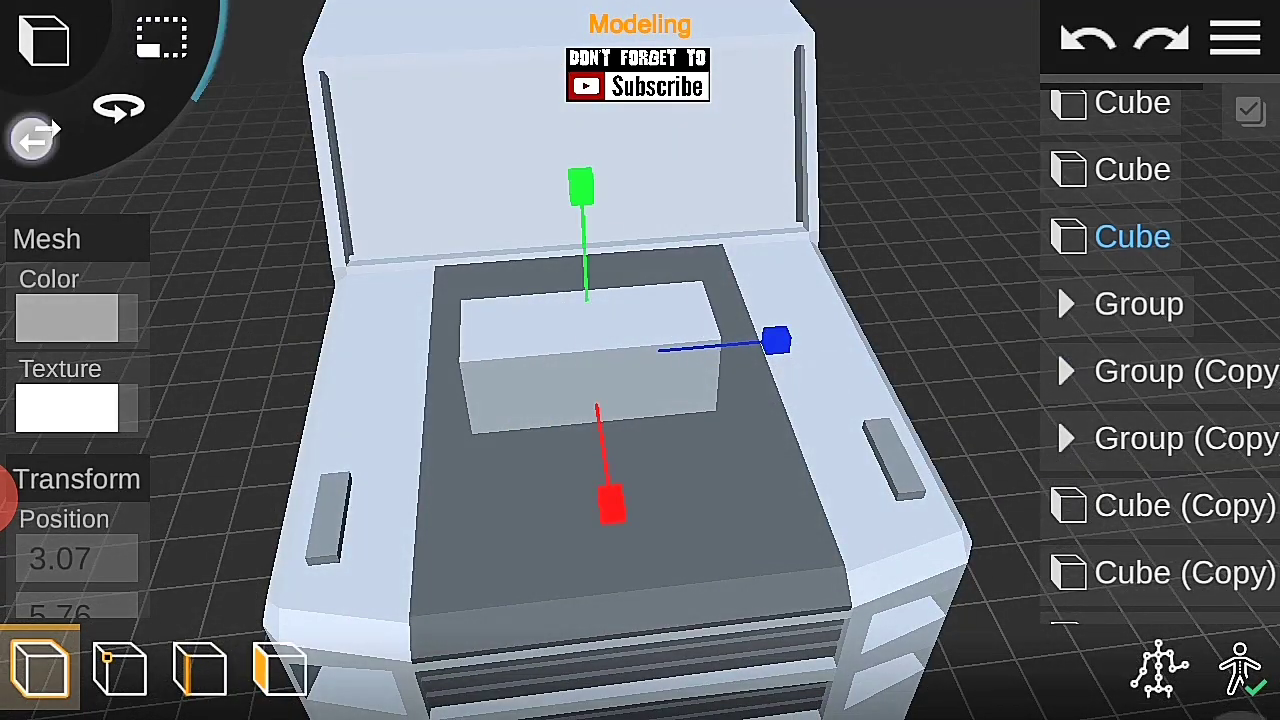
Step: Lower the small hood block's top face in edit mode to make it a low, flat block
mouse_move(790, 400)
mouse_down()
mouse_move(700, 330)
mouse_move(860, 420)
mouse_up()
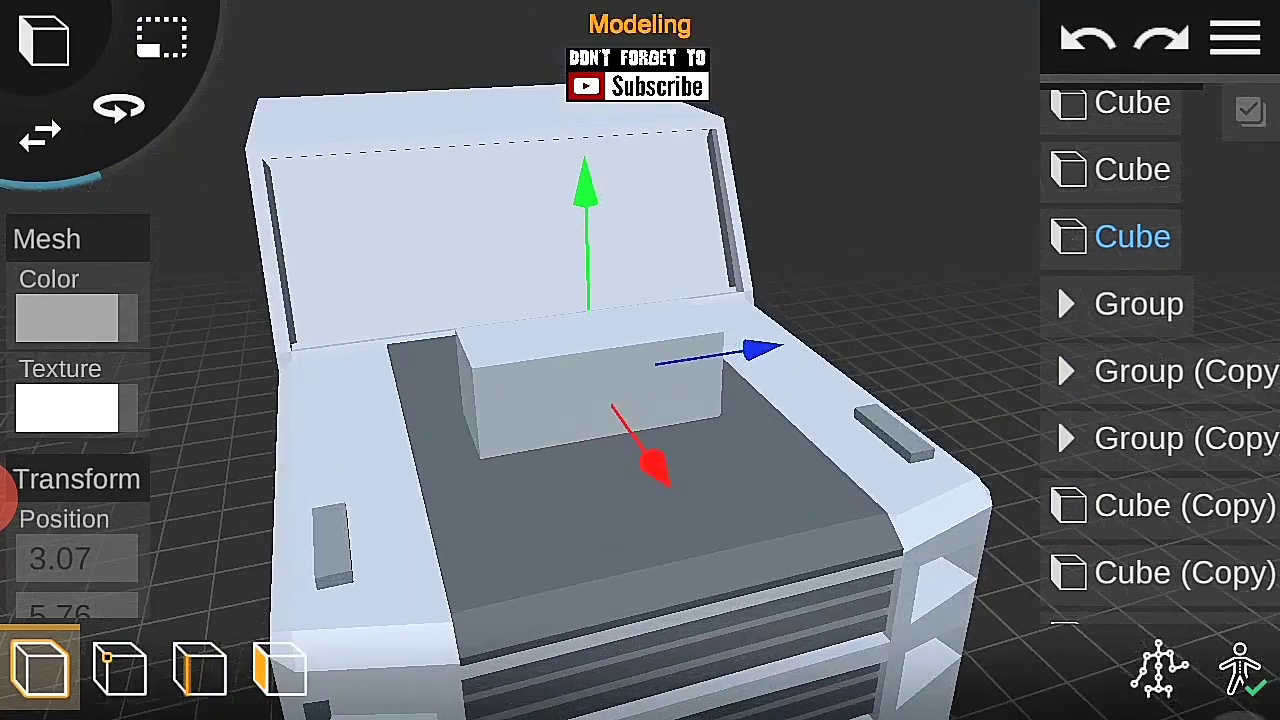
click(280, 668)
drag(905, 337, 840, 300)
drag(614, 457, 231, 618)
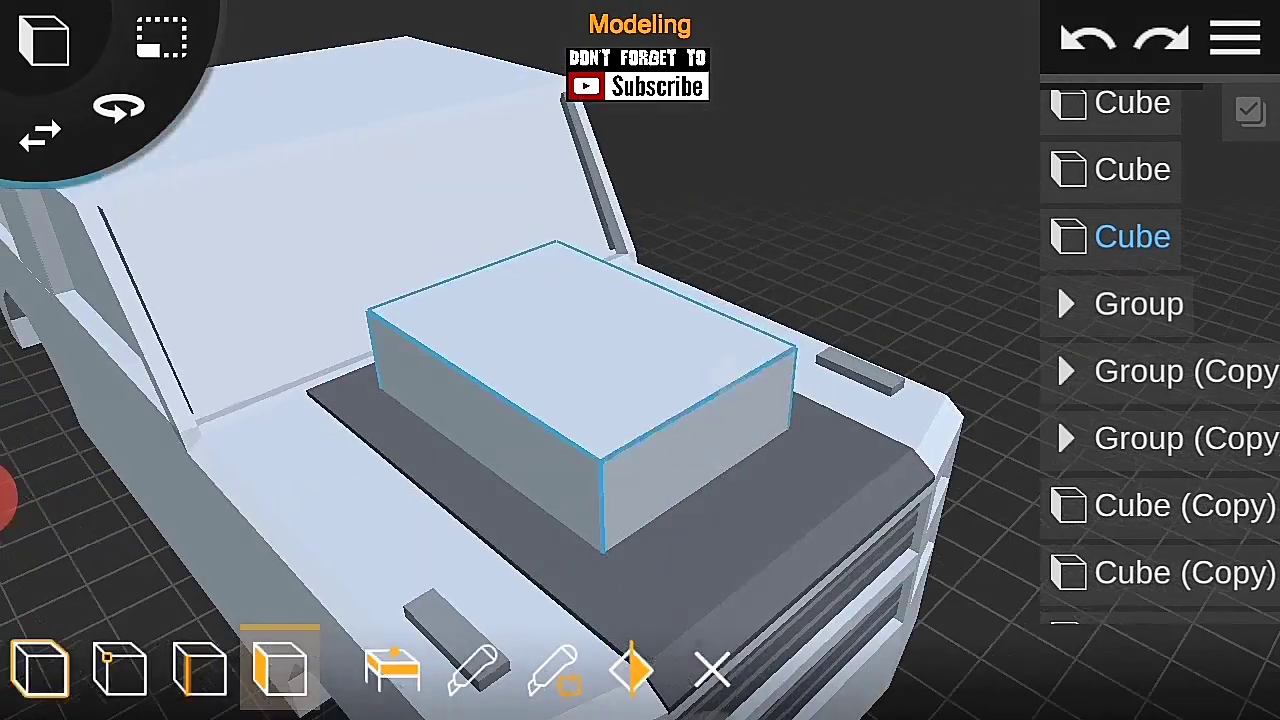
mouse_move(700, 400)
mouse_down()
mouse_move(1017, 286)
mouse_move(586, 380)
mouse_move(527, 212)
mouse_move(346, 270)
mouse_up()
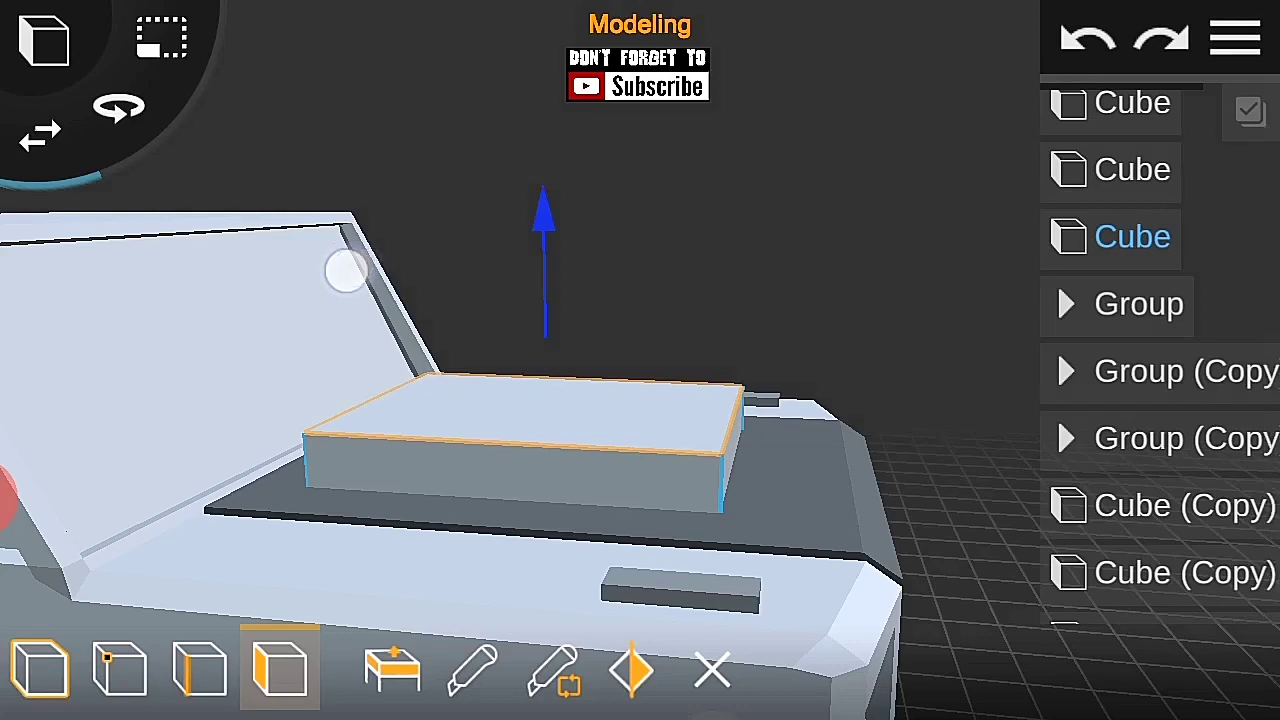
click(1236, 38)
mouse_move(989, 480)
mouse_down()
mouse_move(983, 417)
mouse_move(785, 460)
mouse_up()
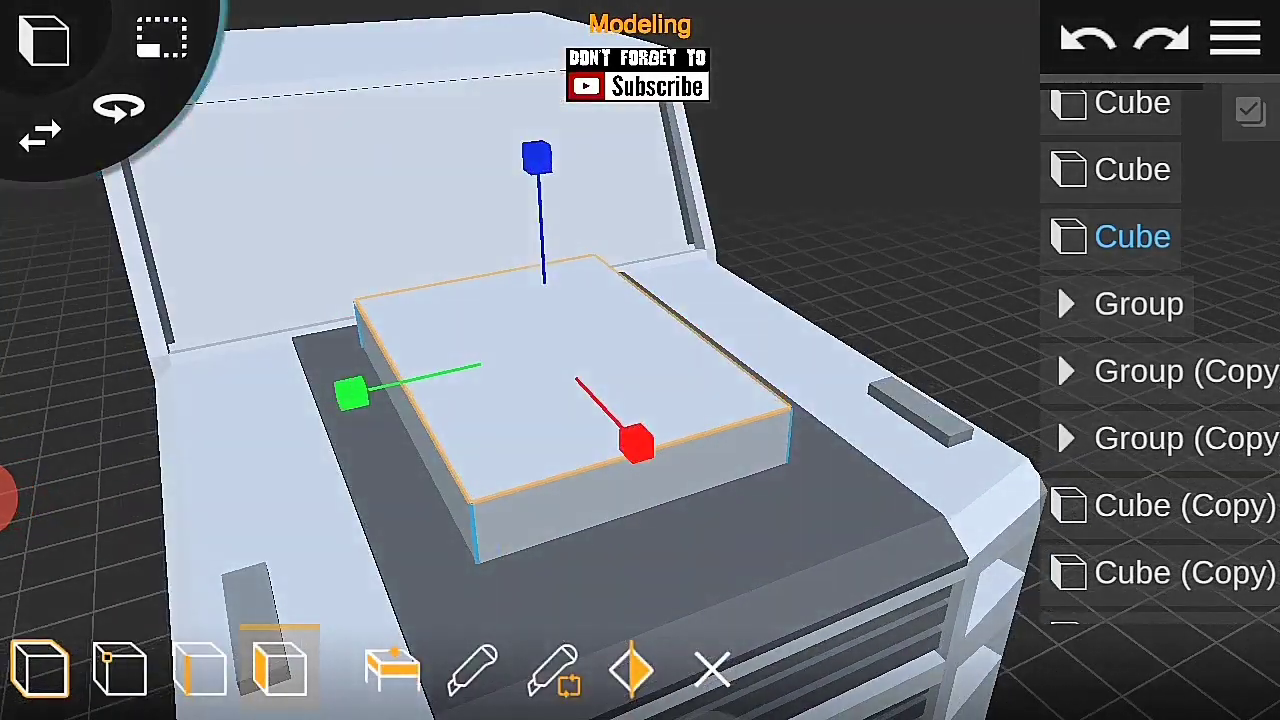
mouse_move(872, 303)
mouse_down()
mouse_move(1077, 289)
mouse_move(849, 286)
mouse_move(838, 539)
mouse_up()
drag(889, 388, 655, 312)
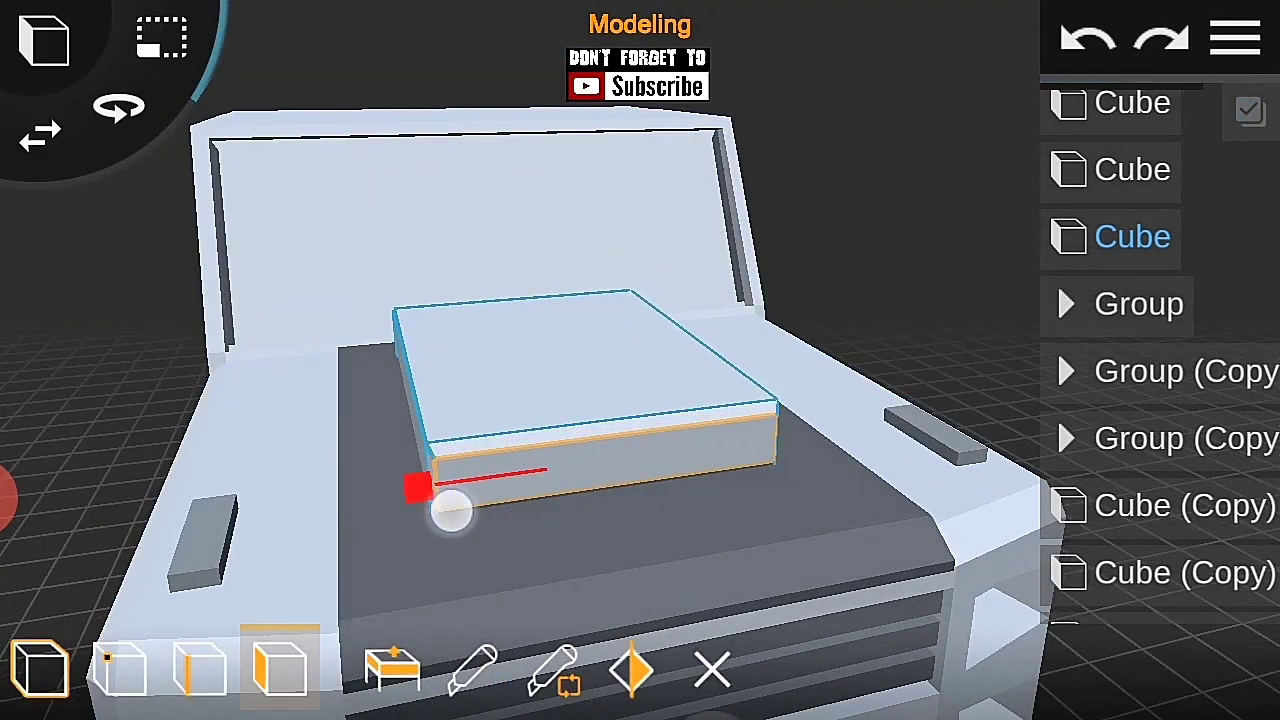
mouse_move(22, 120)
mouse_down()
mouse_move(1046, 229)
mouse_move(825, 417)
mouse_move(777, 560)
mouse_move(829, 423)
mouse_move(810, 378)
mouse_up()
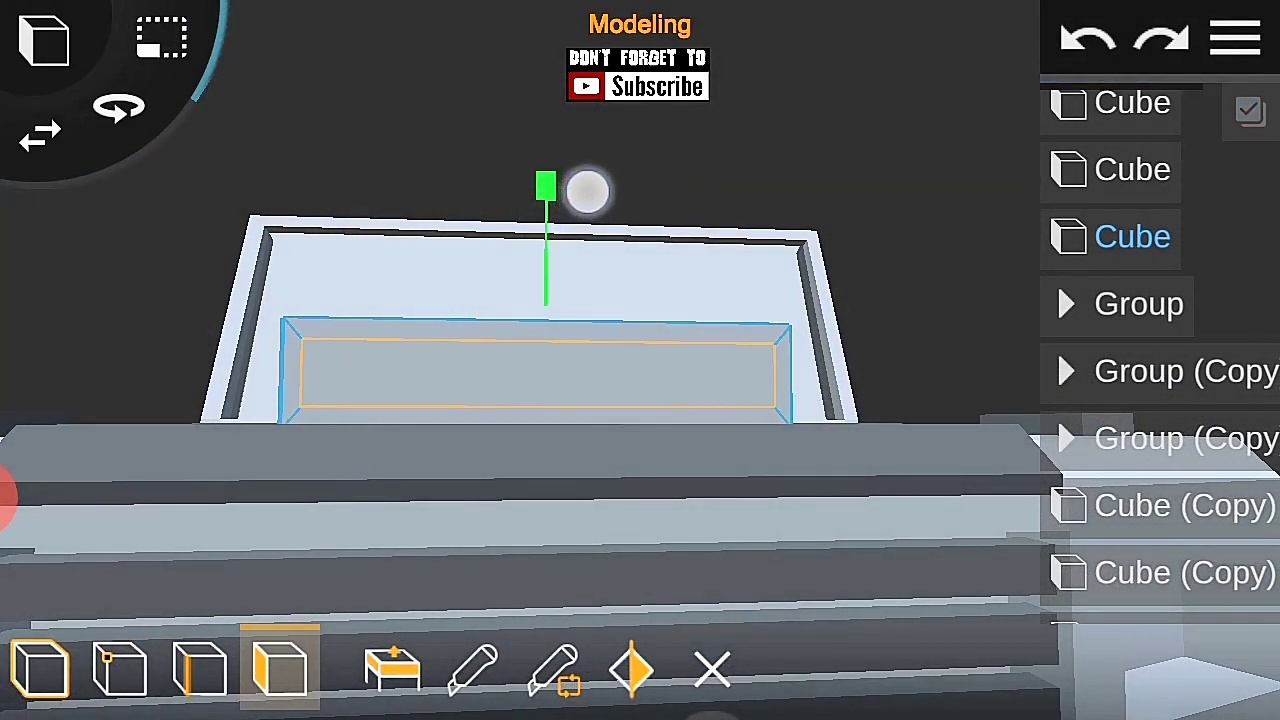
drag(867, 262, 742, 254)
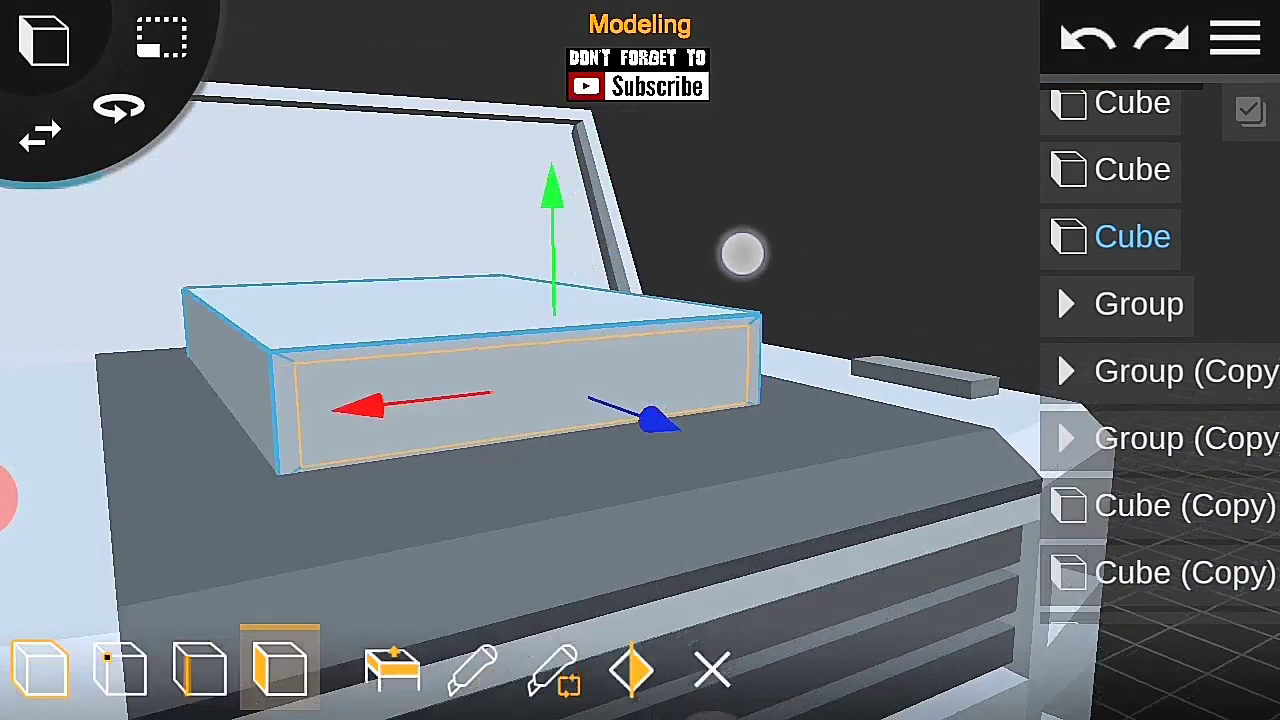
drag(30, 138, 300, 200)
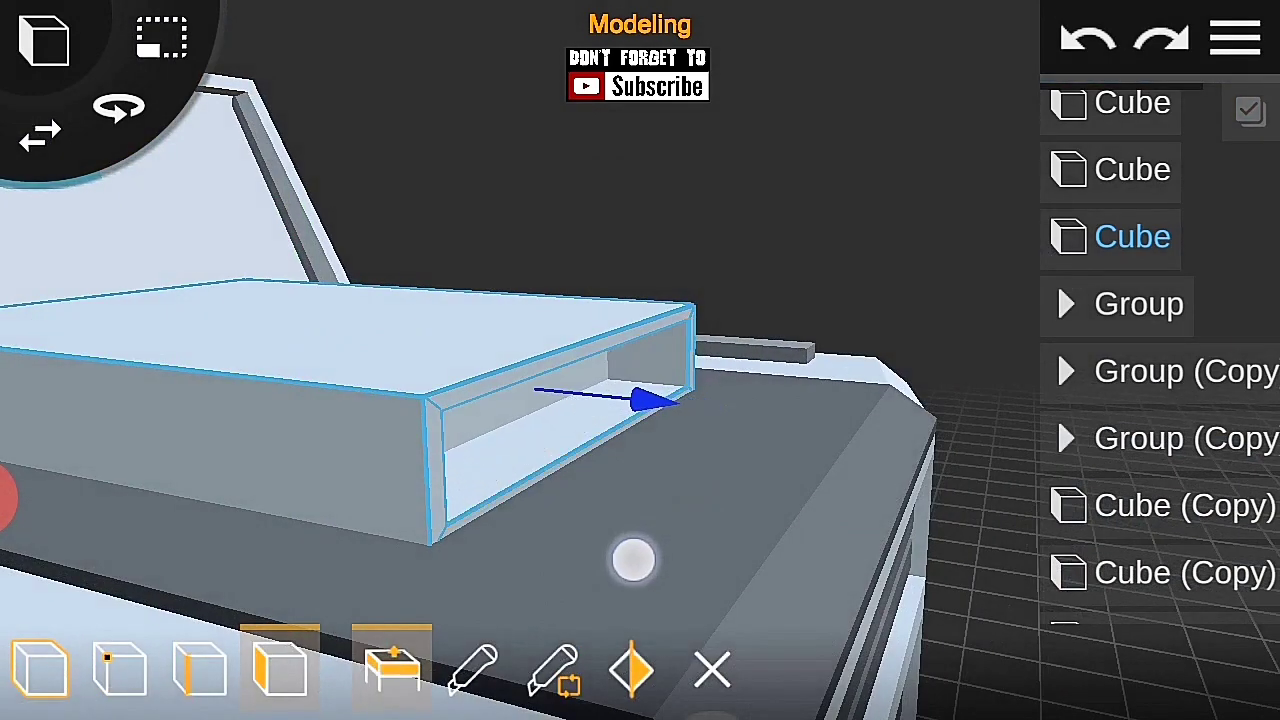
Step: Lower the hood block's front top edge to begin the scoop slope
click(1236, 38)
click(1236, 38)
drag(600, 450, 450, 430)
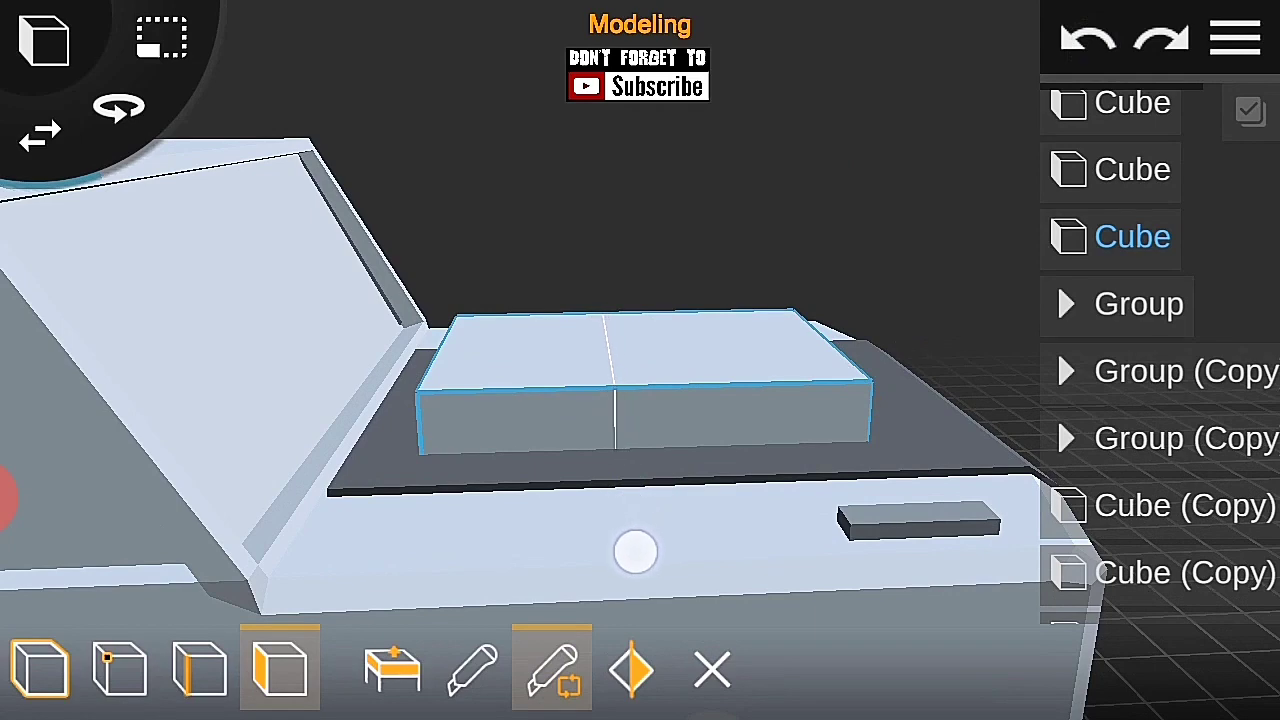
click(199, 668)
drag(440, 352, 600, 300)
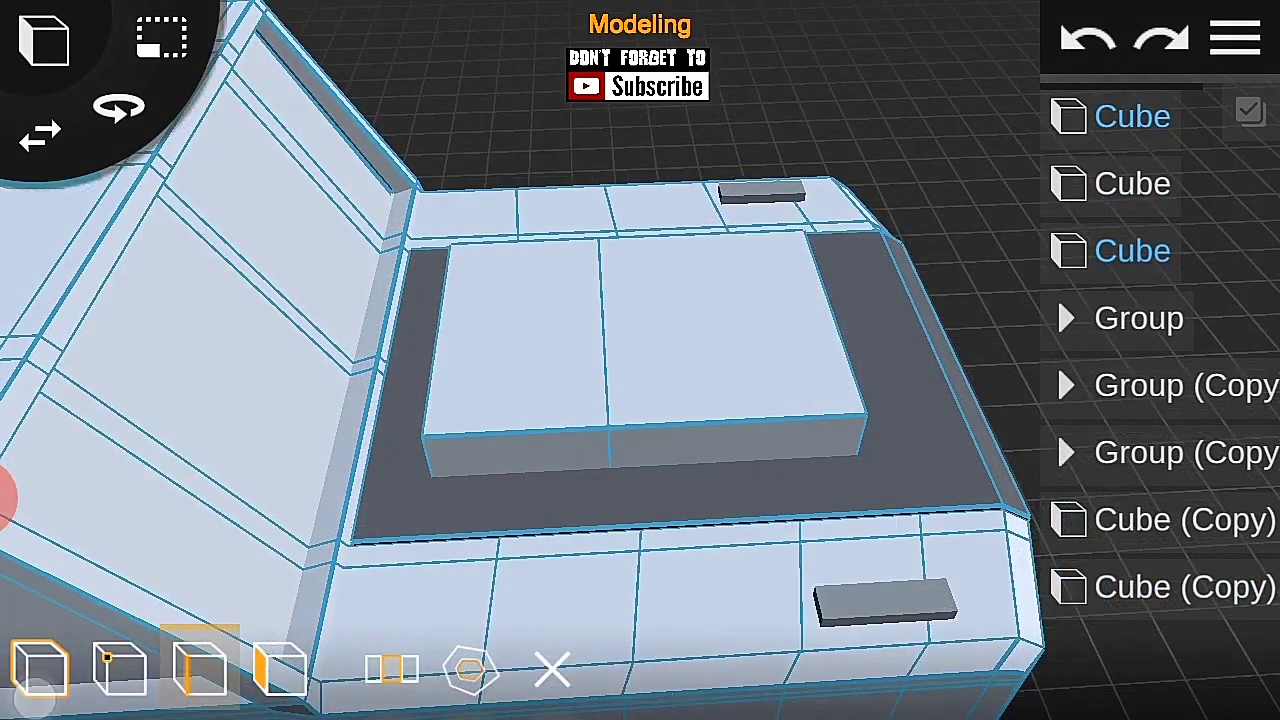
click(280, 668)
drag(700, 300, 859, 318)
click(199, 668)
click(640, 400)
mouse_move(909, 117)
mouse_down()
mouse_move(963, 487)
mouse_move(930, 470)
mouse_up()
click(280, 668)
click(602, 391)
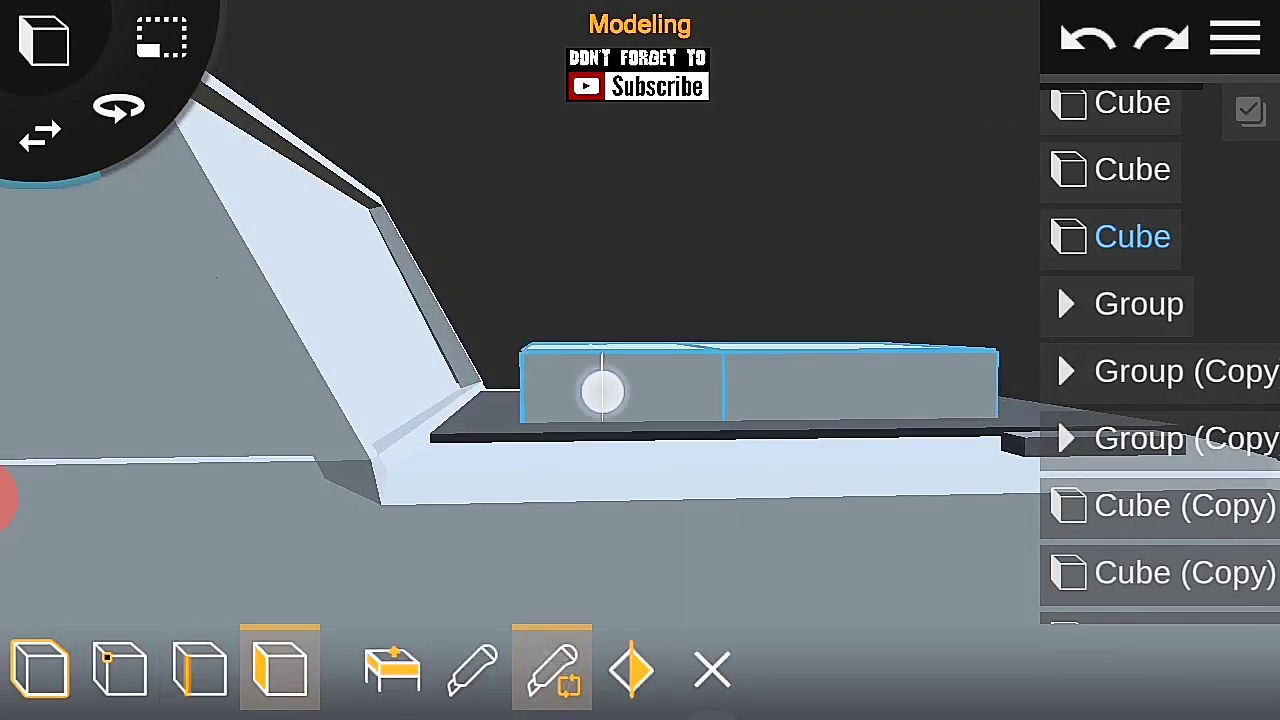
drag(955, 235, 950, 420)
Step: Push the block's front face forward to lengthen the slope
click(199, 668)
click(541, 311)
drag(819, 272, 573, 206)
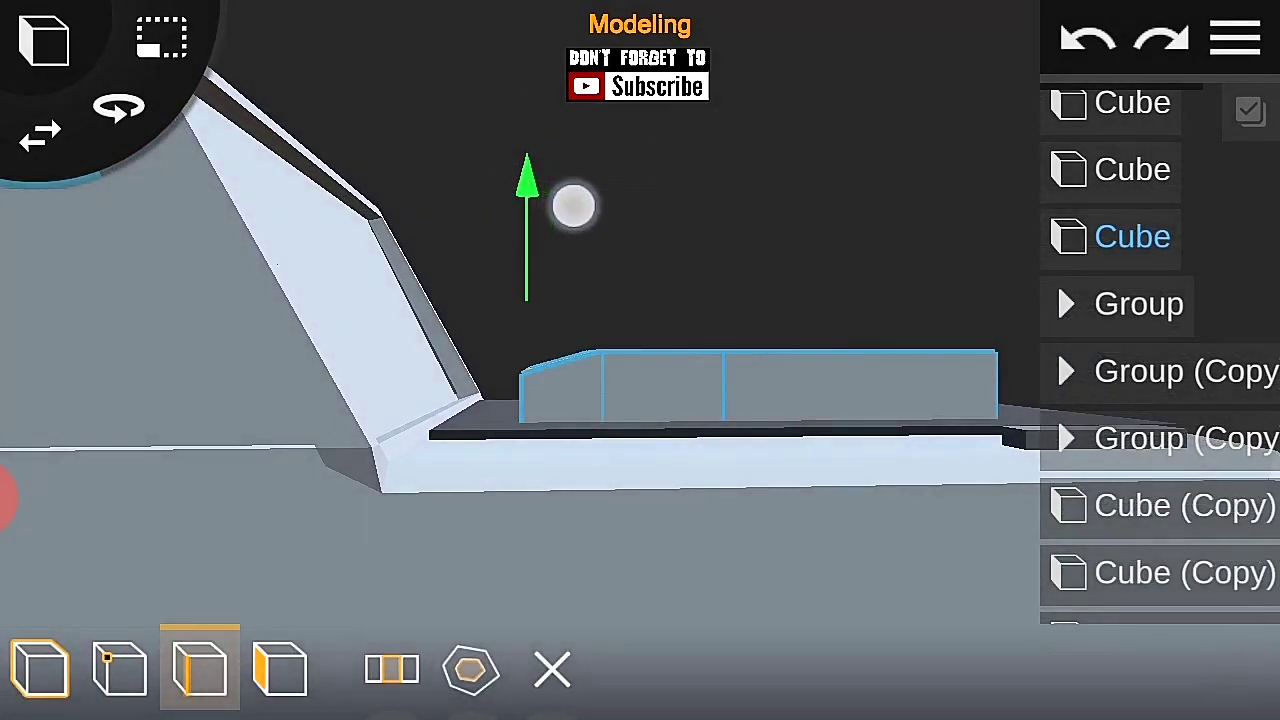
click(280, 668)
click(478, 400)
drag(560, 300, 287, 418)
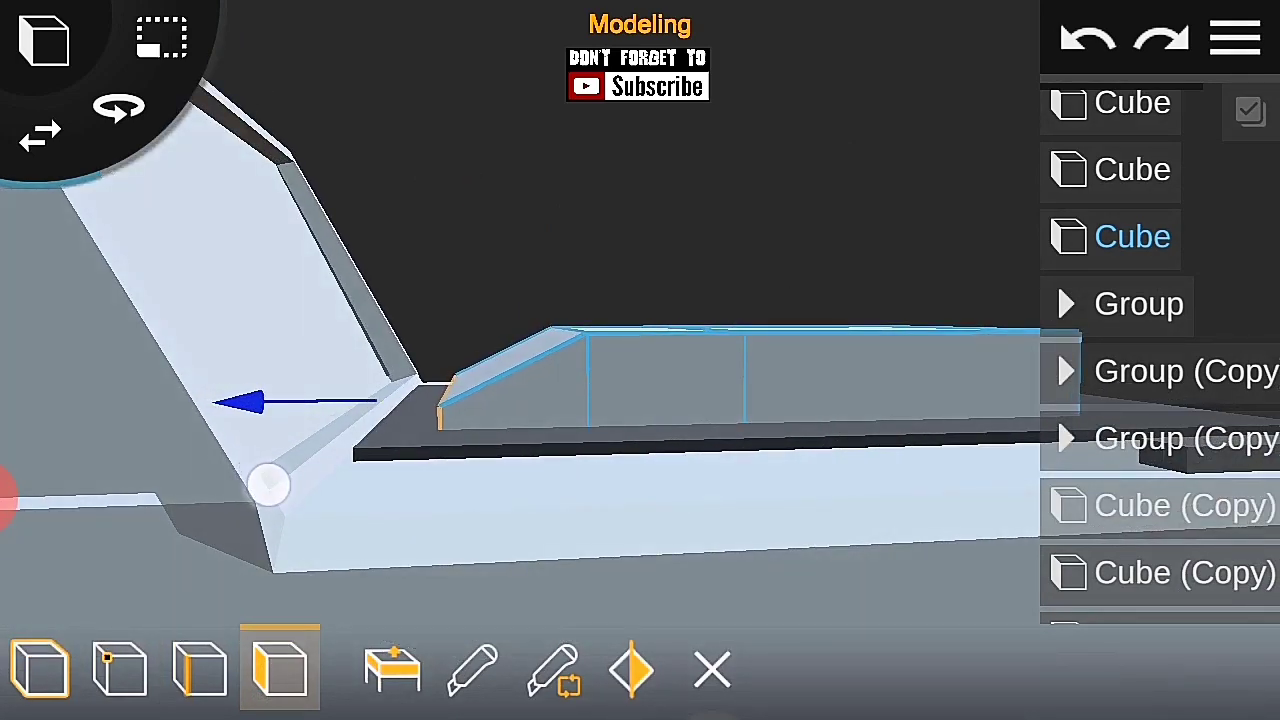
Step: Raise the ridge edge atop the slope and select the ridge corner vertex
click(200, 668)
drag(869, 366, 480, 247)
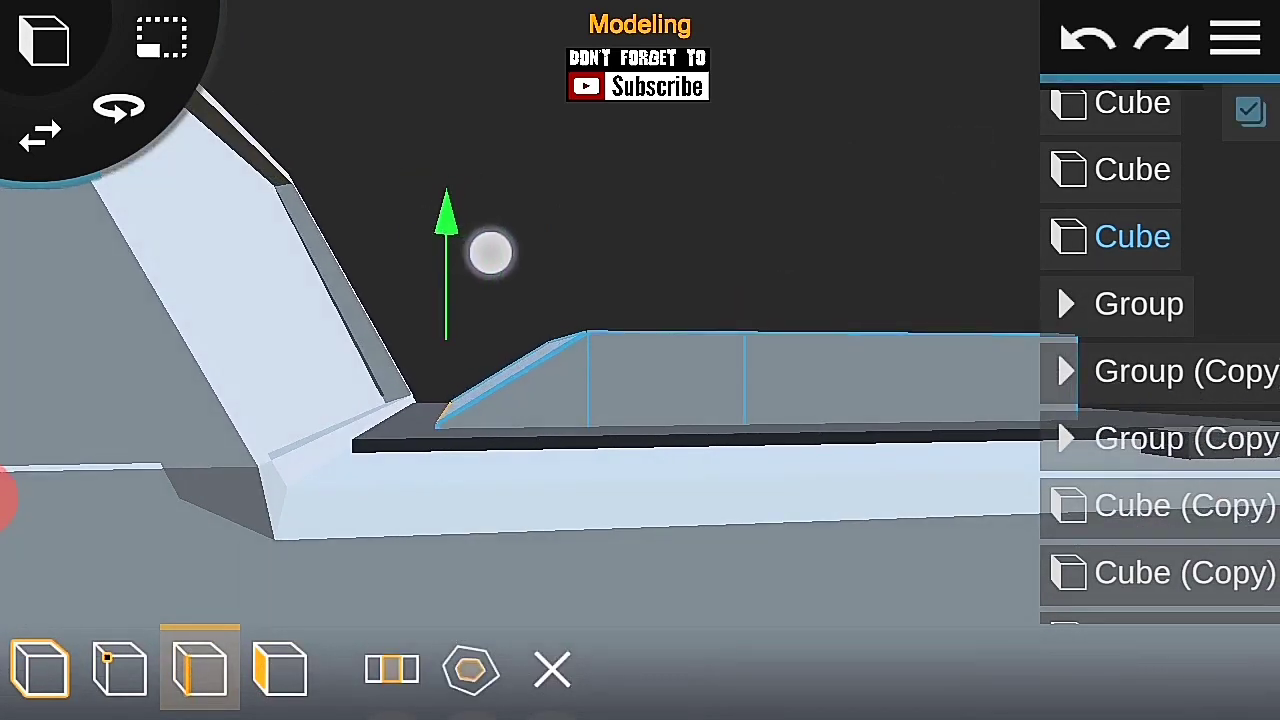
drag(976, 353, 920, 509)
drag(886, 257, 688, 190)
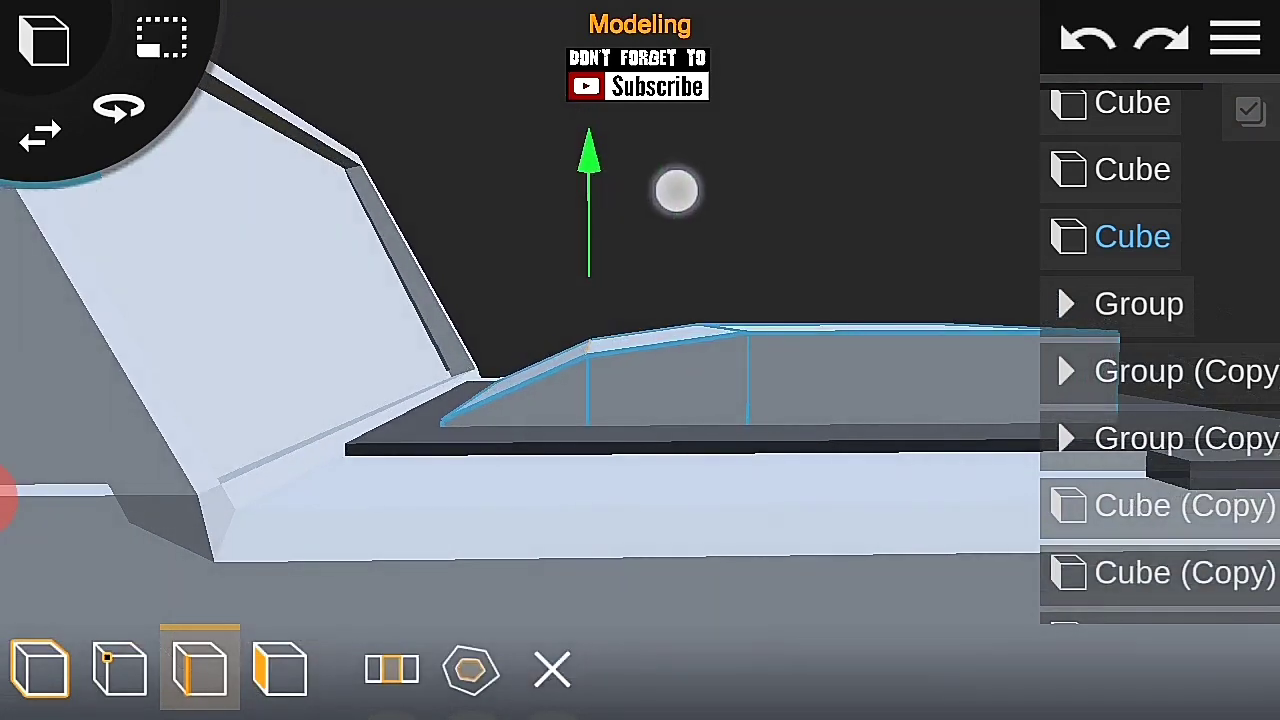
mouse_move(920, 180)
mouse_down()
mouse_move(988, 309)
mouse_move(800, 188)
mouse_up()
click(593, 352)
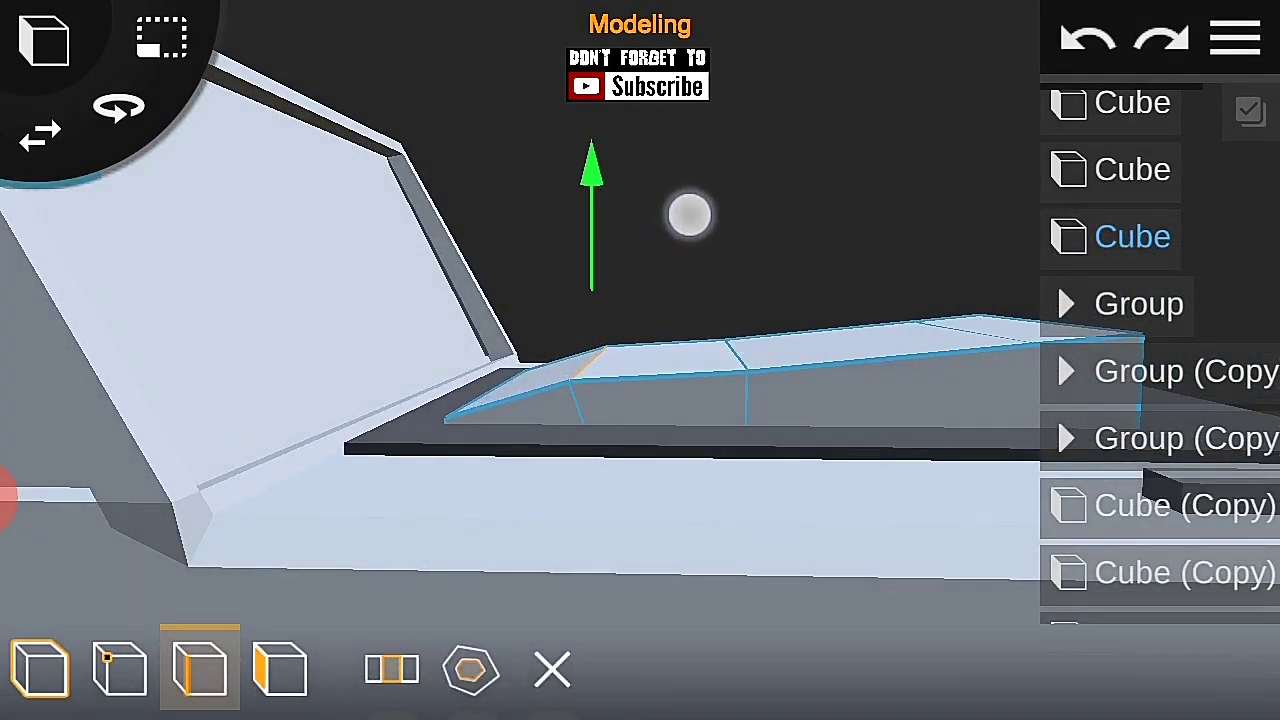
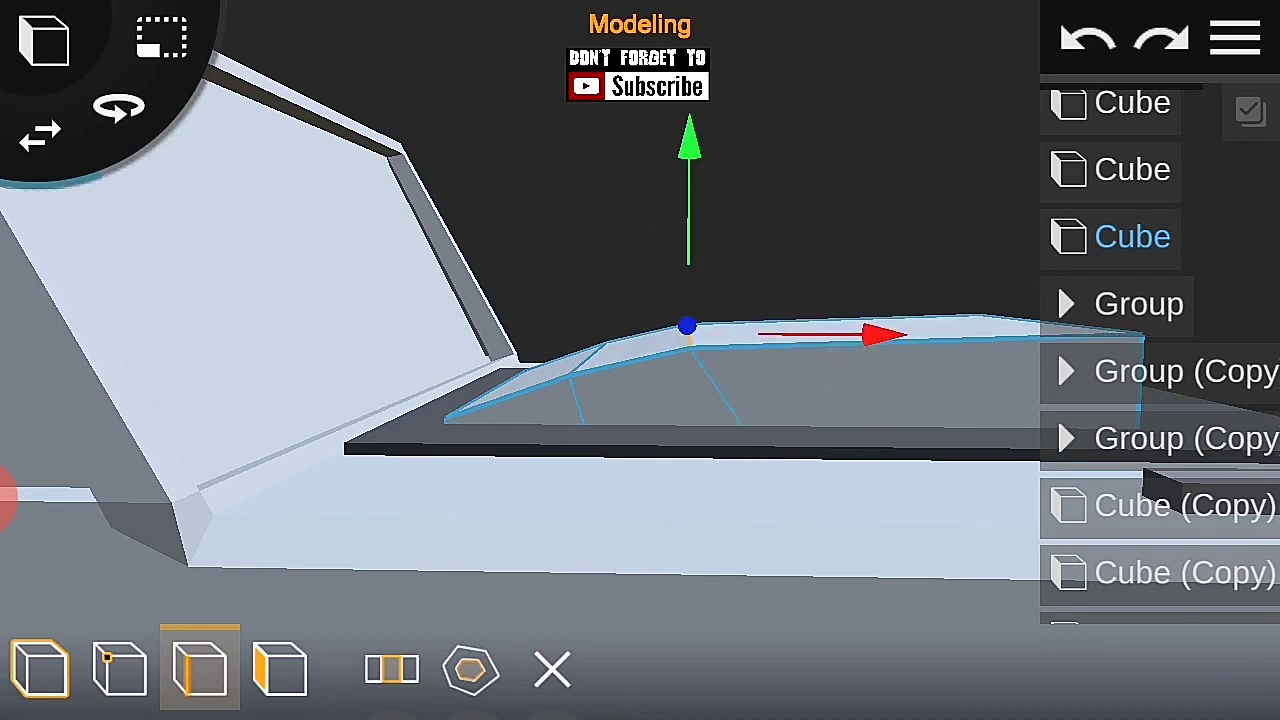
Step: Switch back to object mode and orbit to a front view of the hood scoop
drag(900, 300, 650, 330)
click(40, 668)
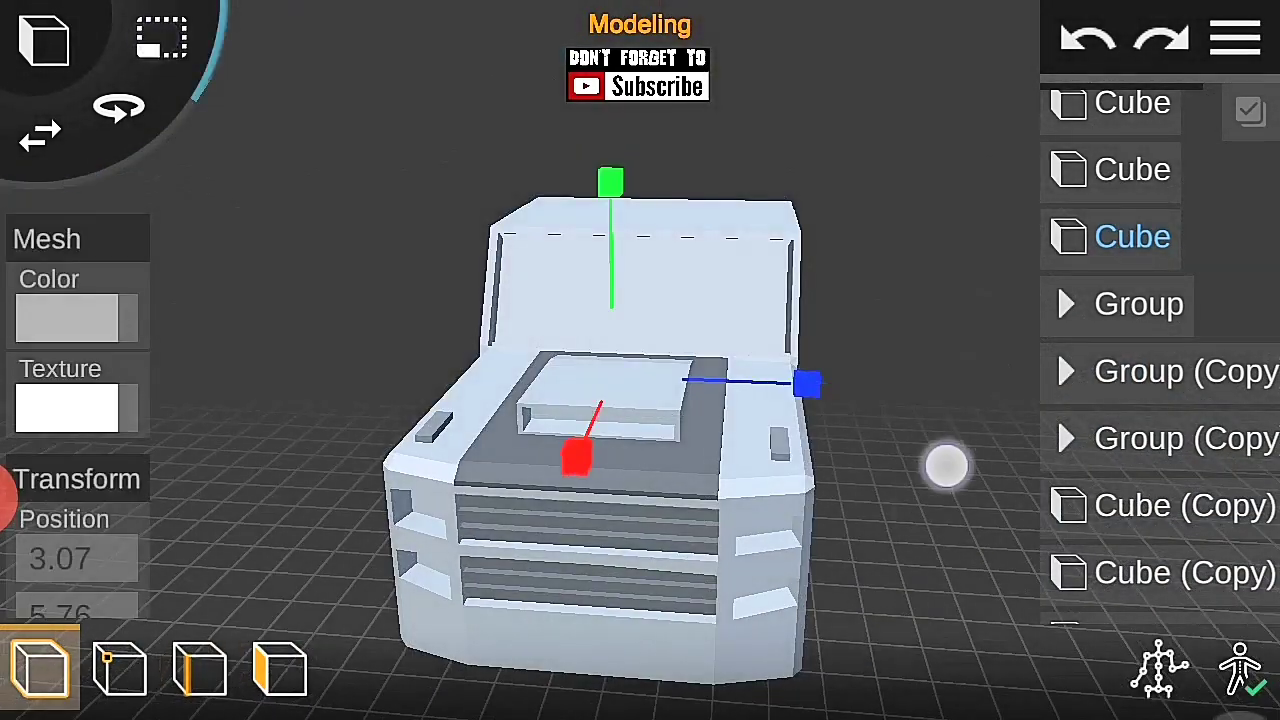
drag(924, 511, 628, 197)
mouse_move(710, 248)
mouse_down()
mouse_move(960, 263)
mouse_move(954, 194)
mouse_move(690, 175)
mouse_up()
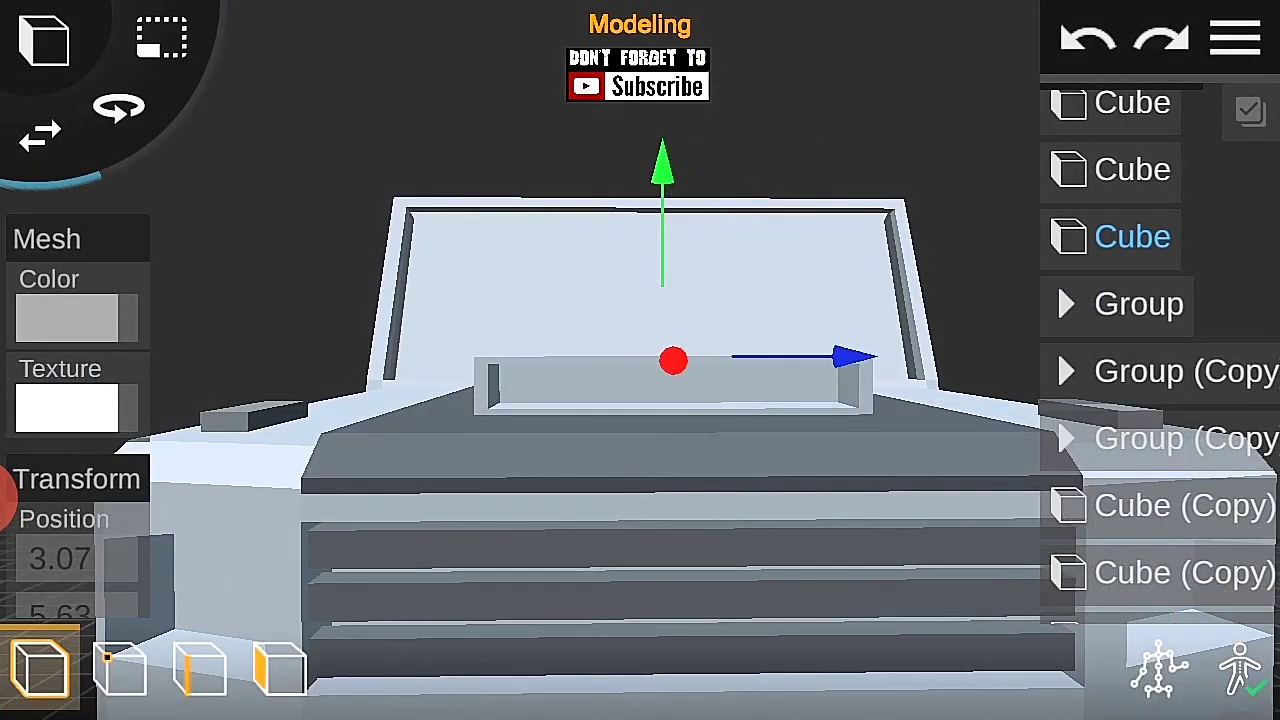
Step: Save the truck project and zoom out to a three-quarter view of the pickup
click(1236, 38)
click(1236, 38)
mouse_move(700, 300)
mouse_down()
mouse_move(1089, 271)
mouse_move(226, 409)
mouse_move(984, 474)
mouse_move(760, 470)
mouse_move(740, 534)
mouse_move(1045, 392)
mouse_move(826, 563)
mouse_move(891, 451)
mouse_move(49, 349)
mouse_up()
drag(960, 520, 808, 531)
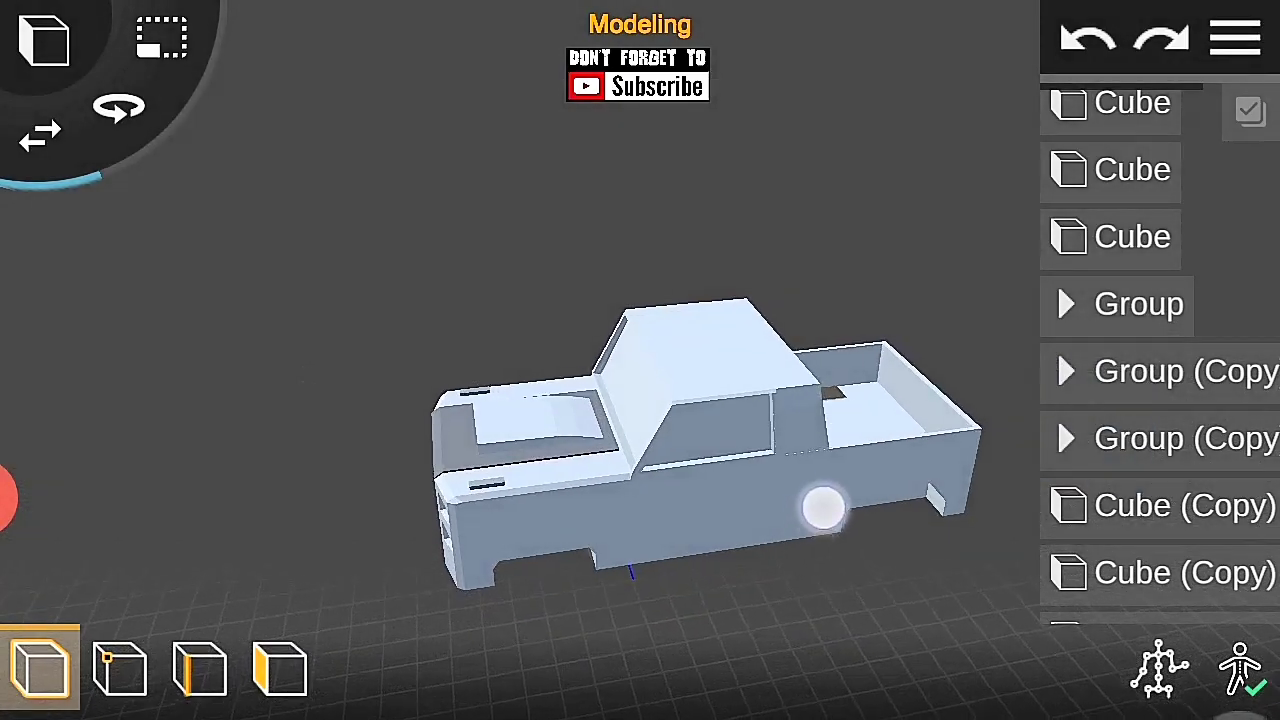
Step: Multi-select all the Cube and Group parts of the truck and group them
click(1250, 110)
click(1168, 486)
click(1185, 357)
click(1132, 222)
click(1114, 114)
click(735, 577)
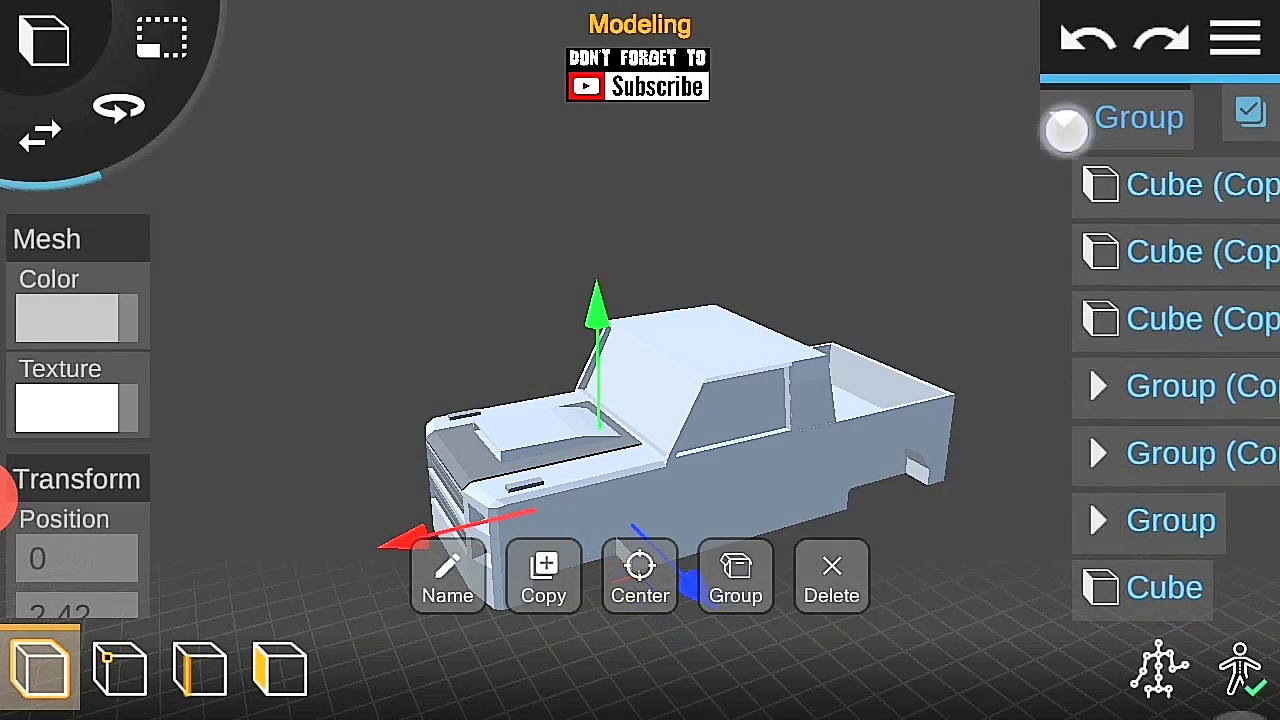
click(1066, 117)
Step: Rename the new group to 'truck'
click(447, 577)
click(300, 346)
key(BackSpace)
key(BackSpace)
key(BackSpace)
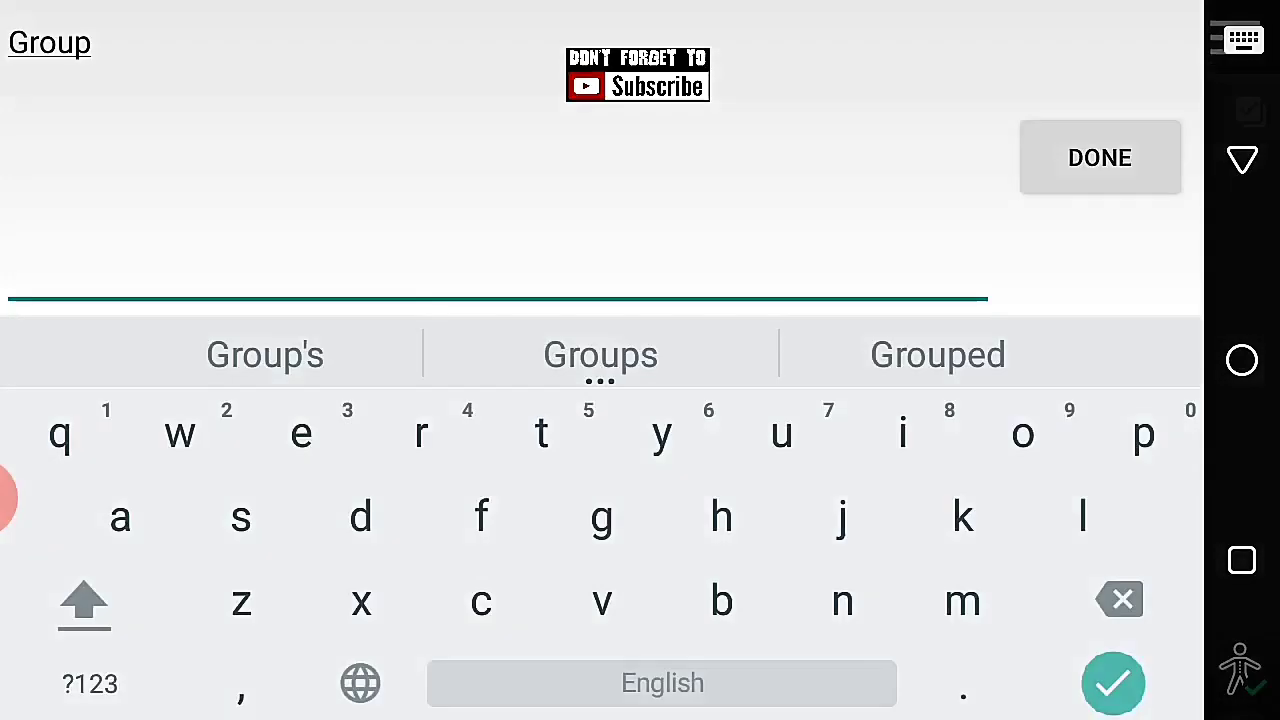
text(ruck)
click(1063, 157)
Step: Select the truck group, view the whole truck from the front, and add a new cube
click(1235, 37)
scroll(611, 421, up, 5)
click(640, 400)
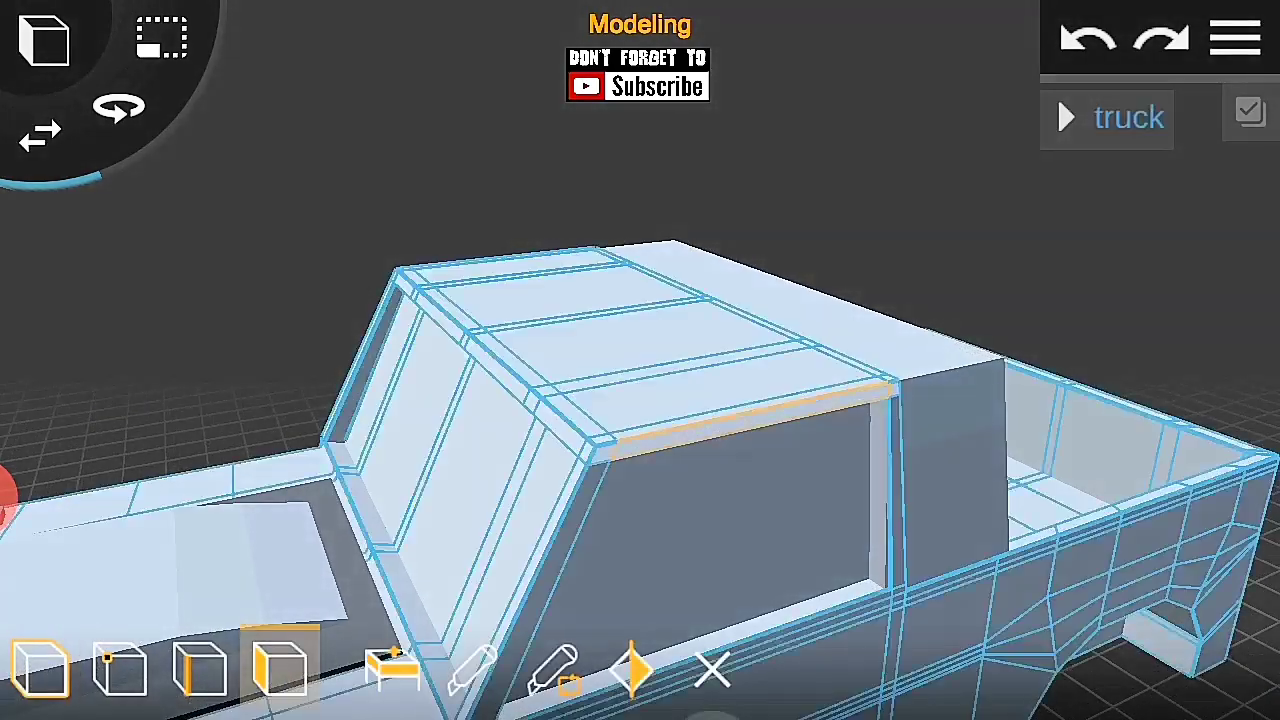
scroll(655, 390, up, 3)
drag(1110, 214, 1011, 500)
scroll(684, 442, down, 3)
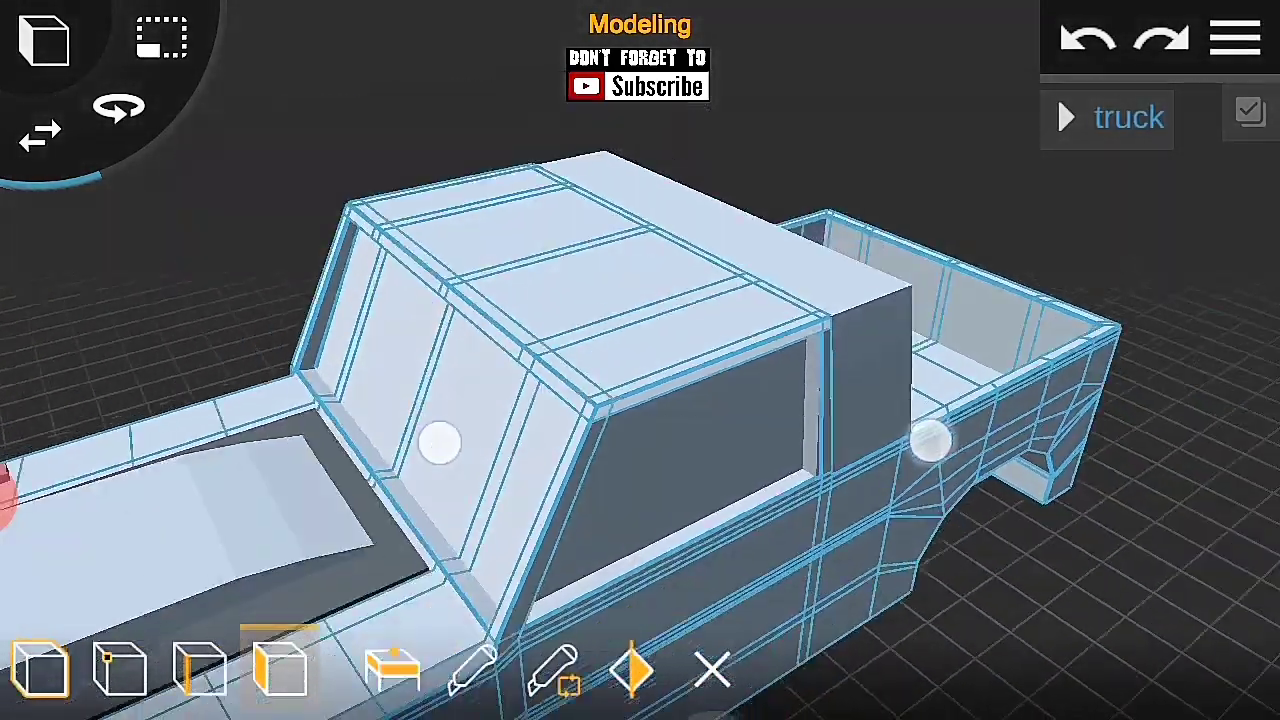
mouse_move(1106, 503)
mouse_down()
mouse_move(1153, 443)
mouse_move(991, 391)
mouse_move(894, 377)
mouse_move(988, 357)
mouse_up()
click(600, 460)
Step: Move the new cube along X to sit below the front bumper
drag(517, 583, 341, 630)
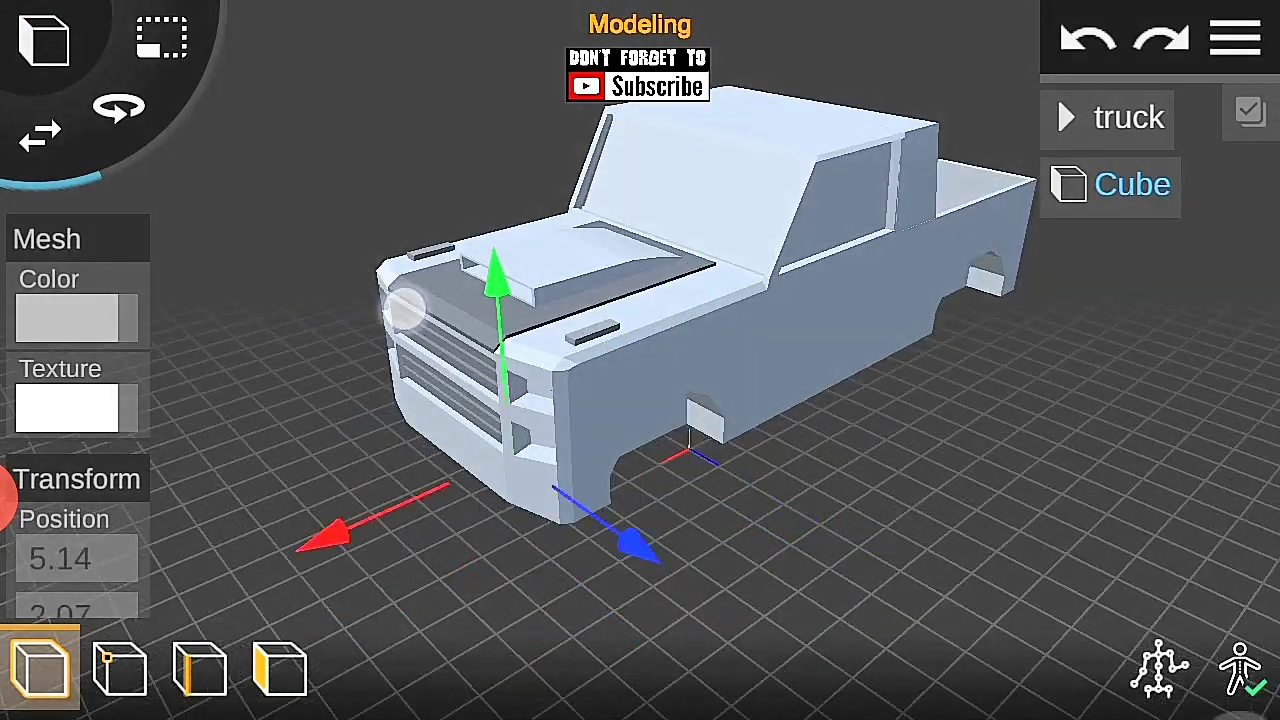
scroll(600, 367, up, 5)
drag(405, 563, 383, 565)
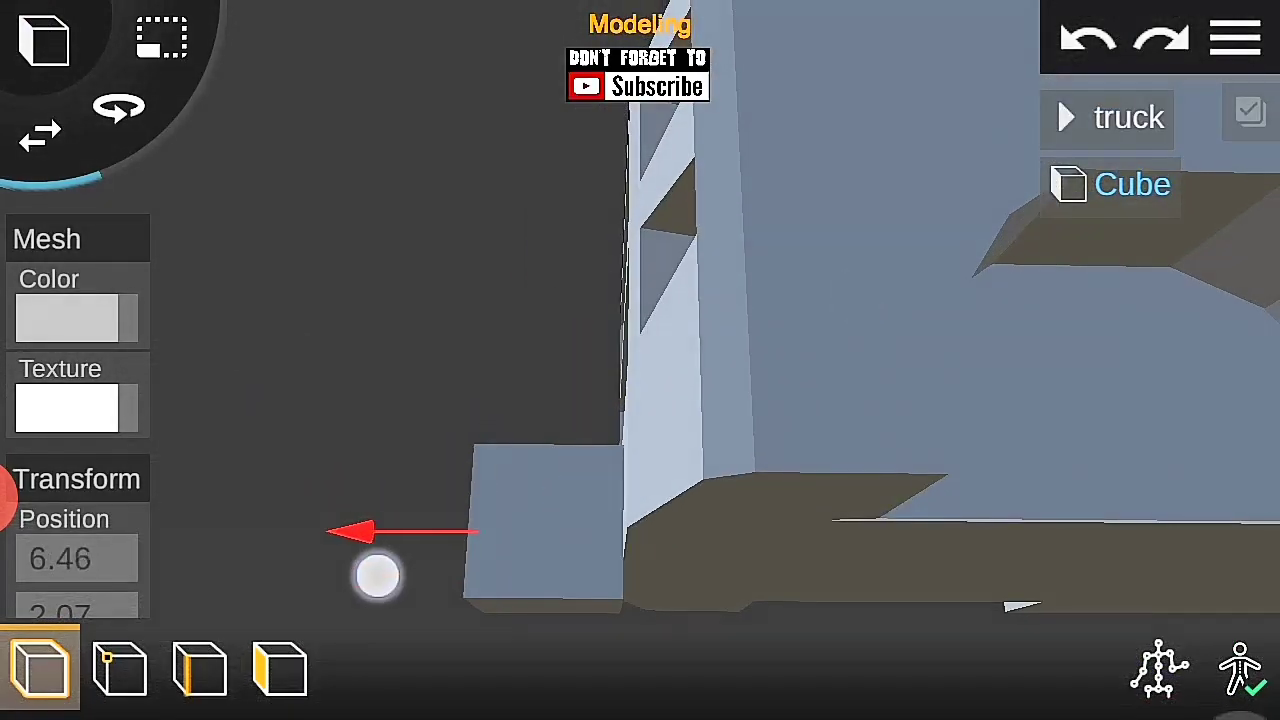
scroll(640, 400, down, 5)
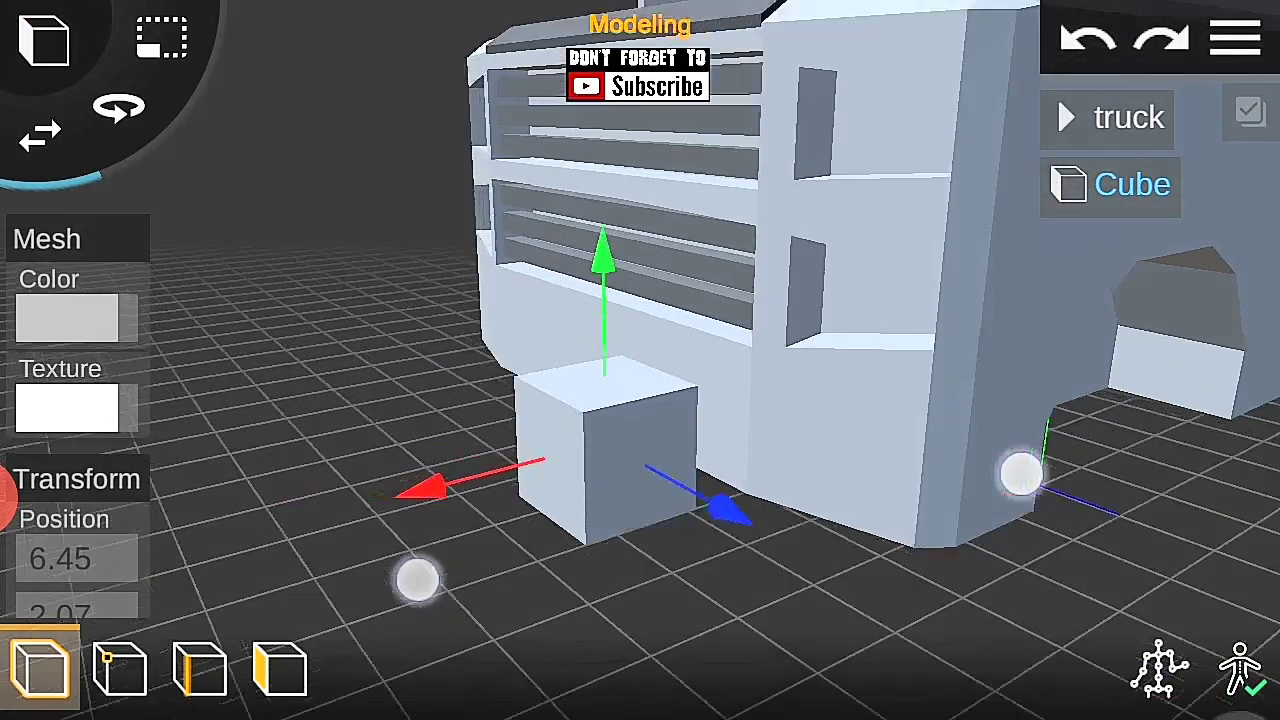
Step: In face mode, pull the cube's top face down to thin it into a plate
click(280, 668)
click(614, 386)
drag(886, 406, 714, 283)
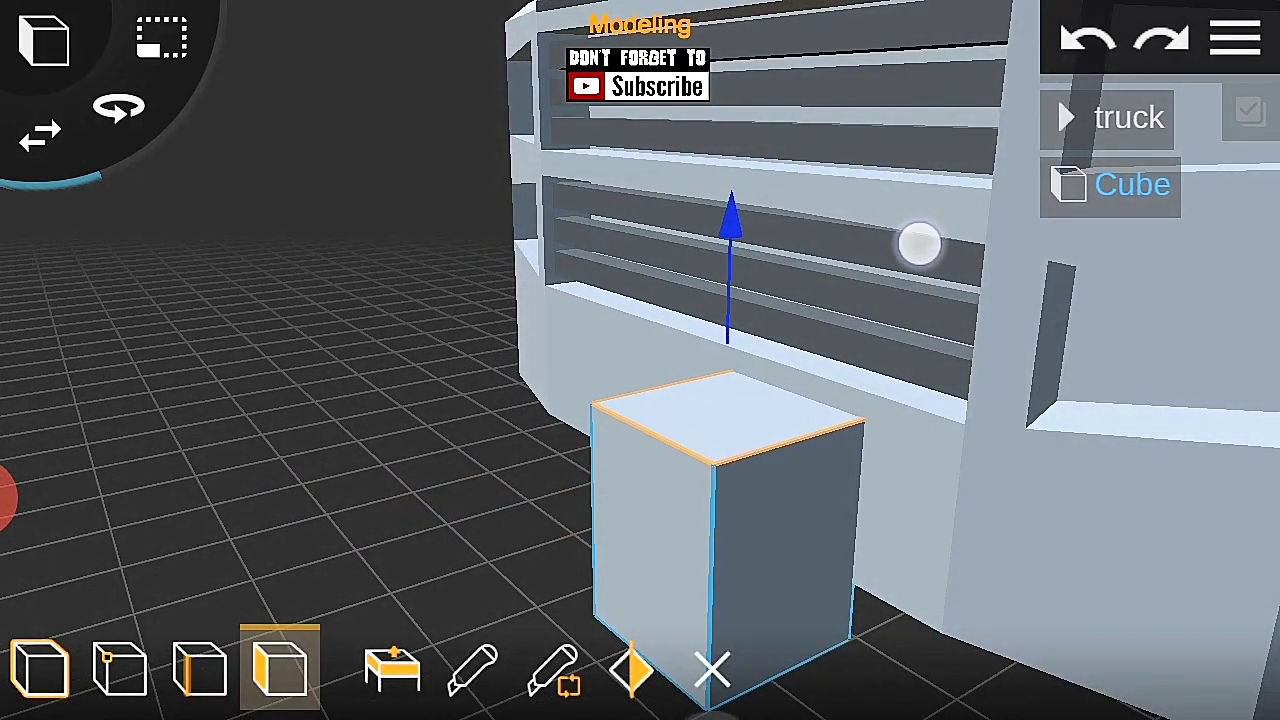
drag(919, 244, 971, 460)
drag(923, 497, 462, 492)
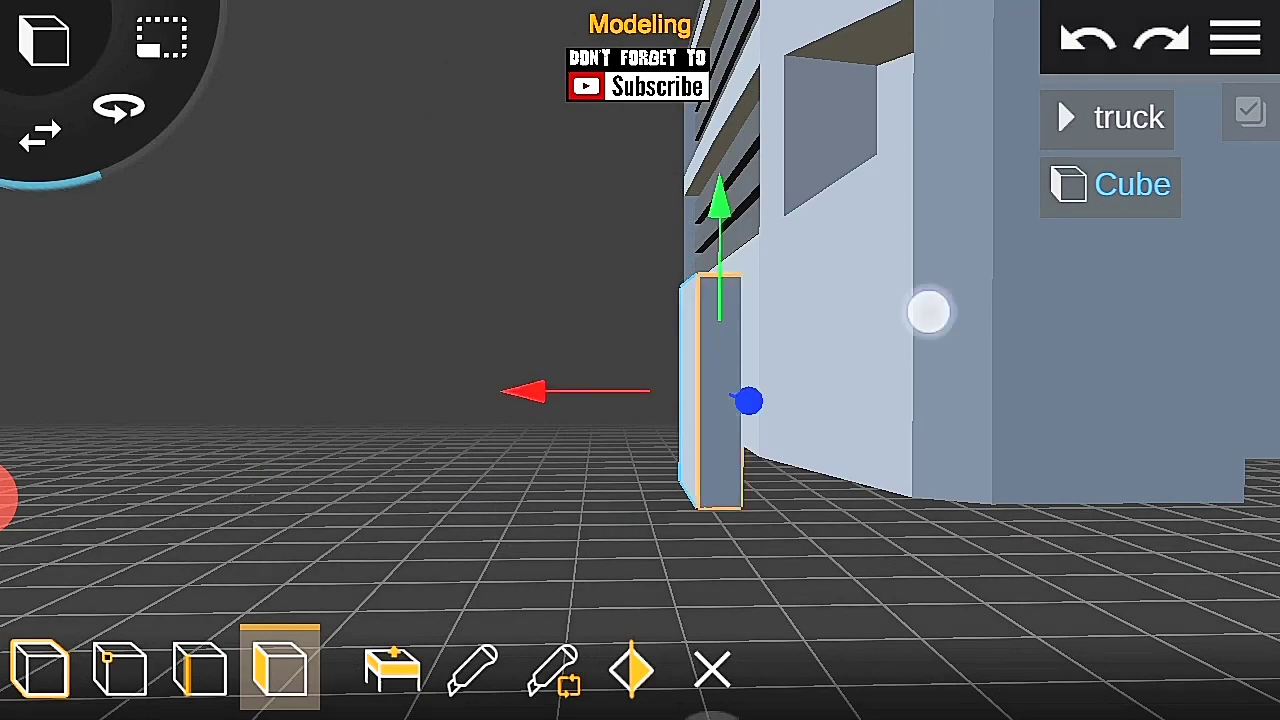
drag(600, 450, 876, 457)
Step: Extrude the plate's end face twice to lengthen it into a bracket
click(392, 668)
mouse_move(928, 496)
mouse_down()
mouse_move(1049, 506)
mouse_move(971, 617)
mouse_move(894, 540)
mouse_move(714, 566)
mouse_move(820, 537)
mouse_move(457, 543)
mouse_move(484, 530)
mouse_up()
mouse_move(948, 444)
mouse_down()
mouse_move(903, 386)
mouse_move(940, 430)
mouse_up()
click(390, 672)
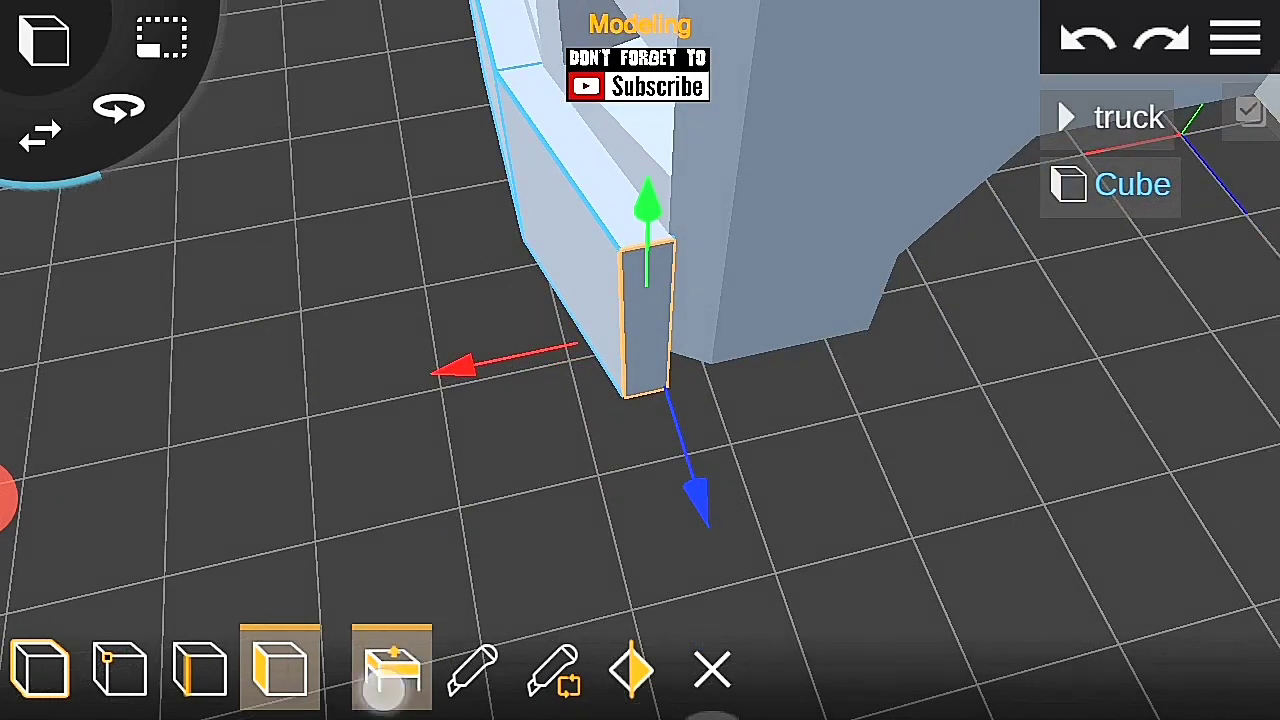
drag(726, 501, 480, 374)
drag(530, 416, 420, 440)
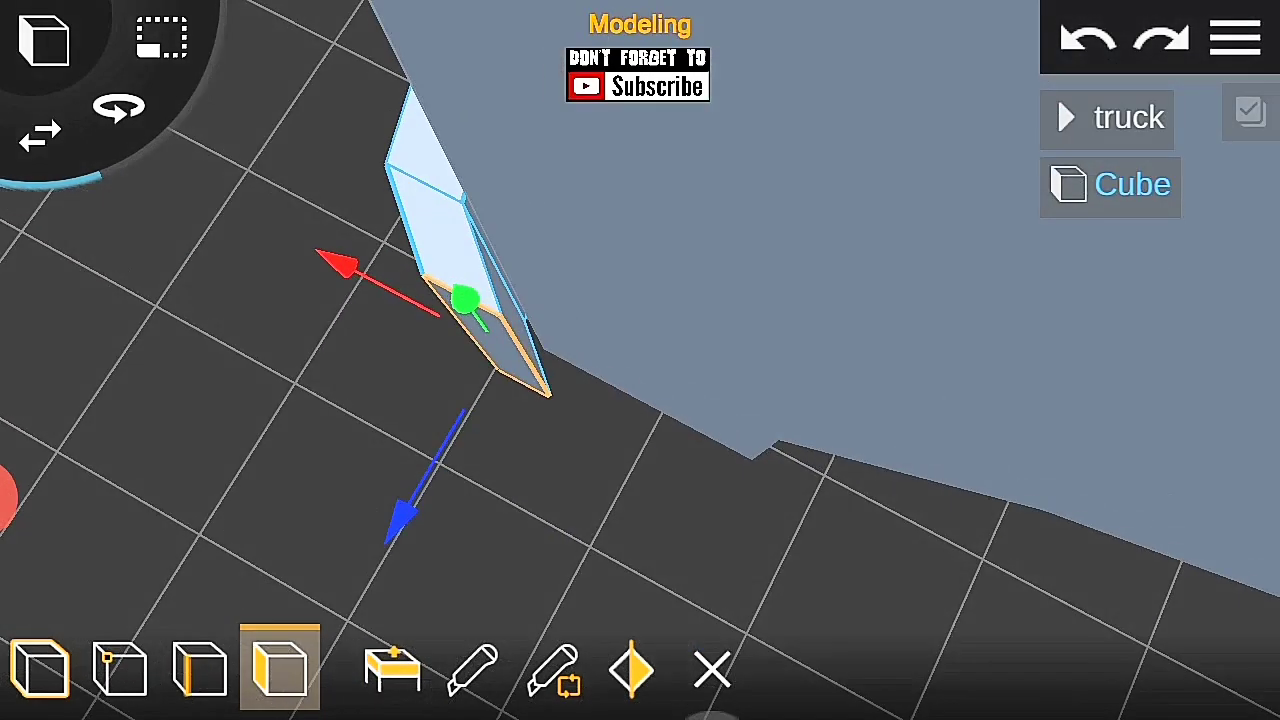
drag(343, 431, 370, 460)
Step: Extrude the bracket's end face downward and select the edges at the bent corner
click(563, 532)
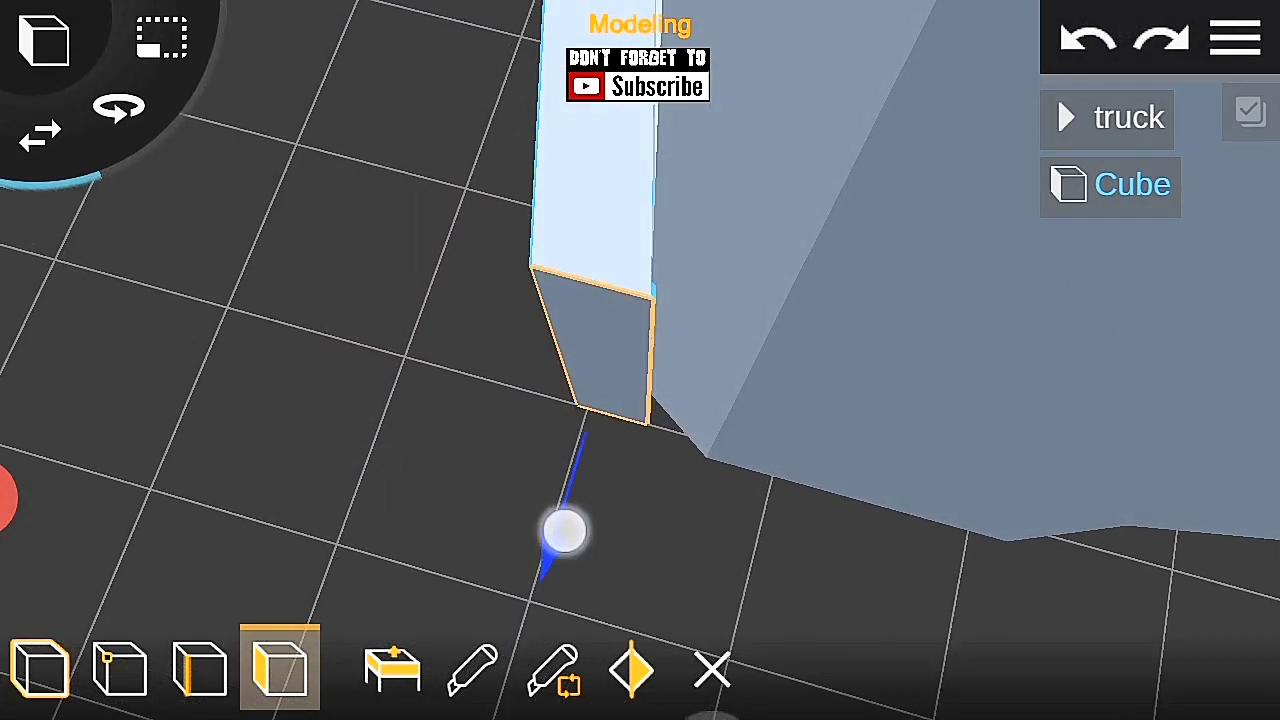
drag(587, 529, 578, 523)
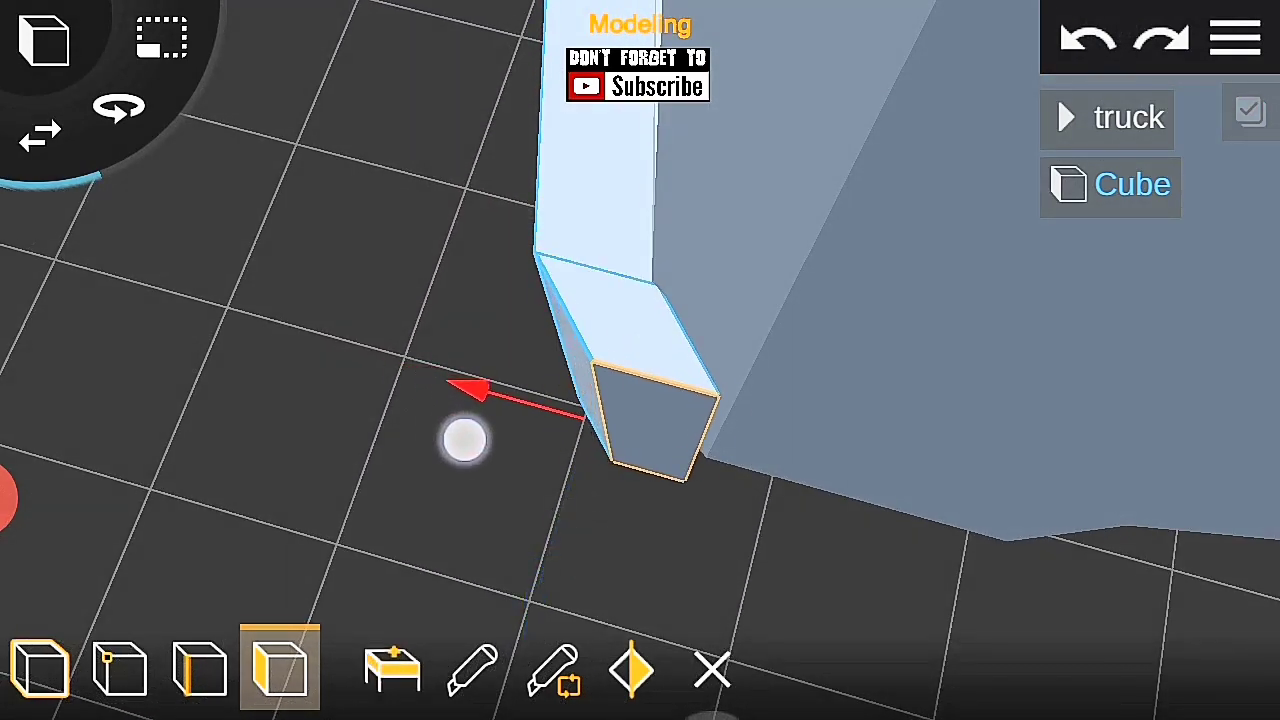
drag(465, 440, 266, 434)
click(654, 431)
click(453, 557)
mouse_move(860, 470)
mouse_down()
mouse_move(1090, 440)
mouse_move(1026, 386)
mouse_move(943, 380)
mouse_move(893, 405)
mouse_up()
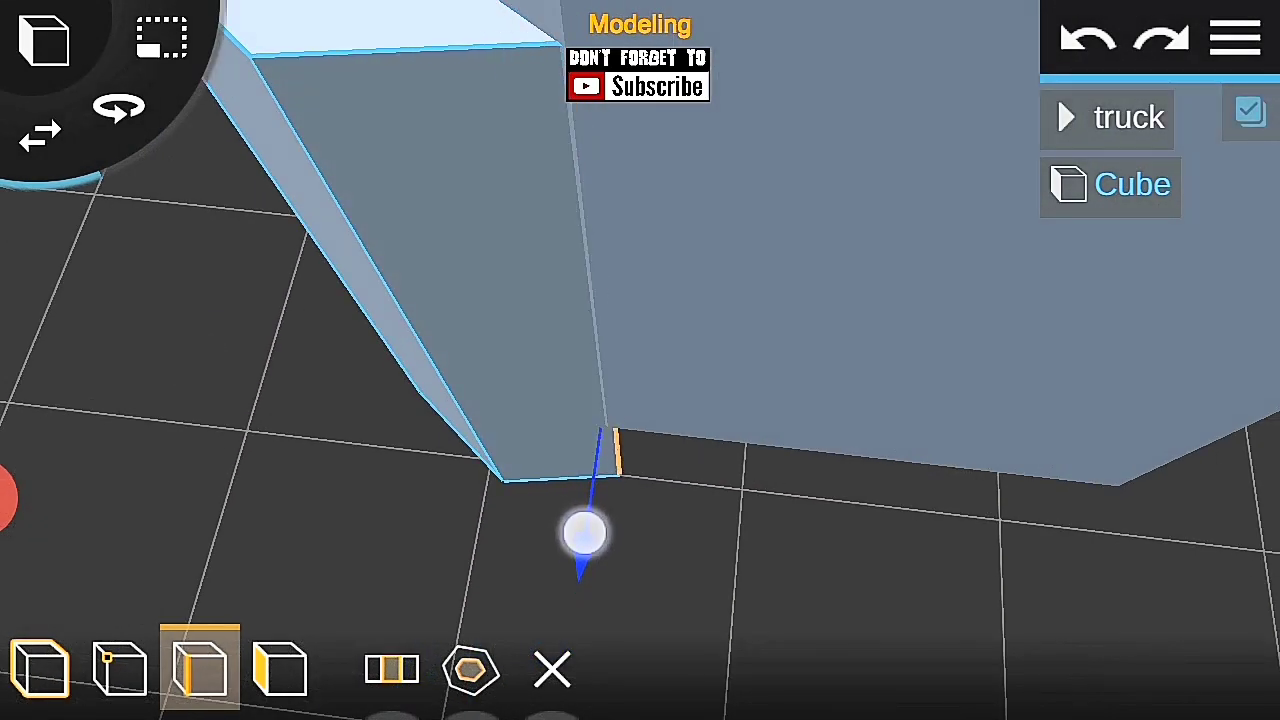
click(616, 452)
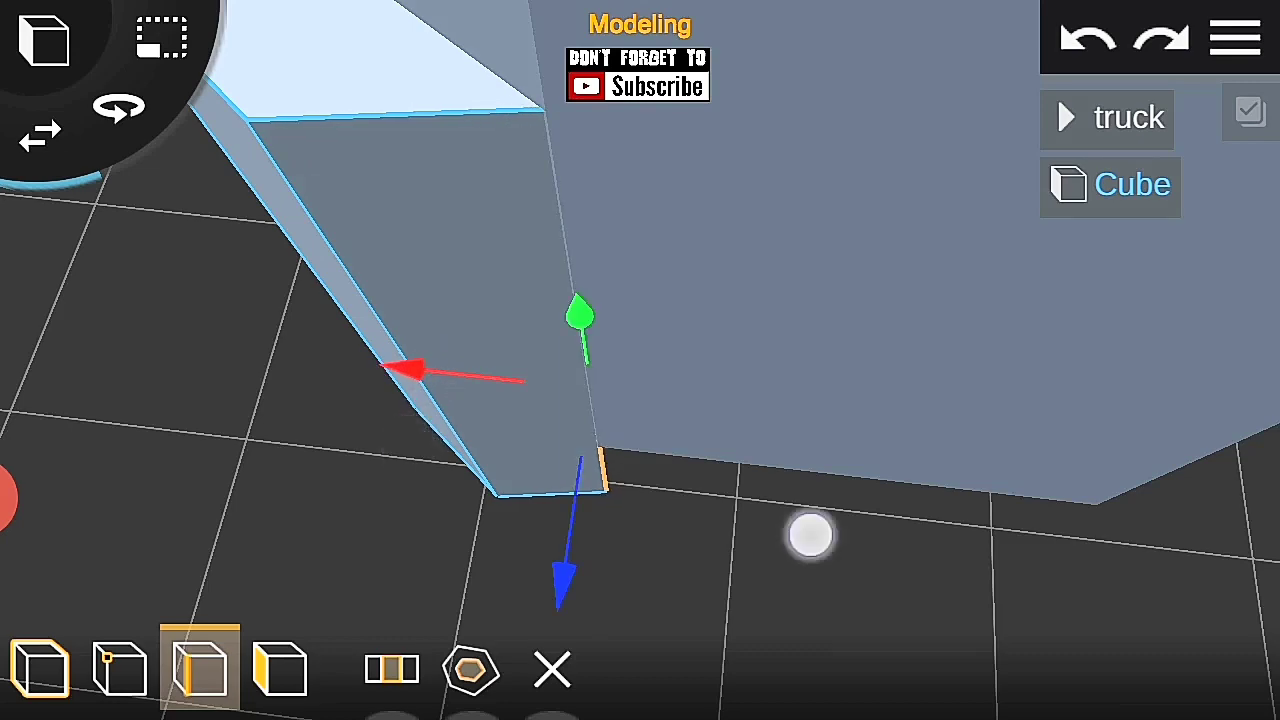
drag(408, 444, 842, 548)
mouse_move(926, 400)
mouse_down()
mouse_move(920, 423)
mouse_move(431, 480)
mouse_up()
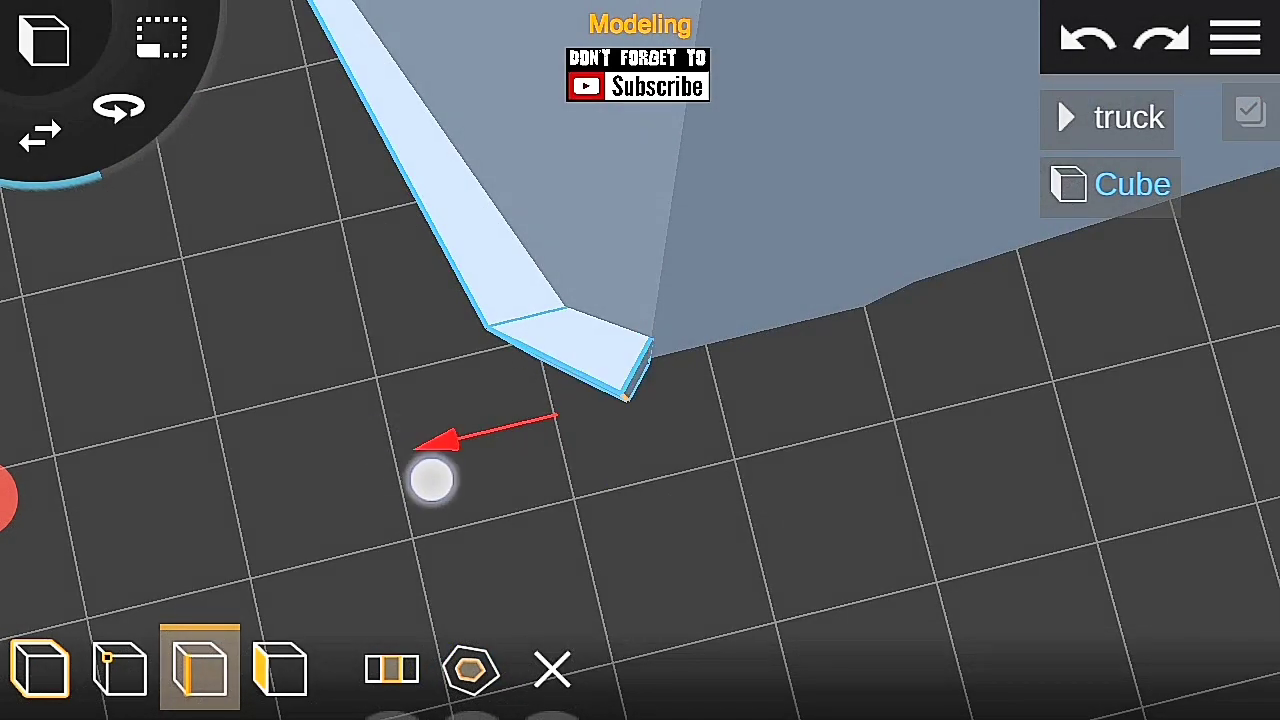
Step: Save the project, then extrude the bracket's end face to extend it further
click(1236, 38)
click(1236, 38)
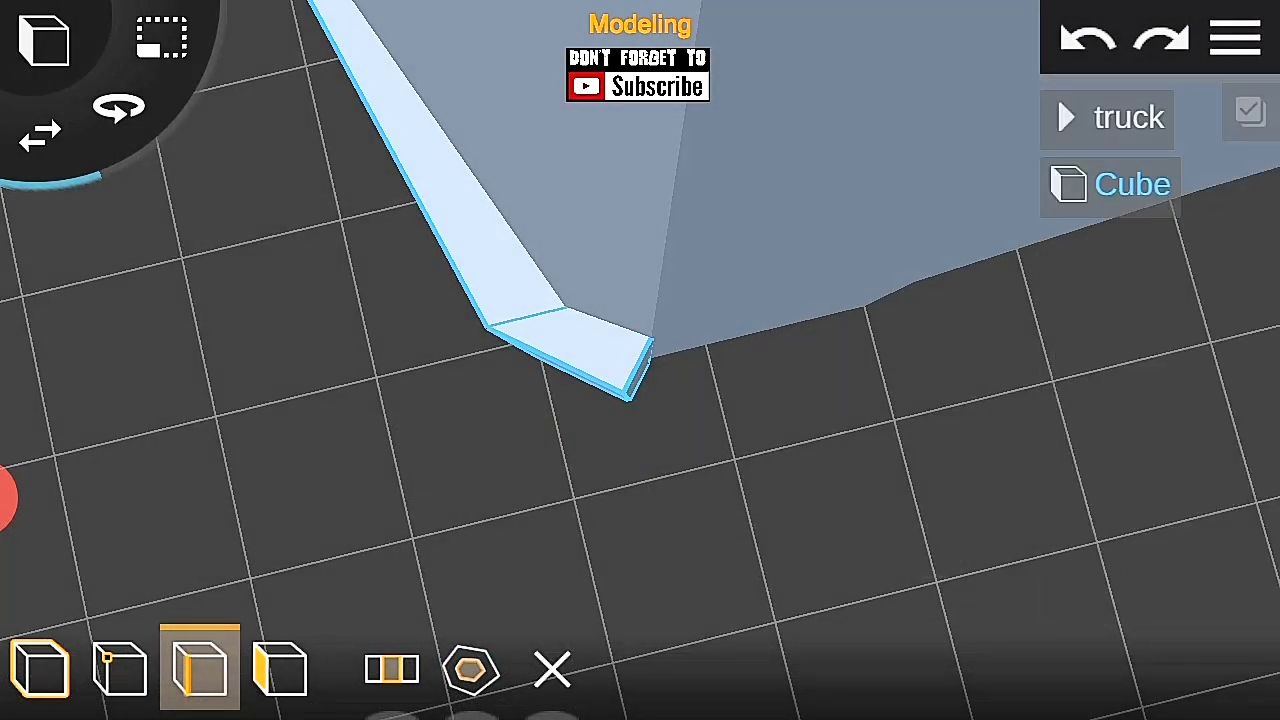
click(280, 668)
click(614, 380)
drag(1006, 383, 990, 410)
mouse_move(1071, 380)
mouse_down()
mouse_move(966, 375)
mouse_move(935, 355)
mouse_up()
click(392, 668)
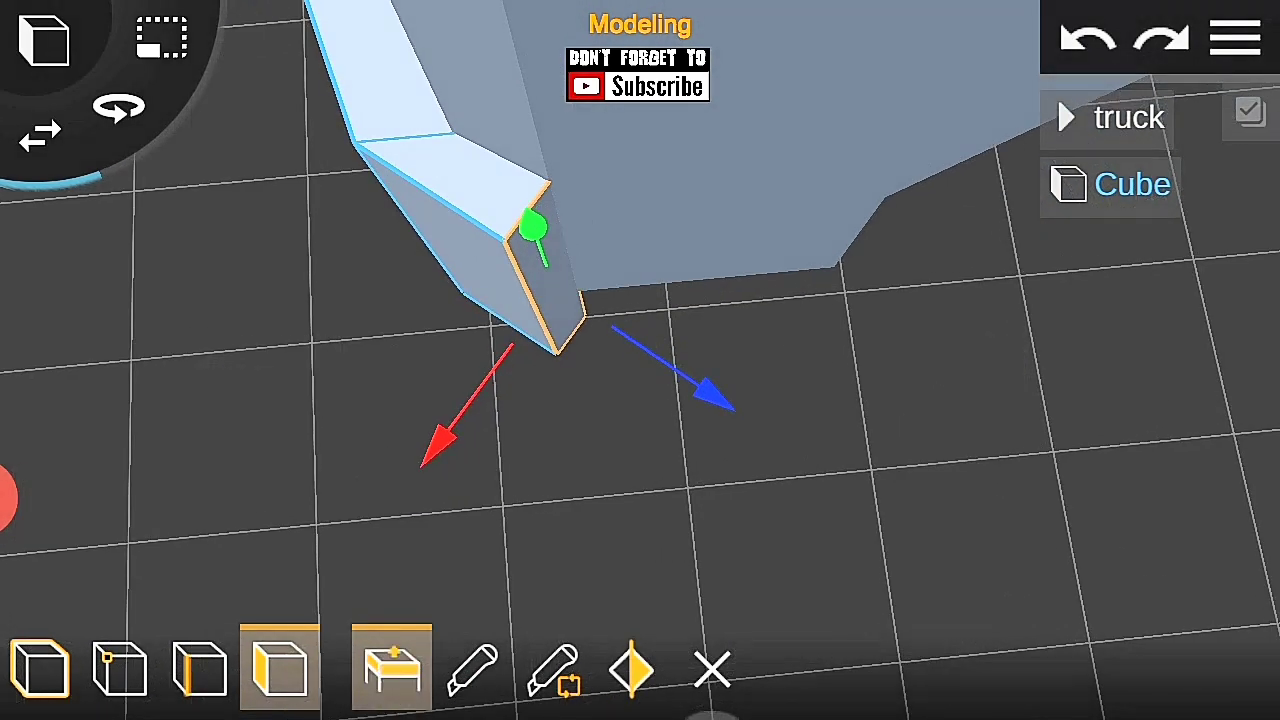
drag(787, 470, 997, 420)
Step: Inspect the bent bracket from above, then return to object mode at the front bumper
drag(531, 477, 983, 406)
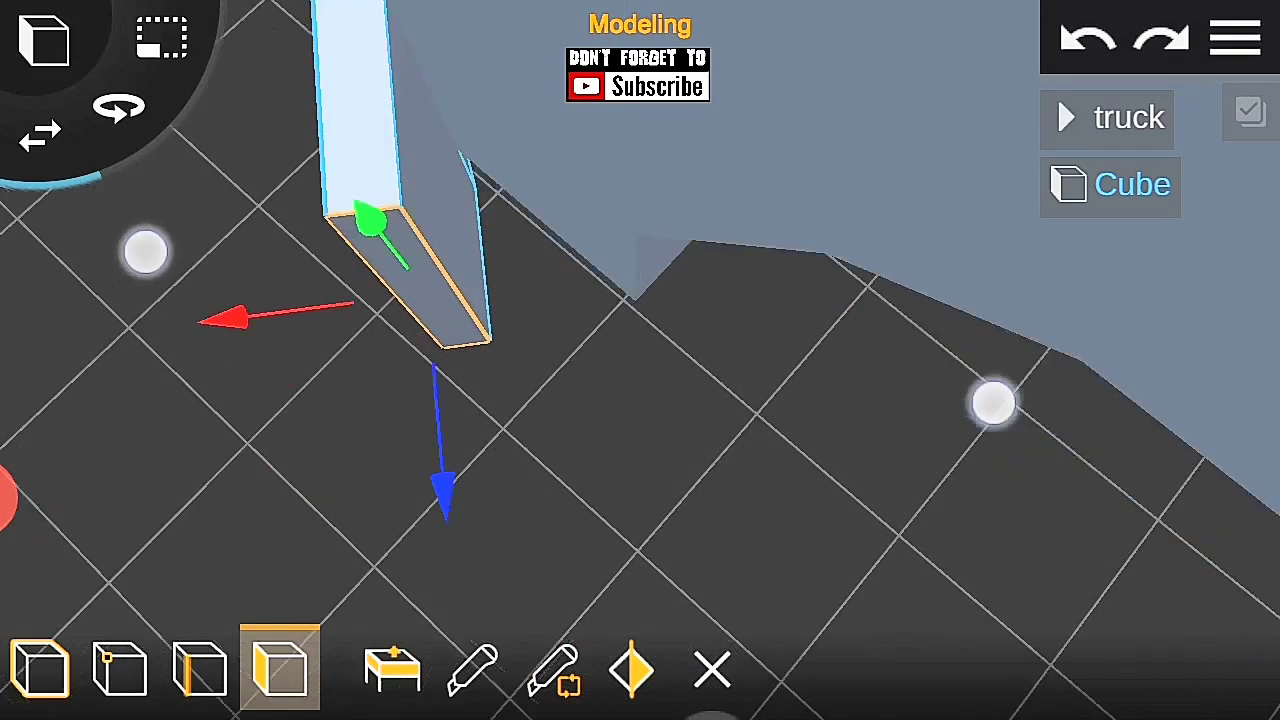
mouse_move(275, 373)
mouse_down()
mouse_move(969, 431)
mouse_move(420, 545)
mouse_up()
click(200, 668)
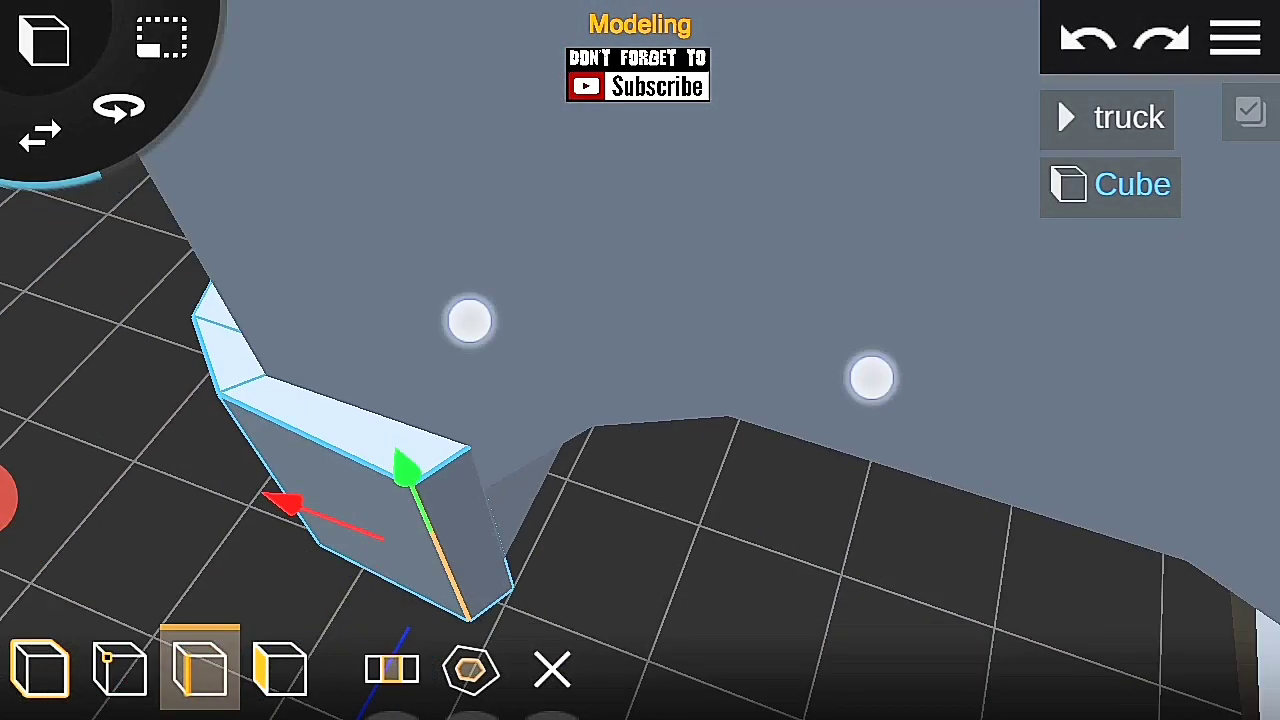
drag(869, 374, 700, 400)
drag(392, 458, 817, 469)
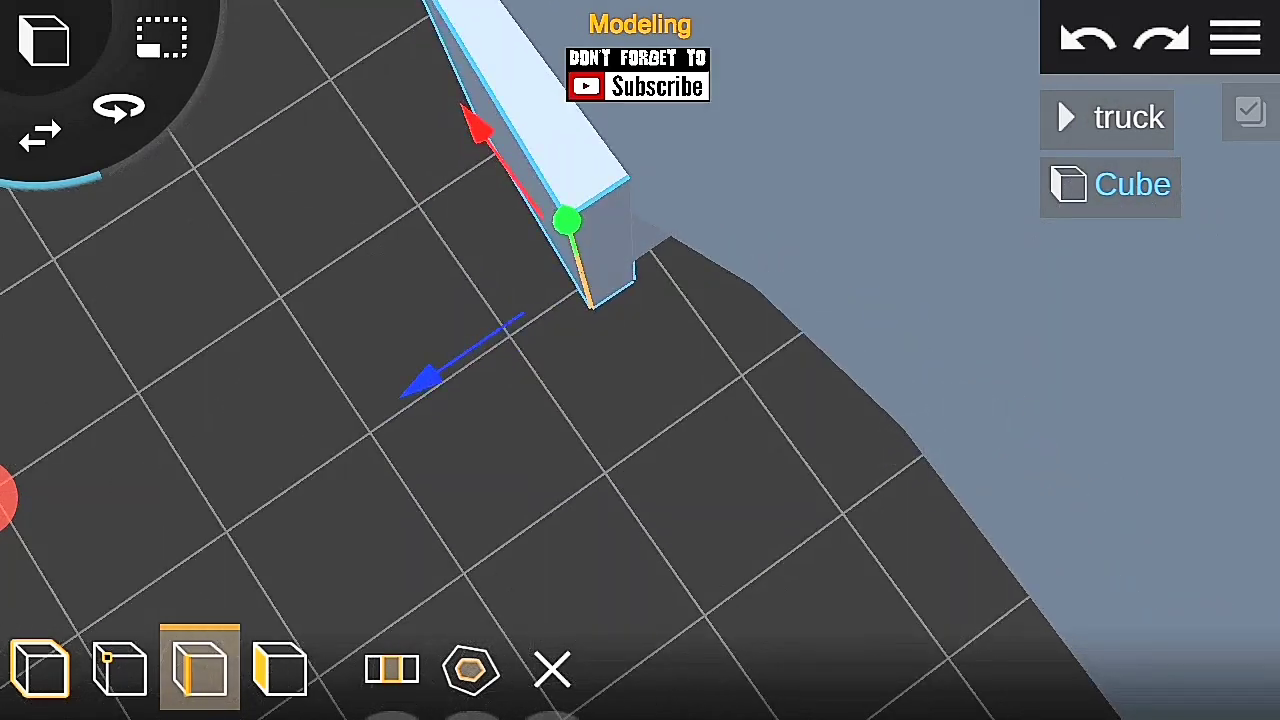
drag(485, 441, 891, 431)
click(1236, 38)
mouse_move(437, 403)
mouse_down()
mouse_move(789, 466)
mouse_move(1146, 360)
mouse_move(966, 457)
mouse_up()
click(40, 668)
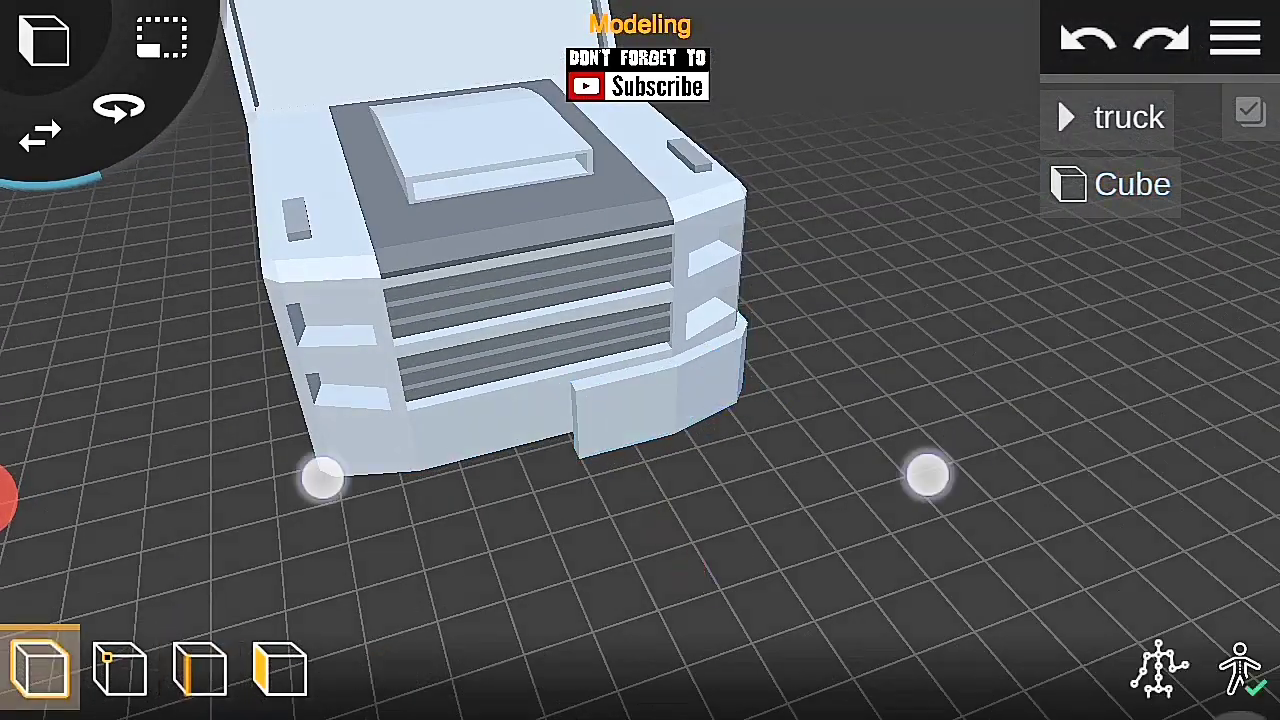
Step: Colour the new bumper piece dark grey
click(640, 410)
click(63, 317)
click(400, 380)
click(871, 494)
click(990, 515)
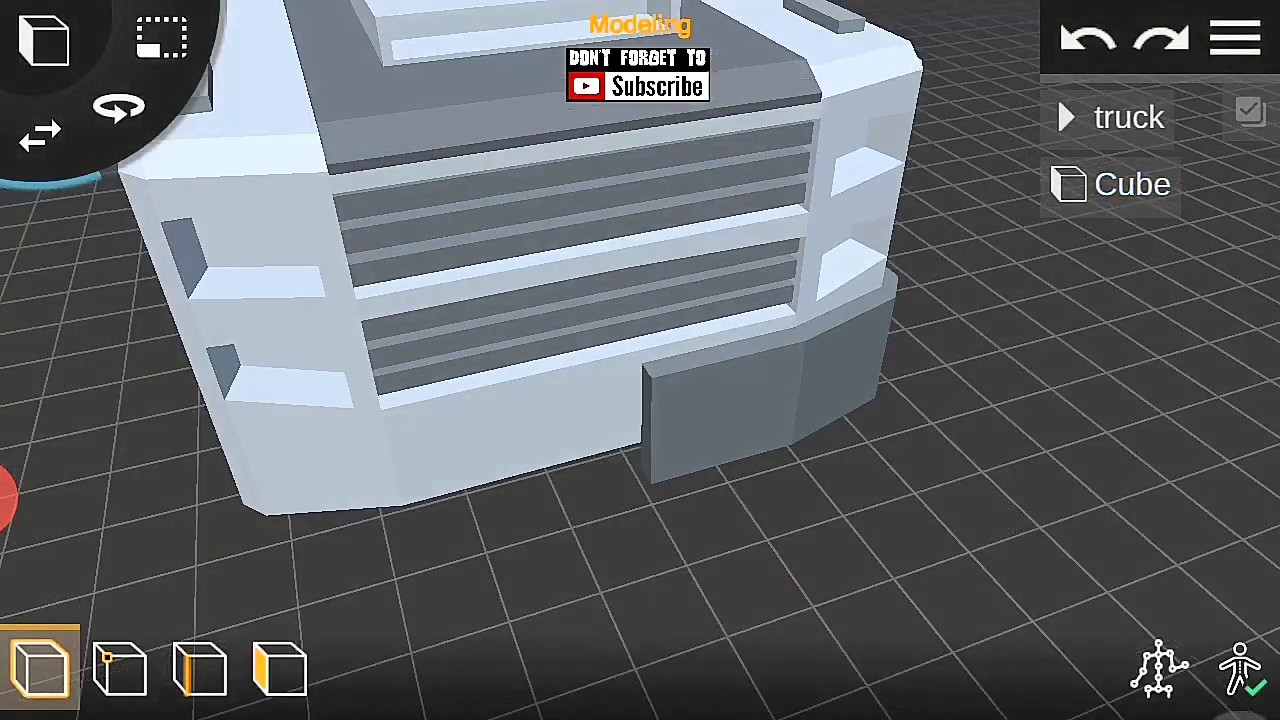
click(1236, 38)
Step: Select the bumper piece and orbit around it to examine its end
drag(1229, 491, 1111, 420)
click(820, 466)
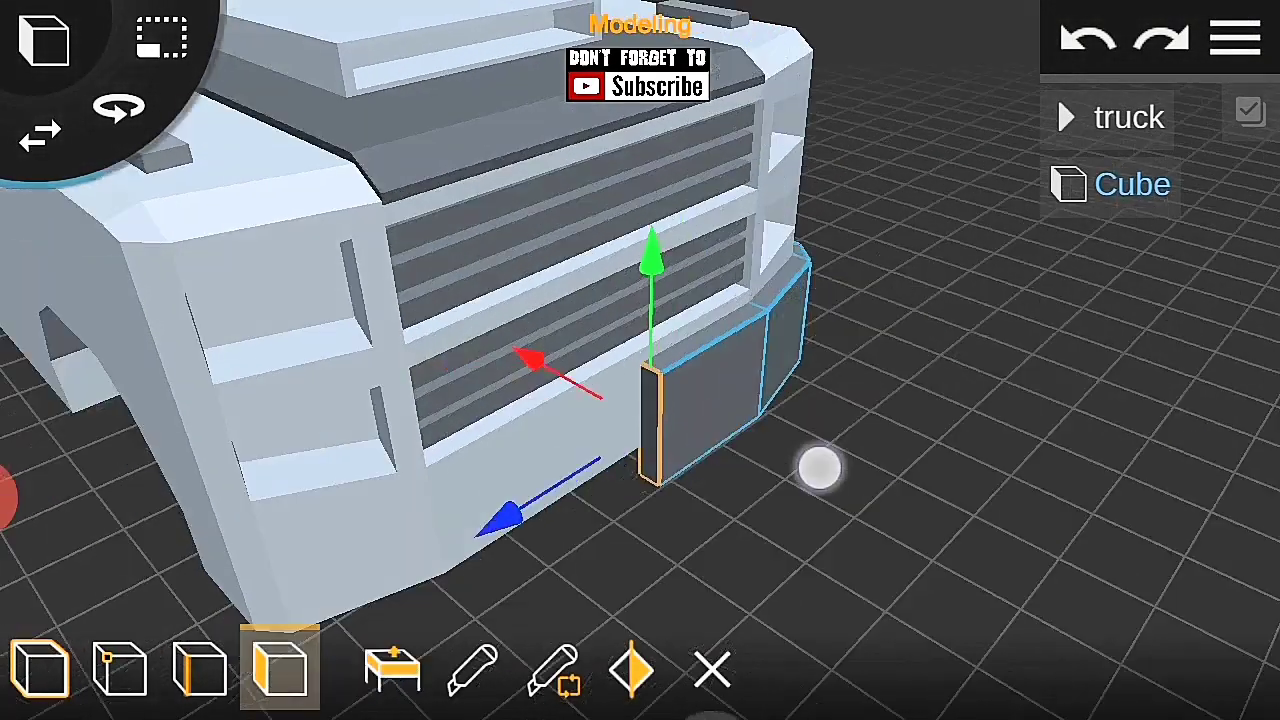
drag(820, 466, 462, 490)
scroll(650, 400, up, 3)
scroll(650, 400, up, 2)
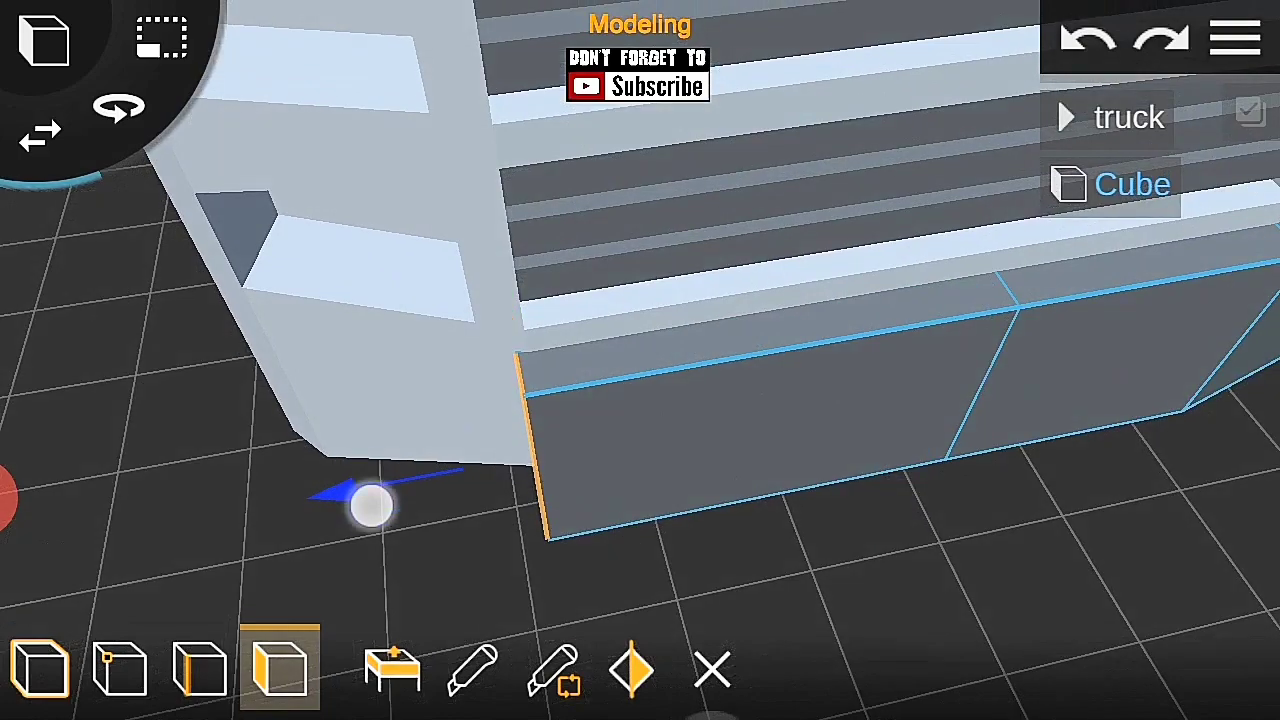
click(18, 478)
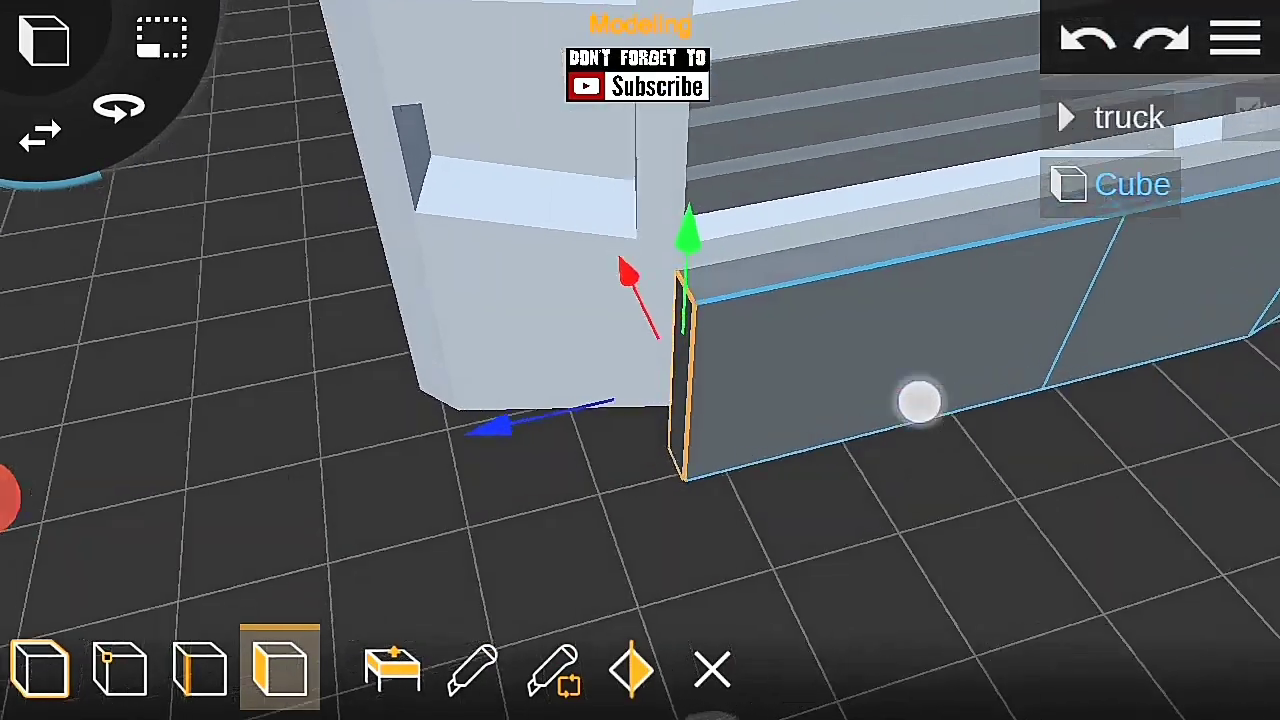
mouse_move(873, 488)
mouse_down()
mouse_move(1054, 526)
mouse_move(509, 535)
mouse_up()
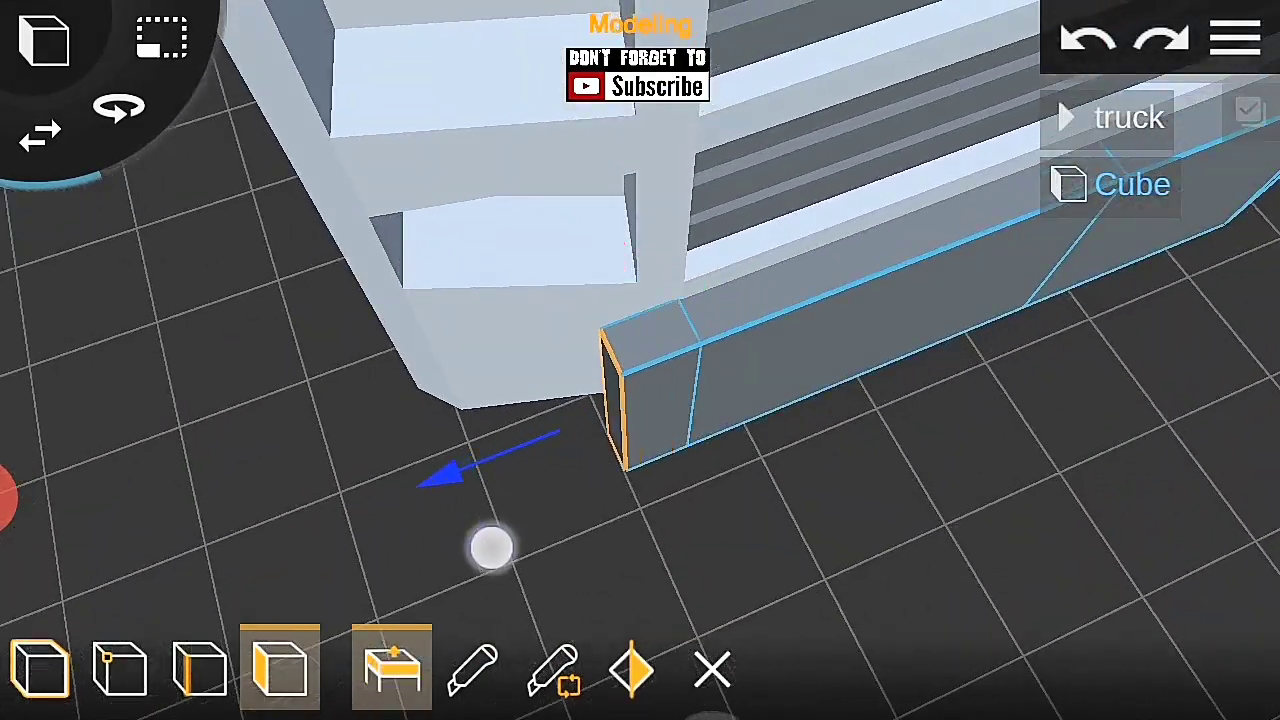
drag(912, 503, 490, 483)
drag(856, 492, 393, 471)
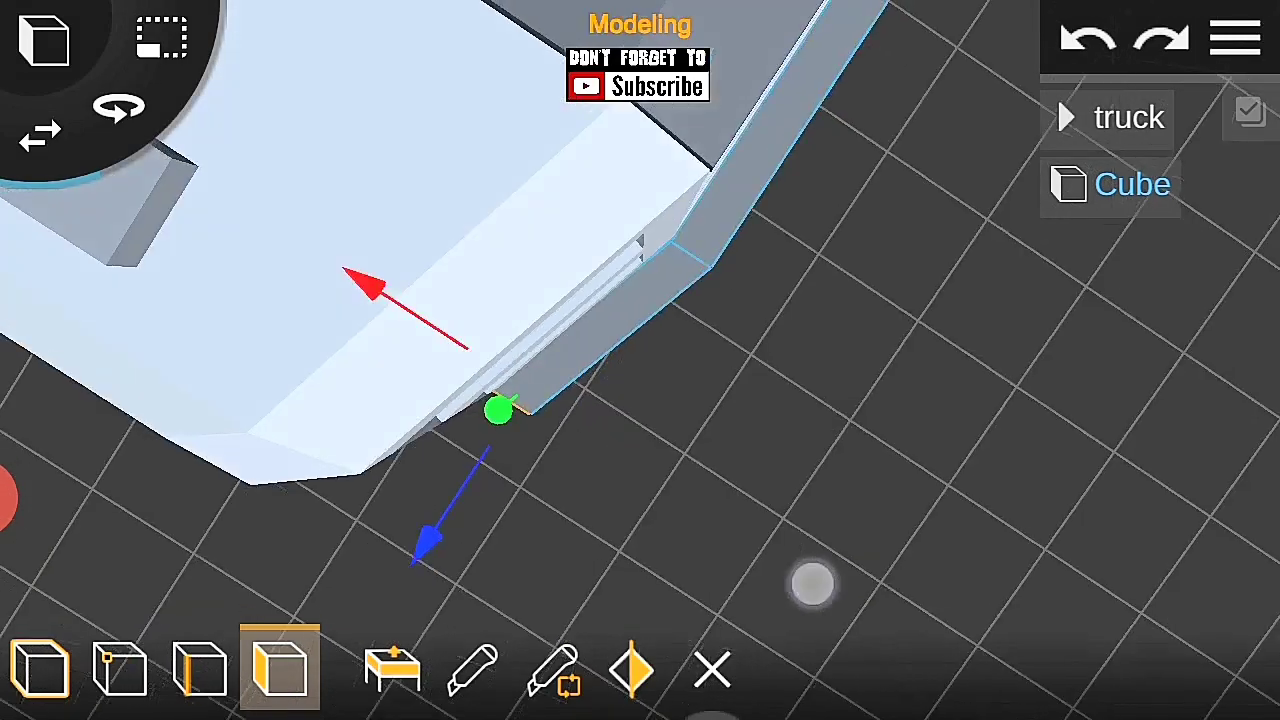
mouse_move(811, 583)
mouse_down()
mouse_move(445, 436)
mouse_move(486, 300)
mouse_move(77, 300)
mouse_up()
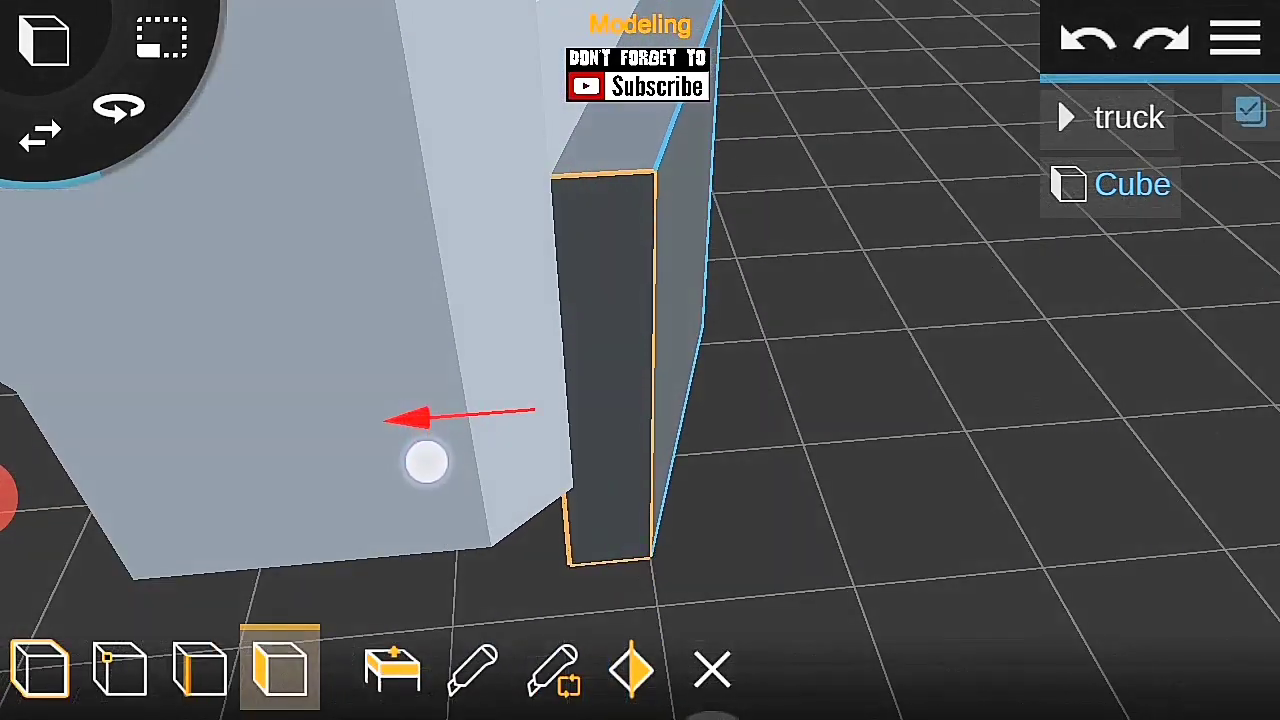
drag(434, 483, 769, 474)
Step: Select the bumper's end face in face mode and zoom in on it
click(200, 668)
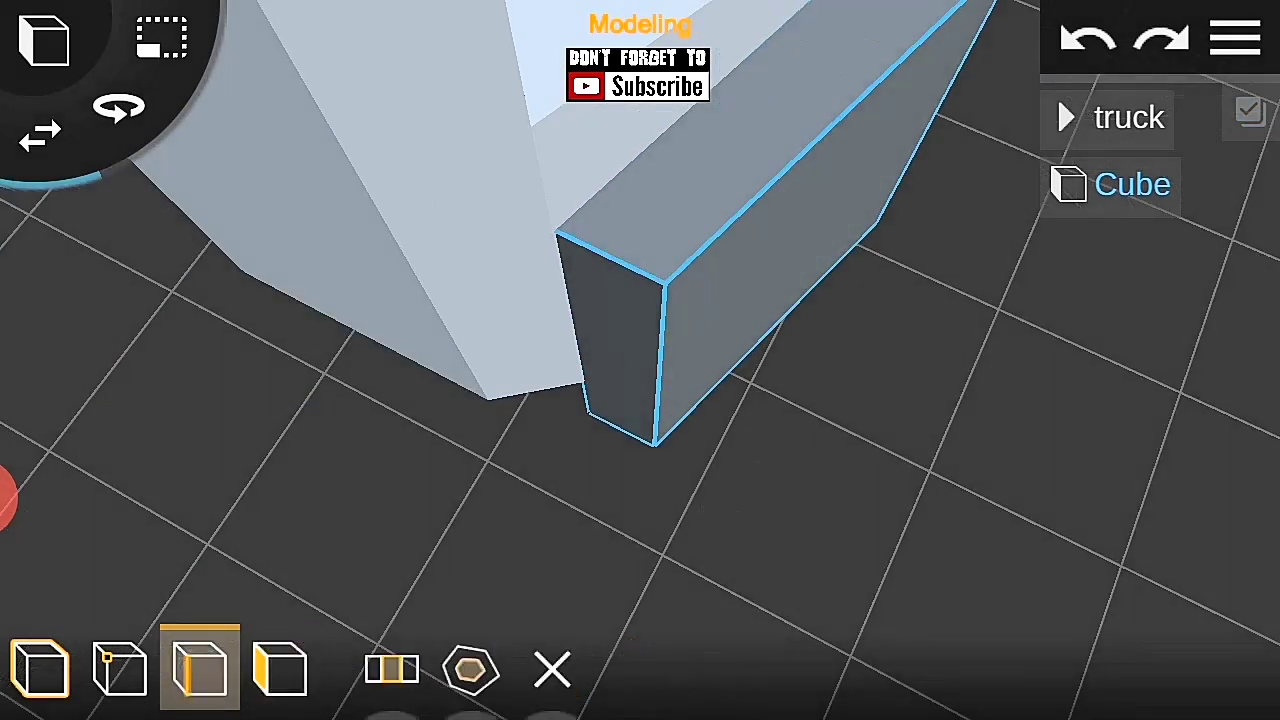
click(280, 668)
click(749, 423)
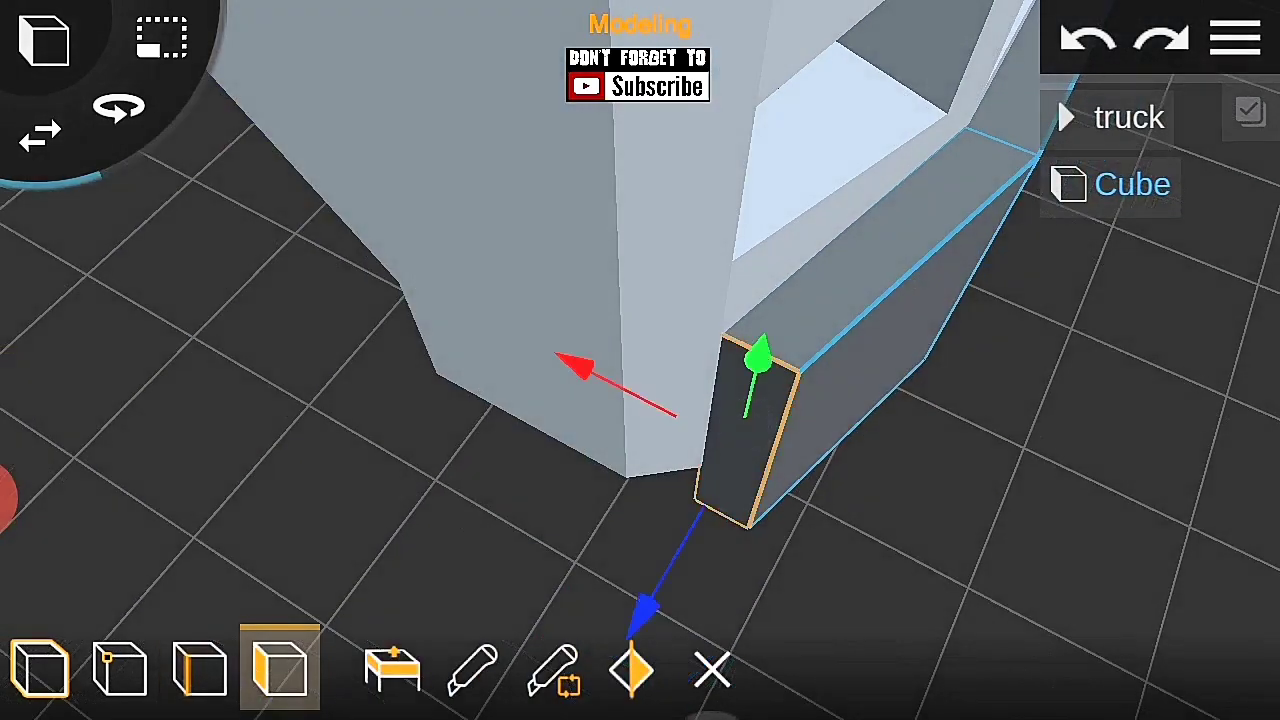
drag(522, 538, 411, 357)
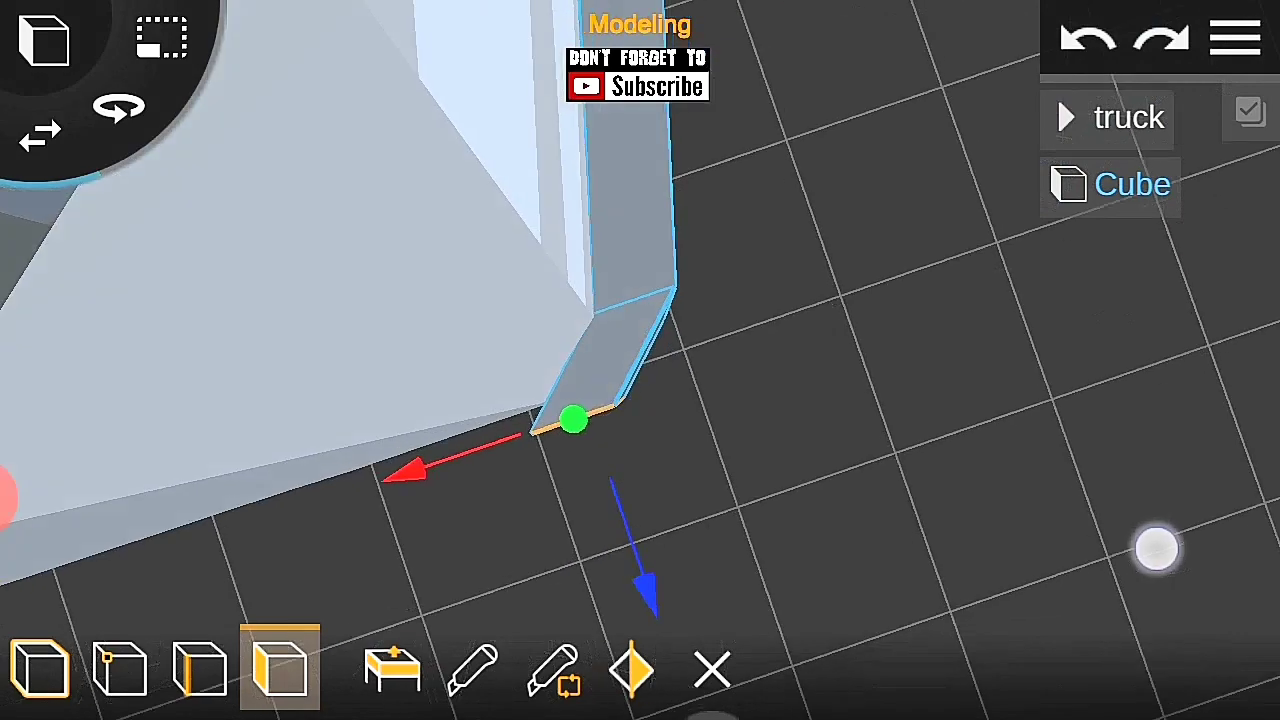
drag(1149, 546, 1109, 391)
scroll(673, 385, up, 3)
click(508, 450)
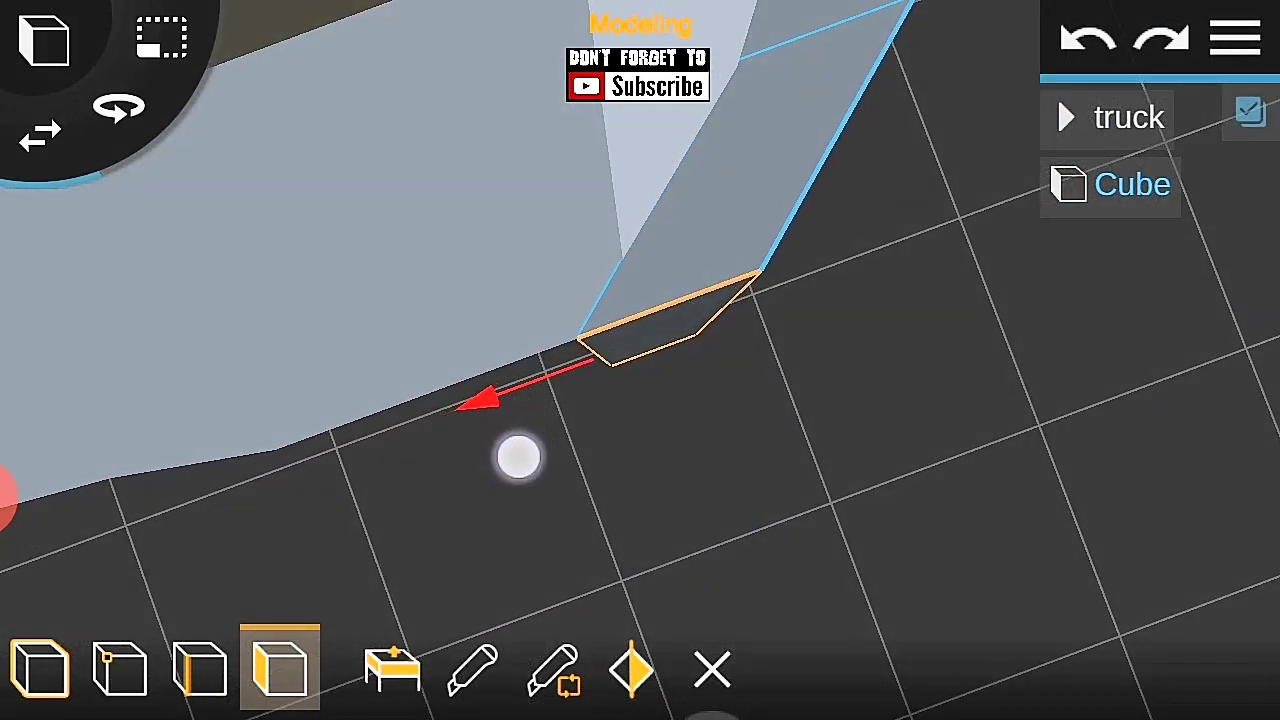
drag(640, 400, 811, 320)
Step: Select an edge at the bumper end and inspect it from several angles
click(200, 668)
mouse_move(906, 337)
mouse_down()
mouse_move(851, 481)
mouse_move(754, 271)
mouse_move(1084, 358)
mouse_up()
click(851, 481)
mouse_move(778, 456)
mouse_down()
mouse_move(1131, 186)
mouse_move(1017, 383)
mouse_up()
click(280, 668)
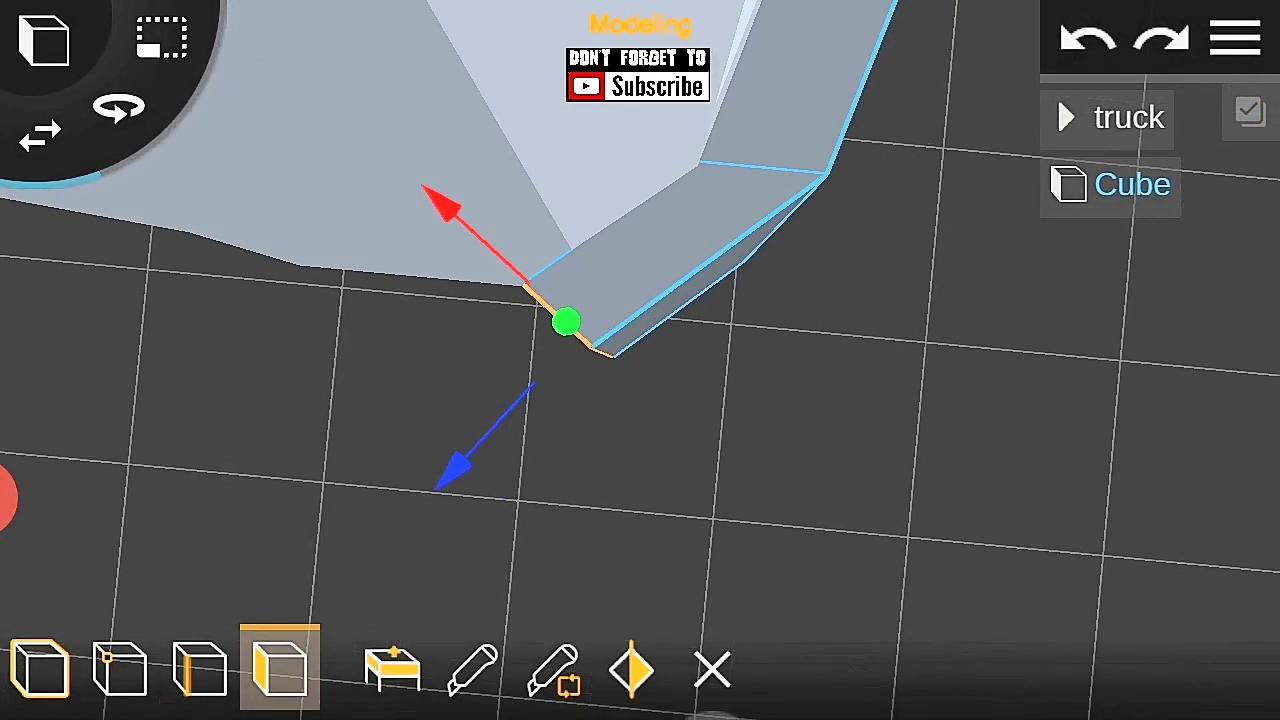
drag(875, 447, 489, 361)
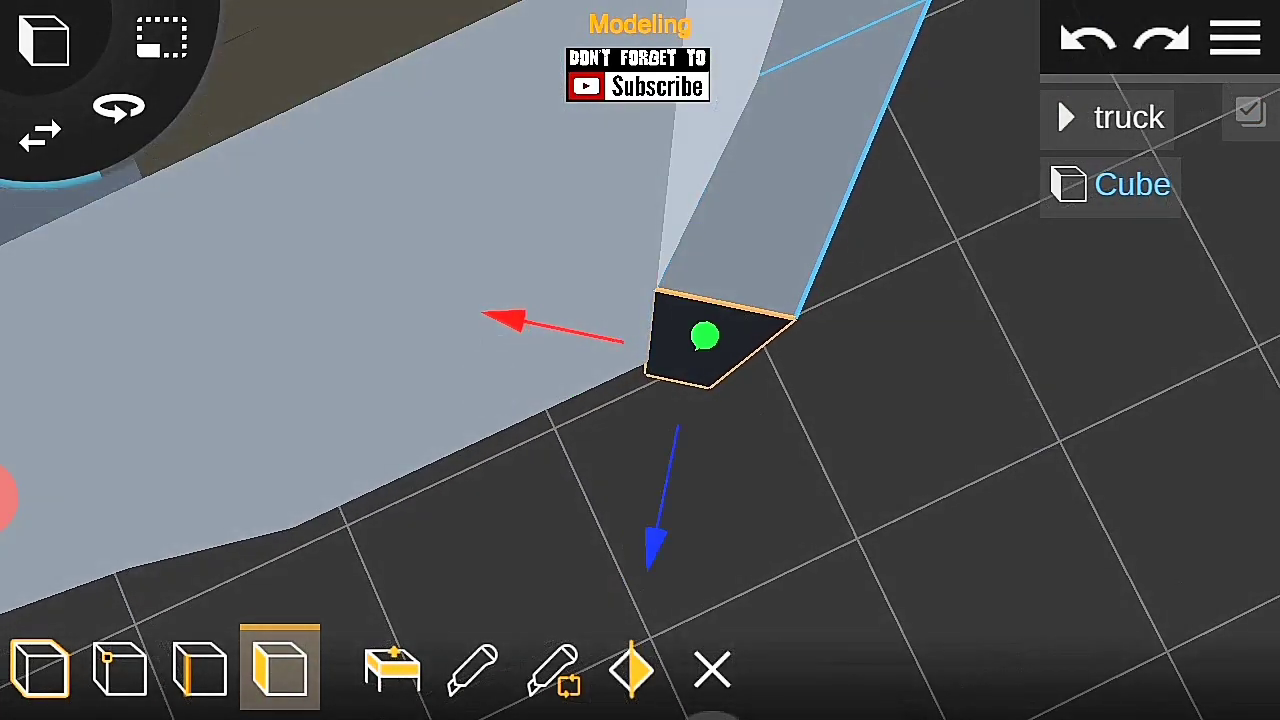
click(200, 668)
mouse_move(1014, 446)
mouse_down()
mouse_move(771, 614)
mouse_move(1055, 310)
mouse_move(885, 540)
mouse_up()
Step: Extrude the bumper's end face back along the truck's side
click(1236, 38)
click(1150, 335)
click(270, 678)
drag(900, 363, 860, 300)
click(657, 460)
drag(966, 463, 940, 380)
click(392, 668)
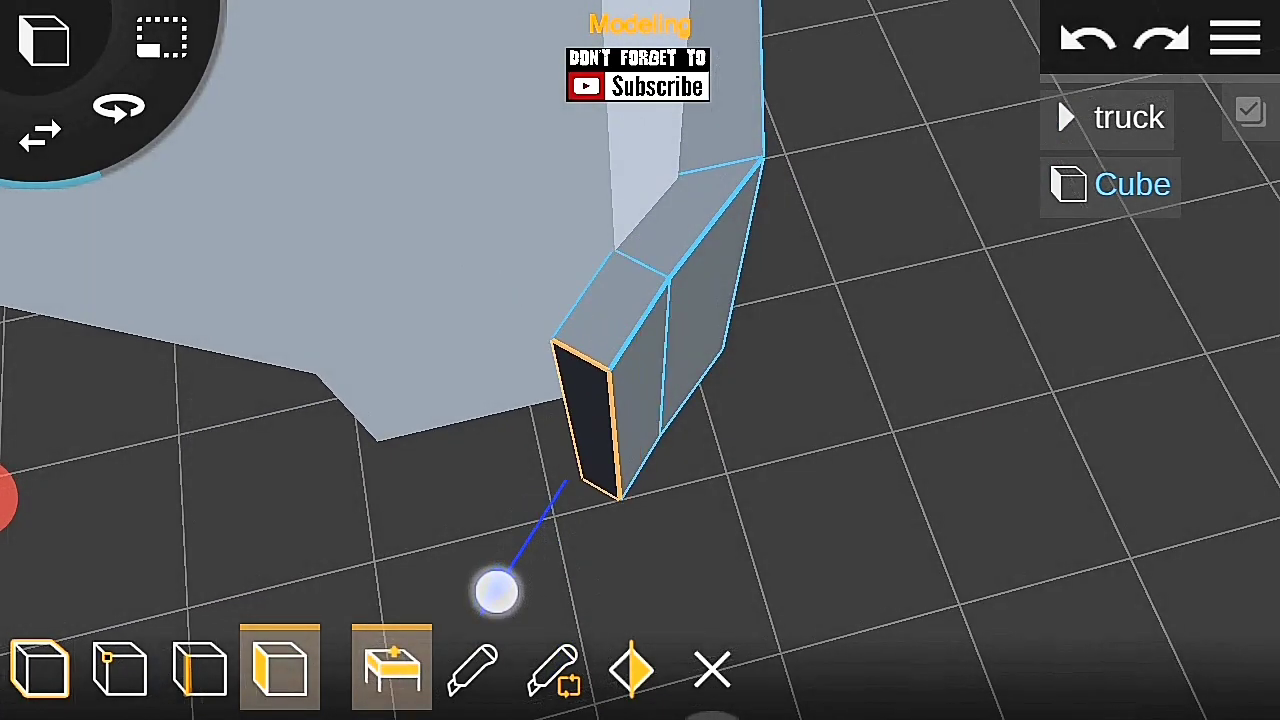
drag(500, 590, 500, 590)
Step: Slide the new end face sideways so the bumper wraps around the corner
drag(1057, 409, 1033, 387)
drag(306, 489, 296, 370)
drag(1033, 387, 1033, 424)
mouse_move(296, 370)
mouse_down()
mouse_move(340, 387)
mouse_move(300, 420)
mouse_up()
drag(929, 429, 960, 440)
drag(470, 514, 470, 514)
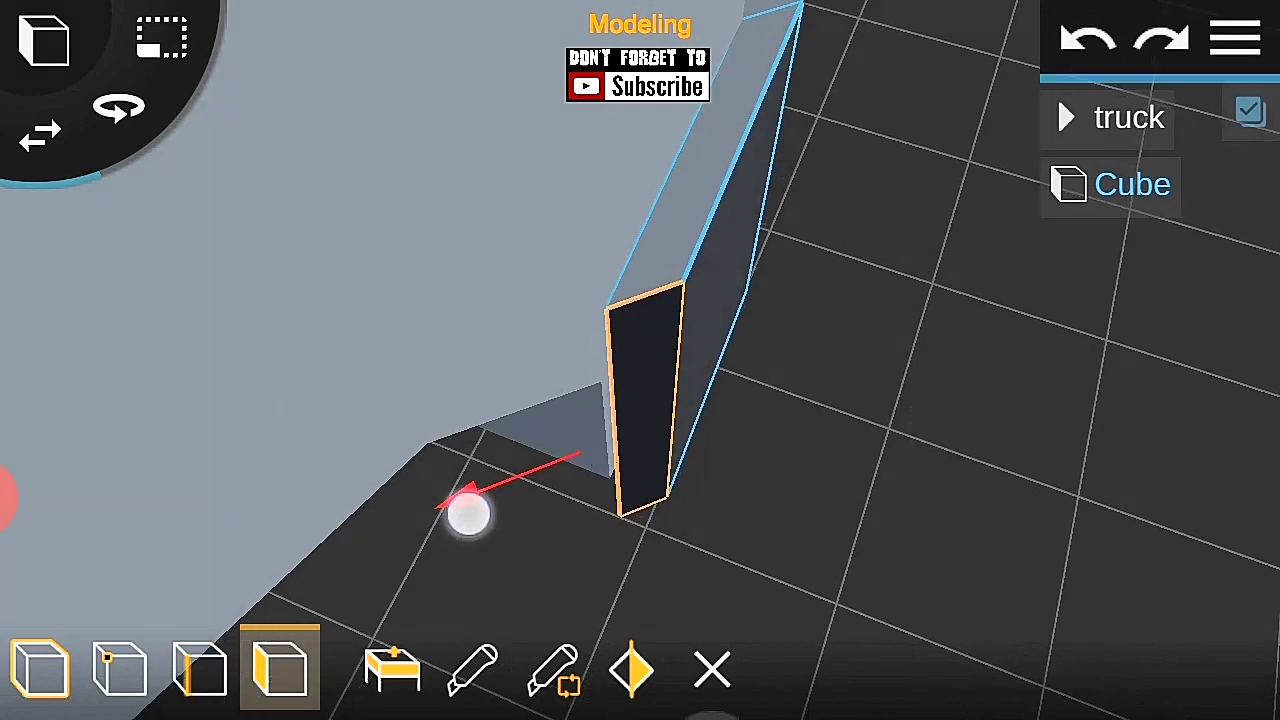
drag(991, 474, 712, 481)
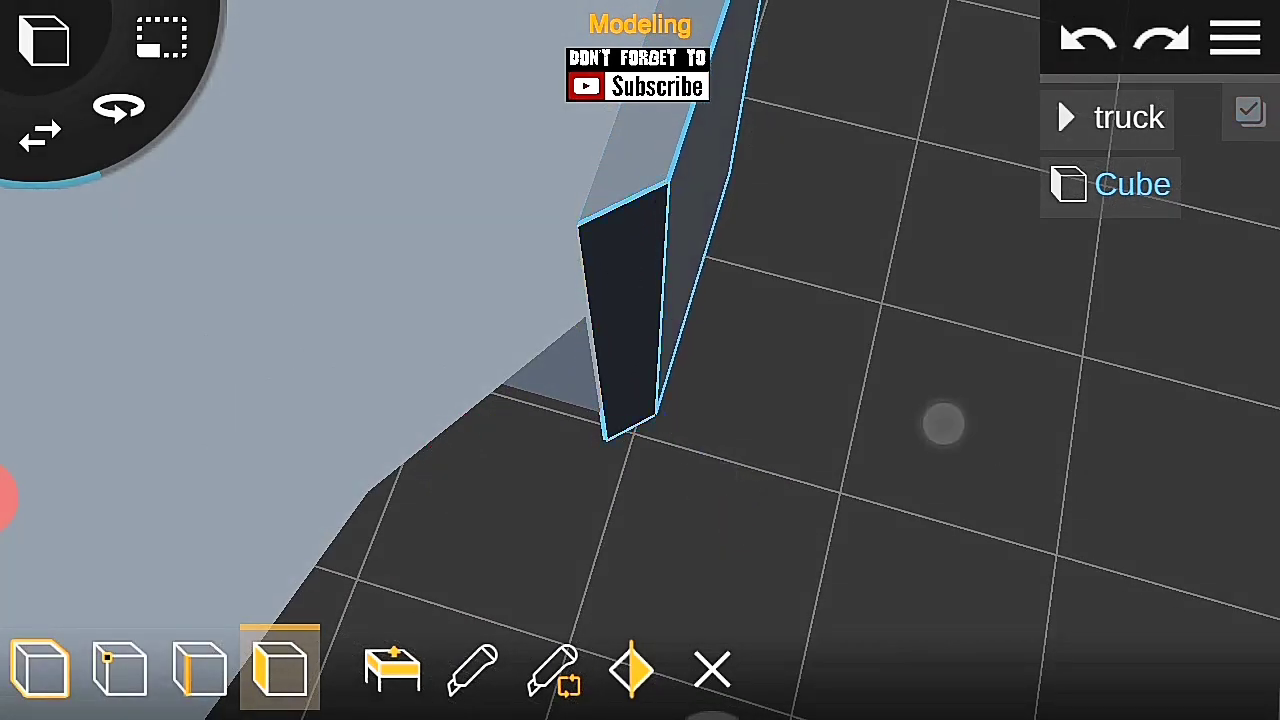
Step: Check the bumper edge and end face, then zoom out to the whole truck front
click(200, 668)
drag(683, 506, 677, 311)
drag(311, 508, 360, 480)
drag(903, 411, 915, 430)
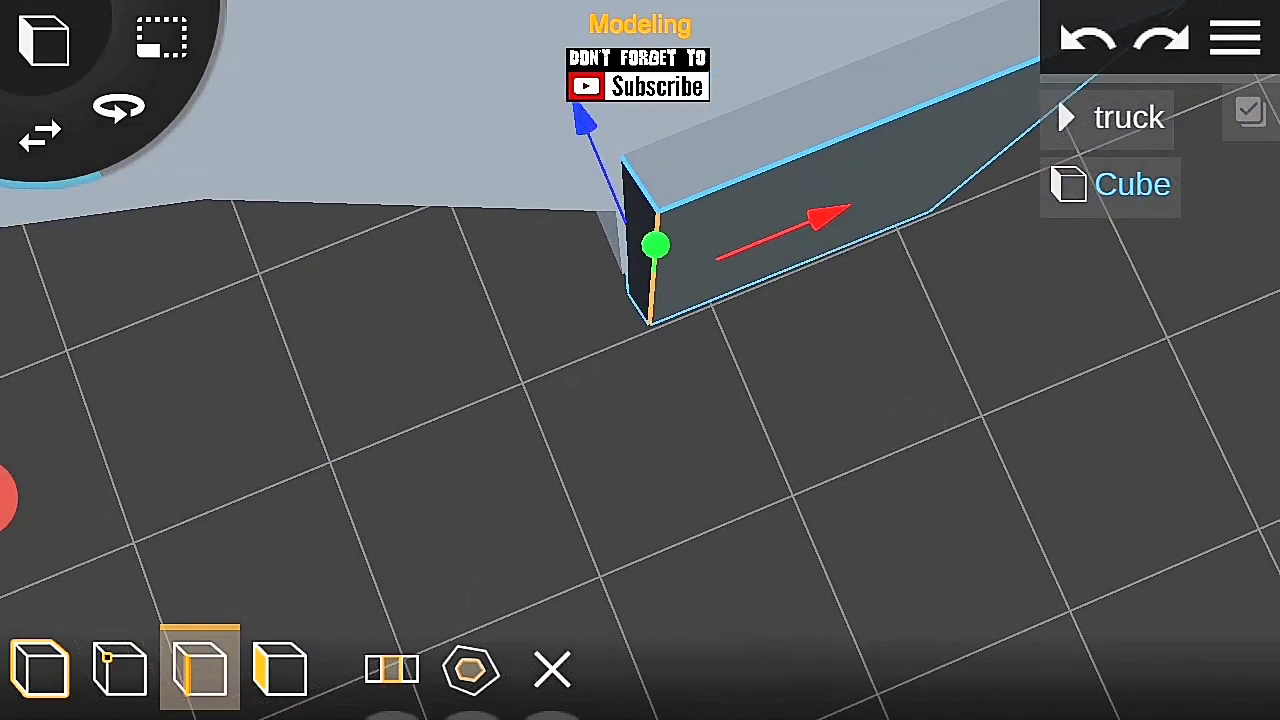
click(280, 668)
drag(991, 294, 991, 294)
click(671, 360)
mouse_move(937, 437)
mouse_down()
mouse_move(481, 460)
mouse_move(414, 377)
mouse_up()
mouse_move(863, 414)
mouse_down()
mouse_move(969, 477)
mouse_move(748, 451)
mouse_move(997, 463)
mouse_move(249, 380)
mouse_up()
Step: Switch back to object mode to view the finished wraparound bumper
click(1236, 38)
click(900, 477)
click(40, 668)
scroll(992, 463, up, 3)
scroll(660, 440, down, 3)
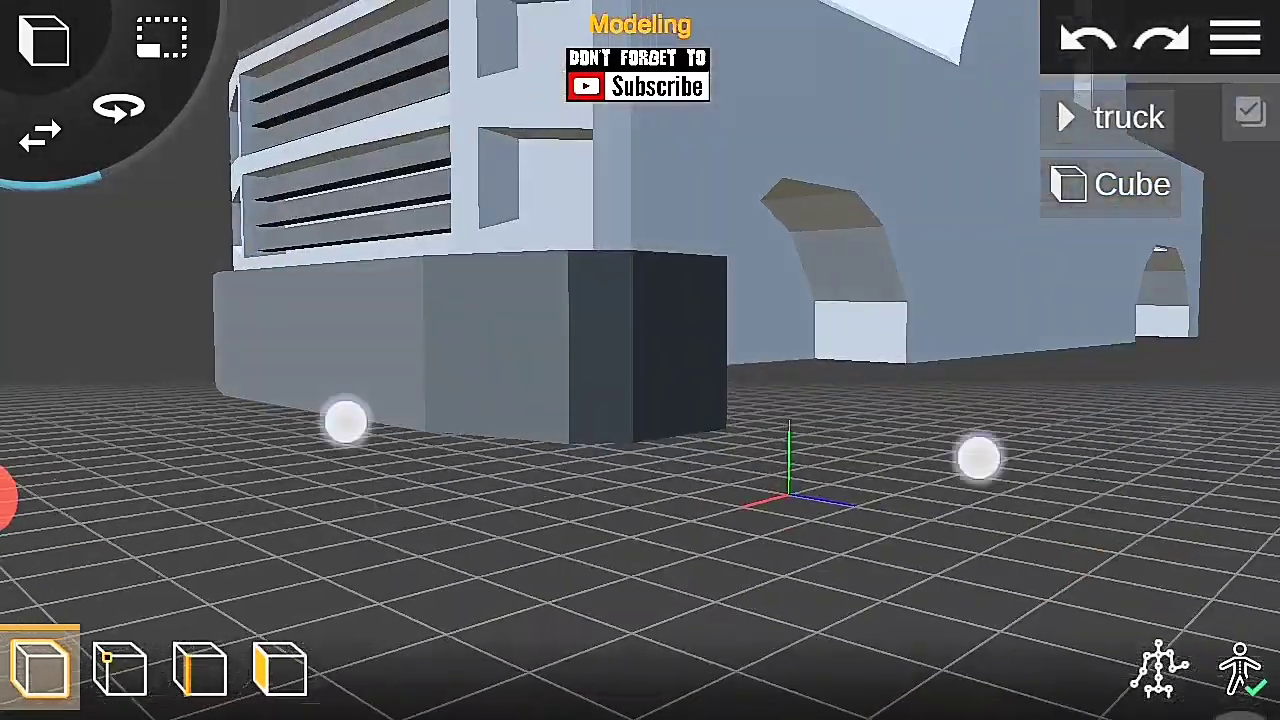
Step: Add edge loops to the bumper and recess one front face inward as a small notch
click(343, 423)
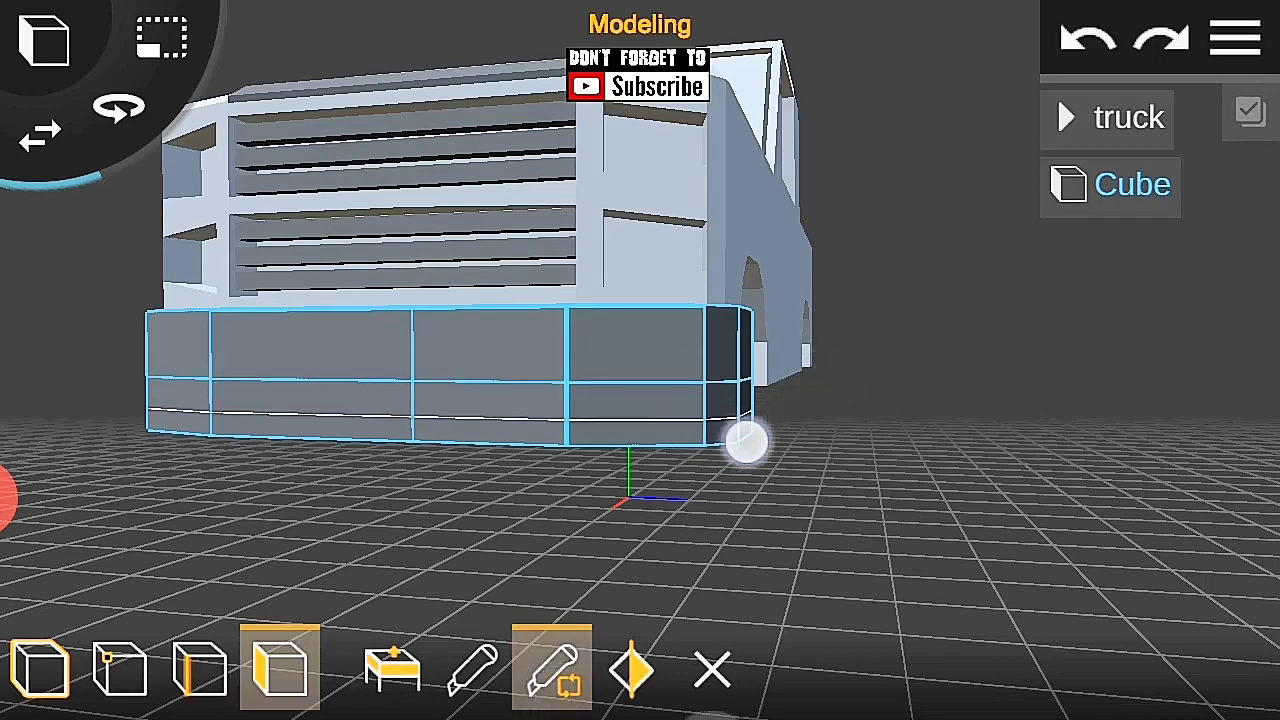
click(552, 668)
drag(843, 390, 750, 383)
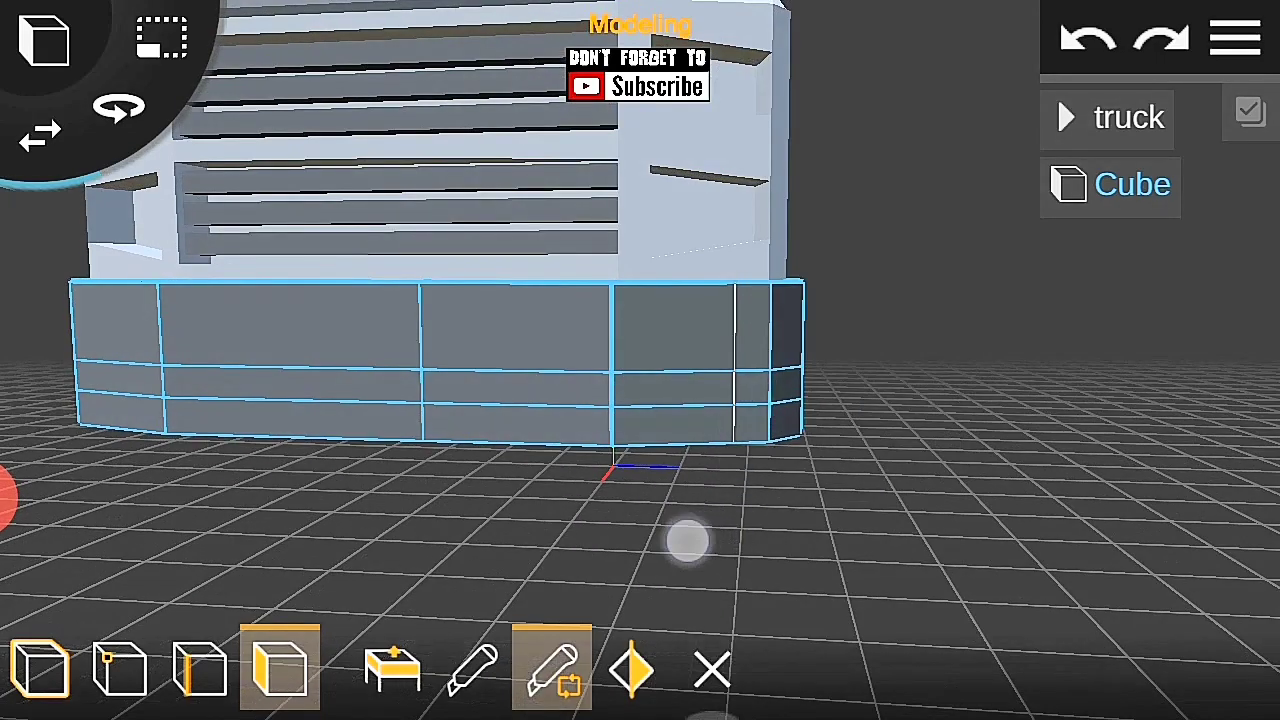
scroll(590, 510, down, 3)
drag(266, 486, 477, 545)
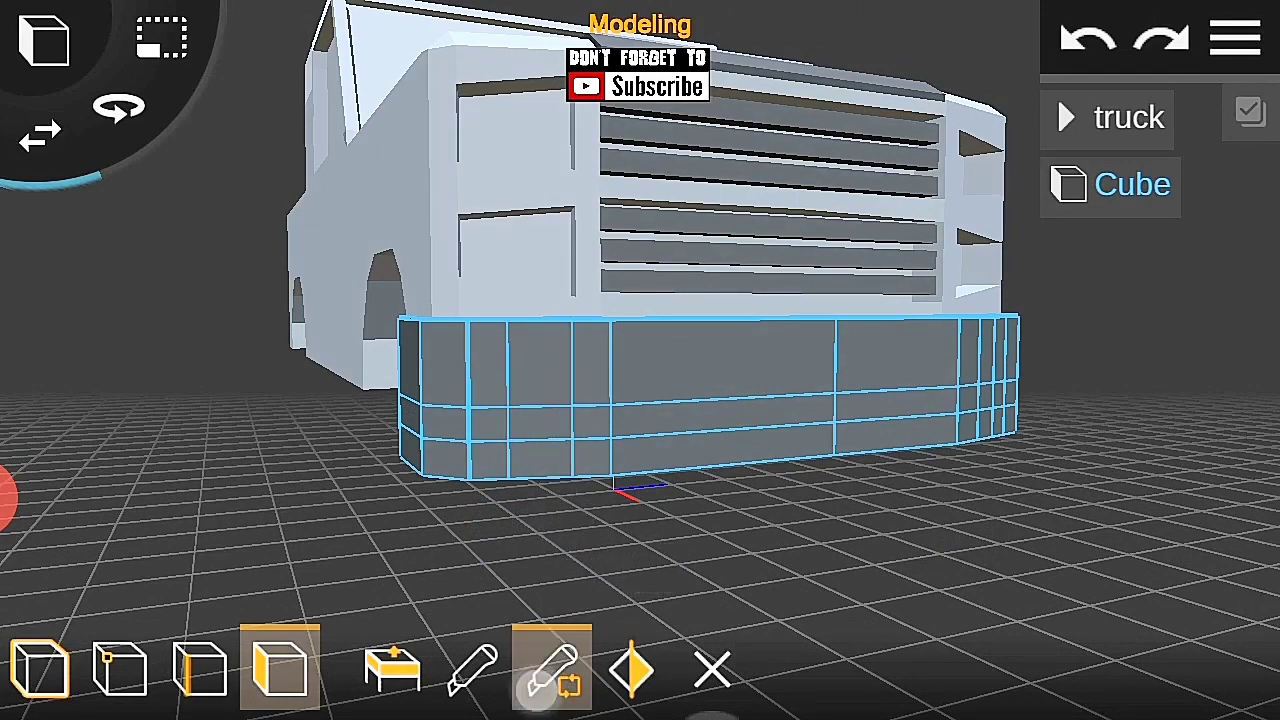
click(120, 668)
drag(1082, 518, 900, 520)
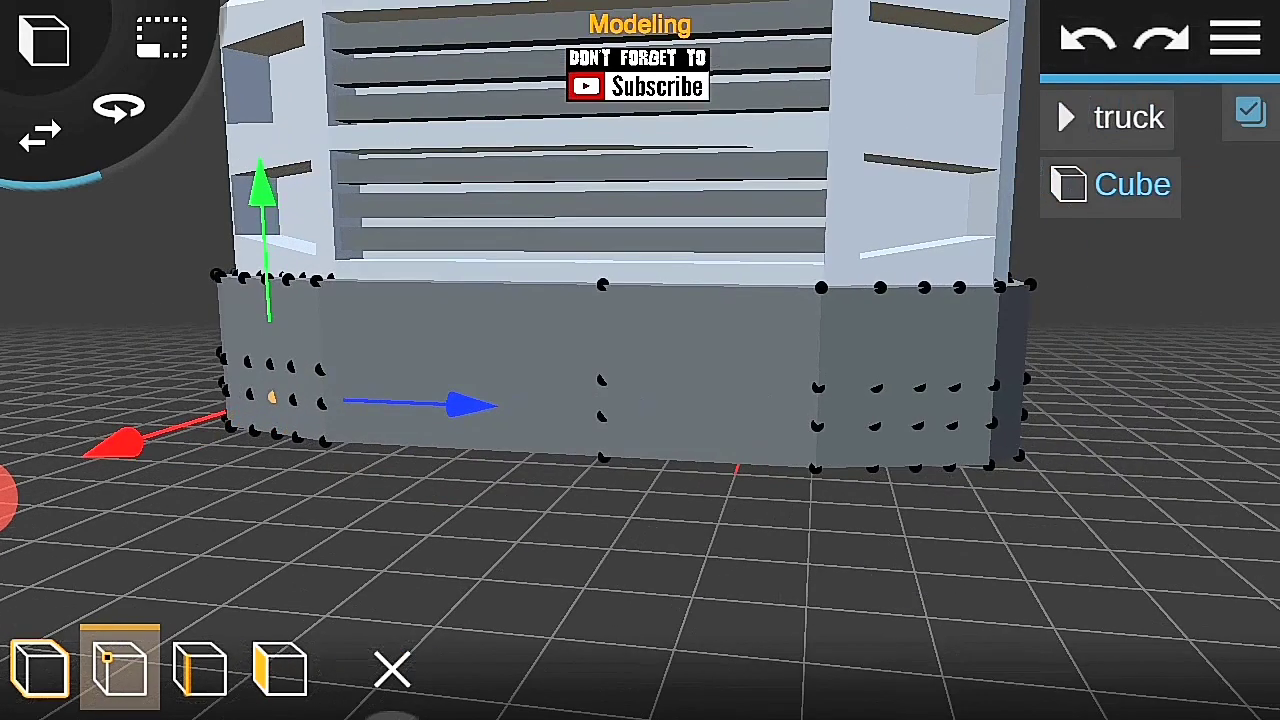
click(280, 668)
scroll(640, 460, up, 3)
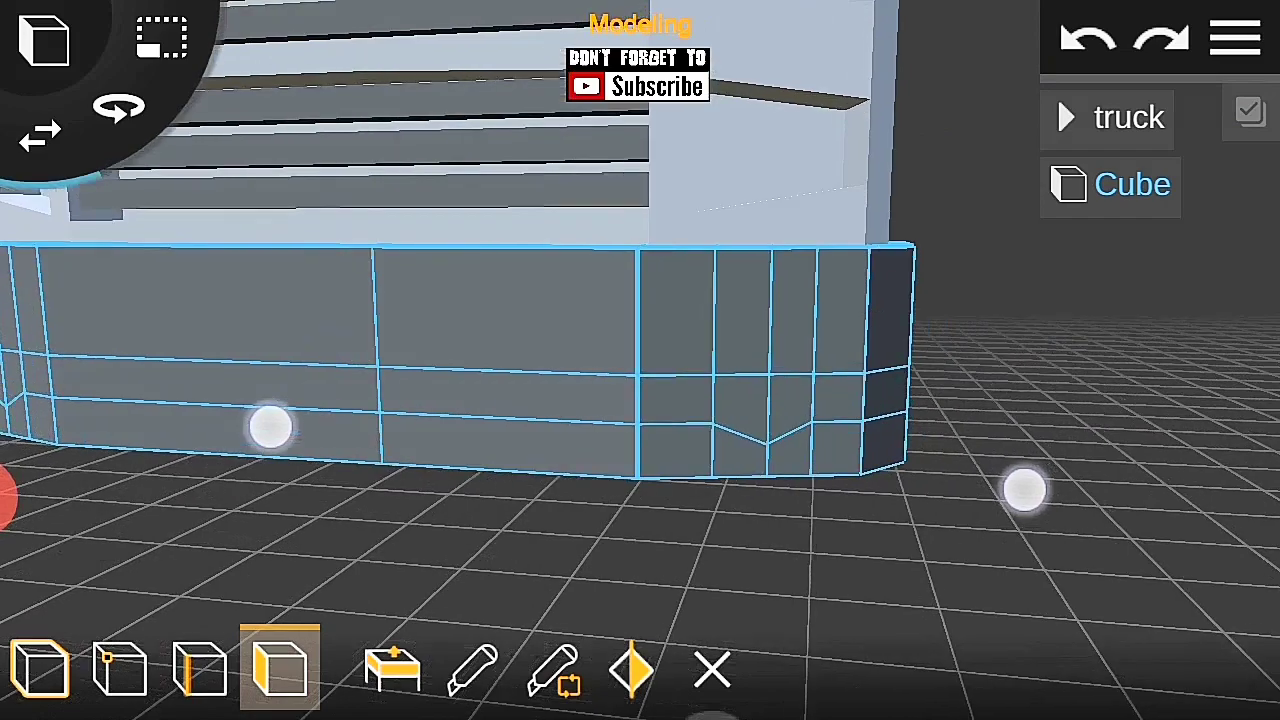
click(751, 400)
mouse_move(972, 338)
mouse_down()
mouse_move(1054, 509)
mouse_move(1211, 563)
mouse_move(904, 362)
mouse_up()
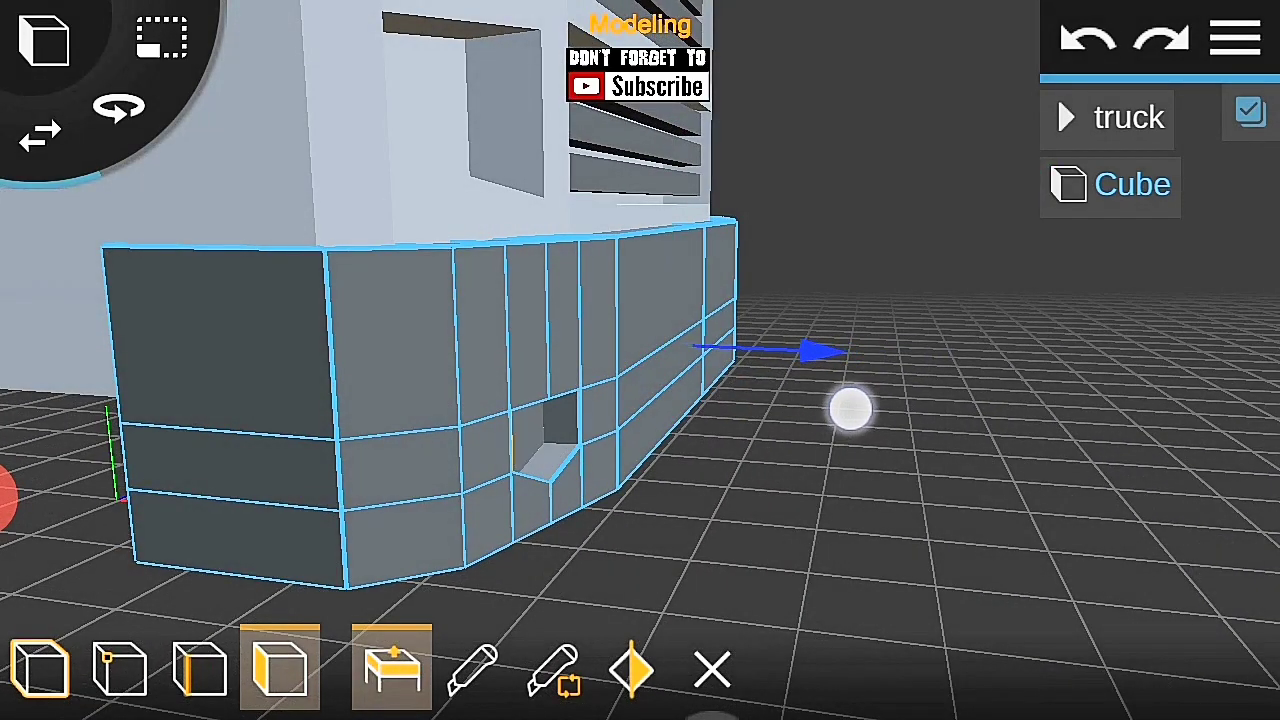
click(1236, 38)
Step: Place another edge loop across the bumper front, then finish editing the bumper mesh
mouse_move(923, 479)
mouse_down()
mouse_move(963, 423)
mouse_move(829, 509)
mouse_up()
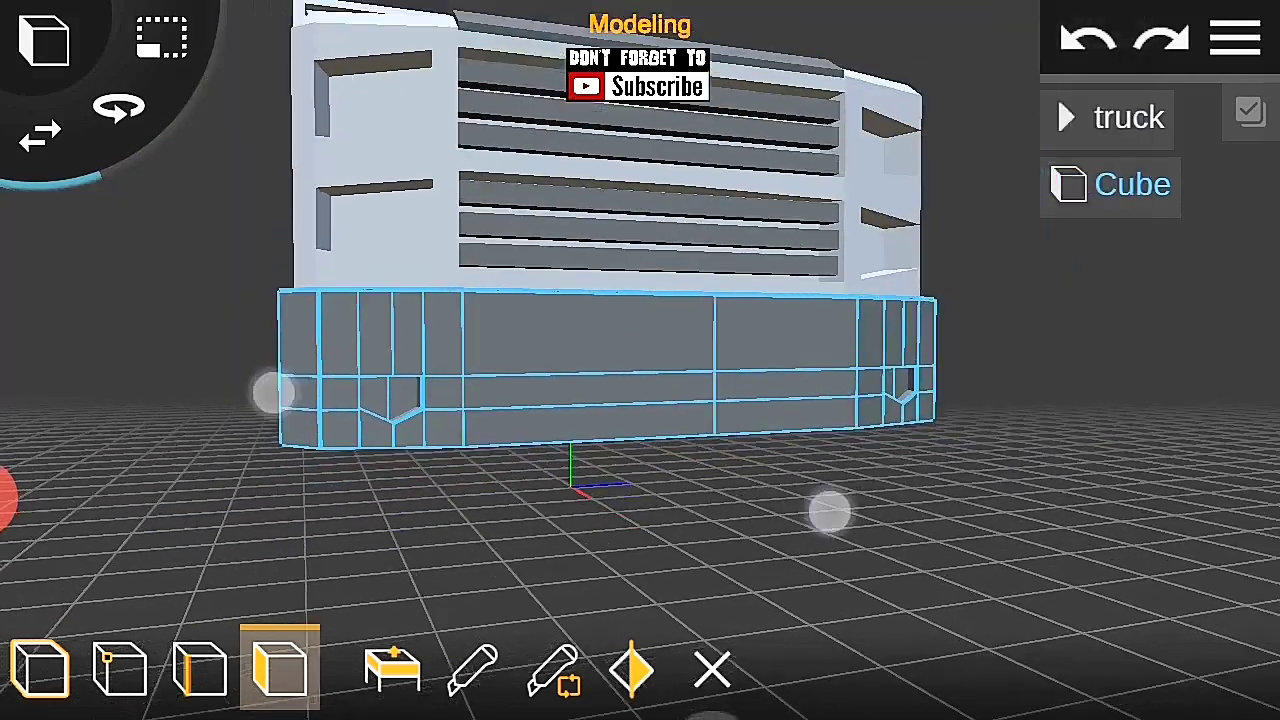
scroll(640, 400, up, 3)
drag(1103, 486, 1011, 477)
click(553, 668)
click(913, 336)
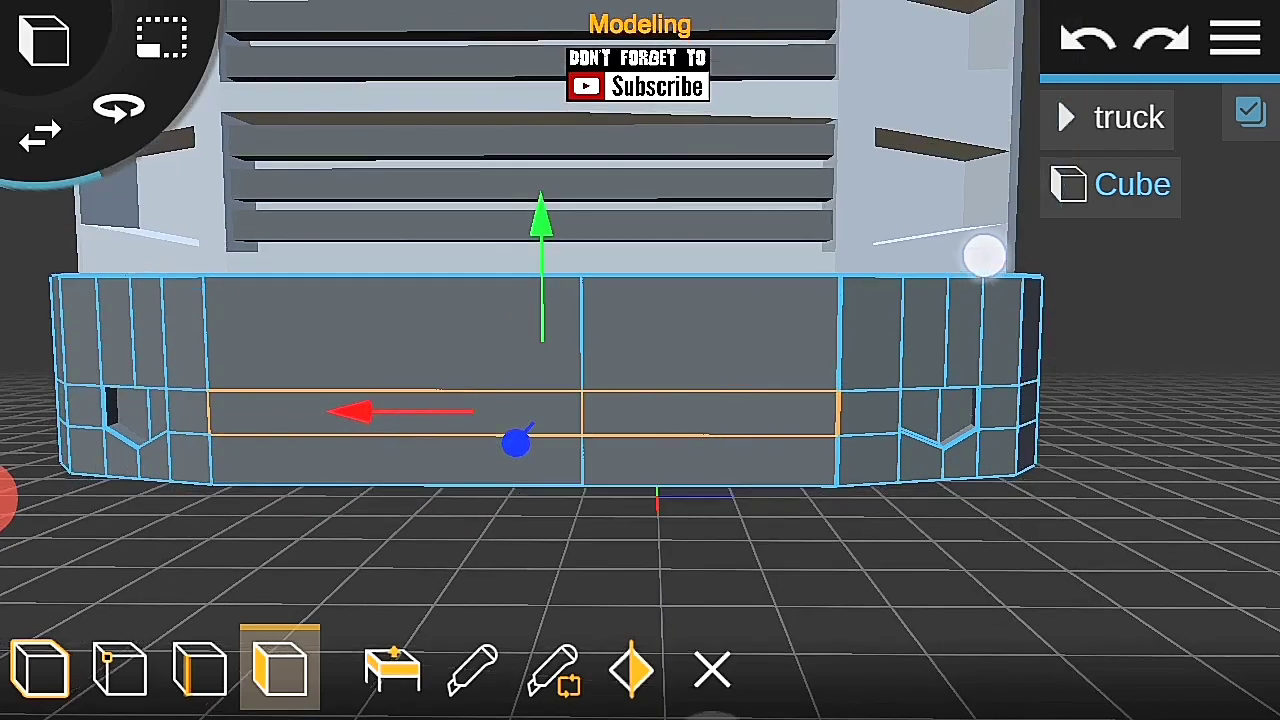
drag(983, 254, 603, 223)
drag(1094, 294, 380, 650)
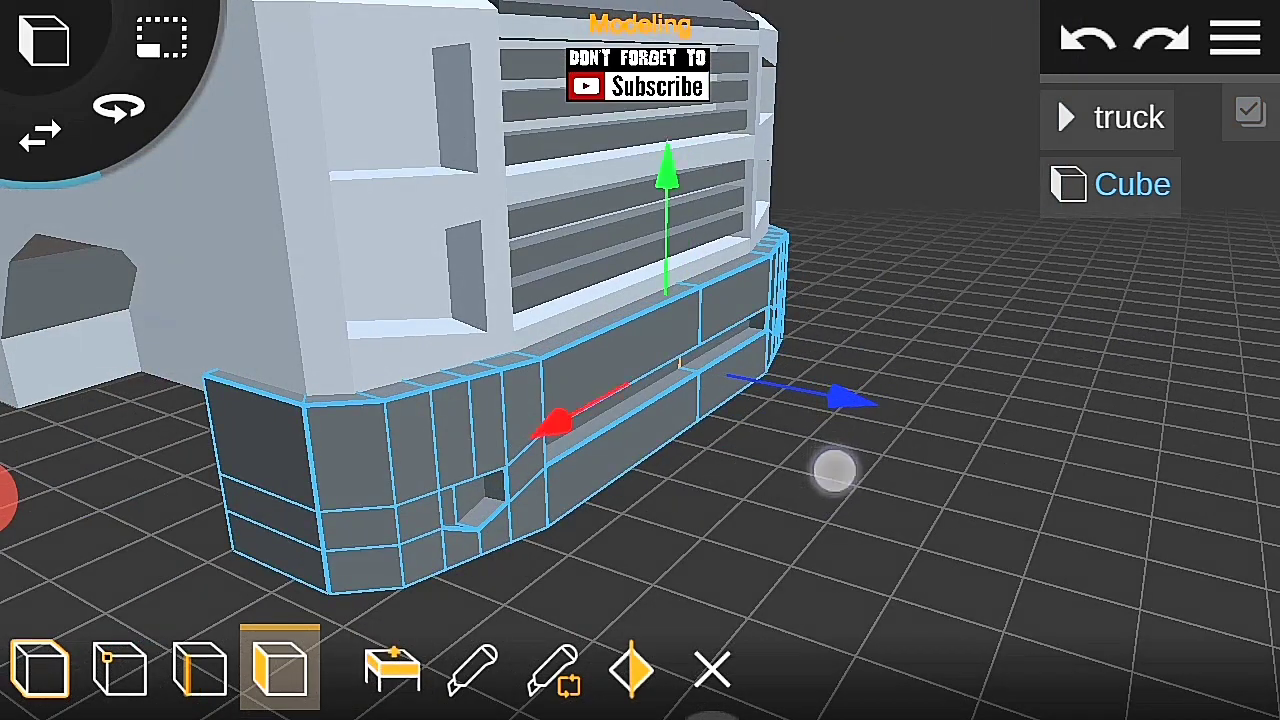
drag(834, 470, 1109, 469)
click(1109, 469)
scroll(640, 360, down, 3)
click(1236, 38)
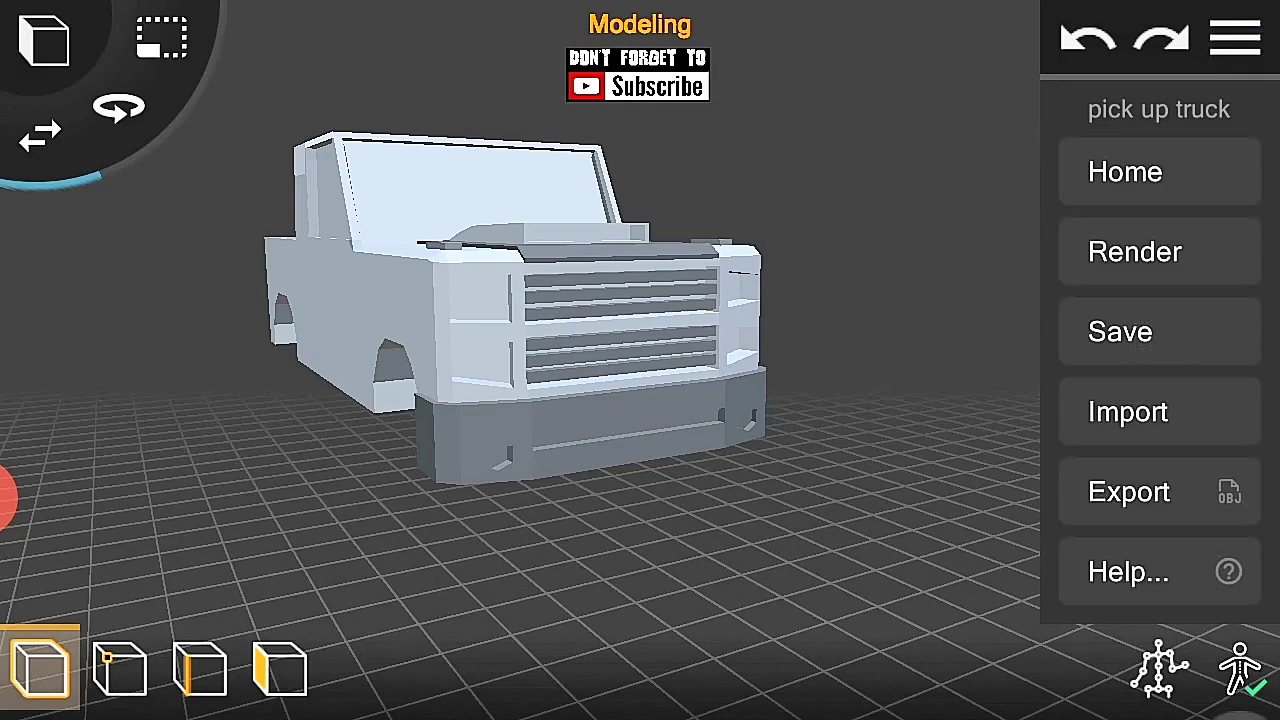
Step: Add a new cube and raise it up beneath the truck
drag(600, 400, 114, 391)
drag(900, 480, 1137, 486)
scroll(615, 405, up, 5)
mouse_move(1051, 446)
mouse_down()
mouse_move(893, 435)
mouse_move(949, 426)
mouse_up()
scroll(640, 400, down, 5)
click(44, 40)
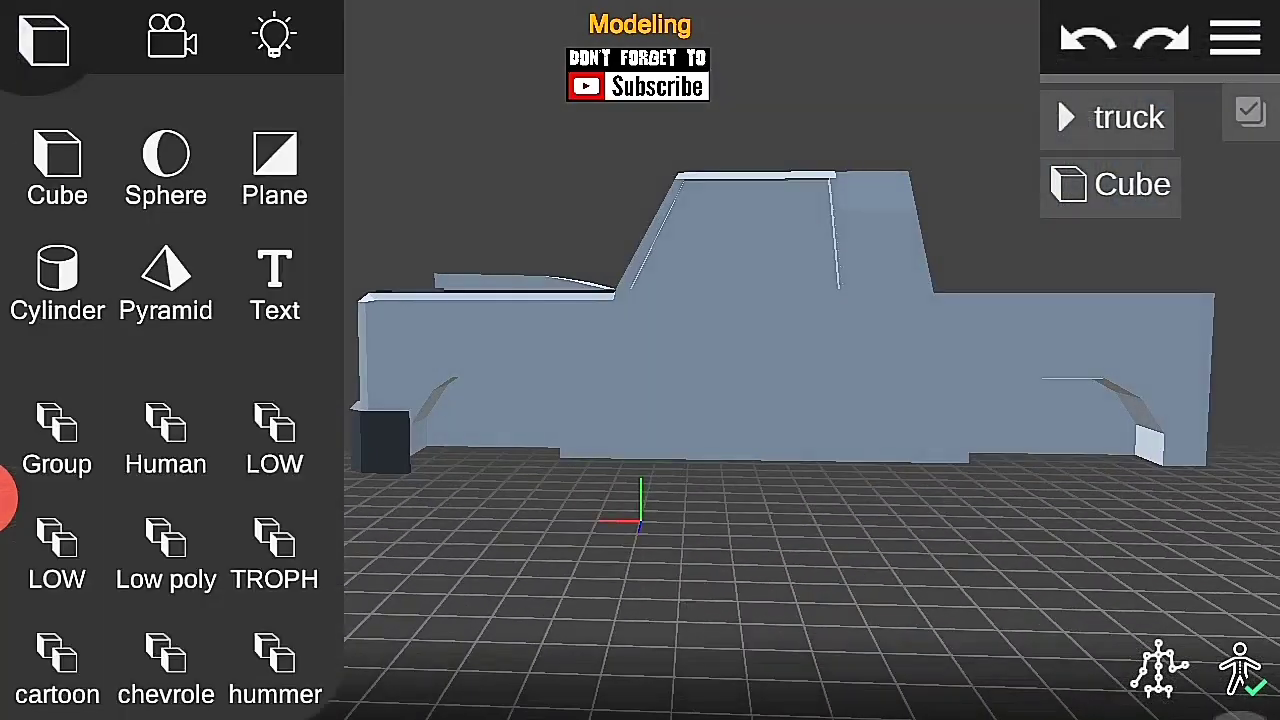
click(57, 163)
drag(800, 500, 1108, 514)
scroll(610, 470, up, 3)
mouse_move(900, 450)
mouse_down()
mouse_move(829, 180)
mouse_move(720, 246)
mouse_move(698, 472)
mouse_move(820, 460)
mouse_up()
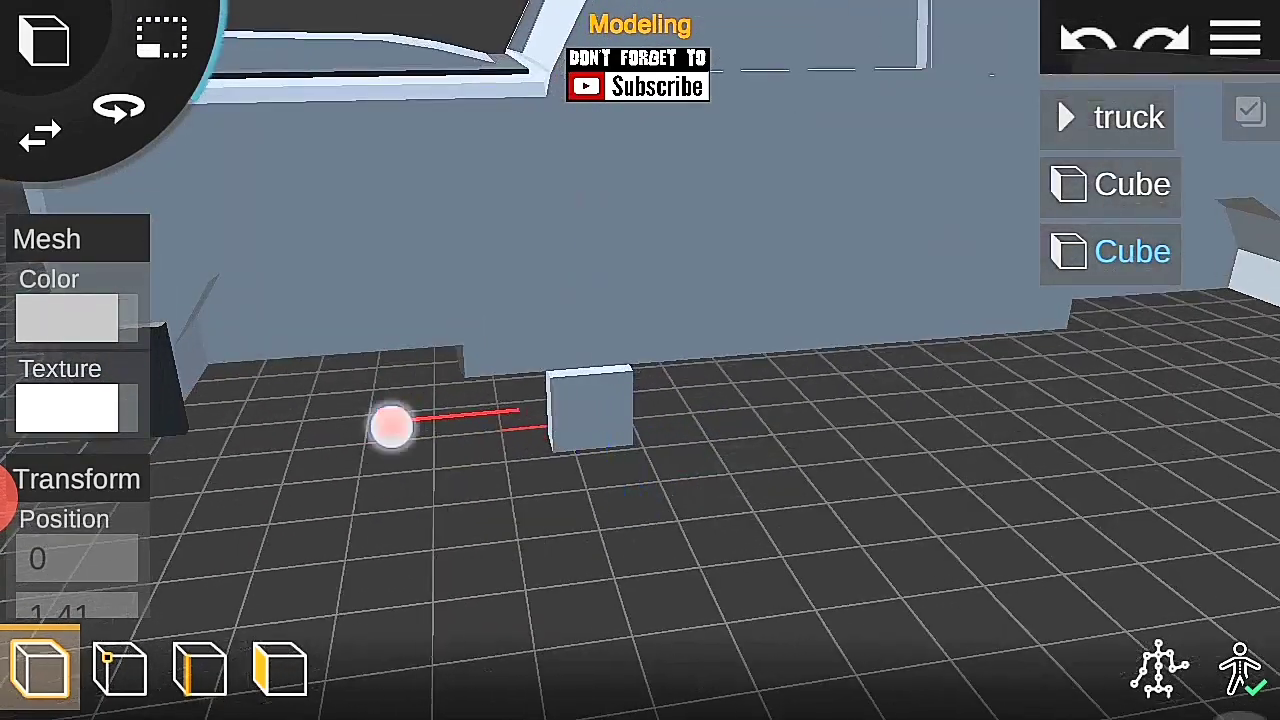
Step: Extrude one of the cube's faces to lengthen it into a bracket
mouse_move(851, 398)
mouse_down()
mouse_move(1080, 249)
mouse_move(751, 475)
mouse_up()
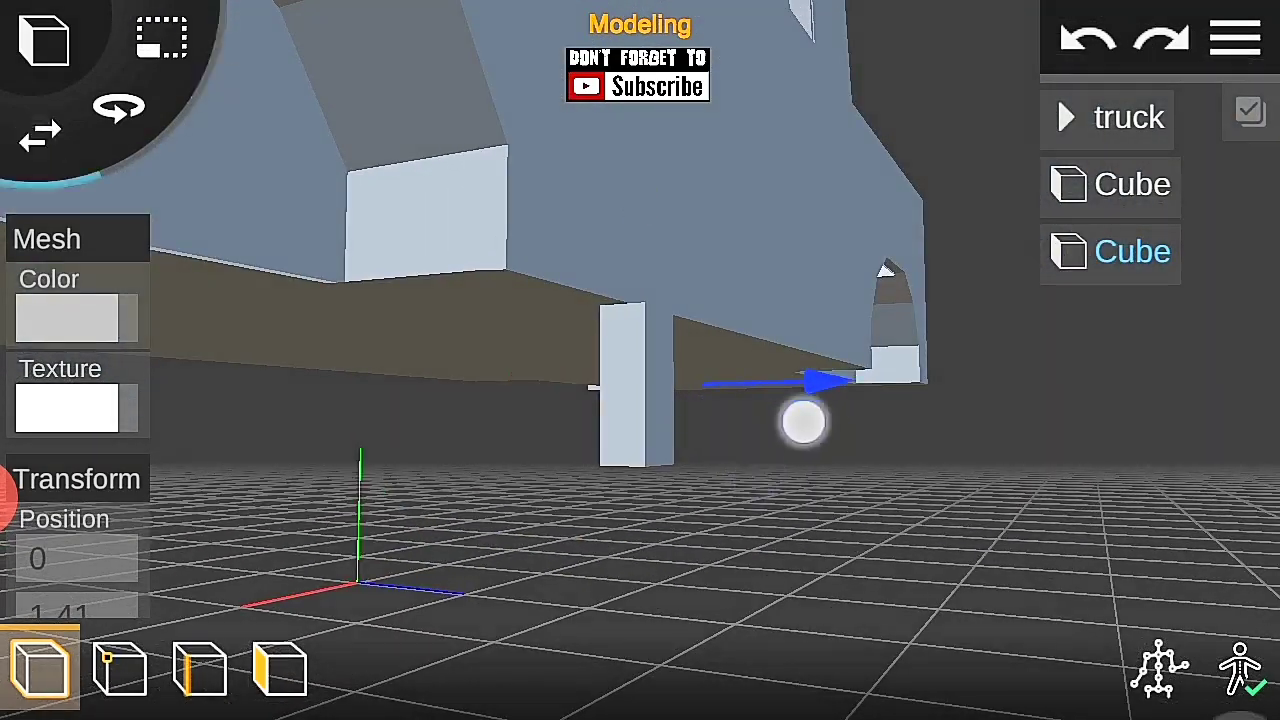
drag(816, 411, 754, 531)
click(280, 668)
mouse_move(700, 450)
mouse_down()
mouse_move(583, 314)
mouse_move(928, 383)
mouse_up()
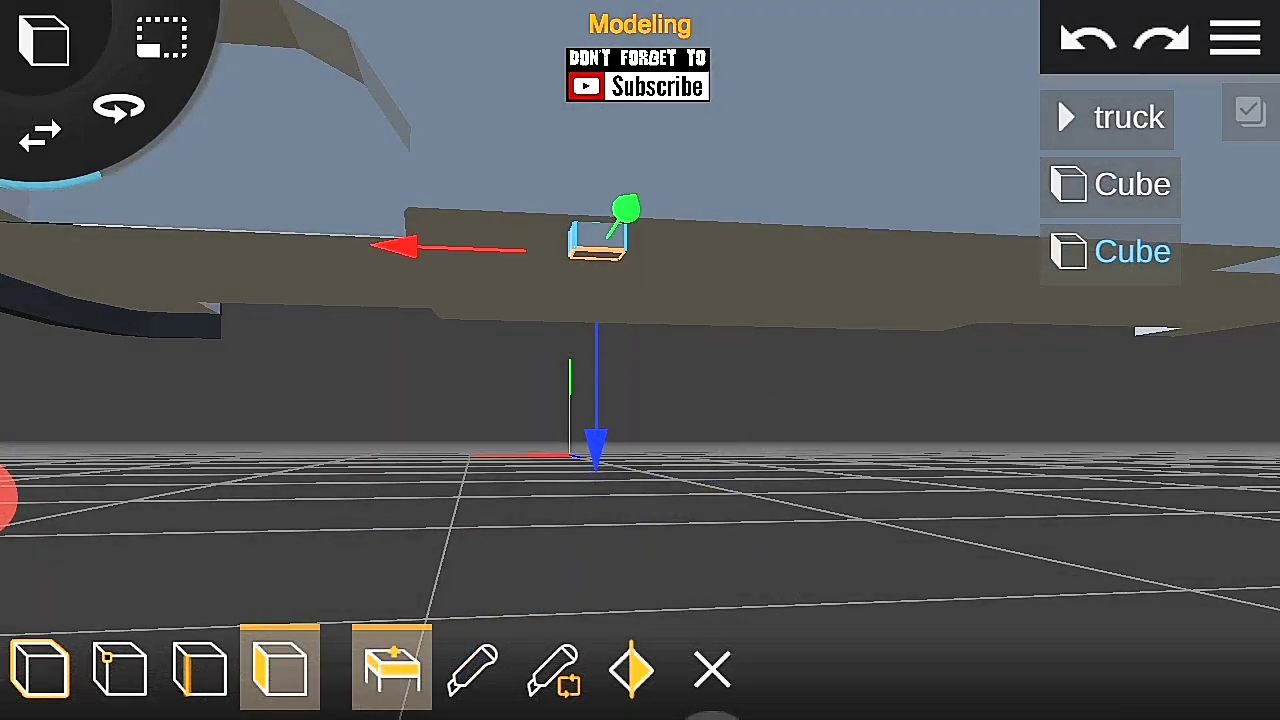
drag(646, 480, 928, 383)
drag(900, 140, 826, 134)
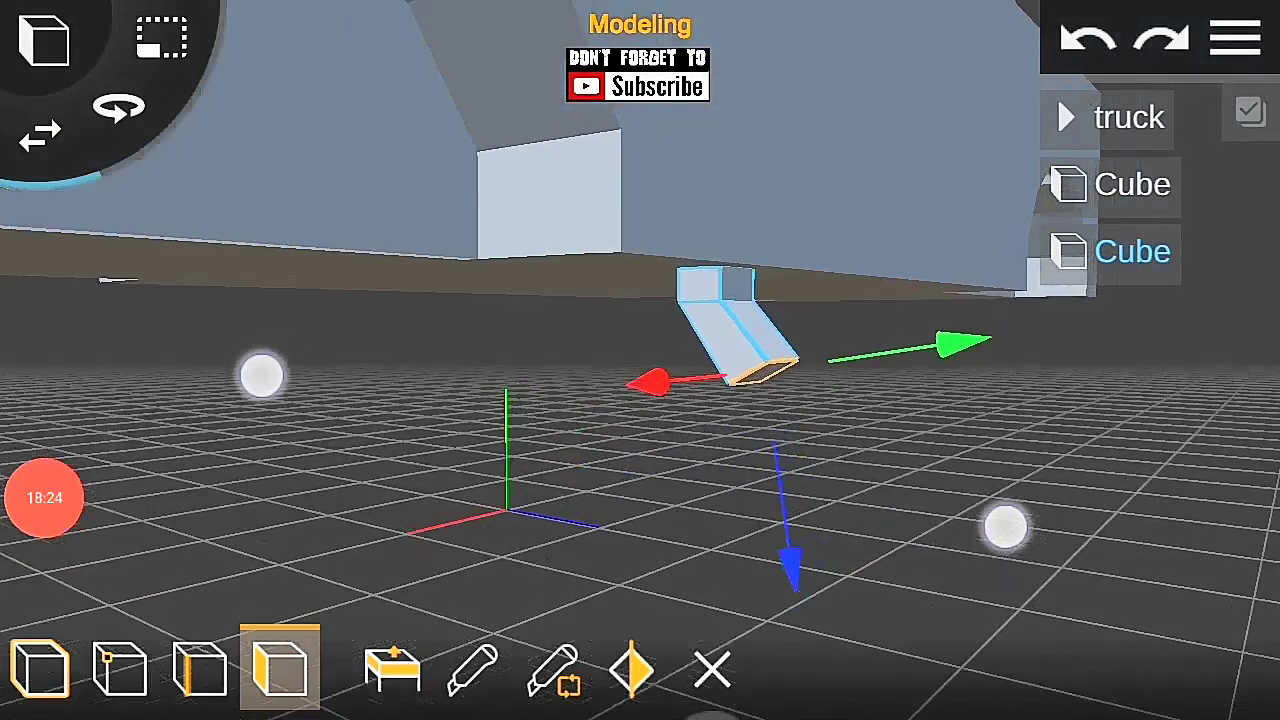
drag(1006, 526, 813, 507)
Step: Extrude the bracket's end face into a second, bent section
click(205, 666)
mouse_move(928, 514)
mouse_down()
mouse_move(900, 500)
mouse_move(822, 404)
mouse_up()
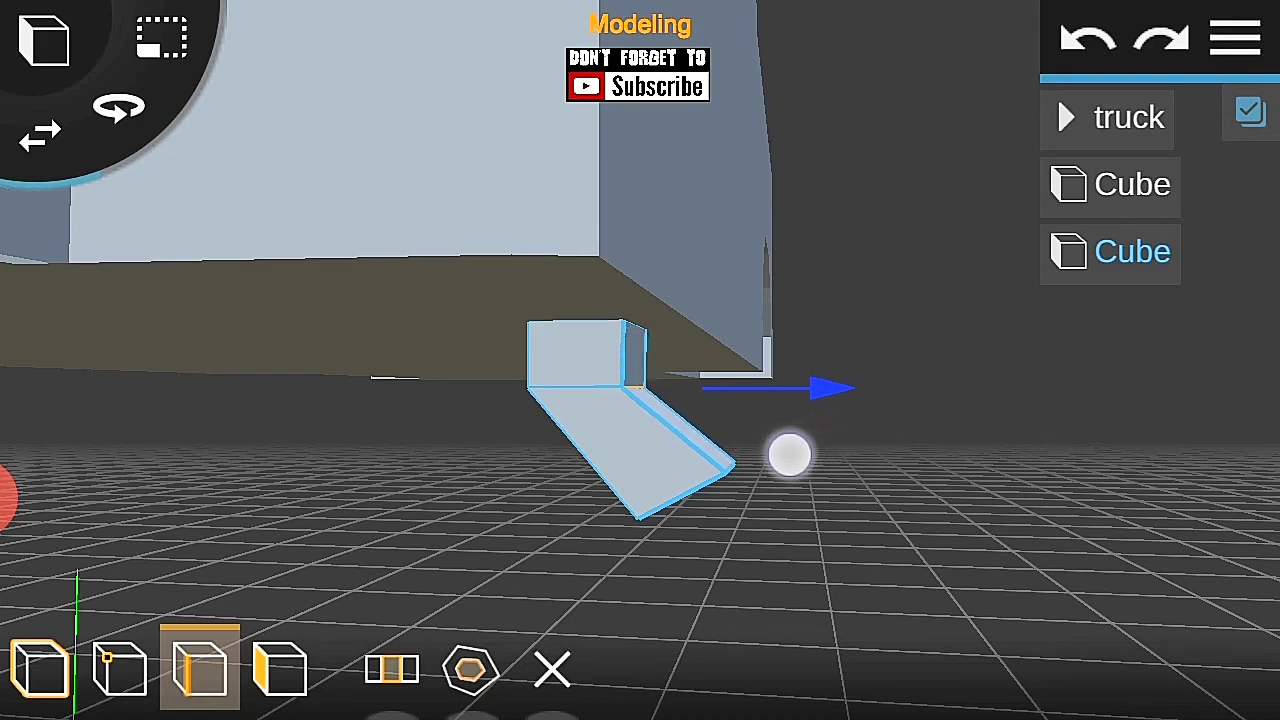
mouse_move(822, 470)
mouse_down()
mouse_move(830, 404)
mouse_move(830, 480)
mouse_up()
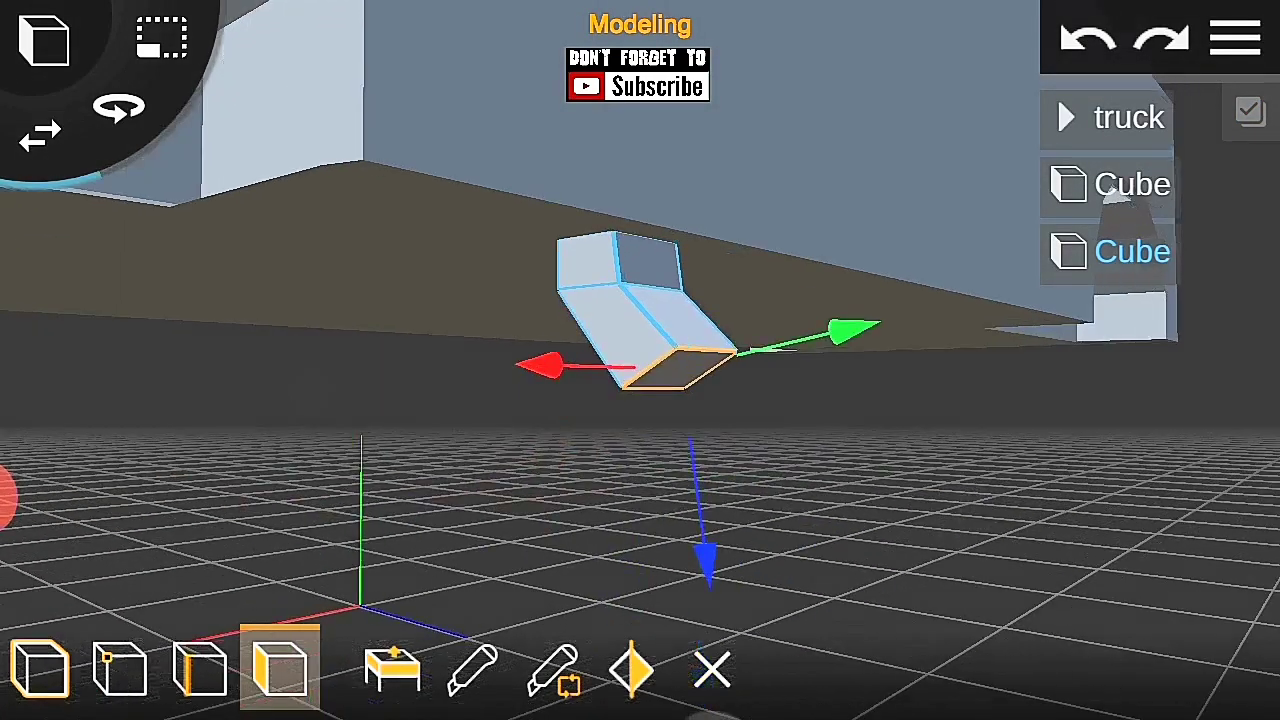
drag(926, 437, 926, 437)
click(200, 666)
click(703, 354)
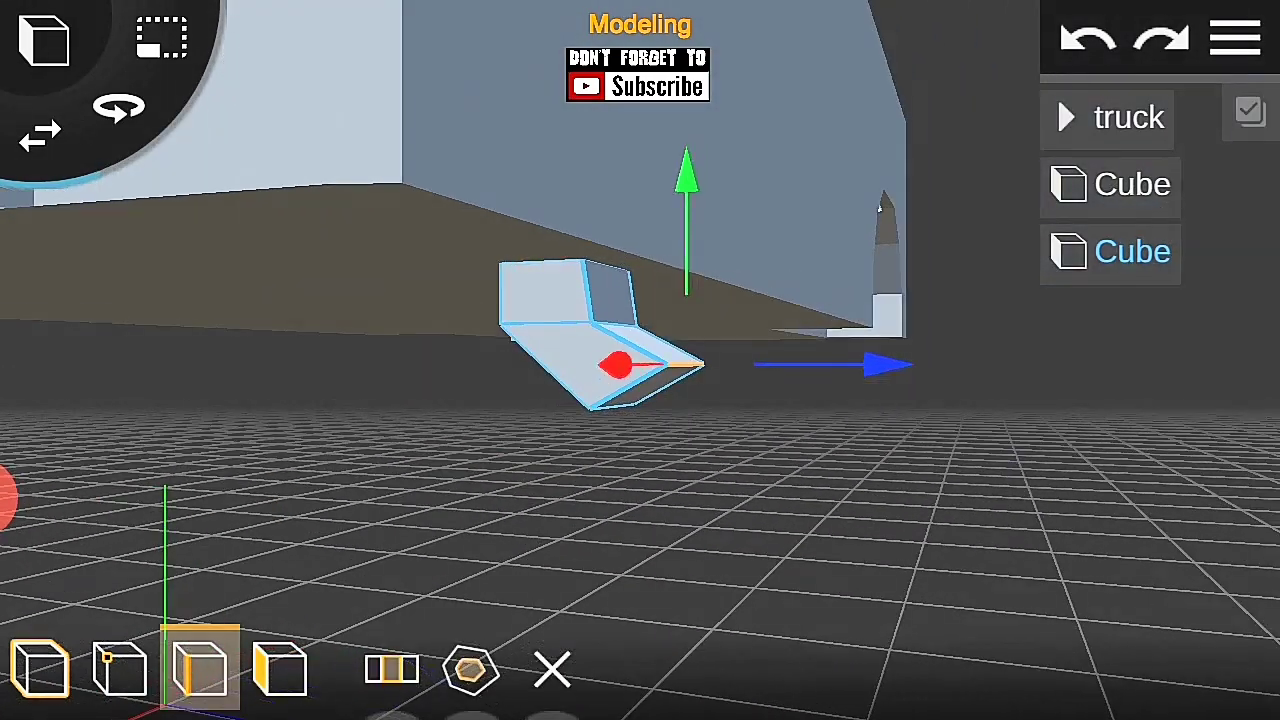
drag(830, 463, 974, 549)
click(280, 666)
click(391, 669)
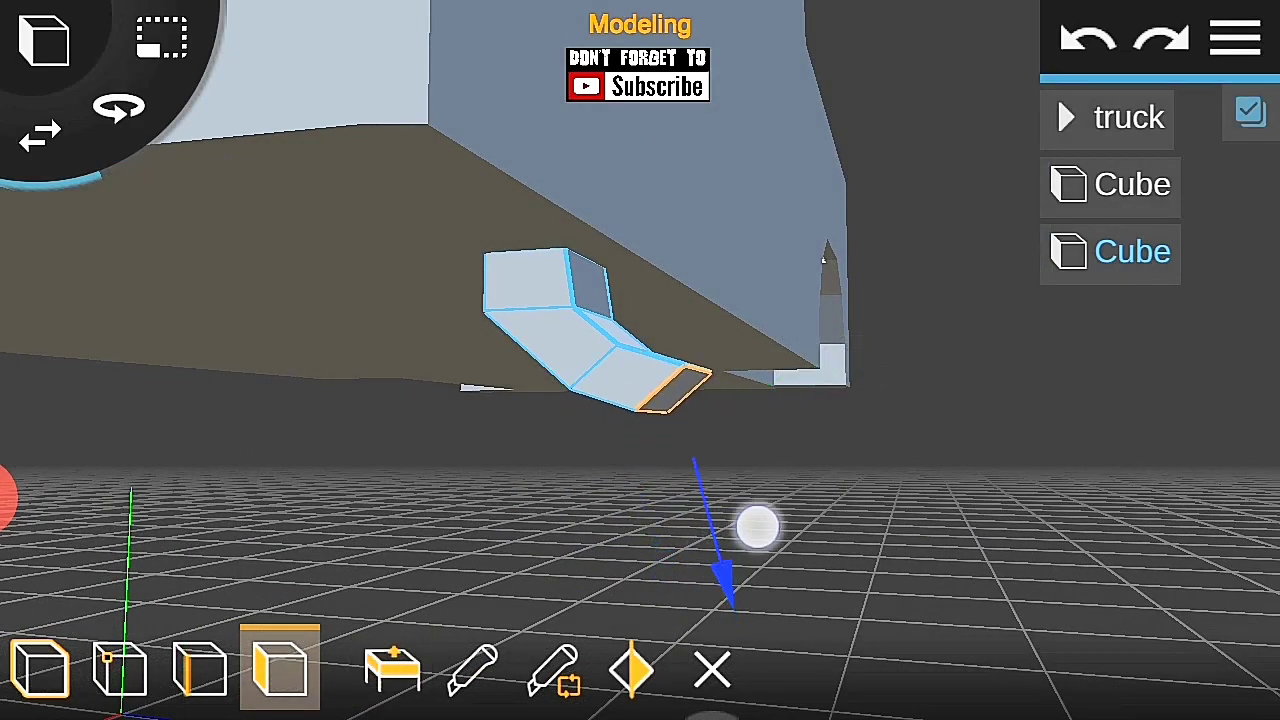
drag(760, 525, 837, 603)
Step: Move the bracket's end edge to shape the bend
click(200, 666)
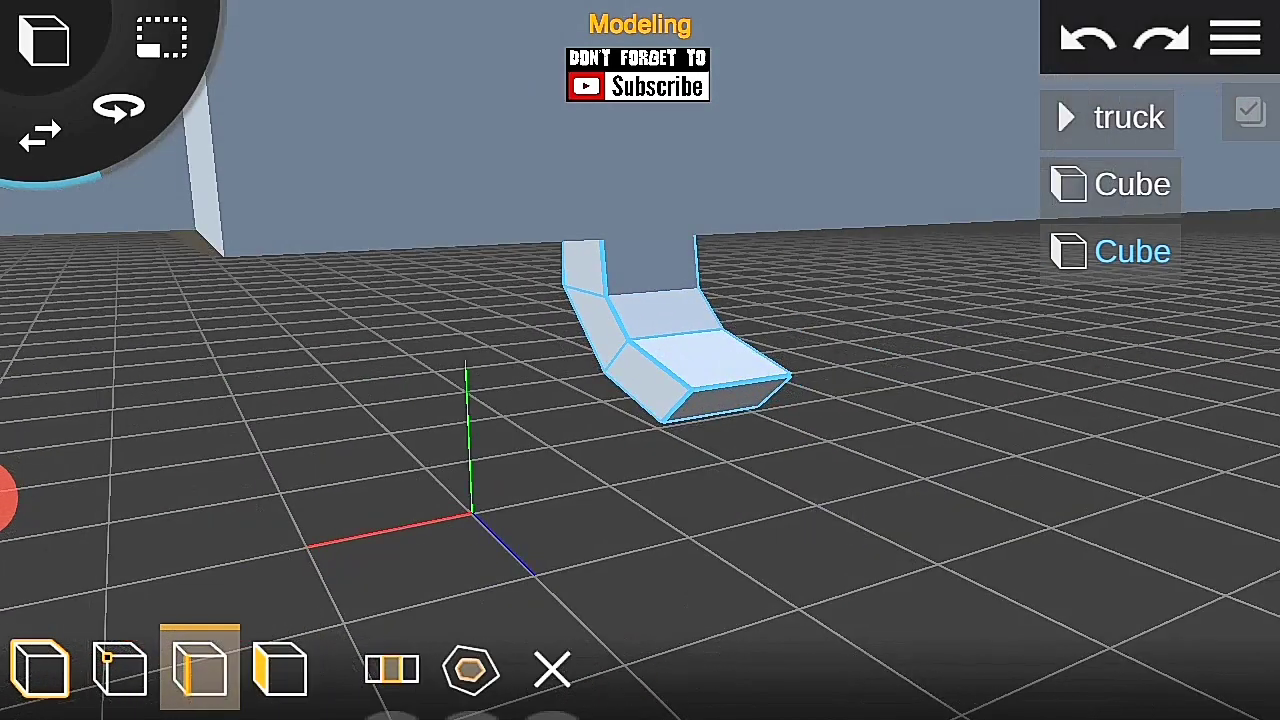
click(740, 380)
drag(900, 520, 1213, 385)
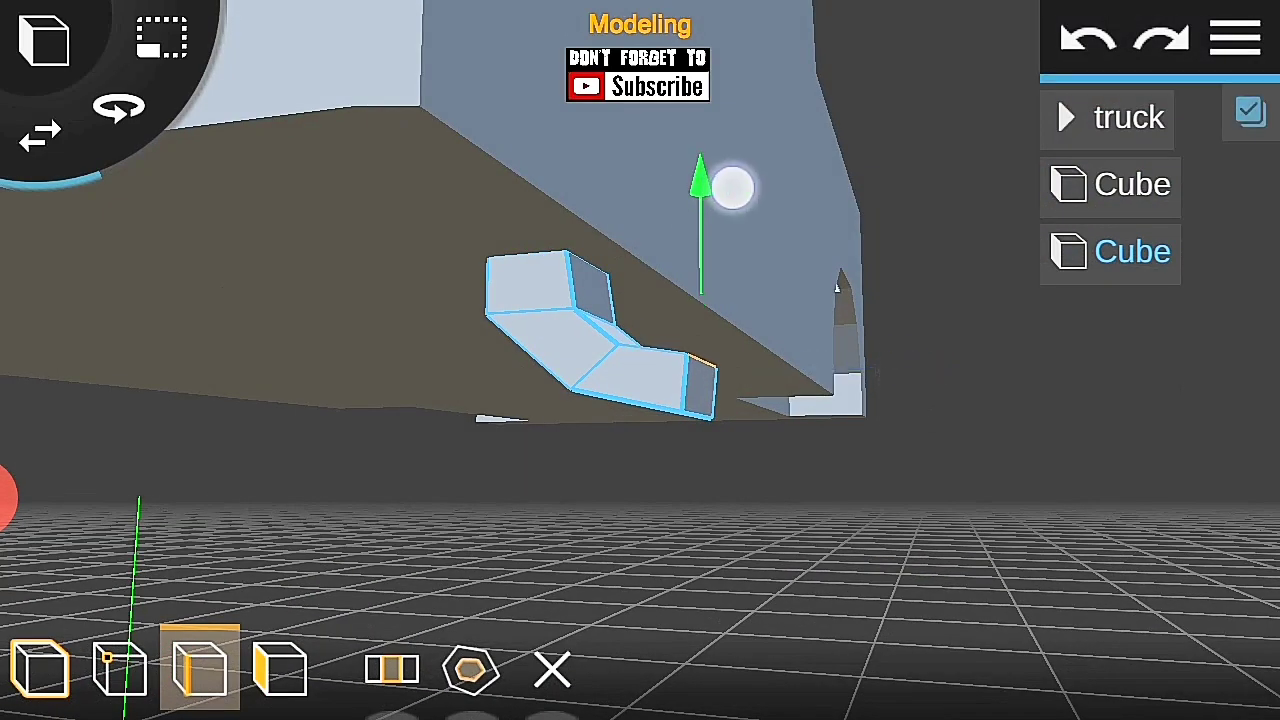
drag(874, 502, 851, 413)
click(1236, 38)
mouse_move(924, 441)
mouse_down()
mouse_move(814, 526)
mouse_move(1060, 440)
mouse_move(895, 368)
mouse_up()
mouse_move(975, 385)
mouse_down()
mouse_move(786, 514)
mouse_move(940, 474)
mouse_move(1023, 469)
mouse_up()
Step: Extrude the bracket's end face outward once more
click(280, 668)
drag(956, 335, 900, 420)
click(392, 668)
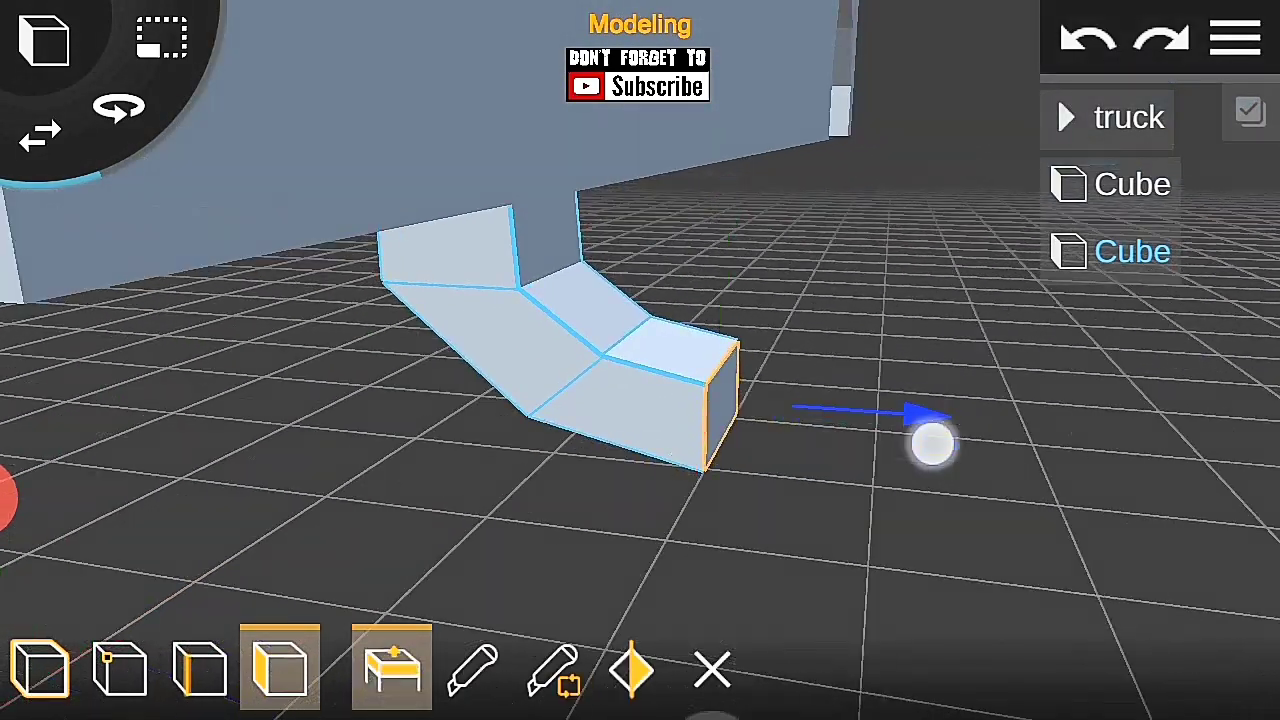
drag(1003, 580, 950, 530)
scroll(566, 500, down, 5)
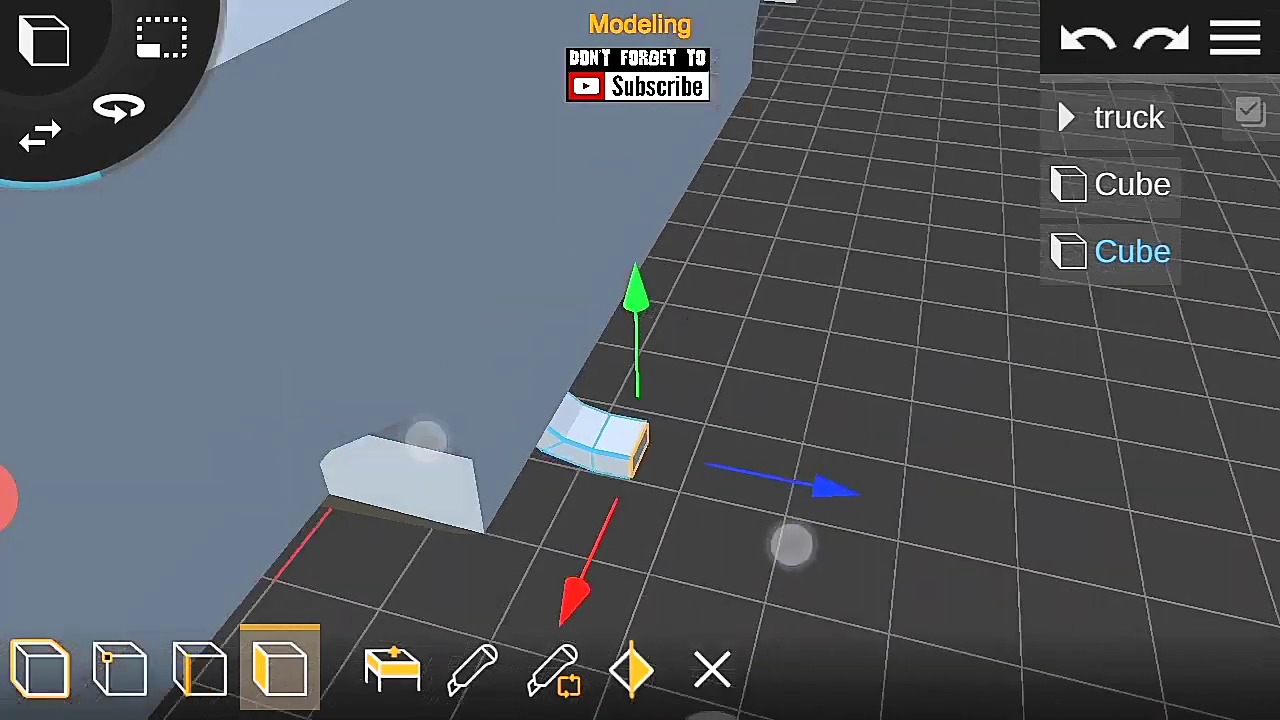
Step: Return to object mode and duplicate the bent bracket for the second mounting point
click(973, 551)
click(1243, 20)
click(922, 538)
mouse_move(1026, 337)
mouse_down()
mouse_move(674, 237)
mouse_move(1046, 486)
mouse_move(901, 470)
mouse_move(903, 423)
mouse_move(971, 420)
mouse_up()
click(540, 585)
mouse_move(682, 515)
mouse_down()
mouse_move(820, 557)
mouse_move(1069, 343)
mouse_up()
click(43, 40)
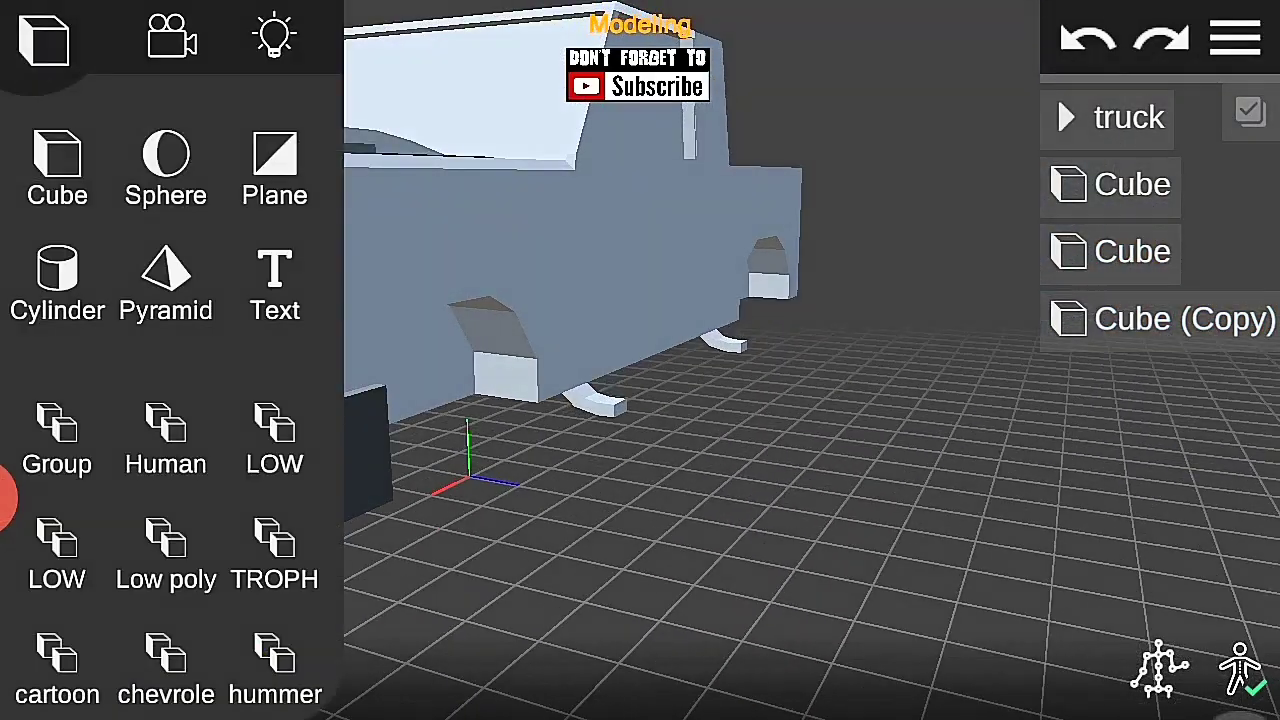
Step: Add a new cube and position it beside the truck below the doors
click(57, 165)
drag(760, 470, 656, 590)
drag(751, 280, 834, 278)
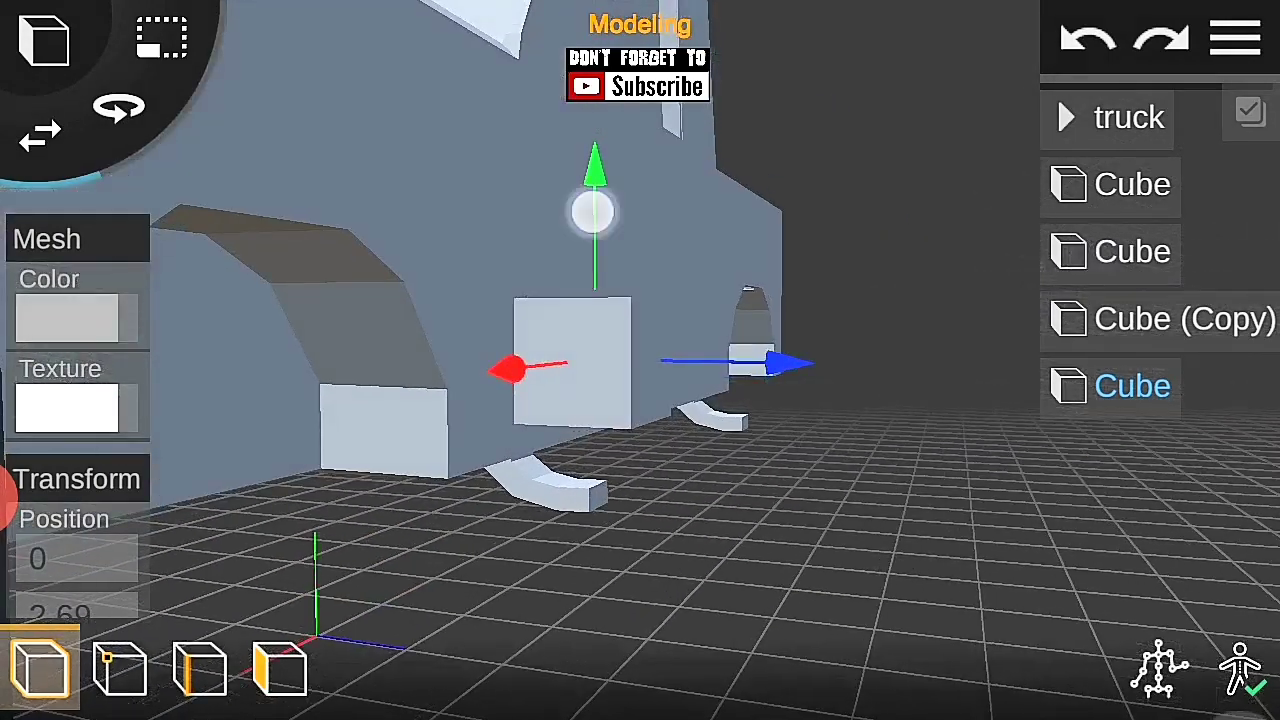
mouse_move(591, 209)
mouse_down()
mouse_move(977, 169)
mouse_move(622, 274)
mouse_up()
scroll(650, 270, up, 3)
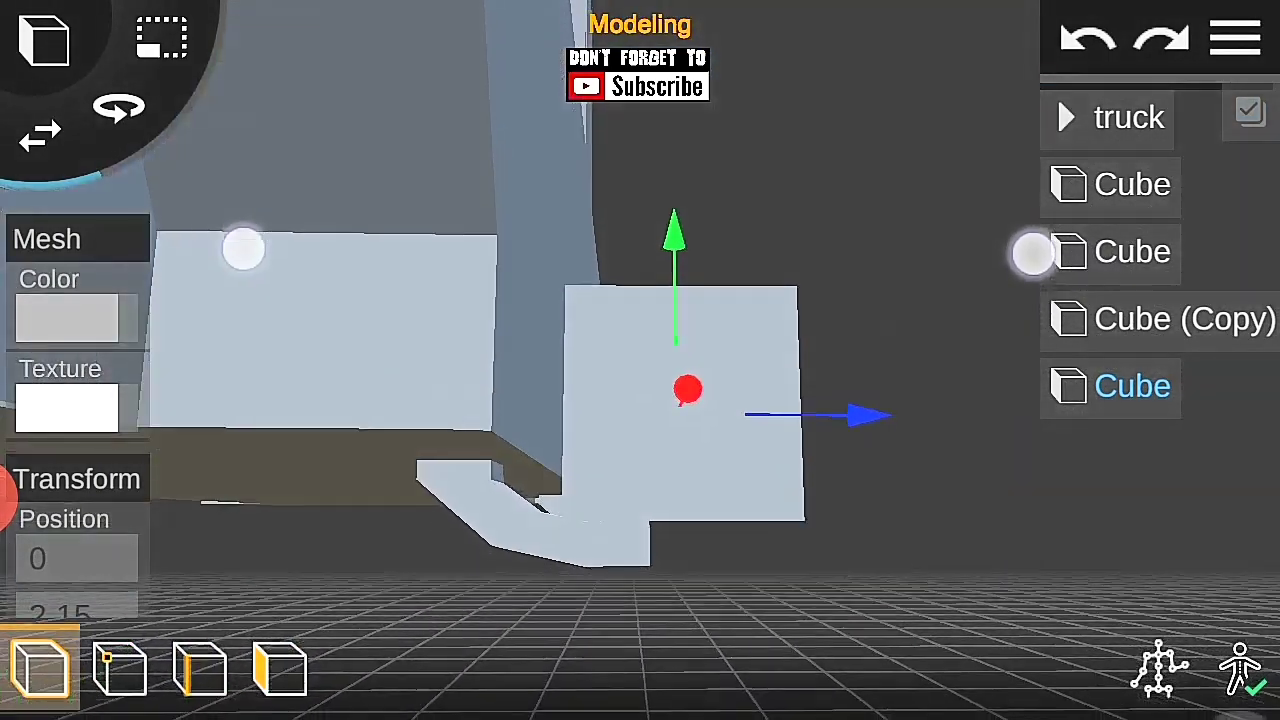
drag(691, 243, 712, 540)
Step: Stretch the cube's face out into a long step-bar slab along the truck's side
click(280, 668)
drag(886, 366, 712, 276)
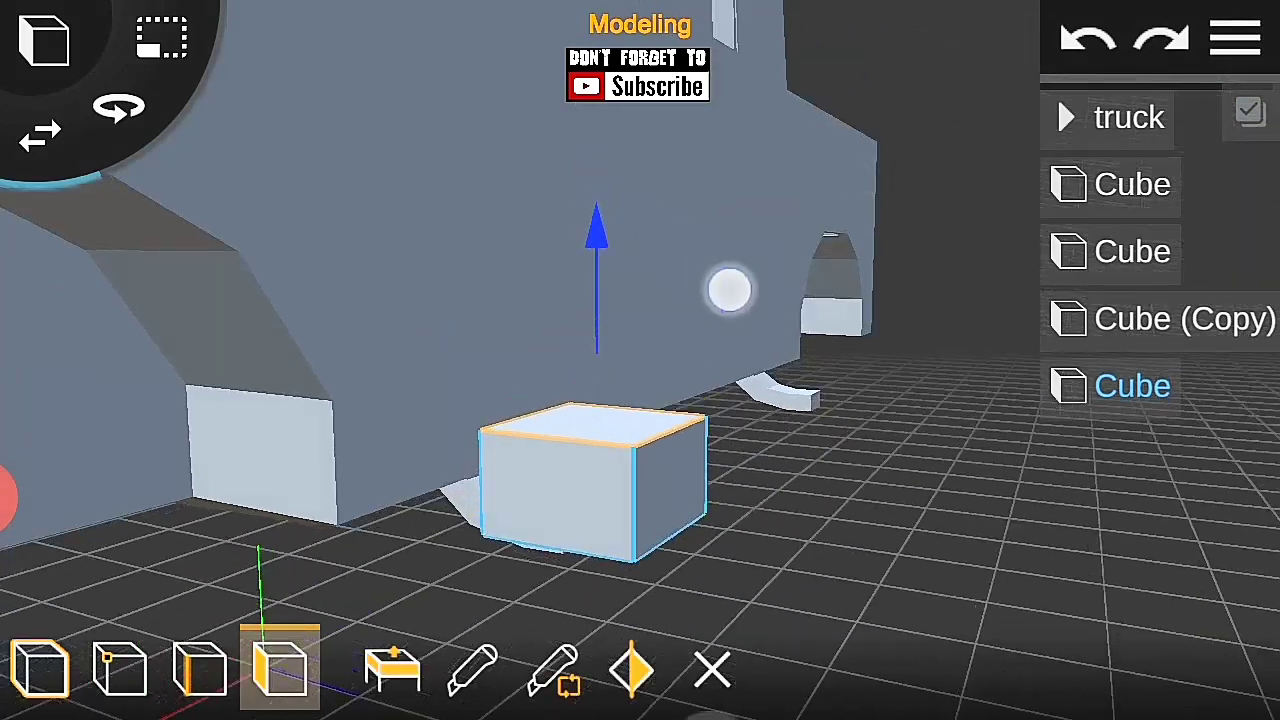
mouse_move(776, 345)
mouse_down()
mouse_move(549, 409)
mouse_move(806, 569)
mouse_move(817, 537)
mouse_up()
mouse_move(1062, 585)
mouse_down()
mouse_move(923, 523)
mouse_move(603, 517)
mouse_move(850, 482)
mouse_move(1020, 554)
mouse_move(910, 472)
mouse_move(1020, 320)
mouse_move(769, 586)
mouse_up()
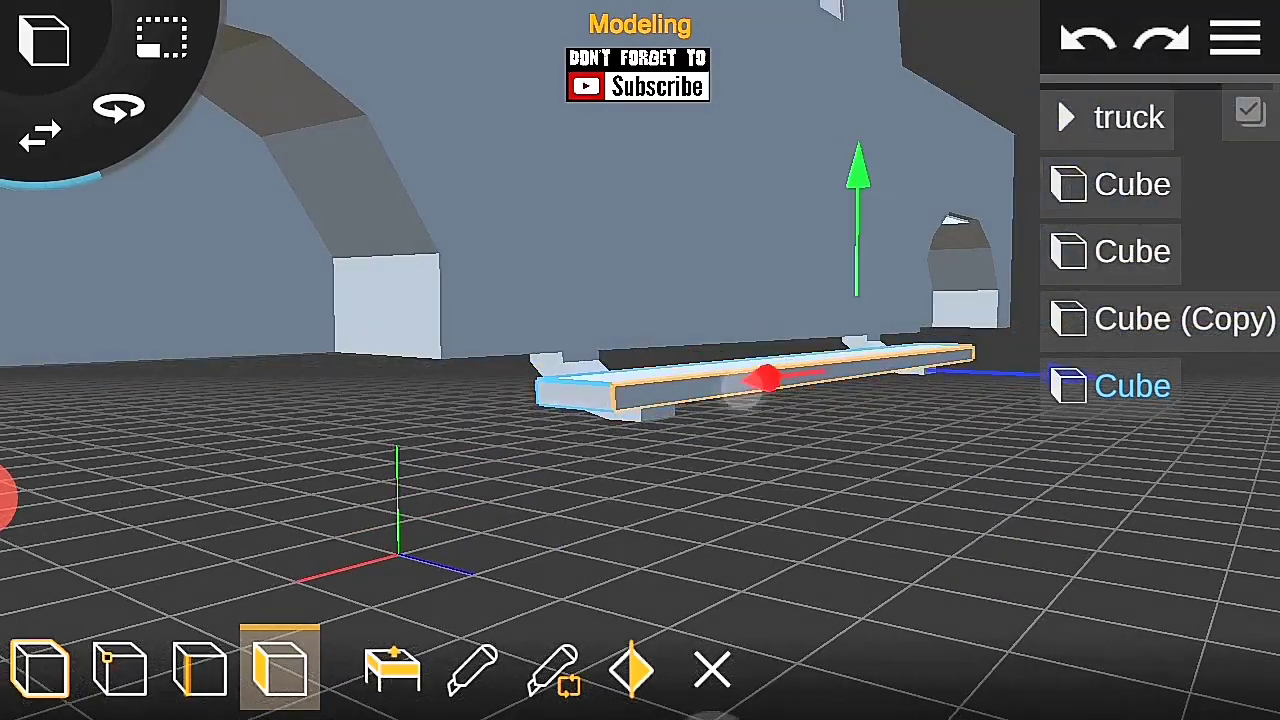
drag(740, 390, 869, 503)
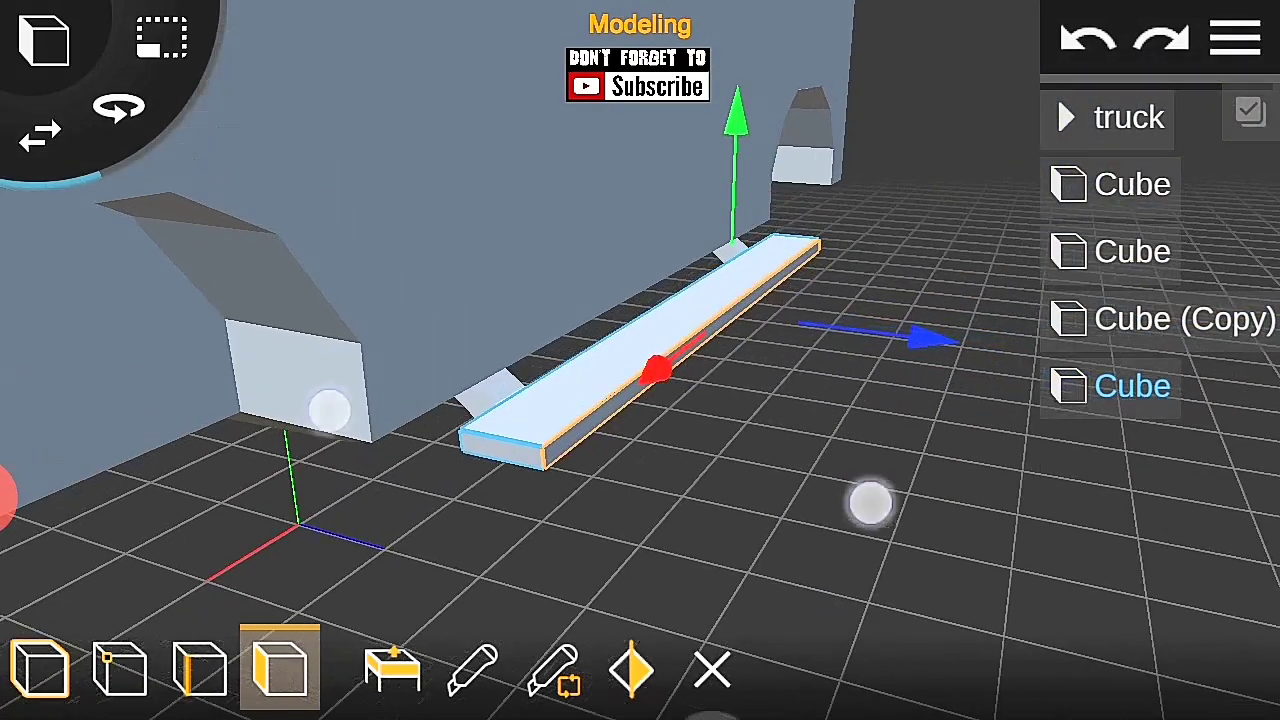
click(1236, 38)
drag(955, 485, 764, 551)
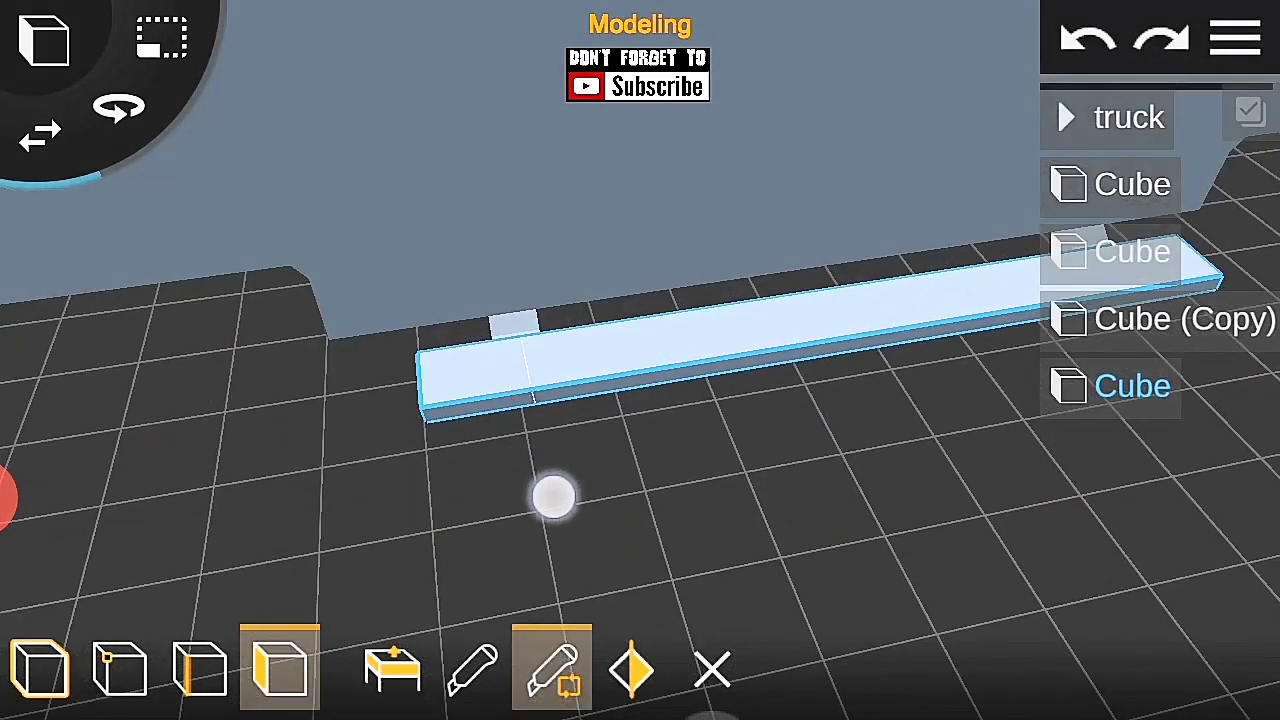
middle_drag(855, 517, 575, 547)
Step: Select the slab's left end edge for tapering, then reset the view to the whole truck
click(200, 668)
drag(839, 397, 920, 423)
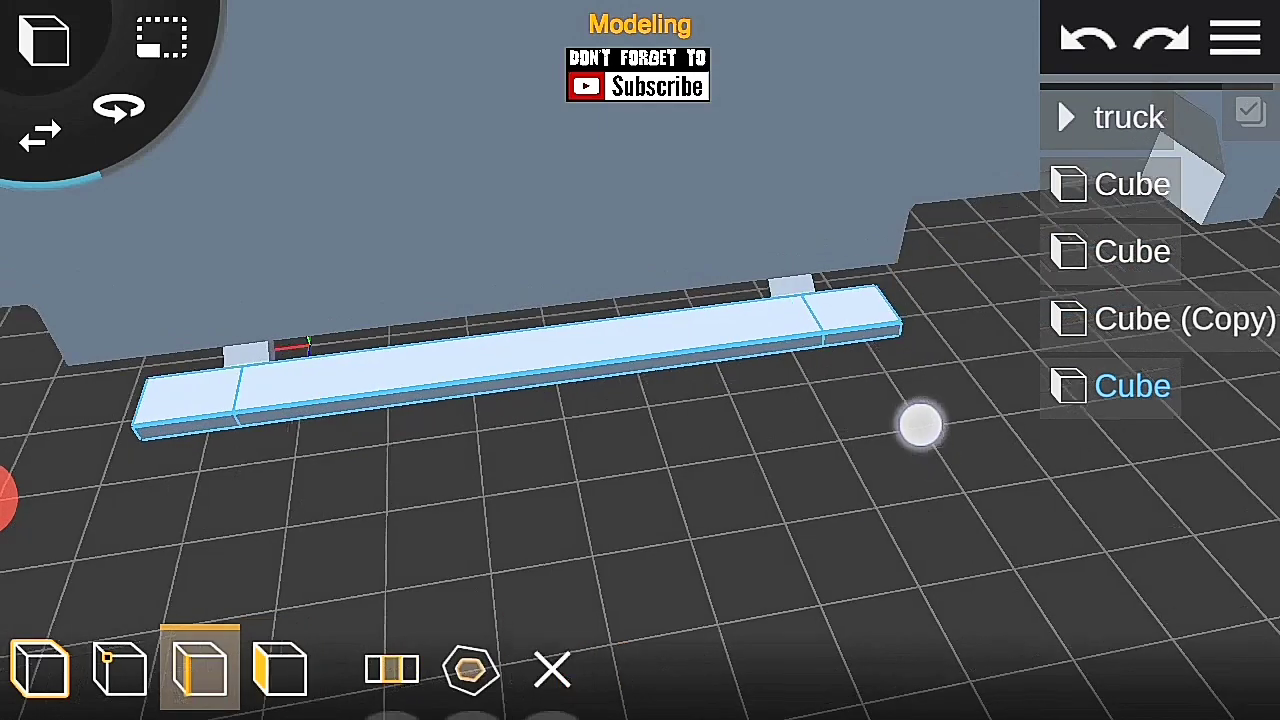
click(215, 405)
scroll(675, 456, up, 2)
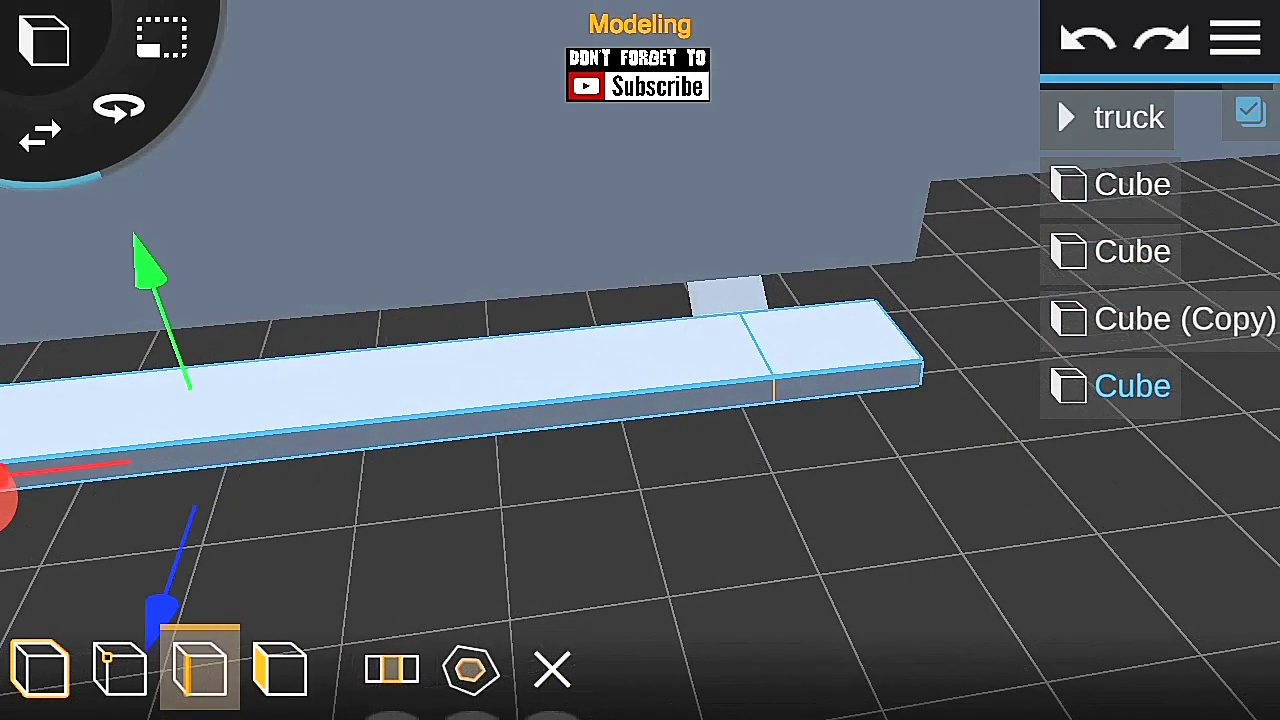
drag(1014, 463, 771, 447)
mouse_move(1120, 520)
mouse_down()
mouse_move(991, 506)
mouse_move(1057, 257)
mouse_up()
click(1236, 38)
click(1123, 171)
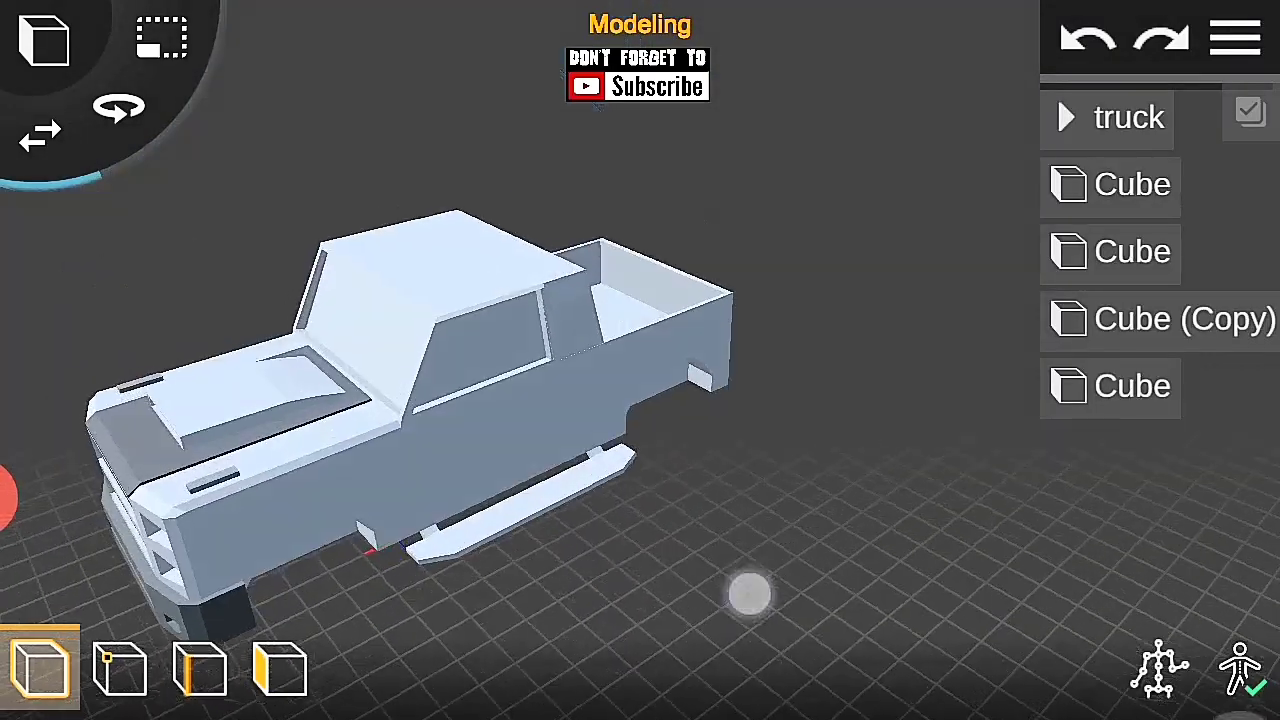
drag(749, 592, 914, 443)
scroll(600, 436, up, 3)
click(575, 360)
scroll(560, 350, up, 2)
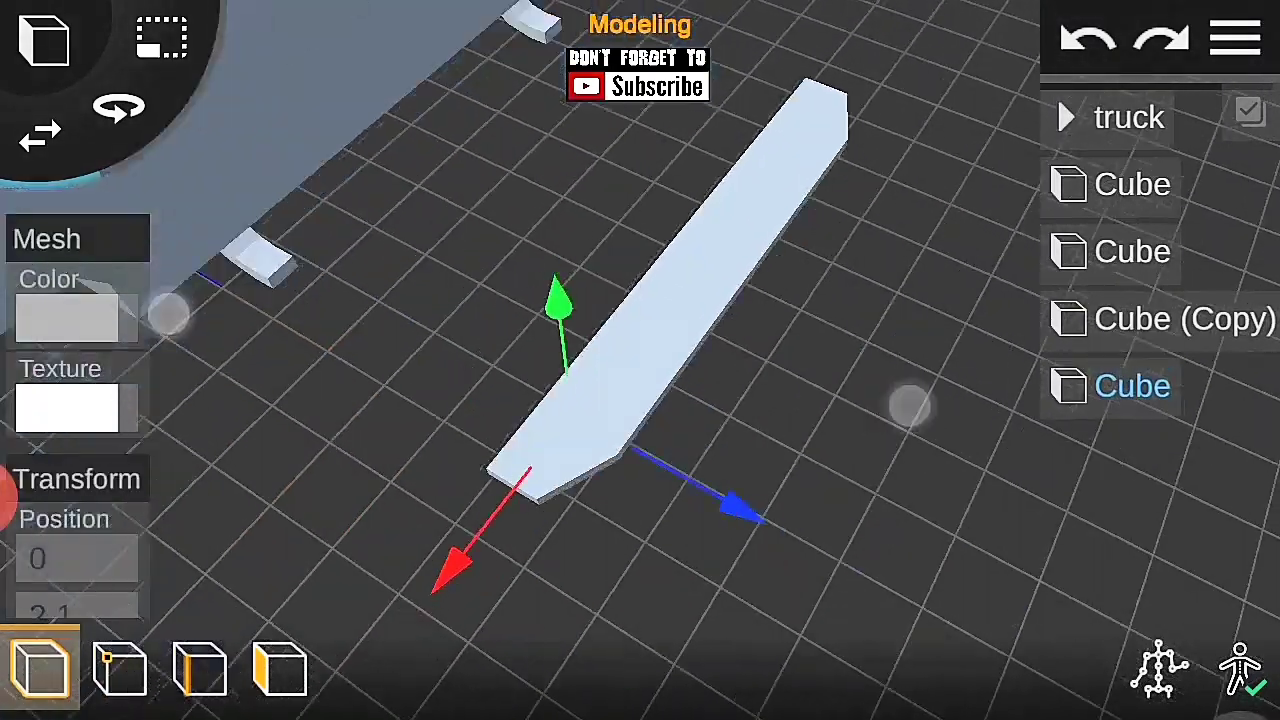
click(280, 668)
click(710, 455)
drag(1000, 380, 958, 266)
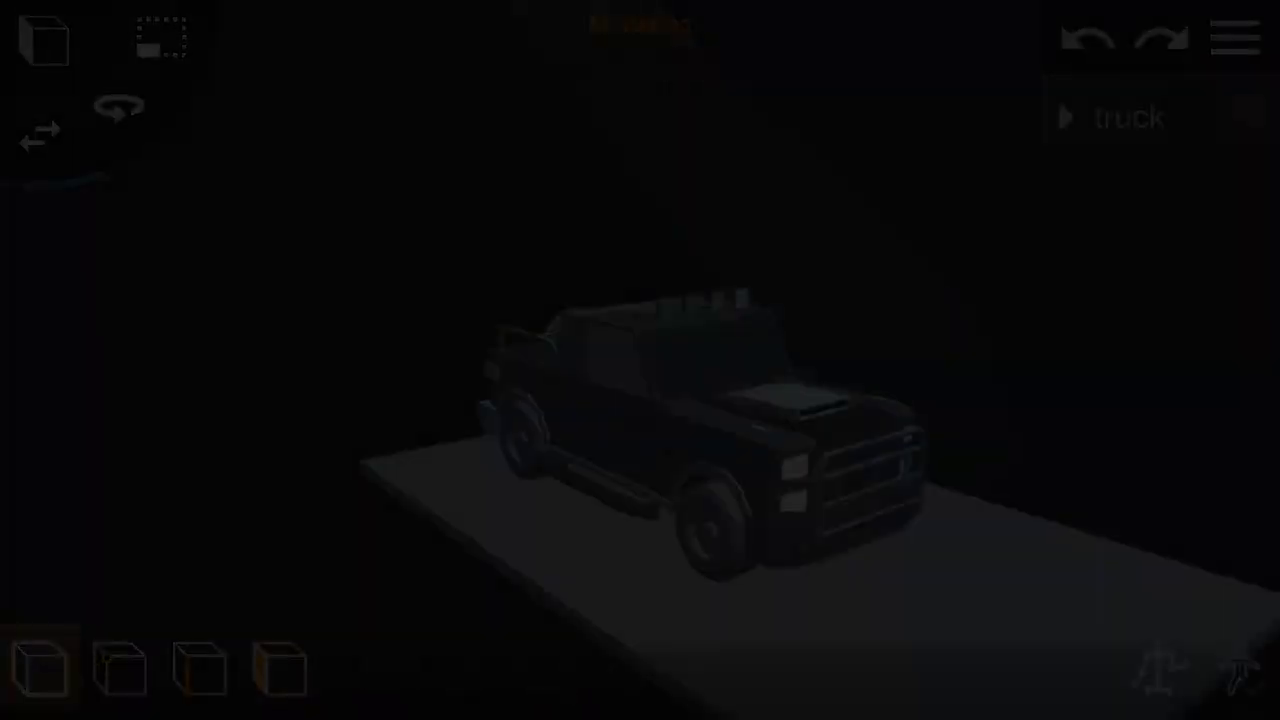